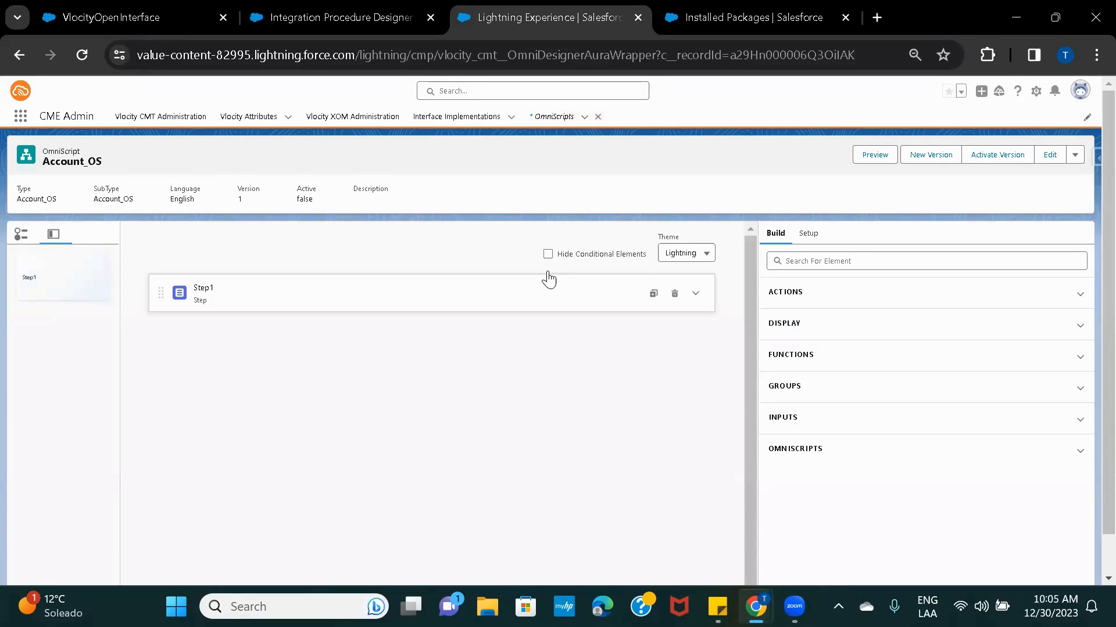
# Select Step1, preview the OmniScript, then return to Design.
pyautogui.click(326, 305)
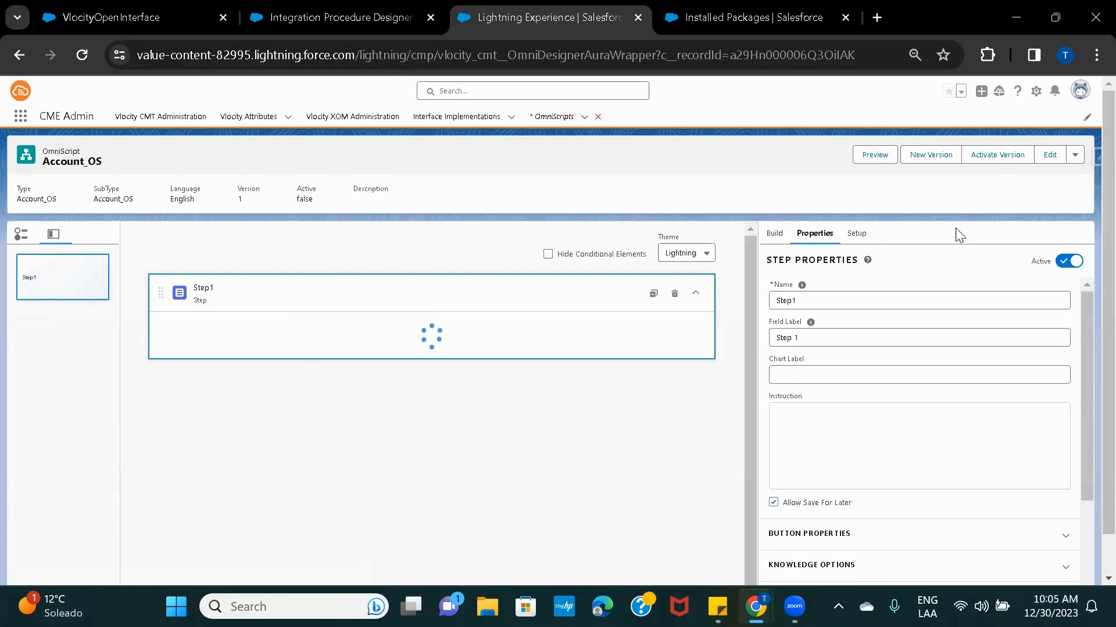
pyautogui.click(876, 156)
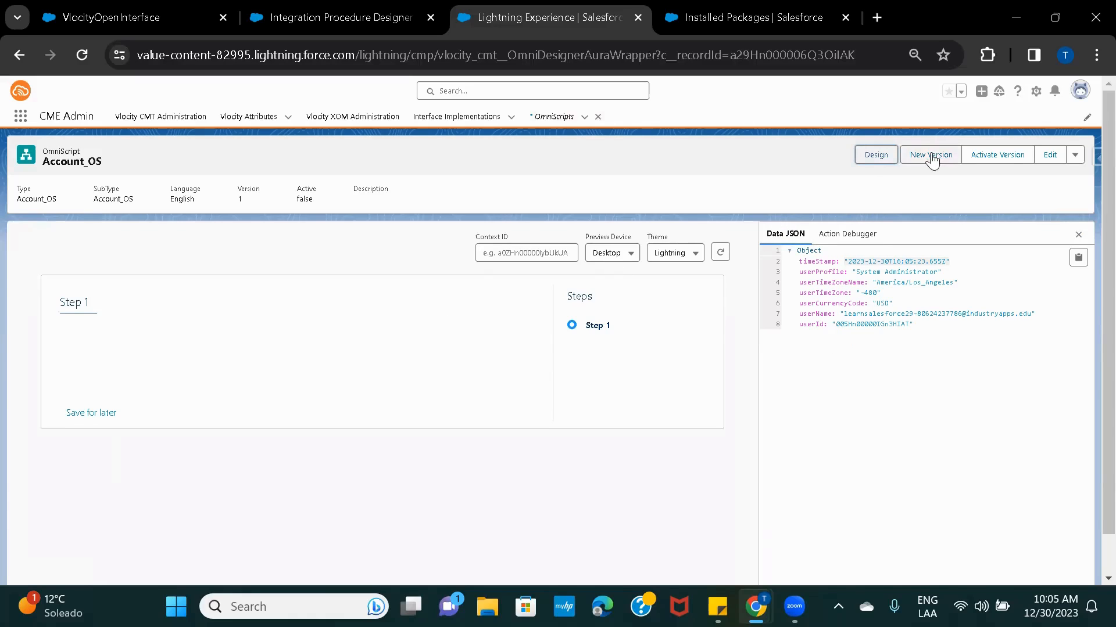
pyautogui.click(868, 161)
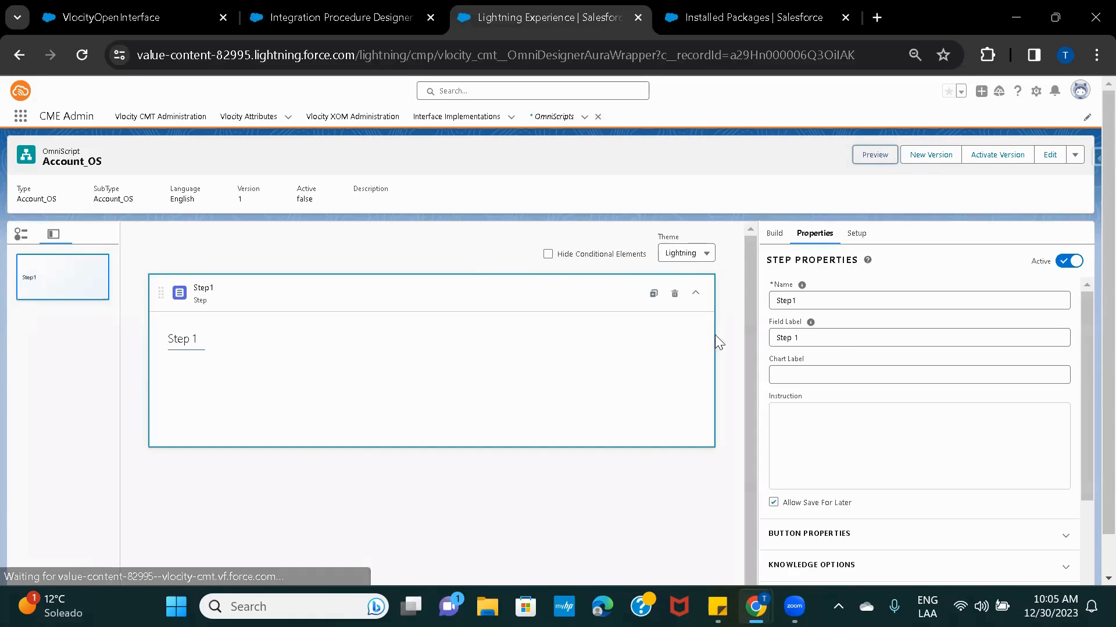
# Search the Build catalogue for 'text' and drag a Text input into Step1.
pyautogui.click(776, 232)
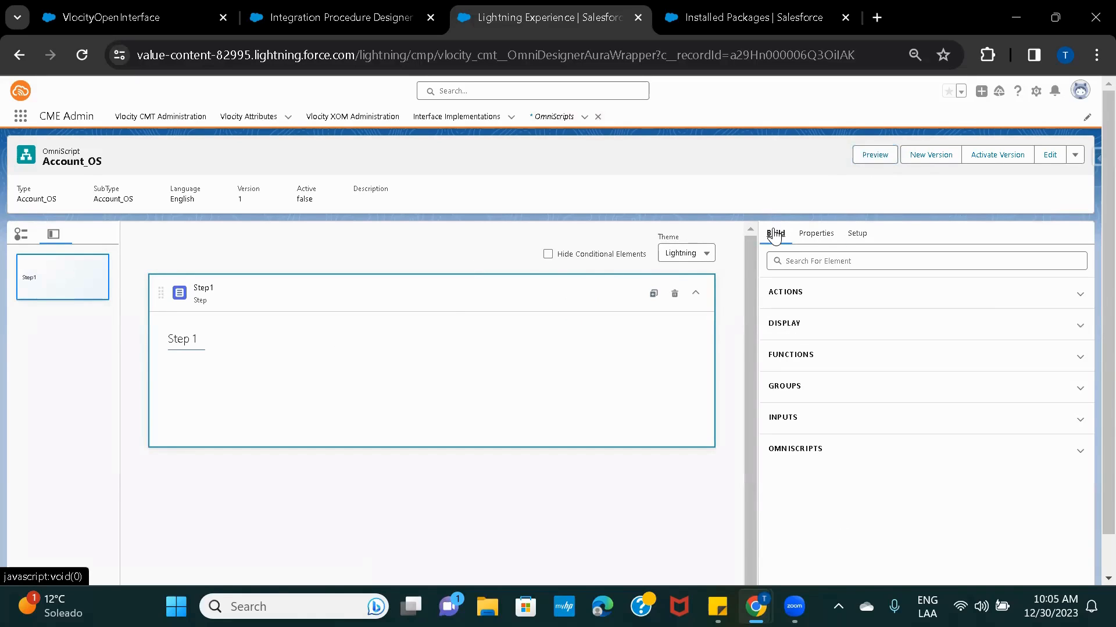
pyautogui.click(817, 260)
pyautogui.write('text')
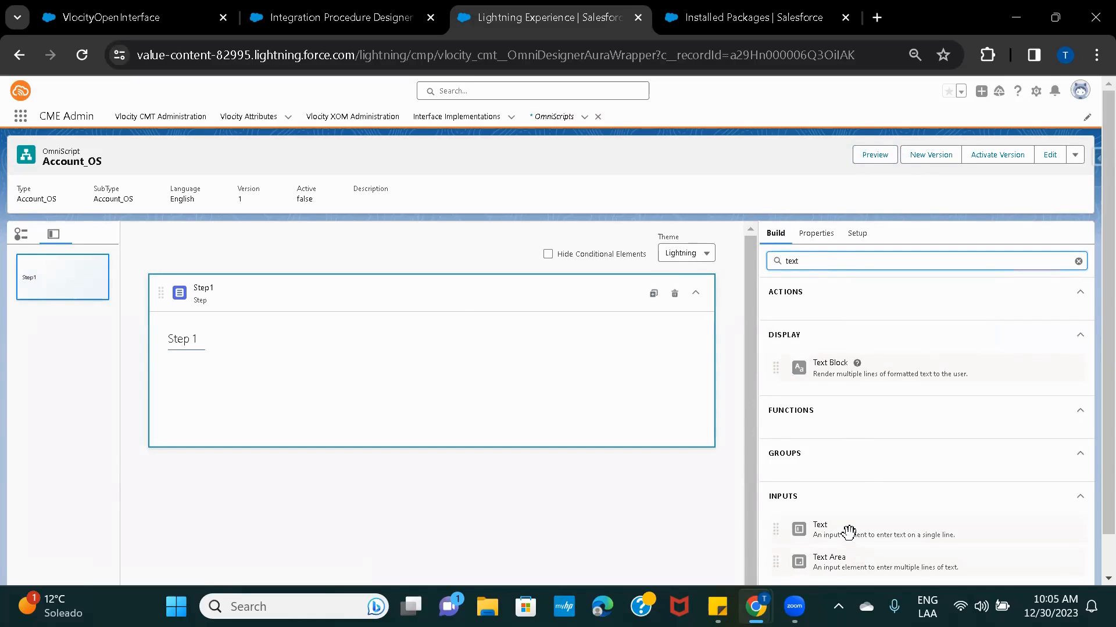
pyautogui.moveTo(849, 531); pyautogui.dragTo(343, 411)
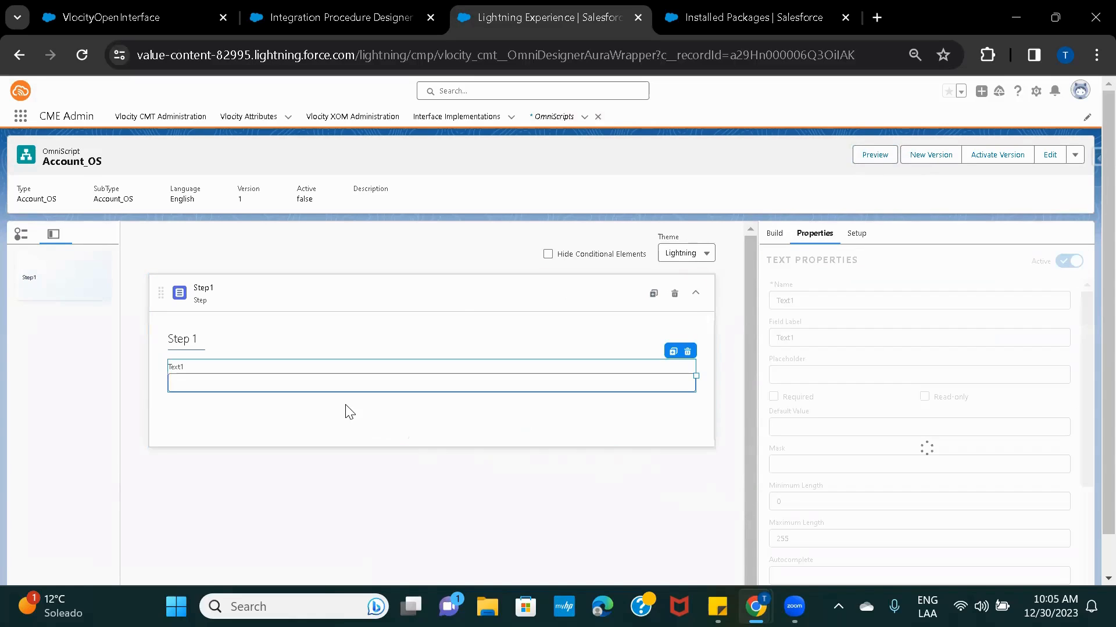
pyautogui.click(876, 160)
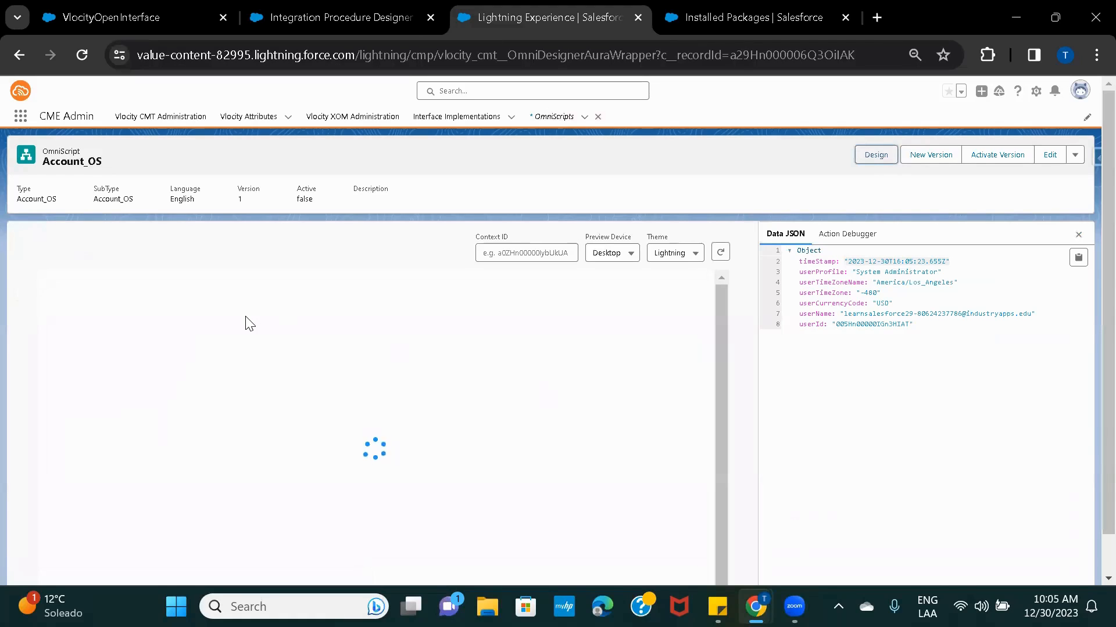
pyautogui.click(157, 346)
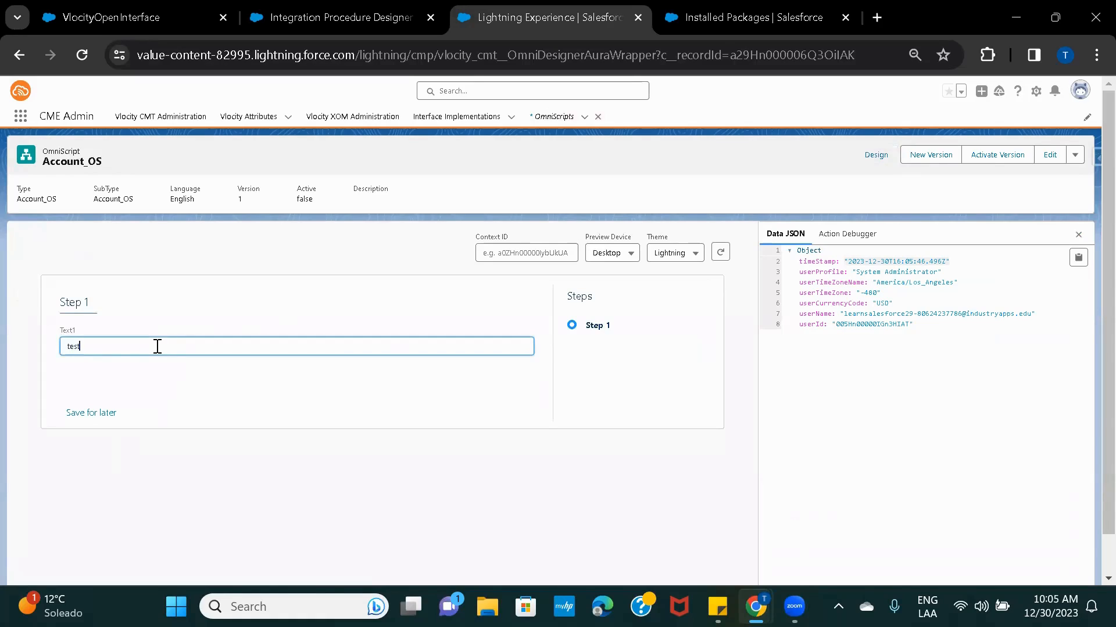
pyautogui.click(327, 404)
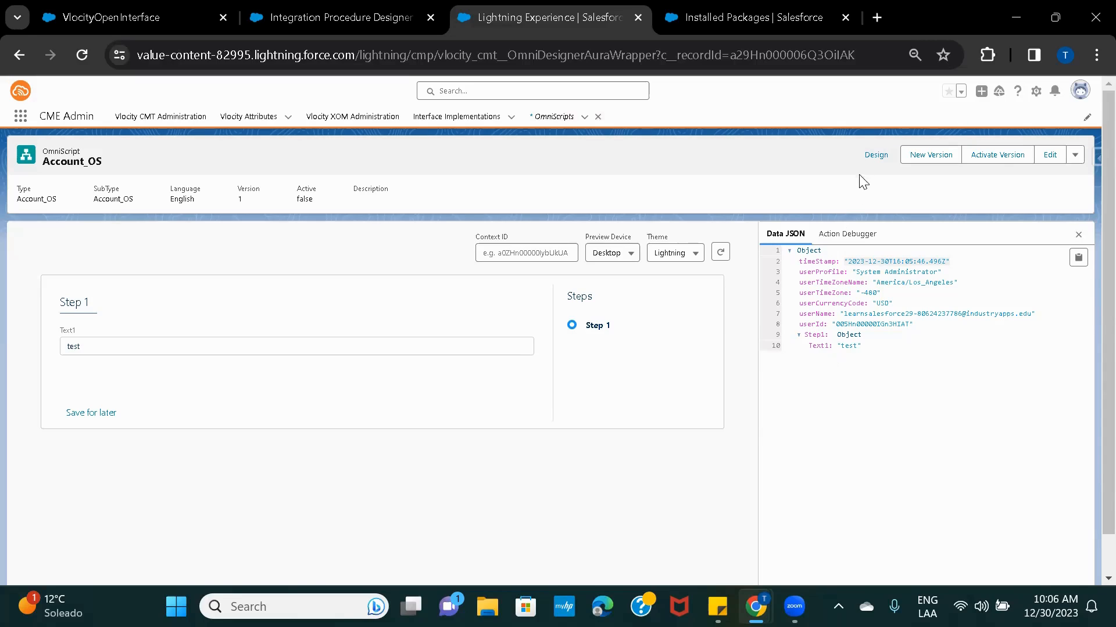
pyautogui.click(873, 158)
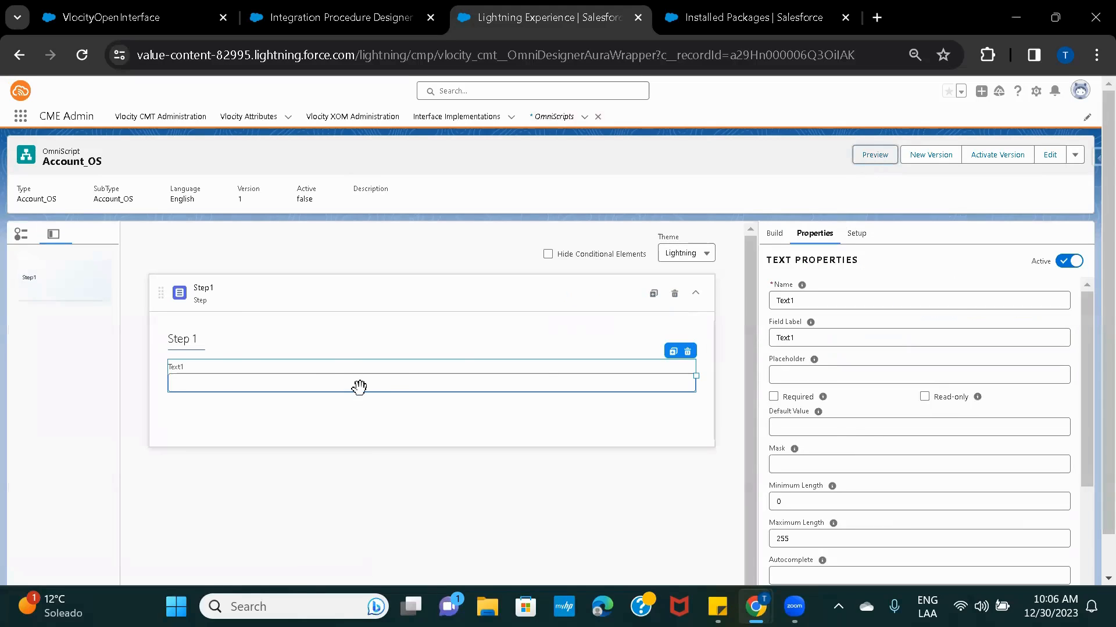
# Rename the text field to AccountName with the label 'Enter an Account Name'.
pyautogui.doubleClick(803, 301)
pyautogui.write('A')
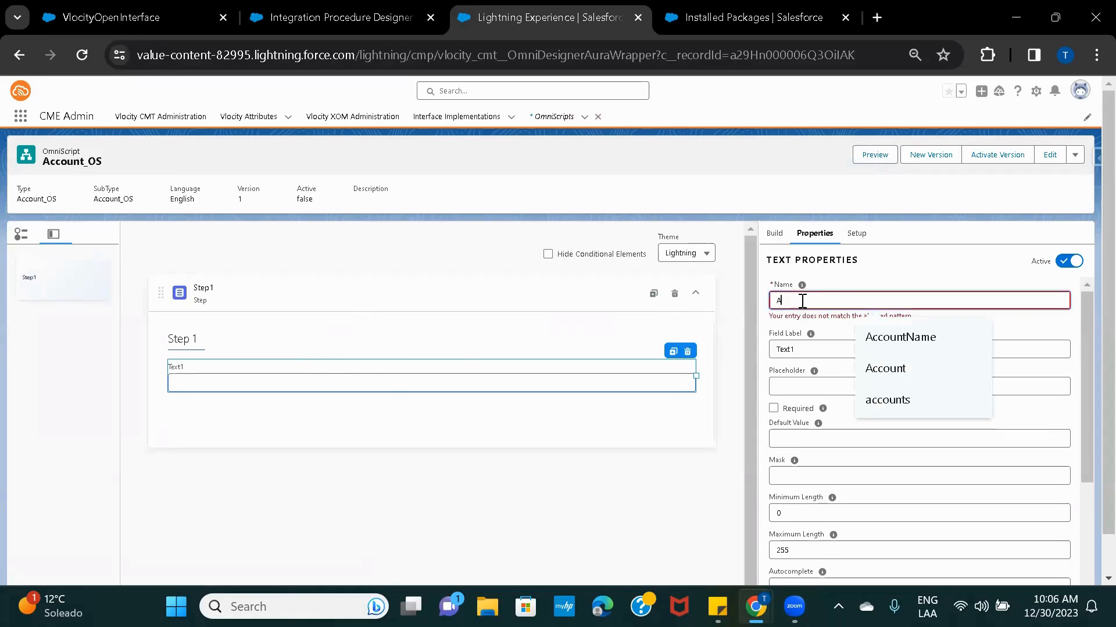
pyautogui.write('ccountName')
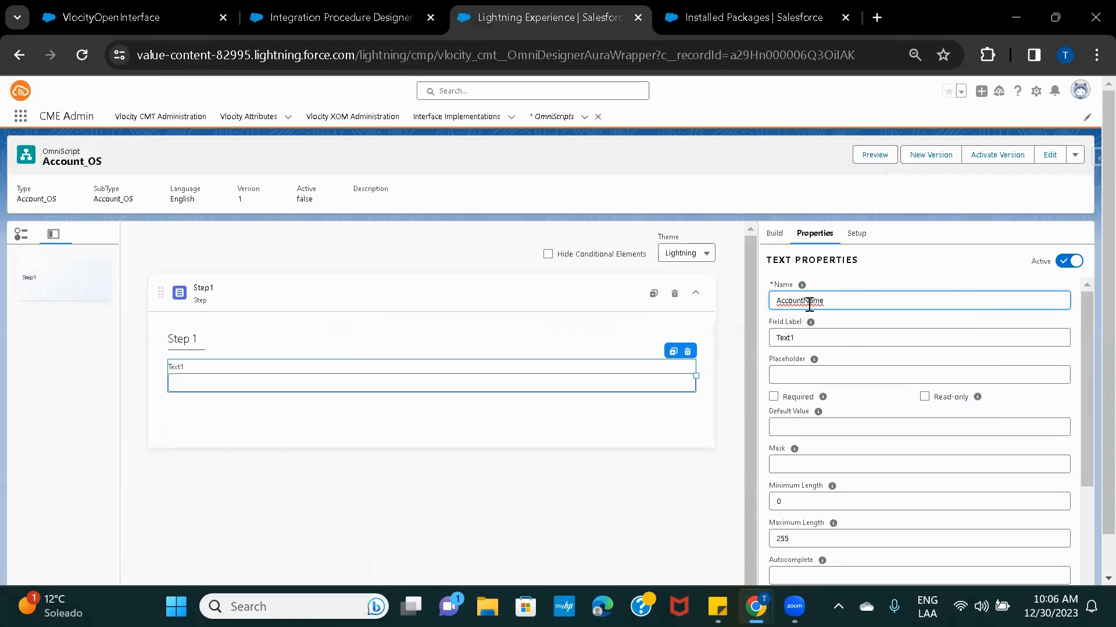
pyautogui.click(802, 339)
pyautogui.press('BackSpace')
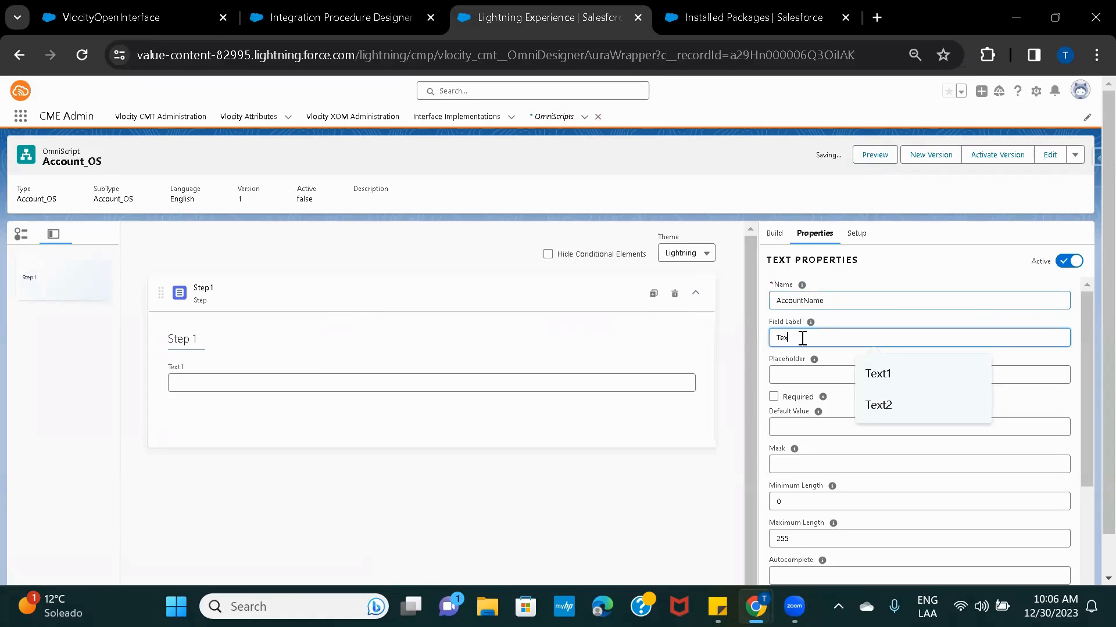
pyautogui.press('BackSpace')
pyautogui.press('BackSpace')
pyautogui.press('BackSpace')
pyautogui.press('BackSpace')
pyautogui.write('Ent')
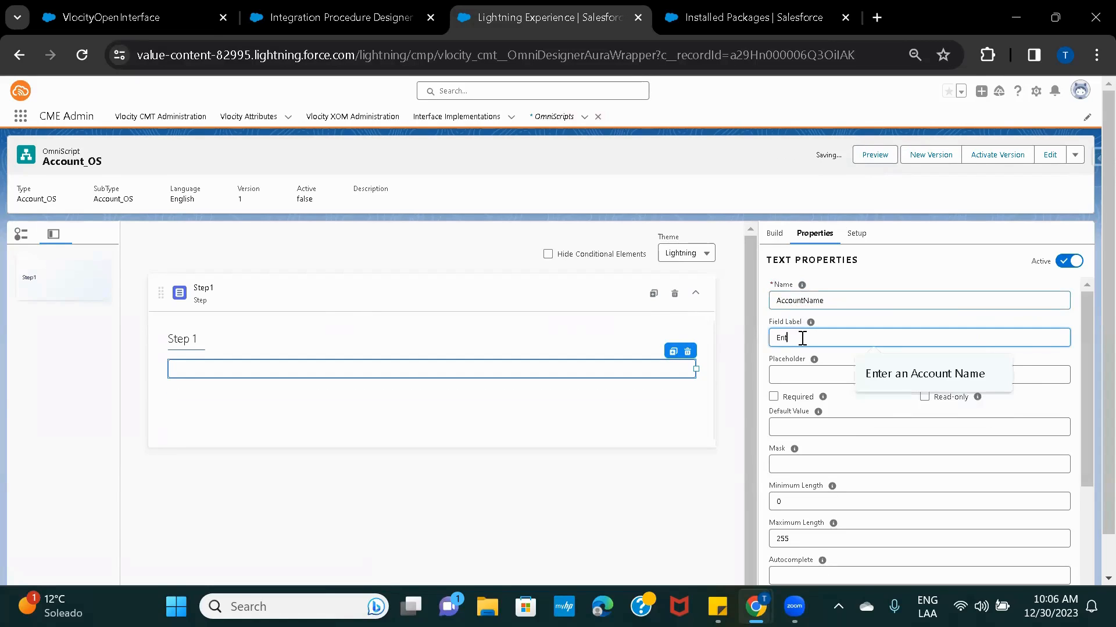
pyautogui.write('er an')
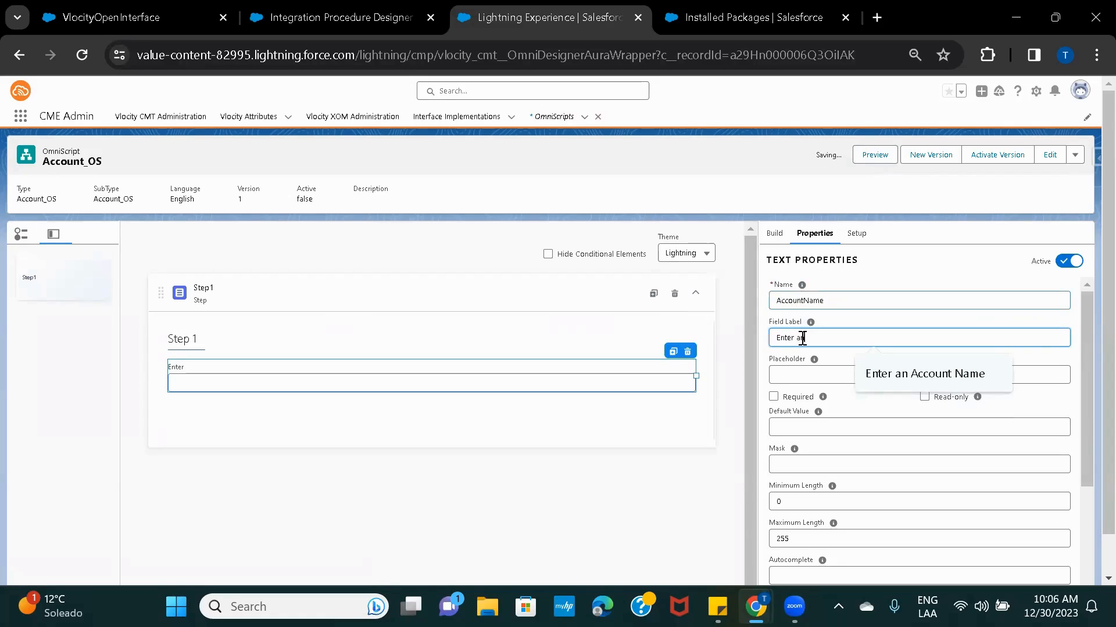
pyautogui.write(' Account Name')
pyautogui.click(897, 276)
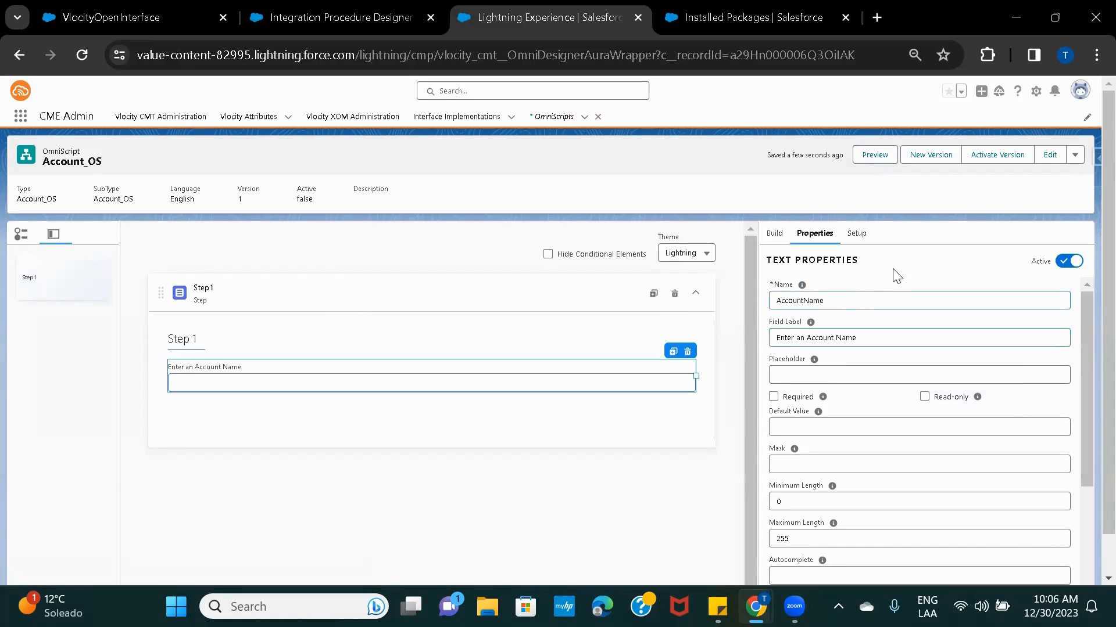
# Rename Step1 to Account with the field label Account.
pyautogui.click(281, 314)
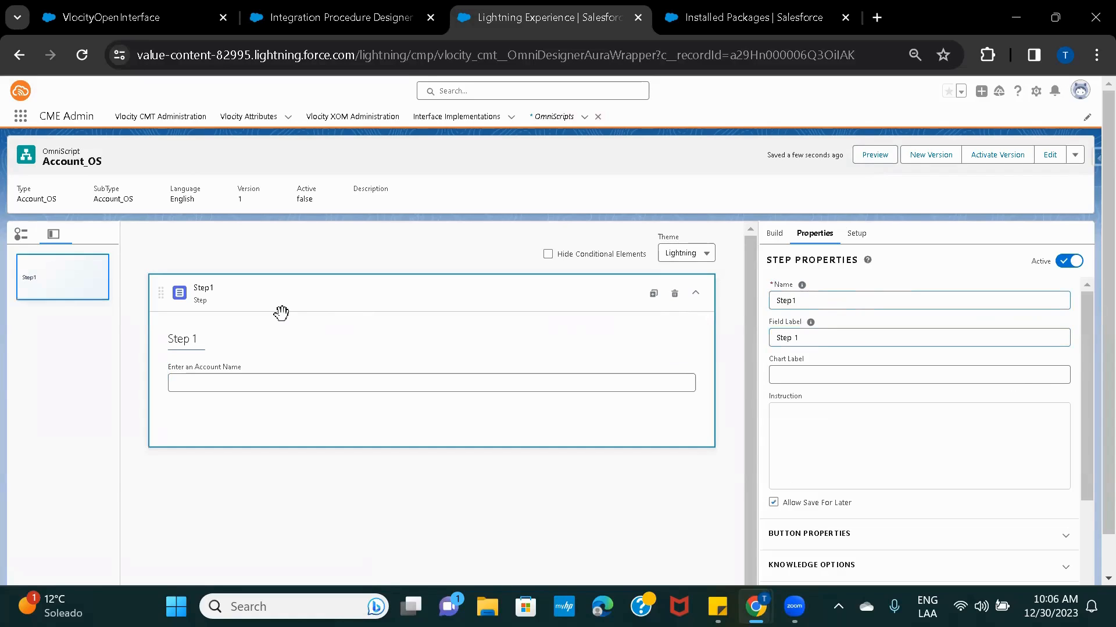
pyautogui.click(807, 300)
pyautogui.hotkey('ctrl', 'a')
pyautogui.write('Accou')
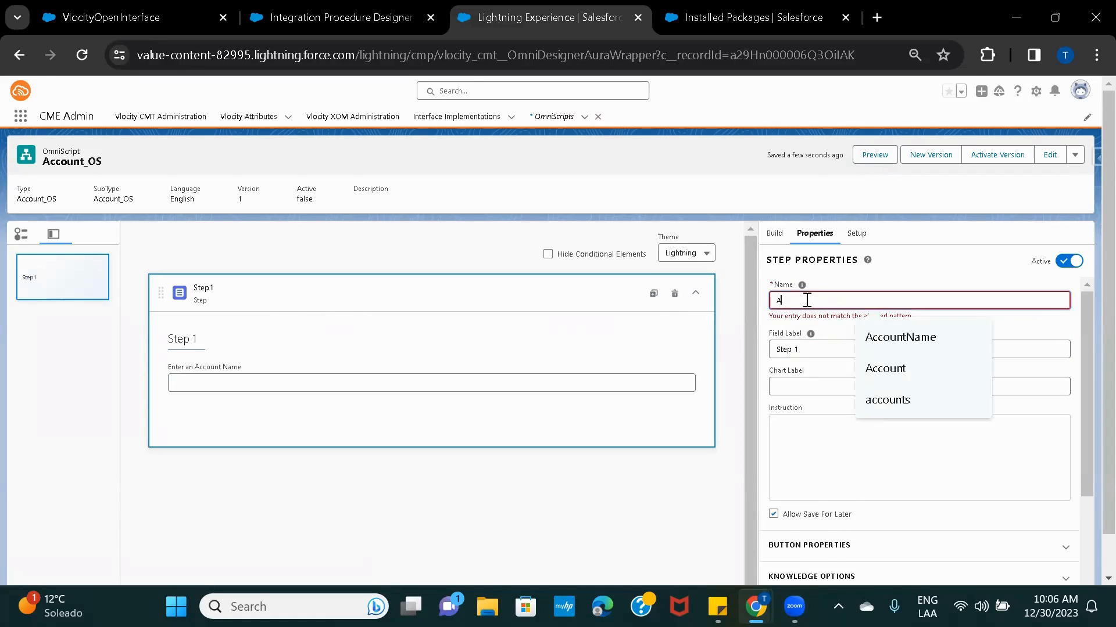
pyautogui.click(812, 342)
pyautogui.hotkey('ctrl', 'a')
pyautogui.write('A')
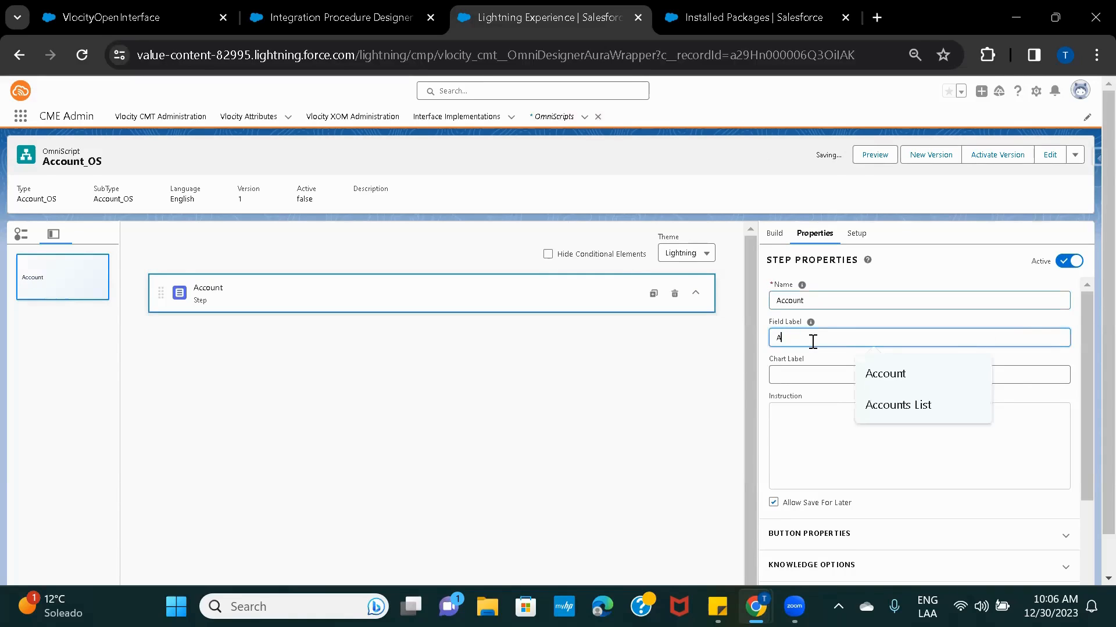
pyautogui.write('ccount')
pyautogui.click(908, 276)
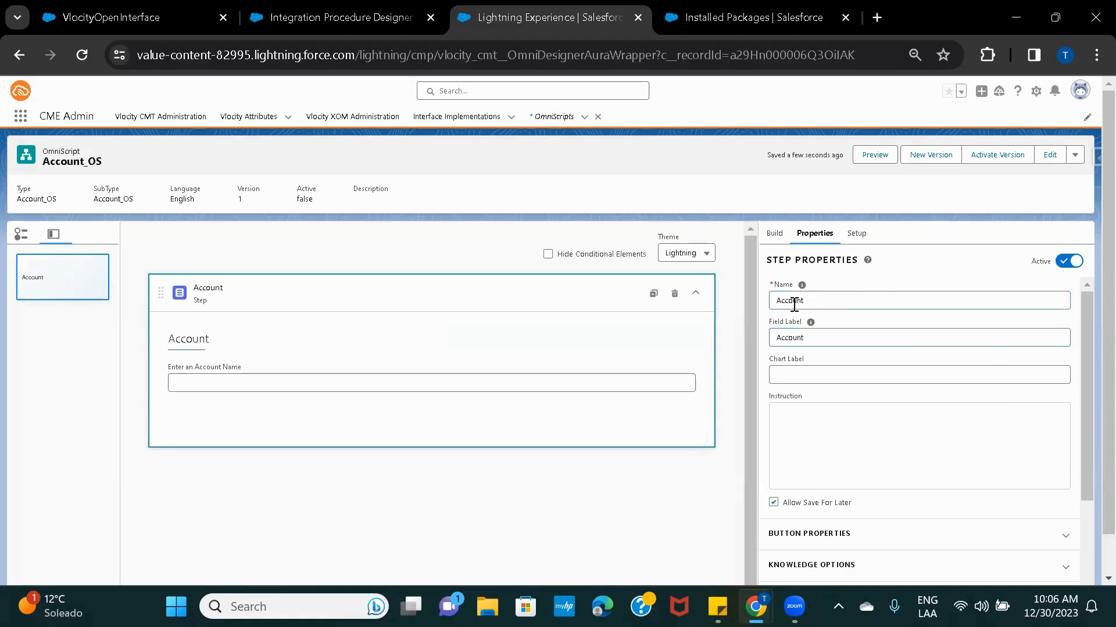
pyautogui.click(248, 384)
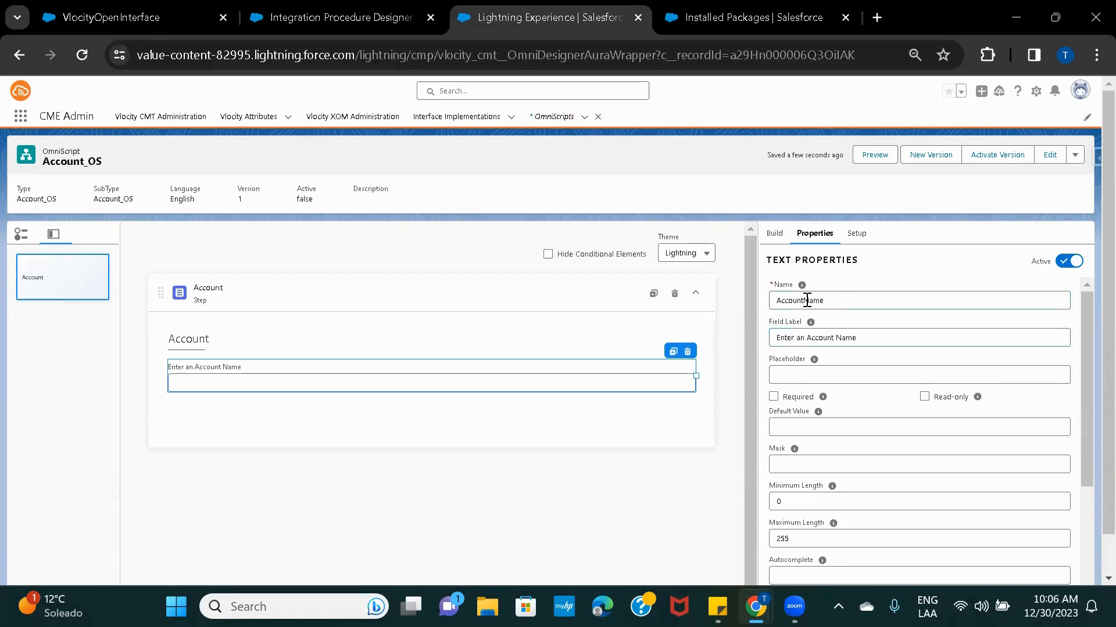
pyautogui.click(872, 157)
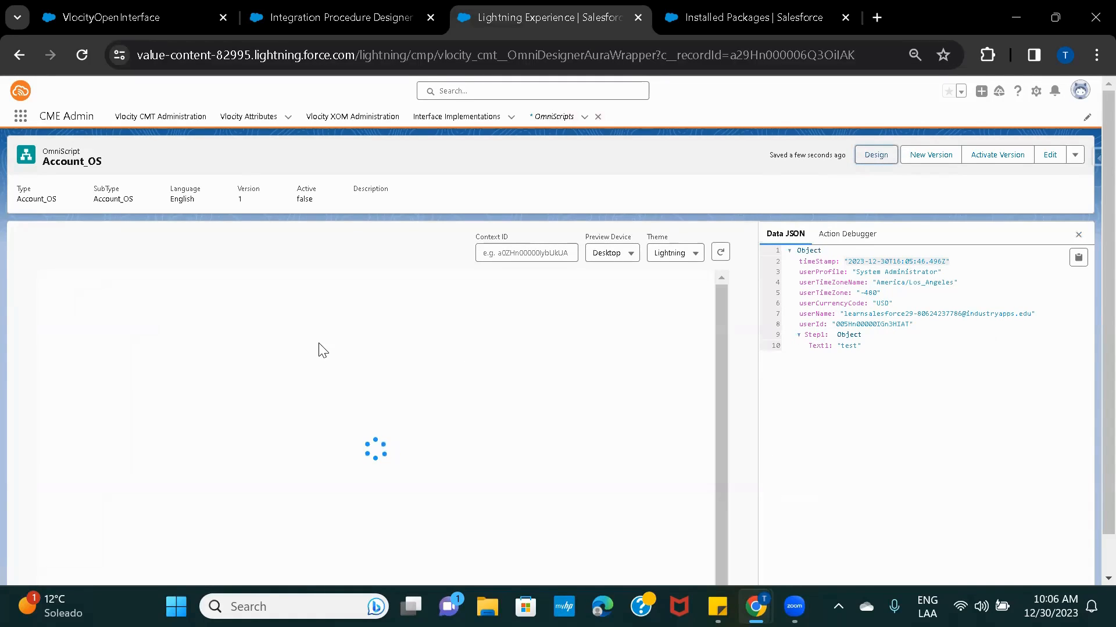
pyautogui.click(254, 344)
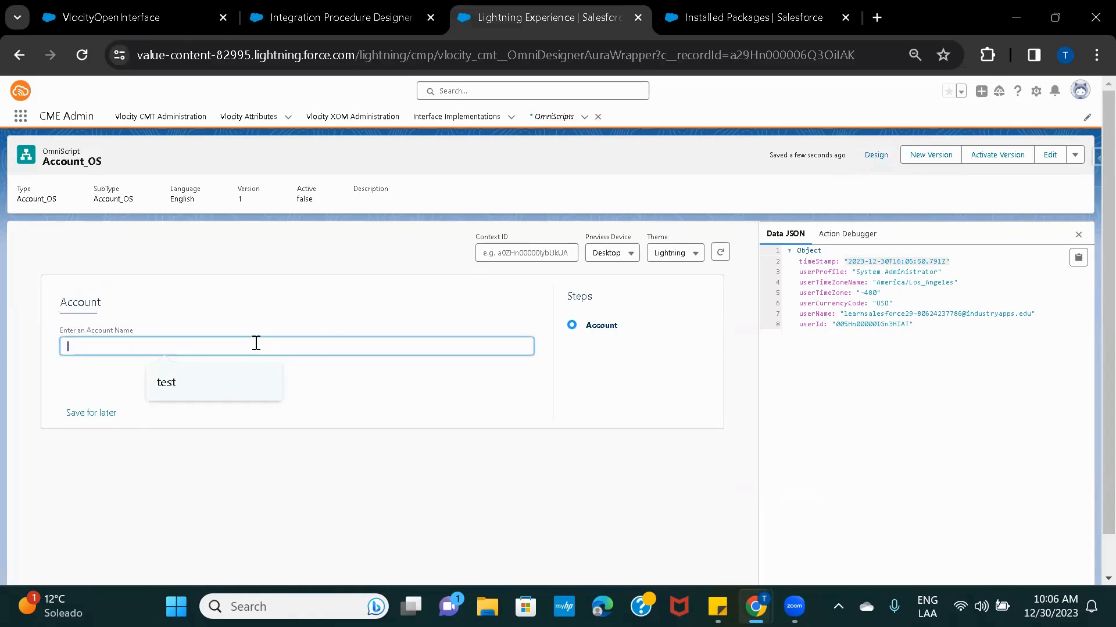
pyautogui.click(187, 384)
pyautogui.click(497, 384)
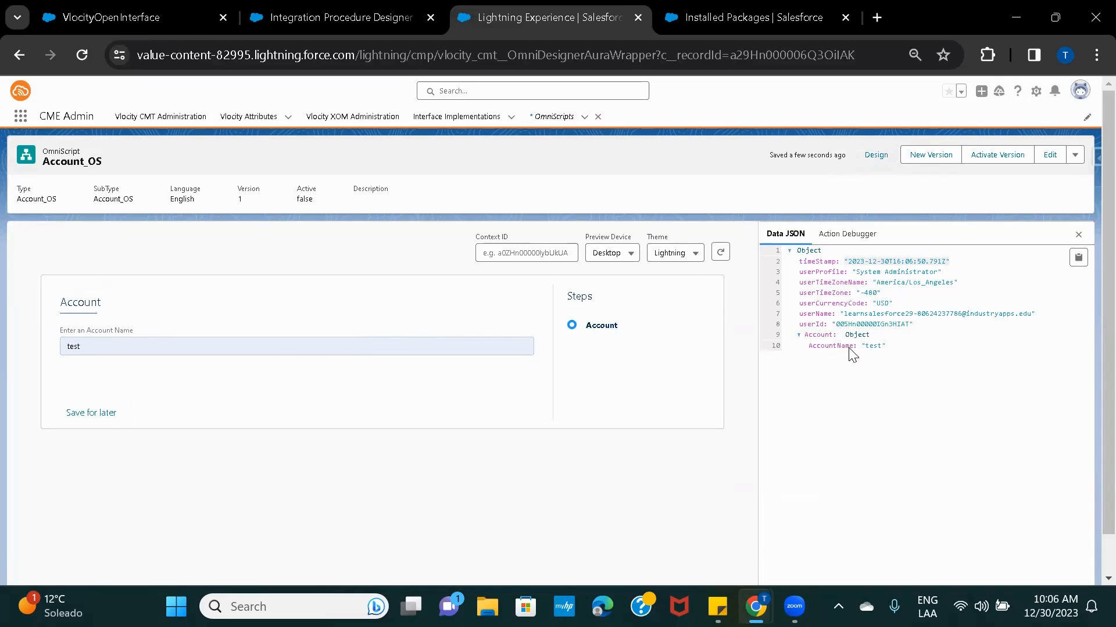
pyautogui.click(875, 155)
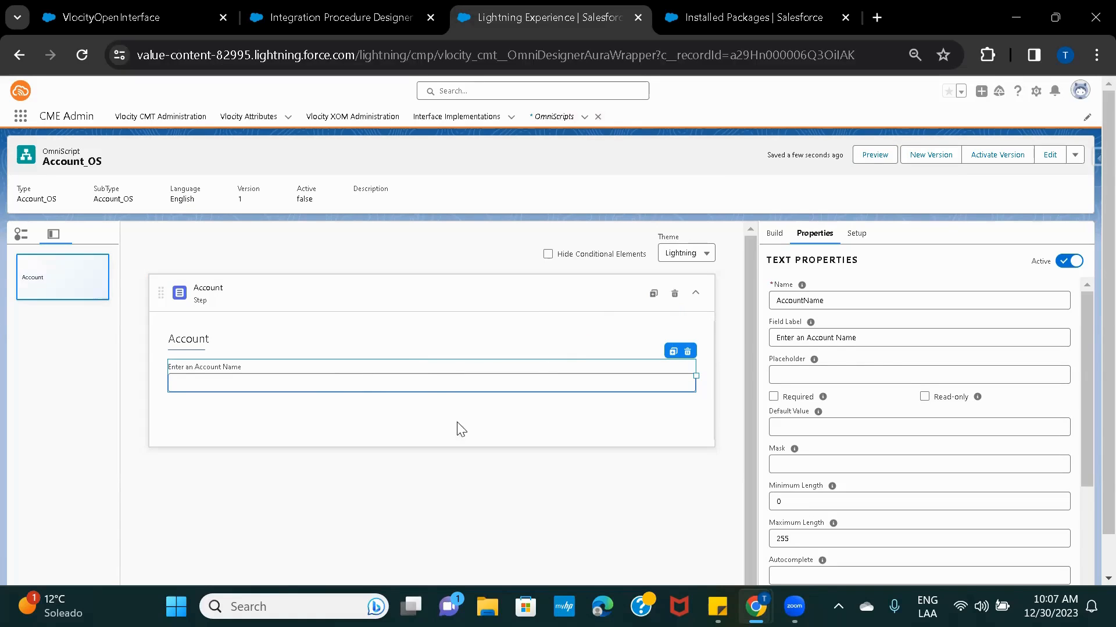
# Add an Integration Procedure Action from the catalogue and place it below the Account step.
pyautogui.click(774, 233)
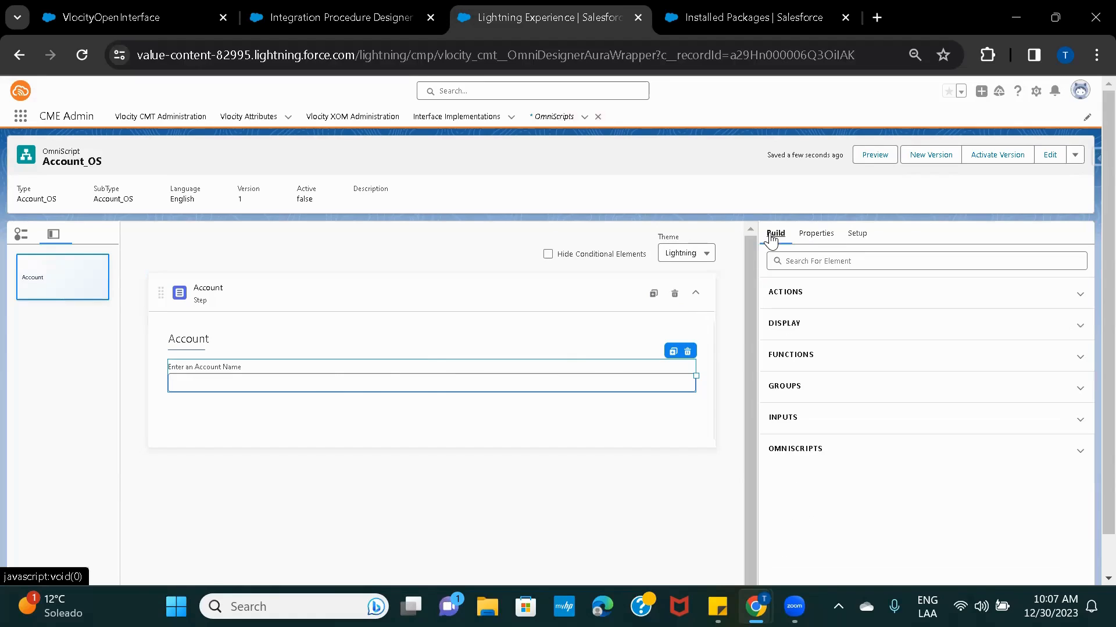
pyautogui.click(824, 262)
pyautogui.write('integr')
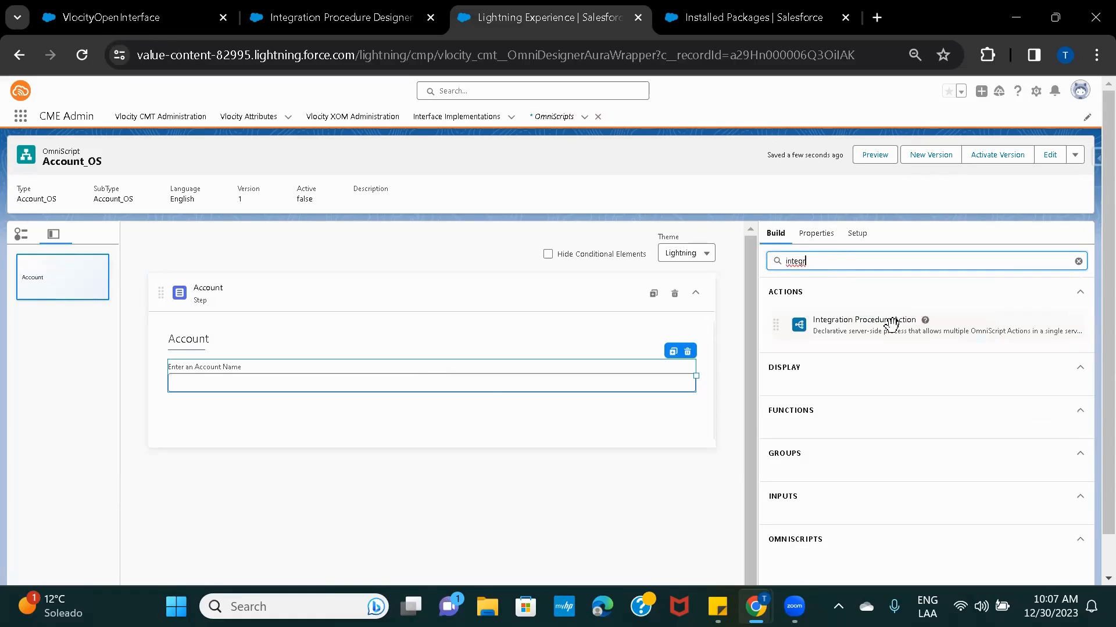
pyautogui.moveTo(889, 321); pyautogui.dragTo(478, 431)
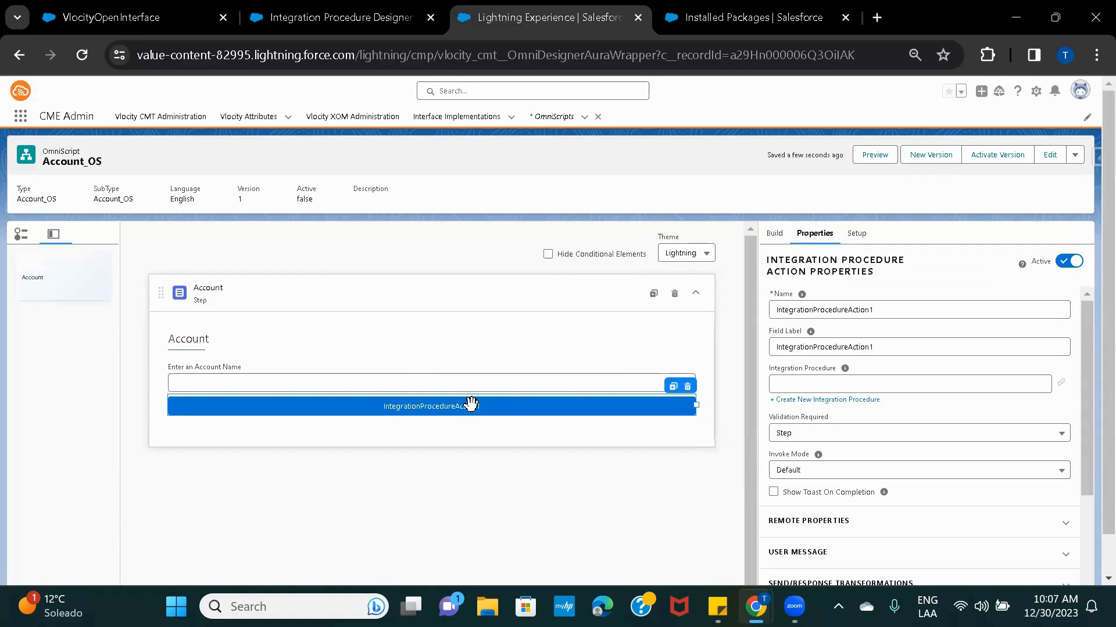
pyautogui.moveTo(470, 406); pyautogui.dragTo(483, 468)
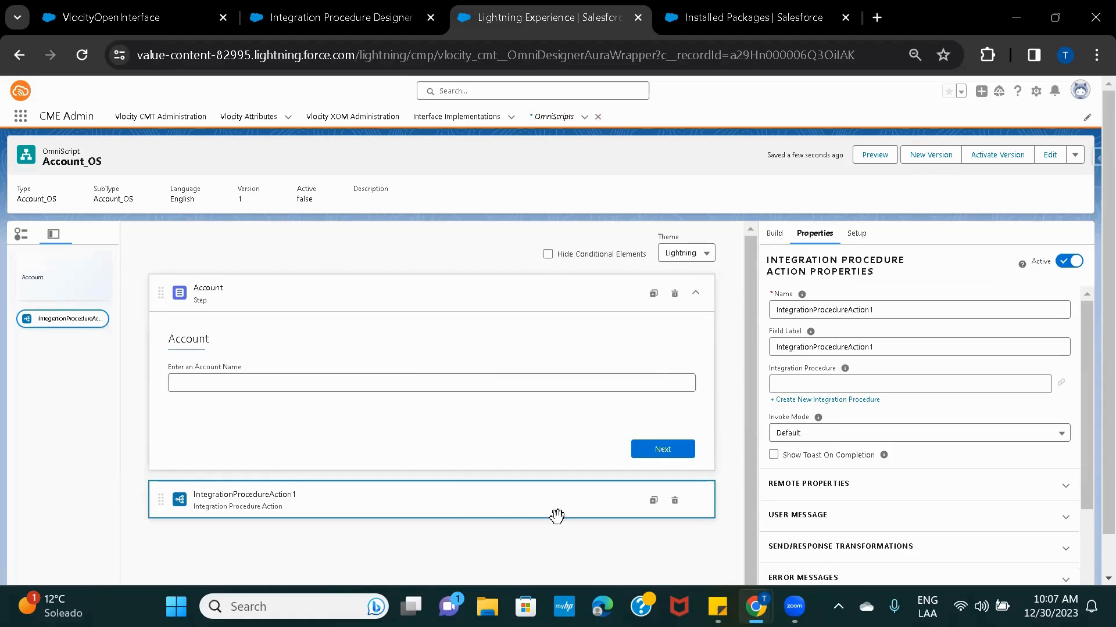
# Name the action getAccounts_IP, paste the same field label, and browse existing integration procedures.
pyautogui.doubleClick(883, 311)
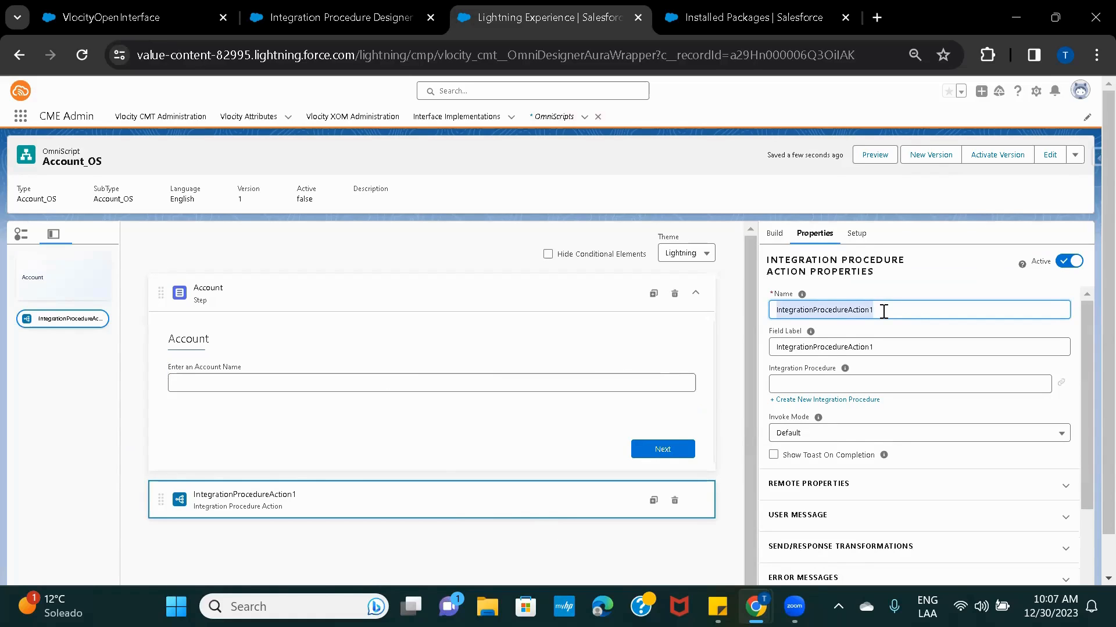
pyautogui.write('getAccounts')
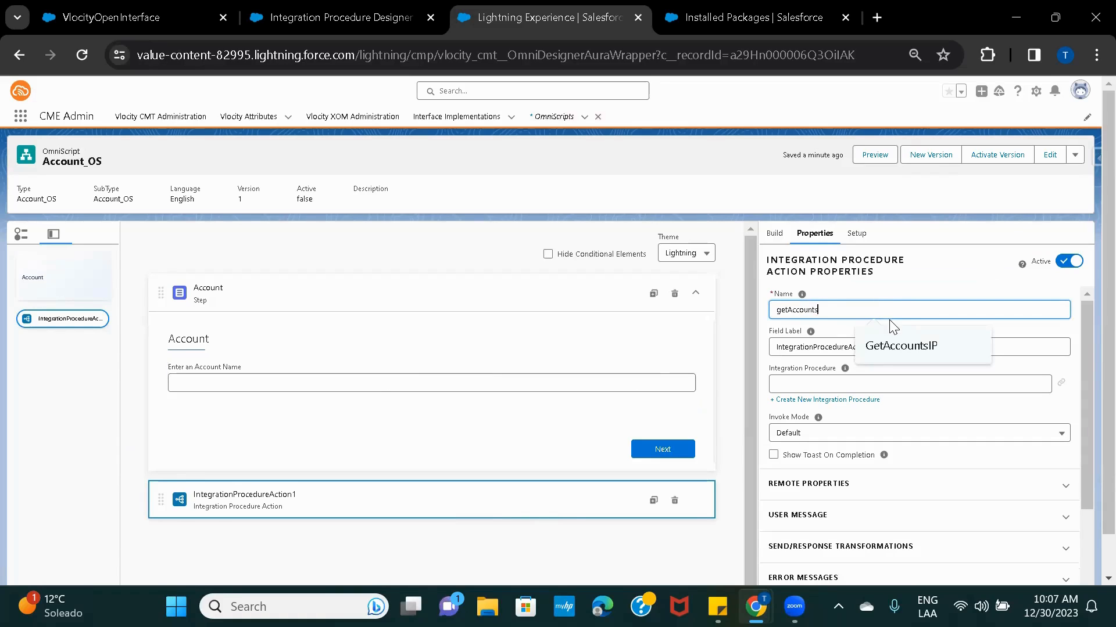
pyautogui.write('_')
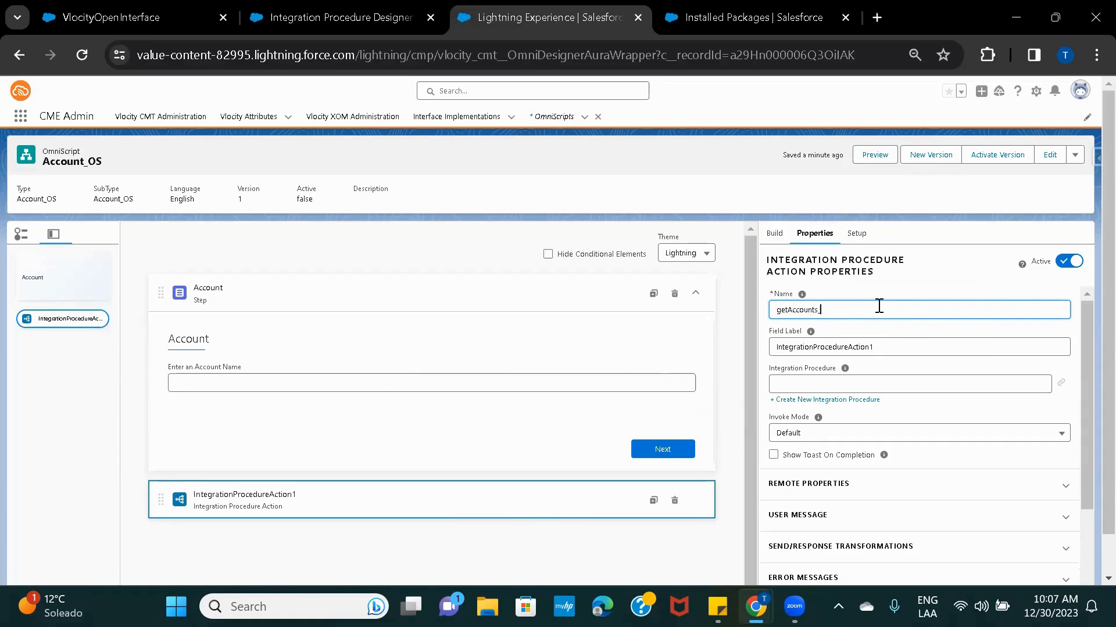
pyautogui.write('IP')
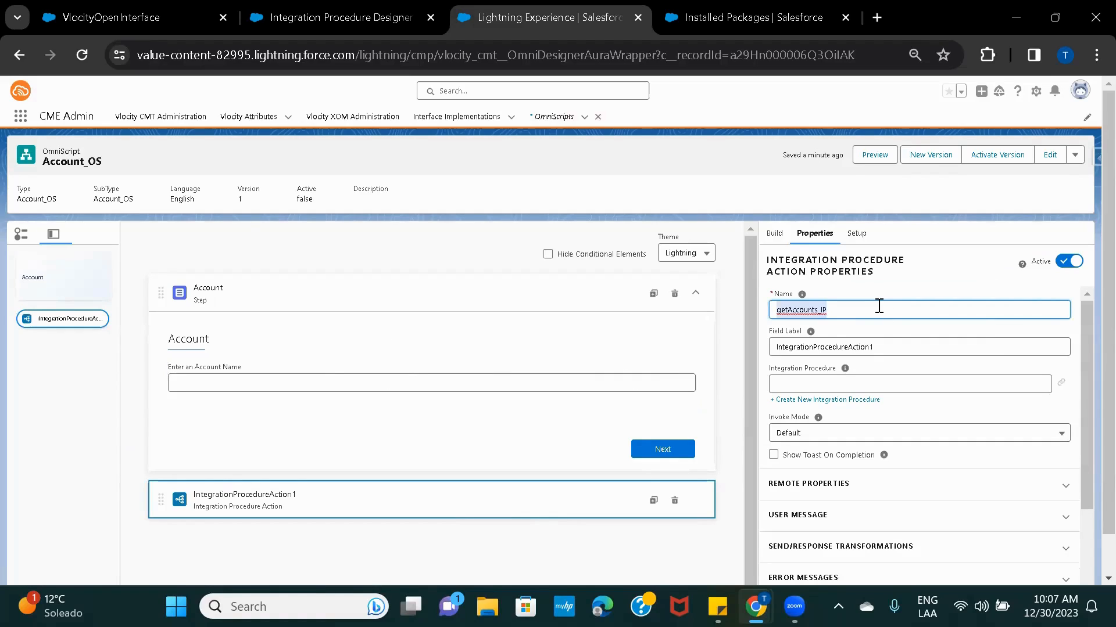
pyautogui.click(887, 346)
pyautogui.hotkey('ctrl', 'a')
pyautogui.write('getAccounts_IP')
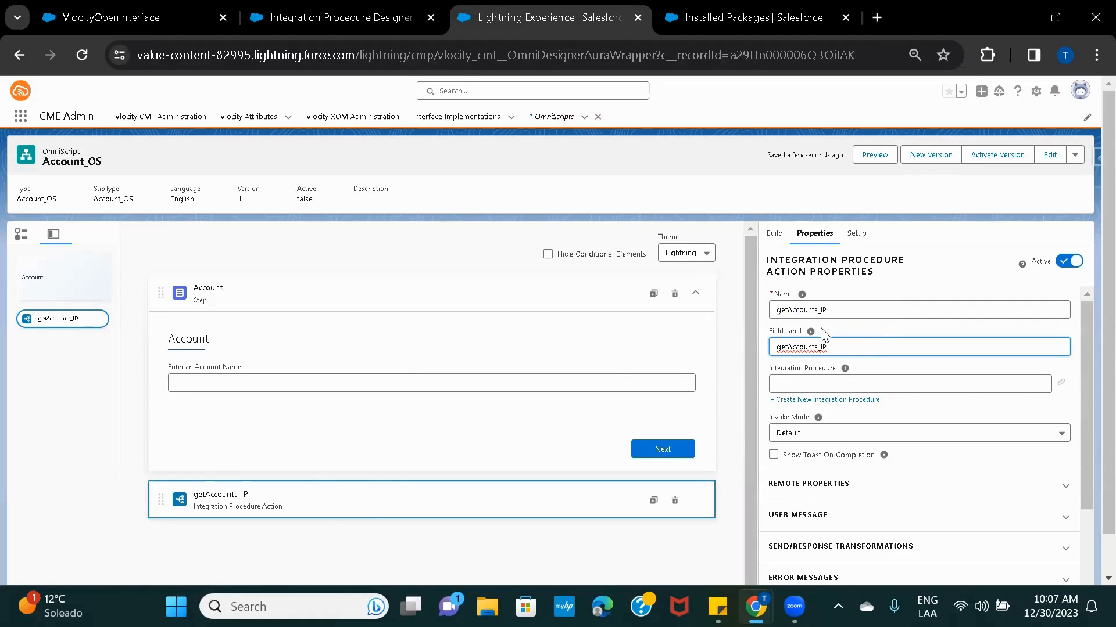
pyautogui.click(793, 386)
pyautogui.click(876, 372)
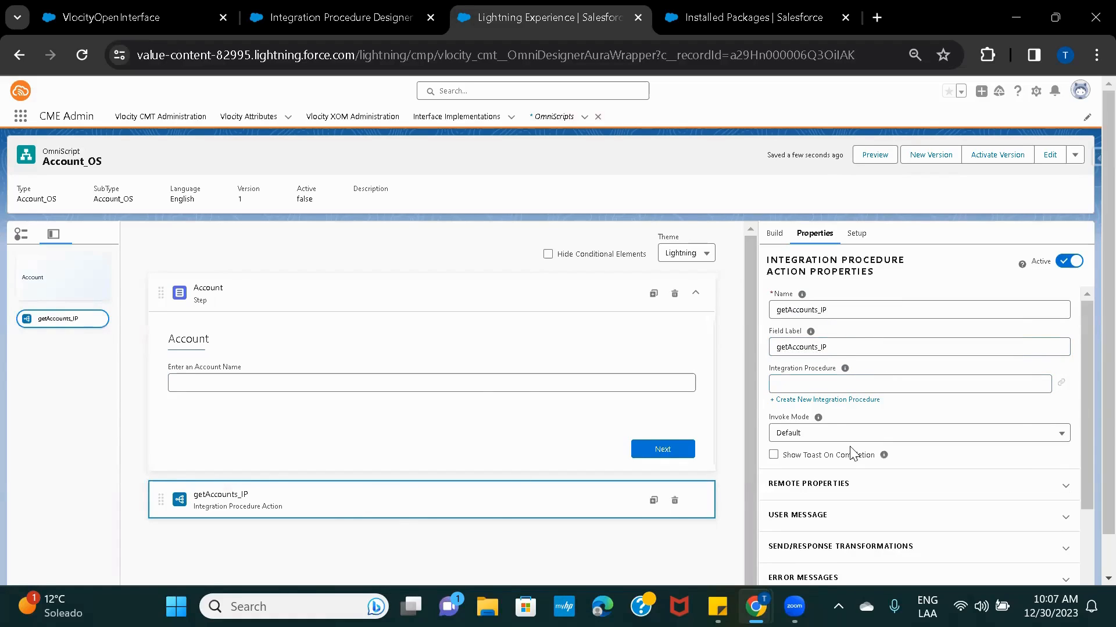
# Create and save integration procedure Account_getDetails_IP, with Type and SubType both Account_getDetails_IP.
pyautogui.click(845, 401)
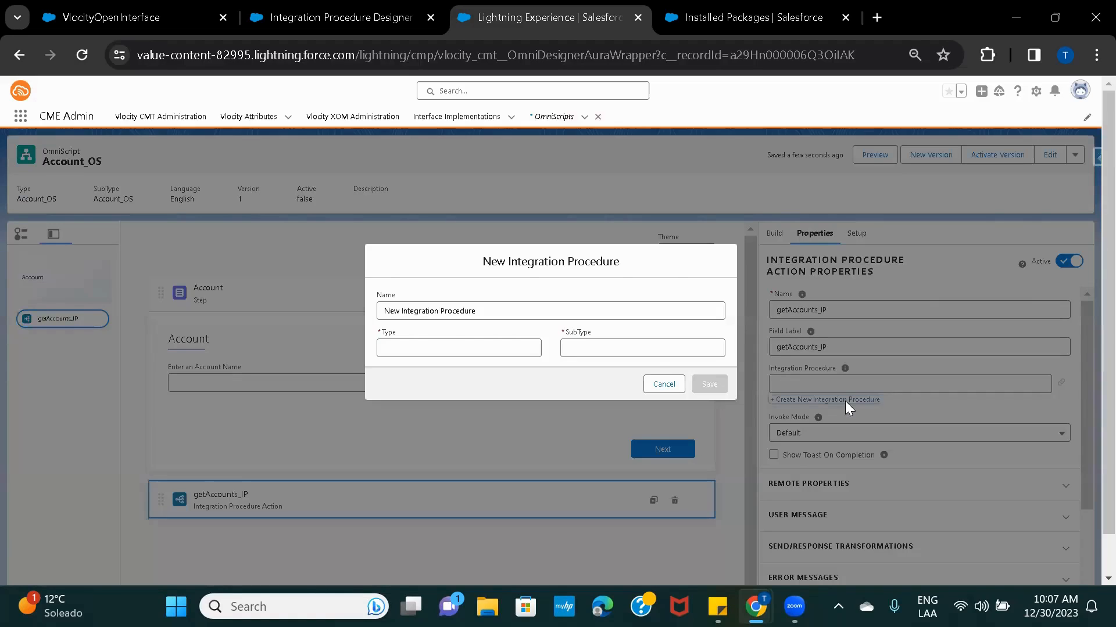
pyautogui.click(523, 312)
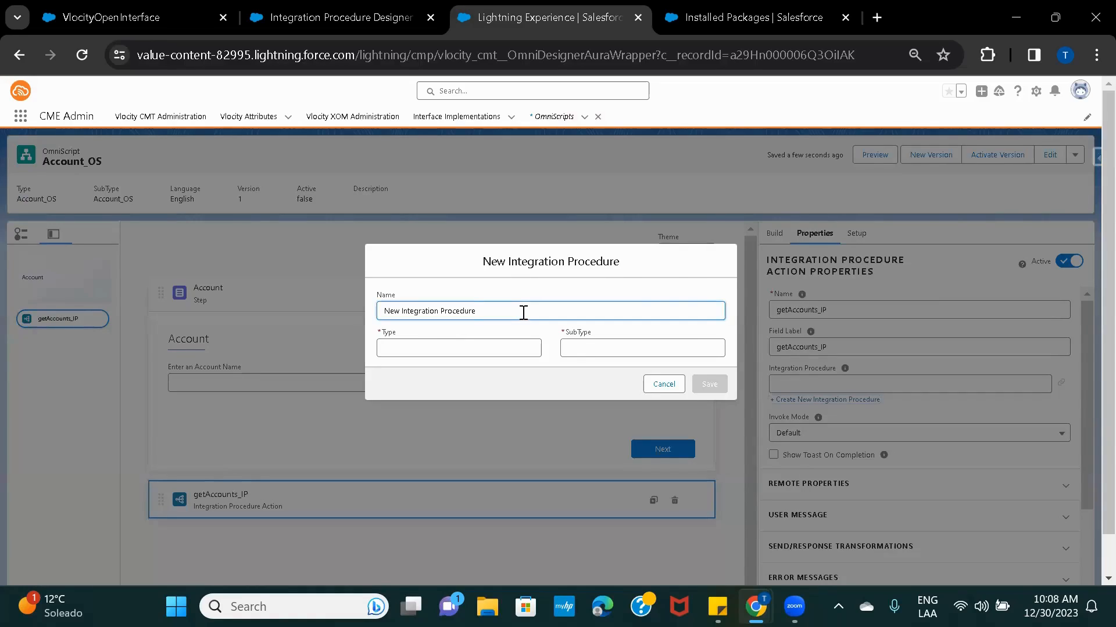
pyautogui.hotkey('ctrl', 'a')
pyautogui.write('Ac')
pyautogui.hotkey('ctrl', 'a')
pyautogui.hotkey('ctrl', 'c')
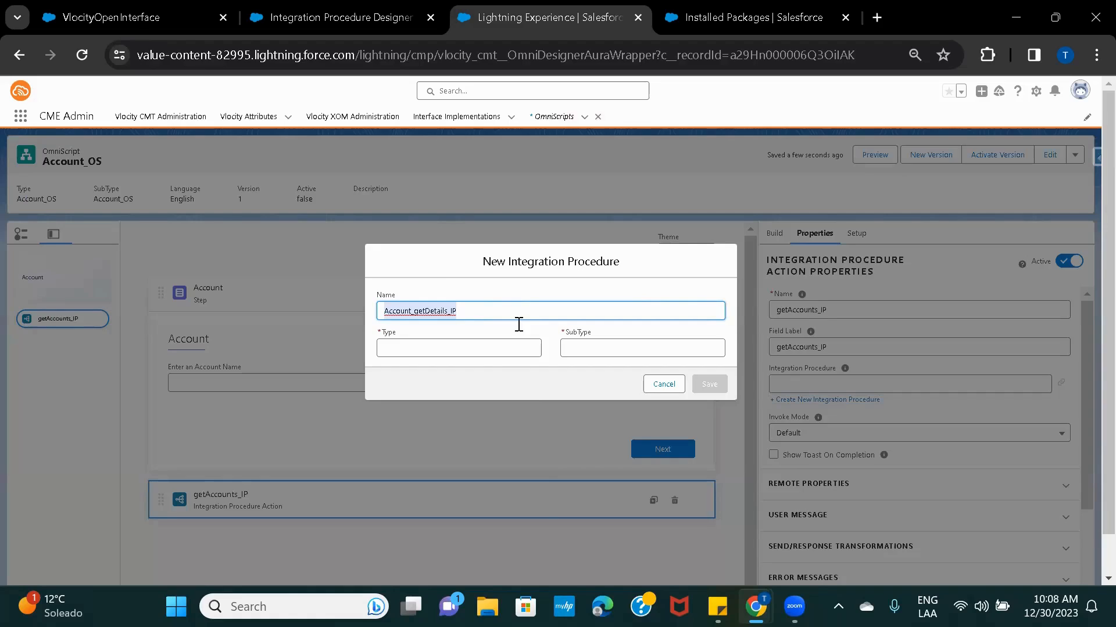
pyautogui.click(466, 353)
pyautogui.hotkey('ctrl', 'v')
pyautogui.click(576, 347)
pyautogui.hotkey('ctrl', 'v')
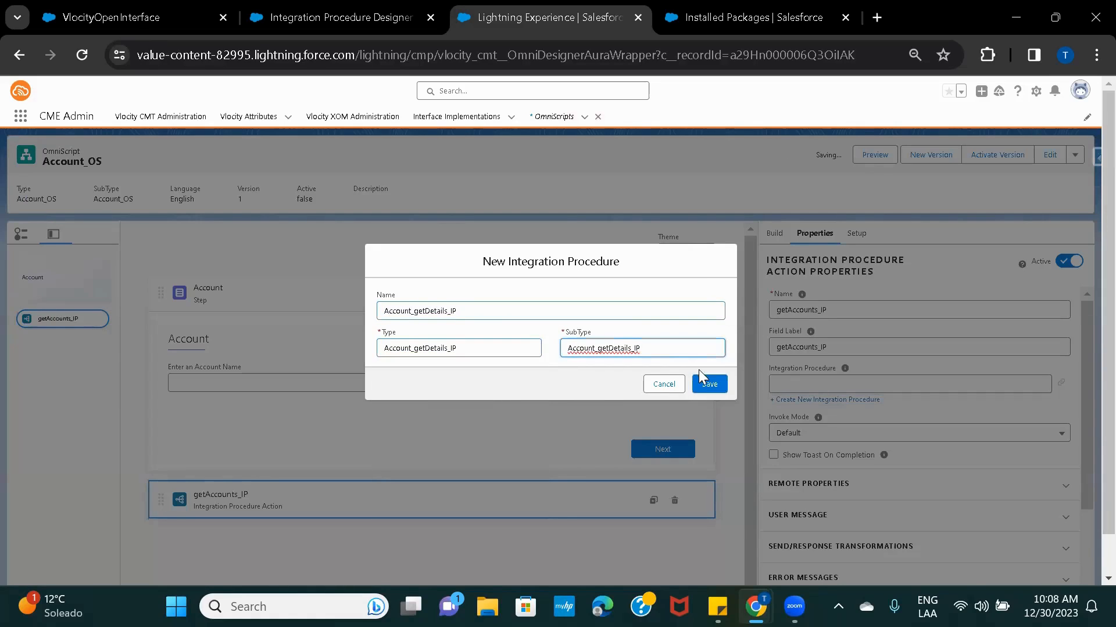
pyautogui.click(703, 384)
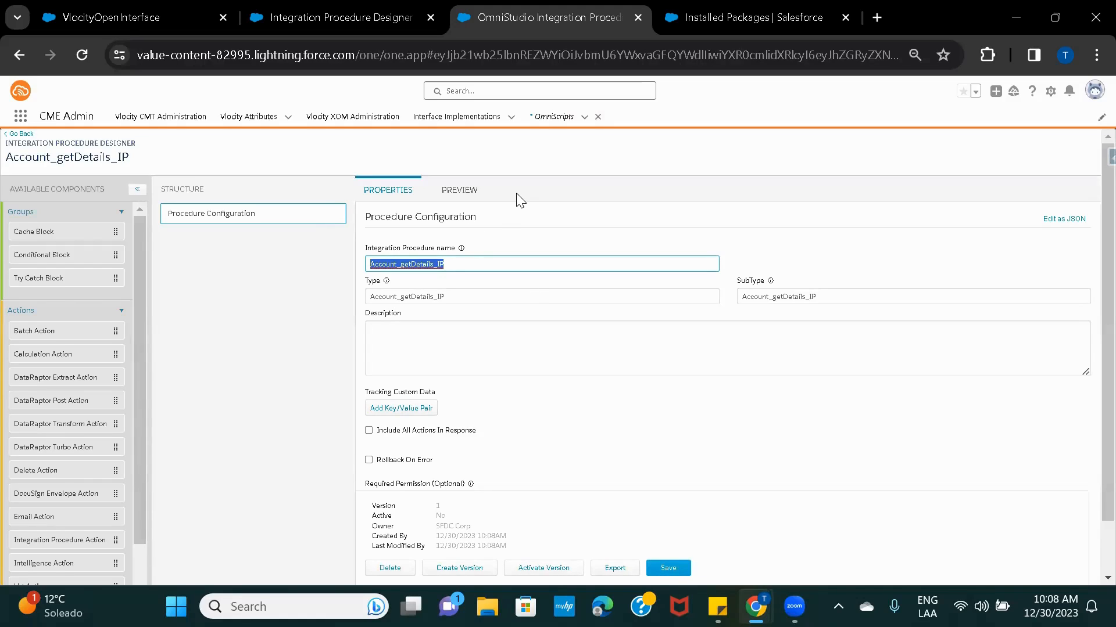
# Let Account_getDetails_IP load in the Integration Procedure Designer and scroll through the Available Components.
pyautogui.click(278, 274)
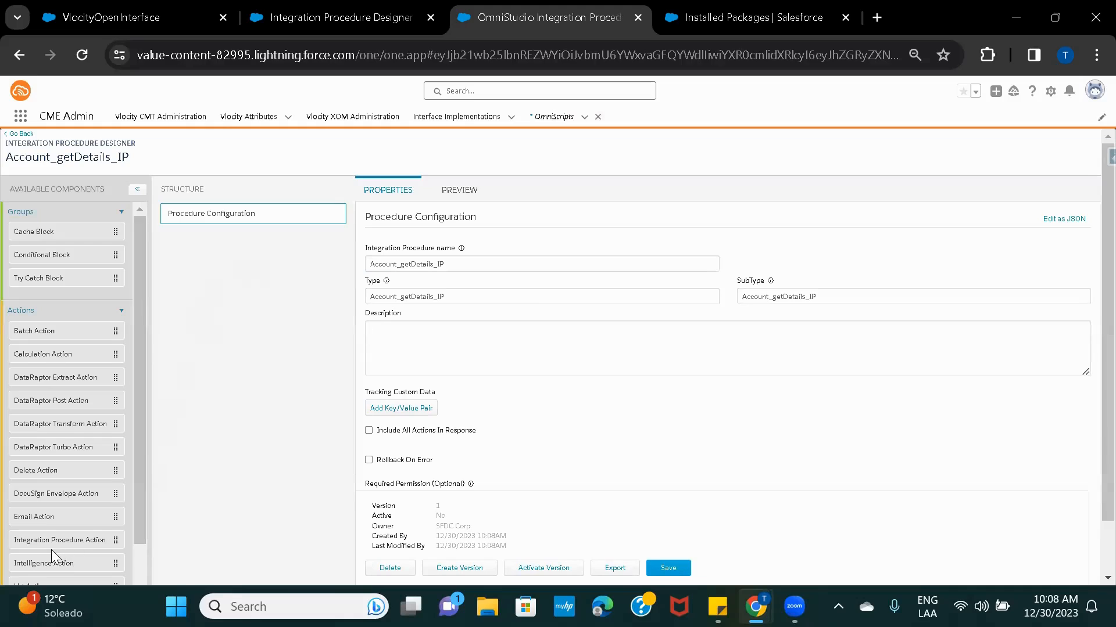
pyautogui.scroll(-2, 52, 553)
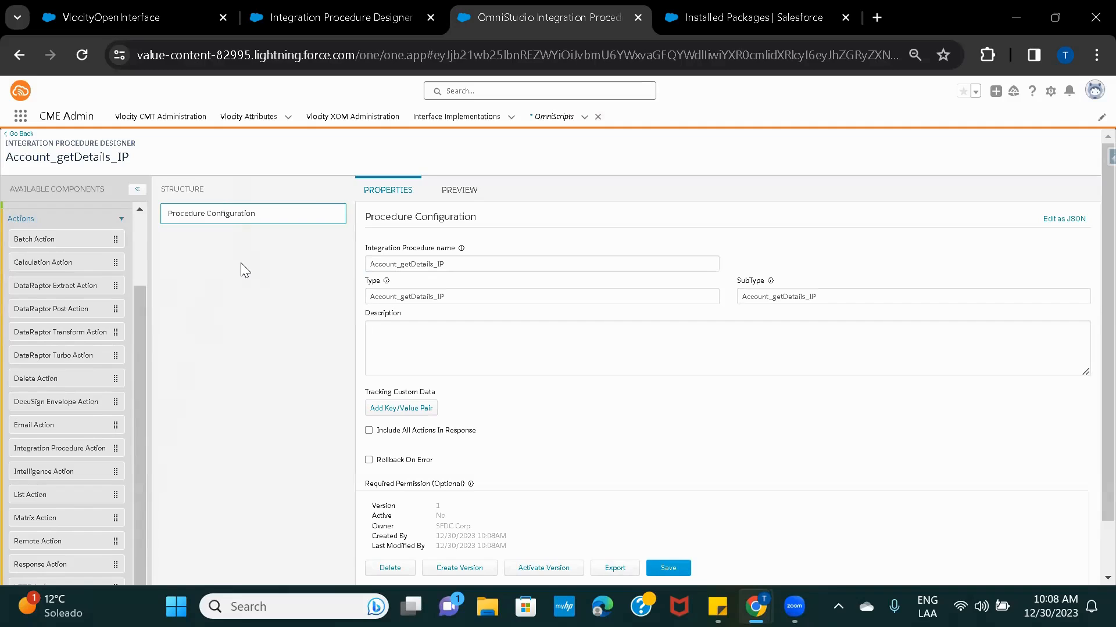
# Open the OmniScripts list in a new browser tab and open Account_OS Version 1.
pyautogui.rightClick(535, 117)
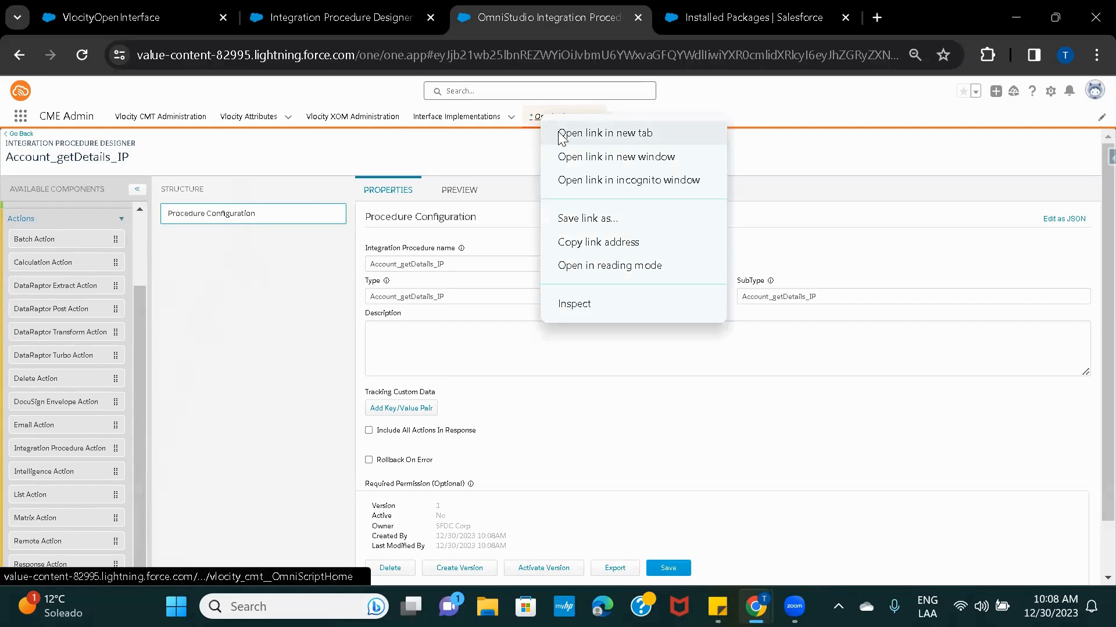
pyautogui.click(561, 138)
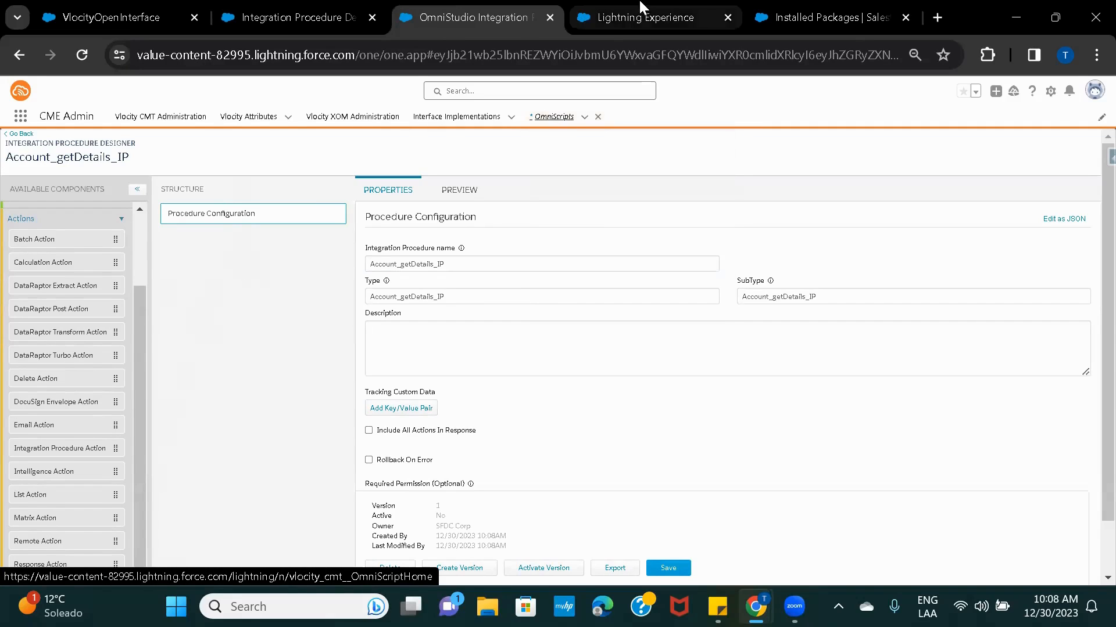
pyautogui.click(619, 19)
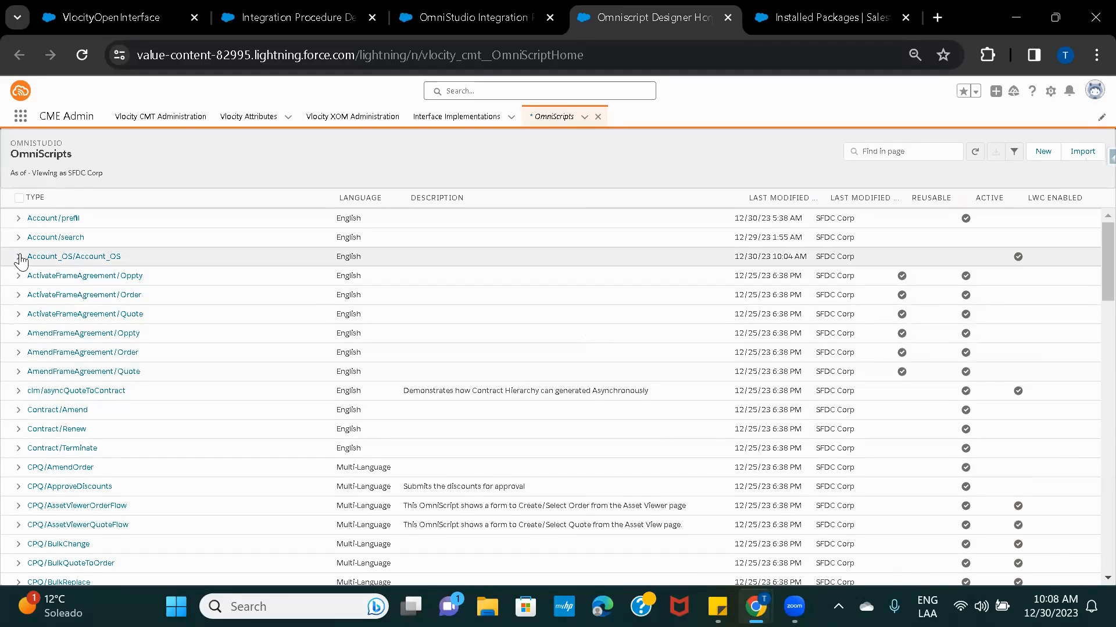
pyautogui.click(20, 257)
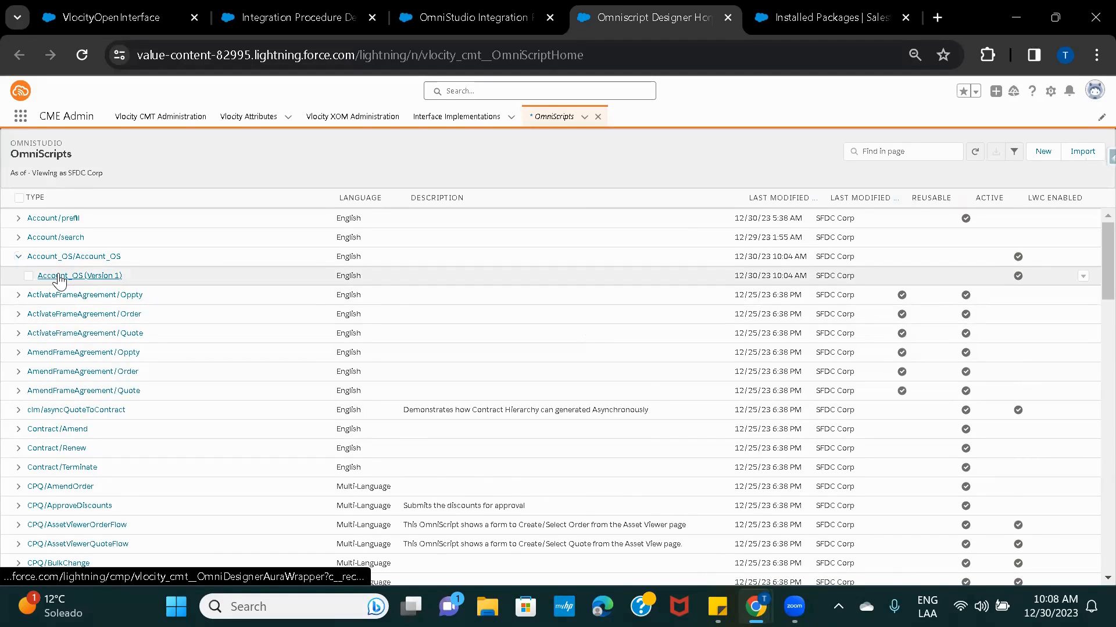
pyautogui.click(60, 276)
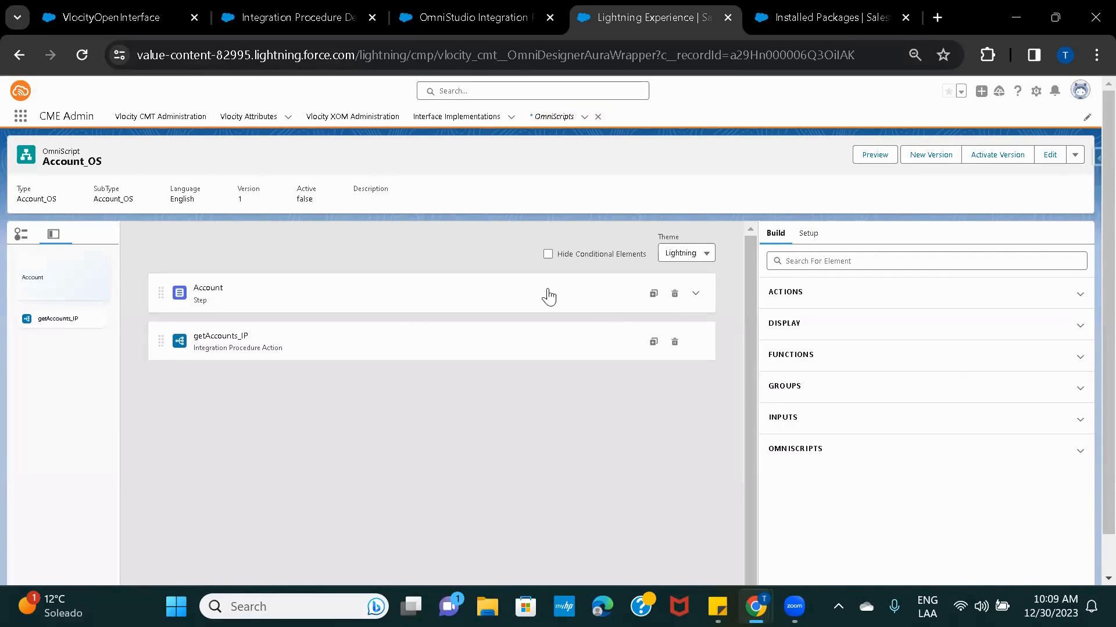
# Review the settings of the getAccounts_IP action, the Account step and the AccountName field.
pyautogui.click(401, 326)
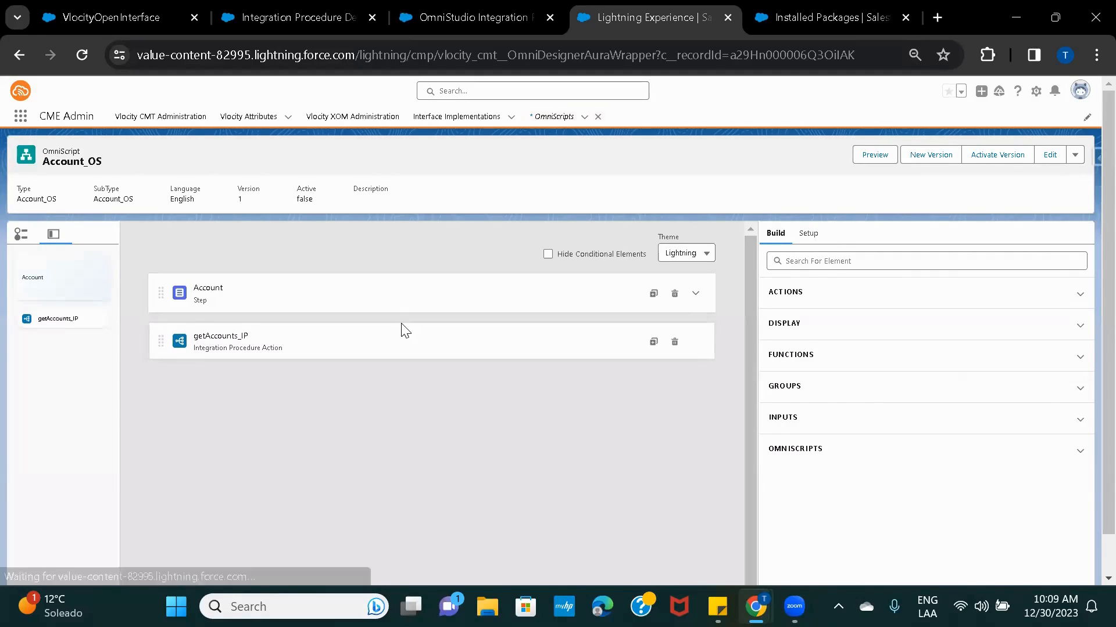
pyautogui.click(347, 301)
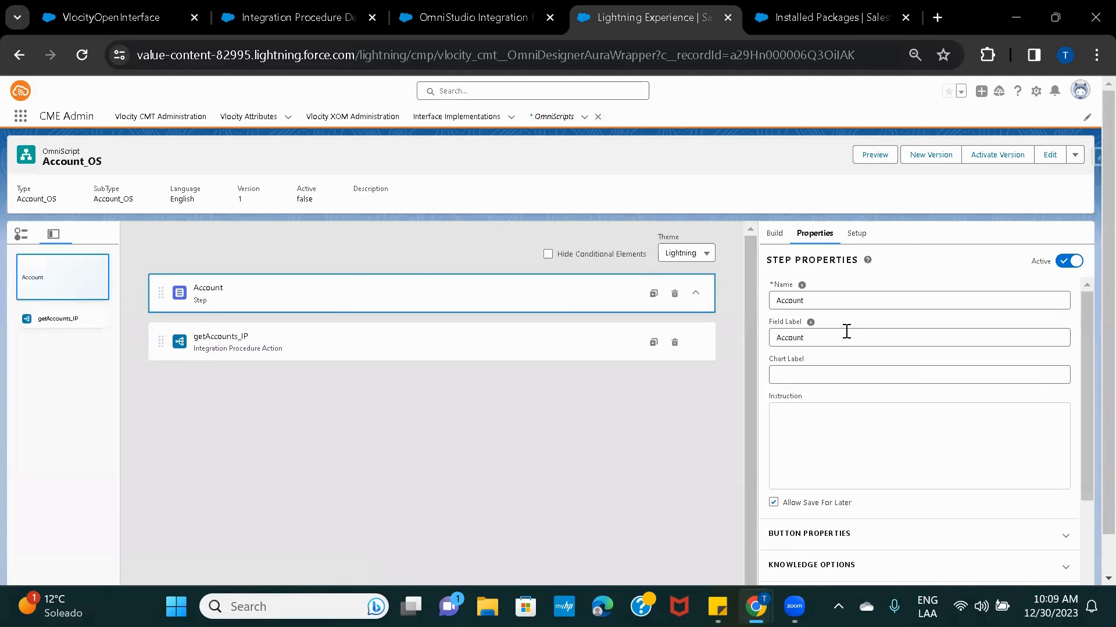
pyautogui.click(300, 384)
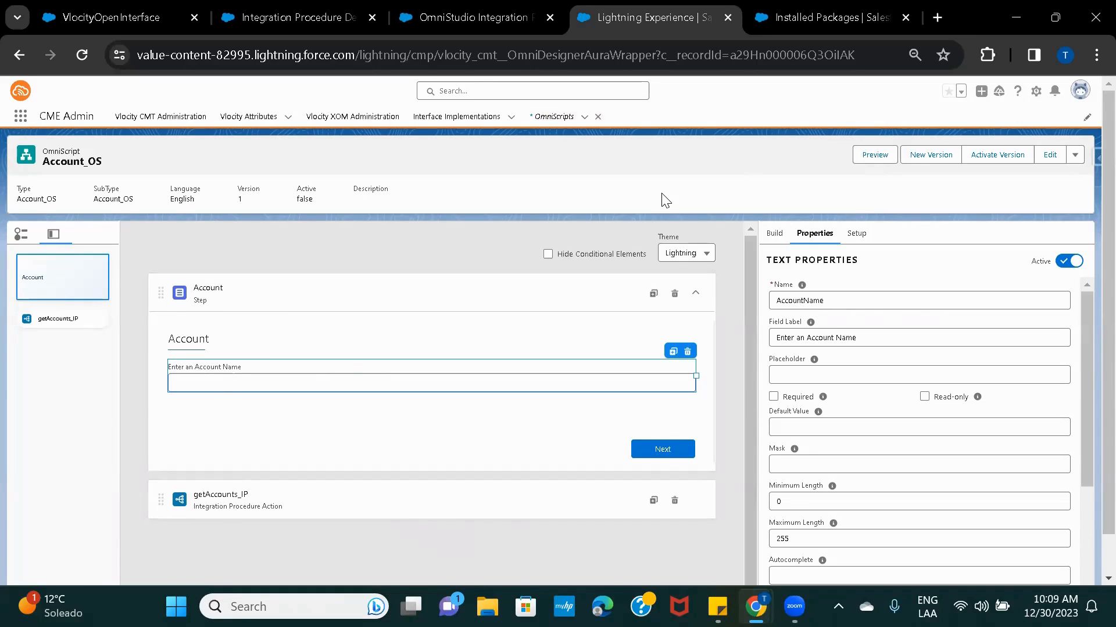
# Expand getAccounts_IP's Remote Properties and scroll down to Remote Options and Extra Payload.
pyautogui.click(340, 507)
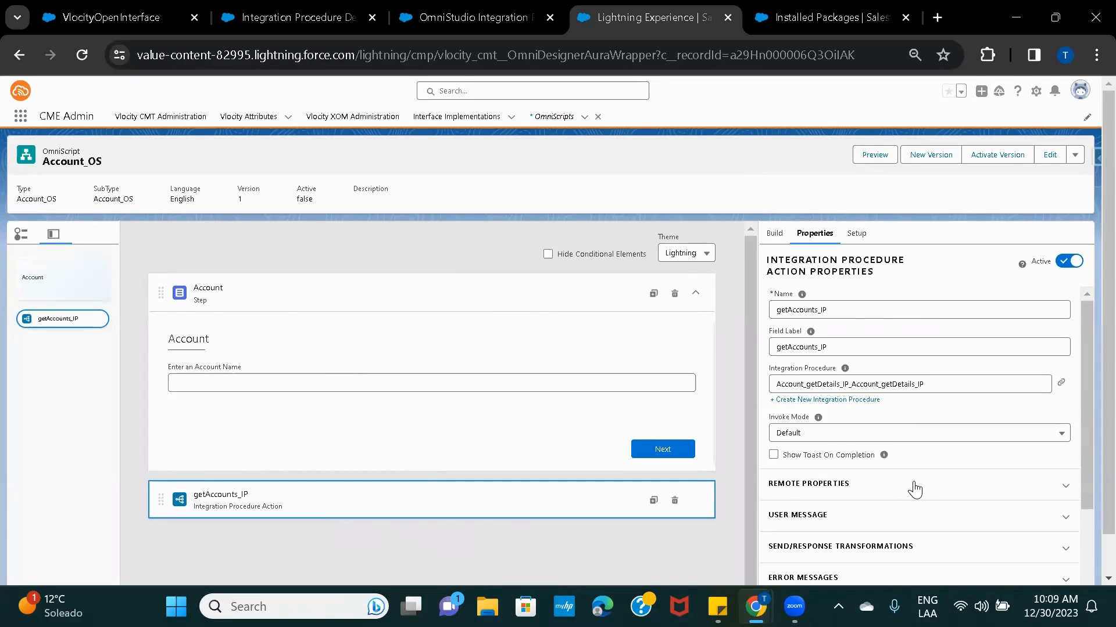
pyautogui.scroll(-3, 914, 490)
pyautogui.click(812, 365)
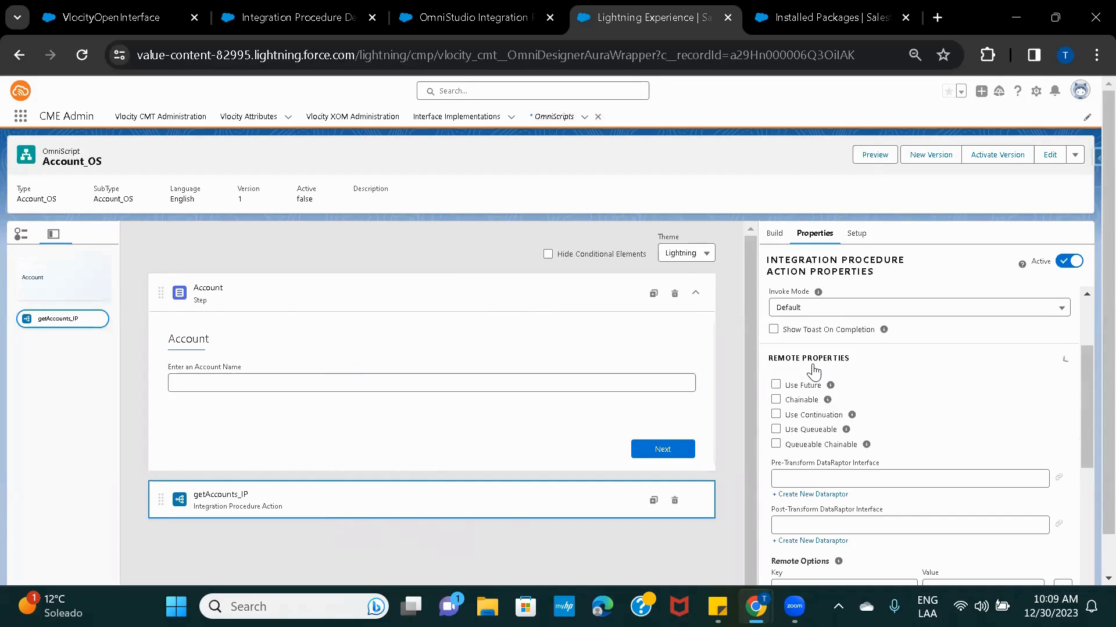
pyautogui.scroll(-4, 916, 391)
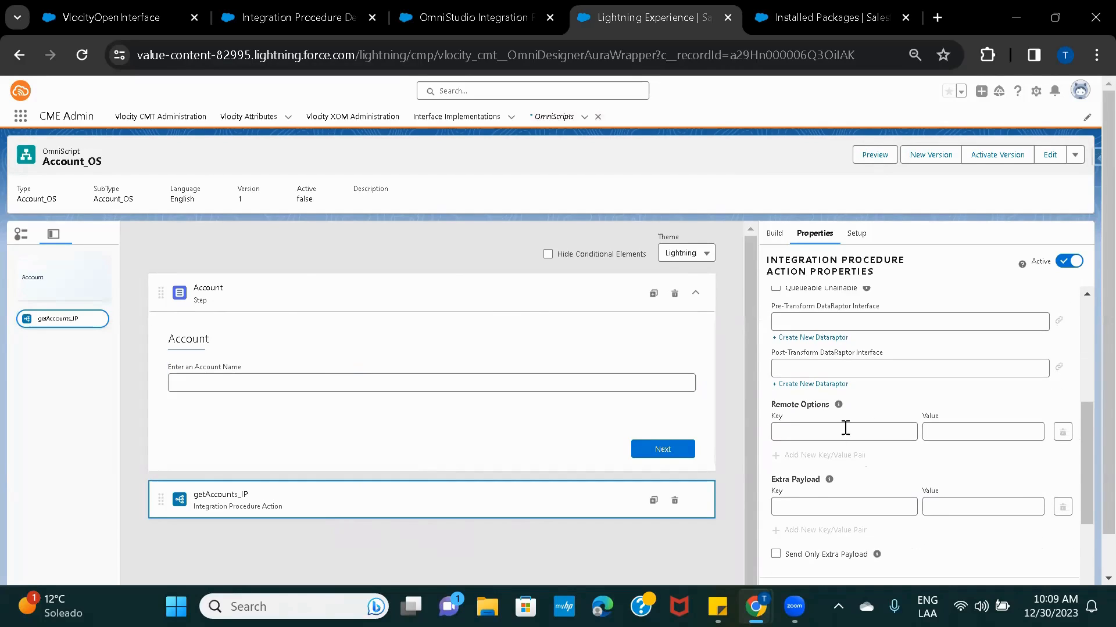
pyautogui.scroll(-1, 880, 481)
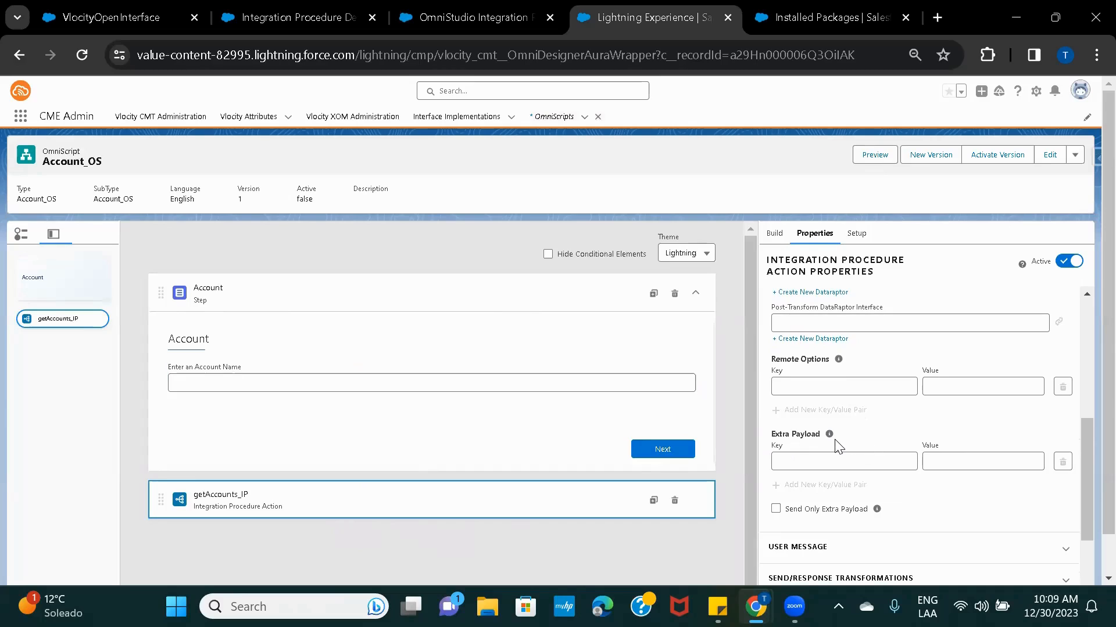
# Add an Extra Payload key 'account' on getAccounts_IP and start its %Account% value.
pyautogui.click(809, 461)
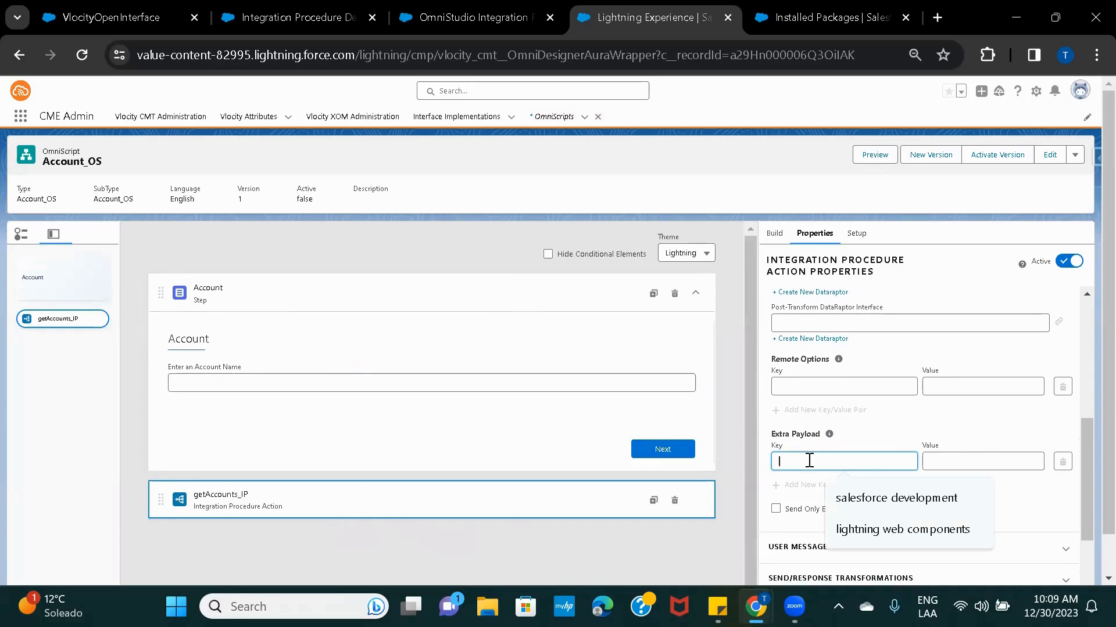
pyautogui.write('account')
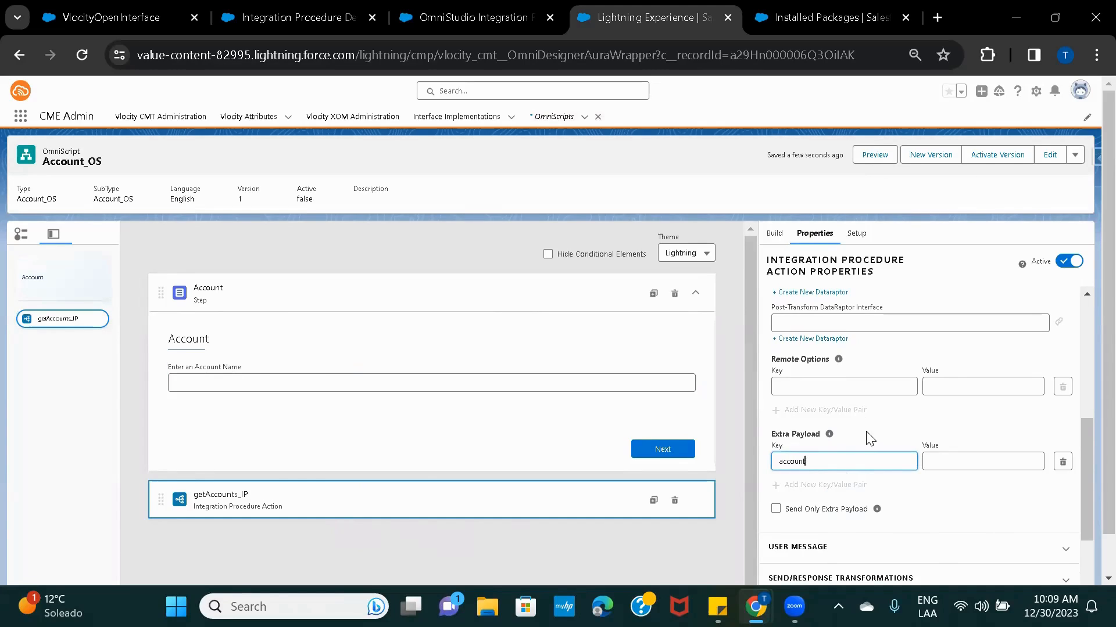
pyautogui.click(982, 463)
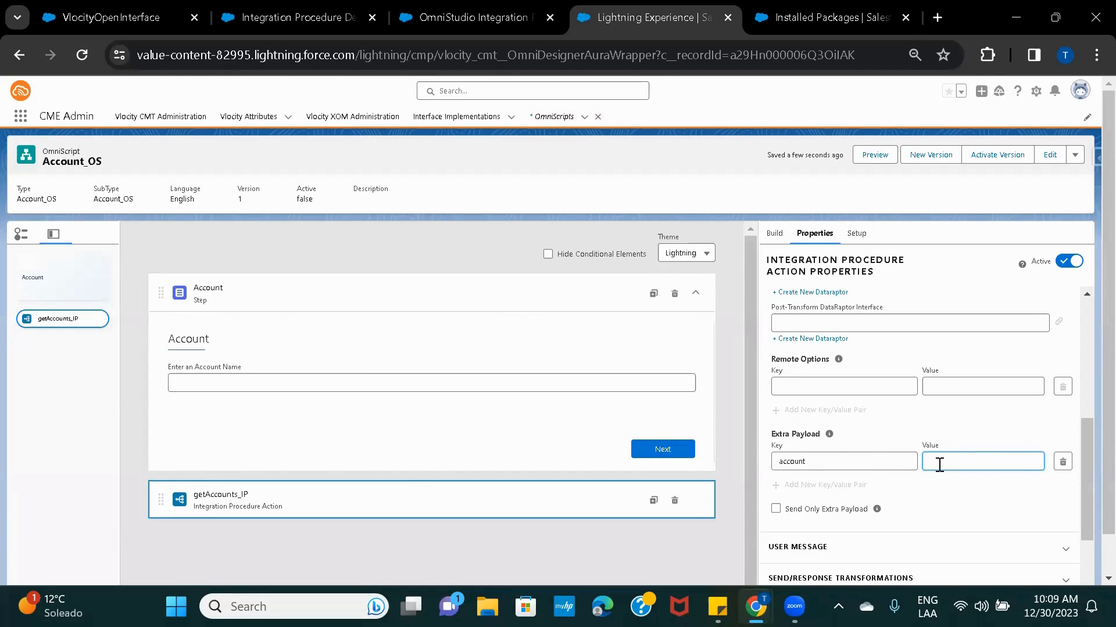
pyautogui.write('%%')
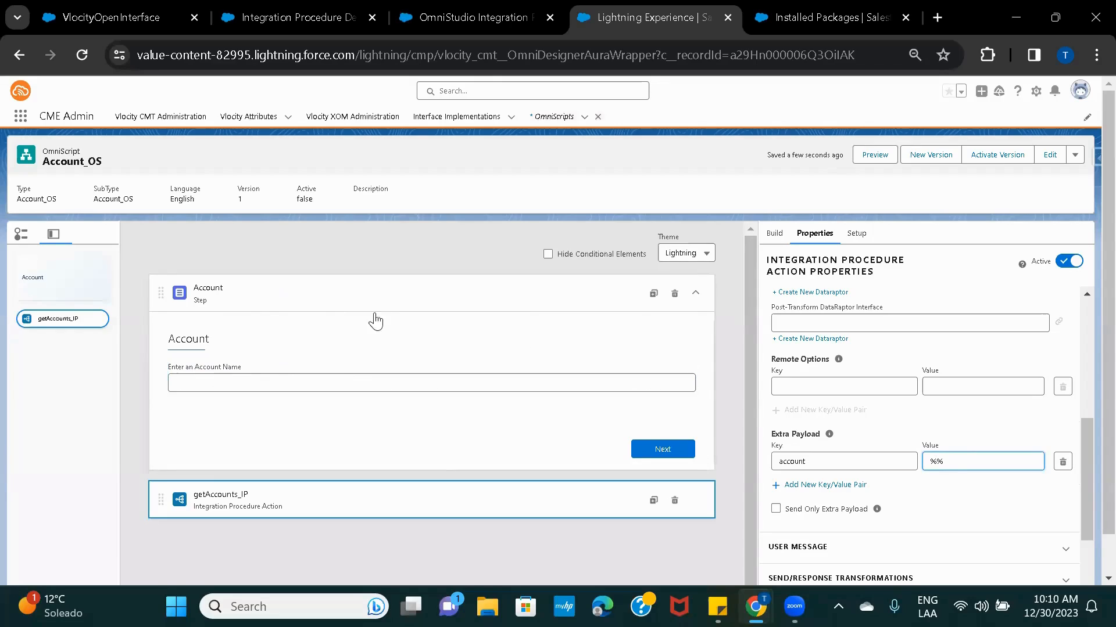
pyautogui.write('Account')
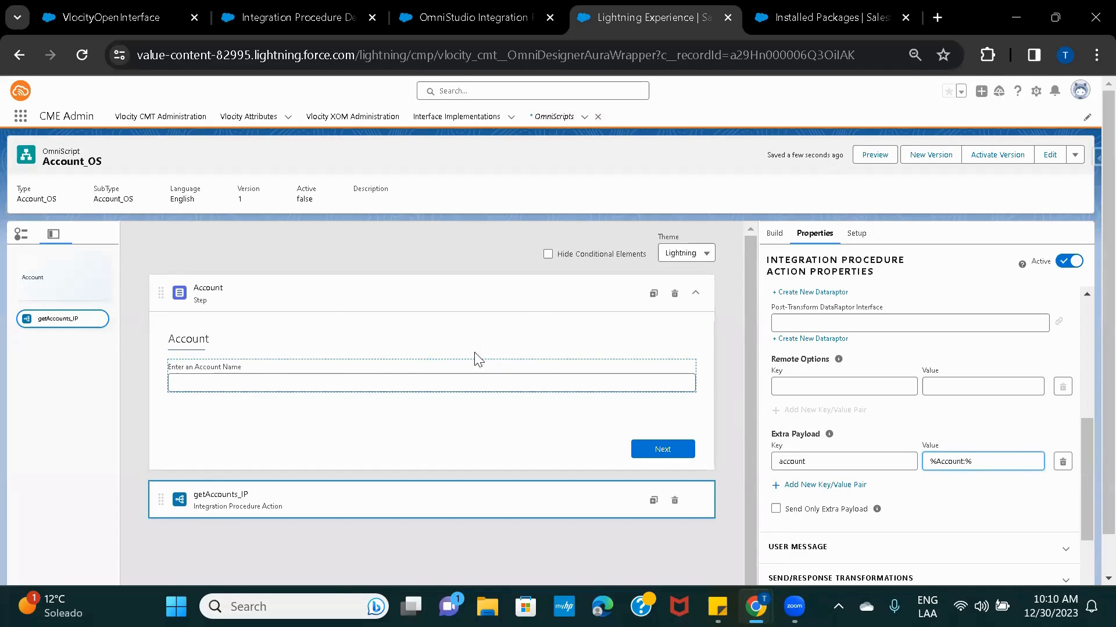
# Check the field name AccountName, complete the value as %Account:AccountName%, and start Preview.
pyautogui.click(385, 392)
pyautogui.doubleClick(838, 293)
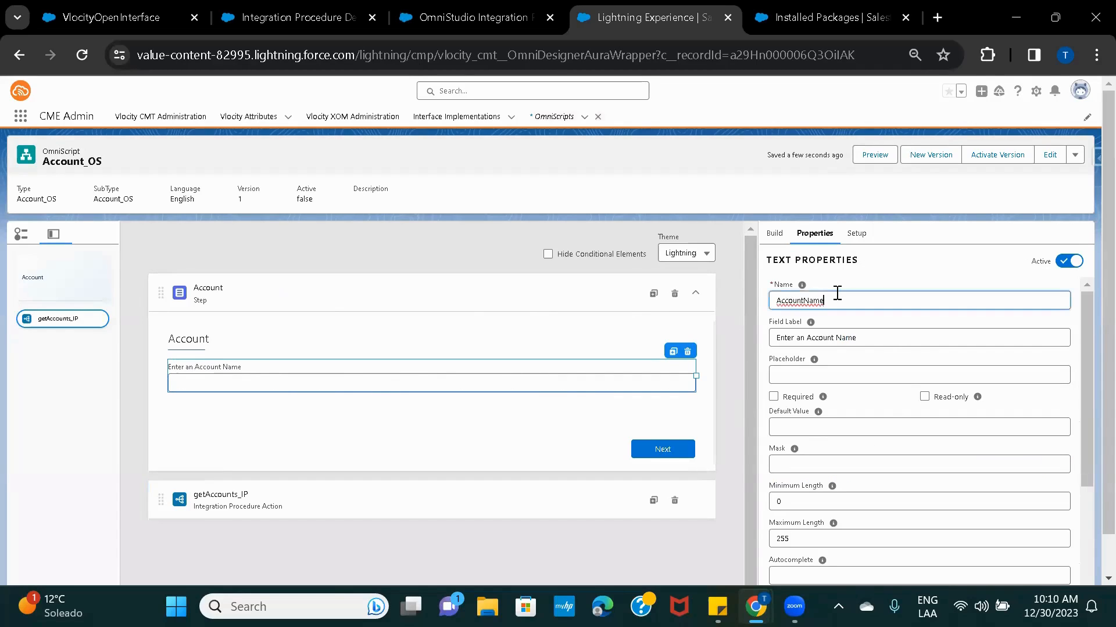
pyautogui.click(455, 492)
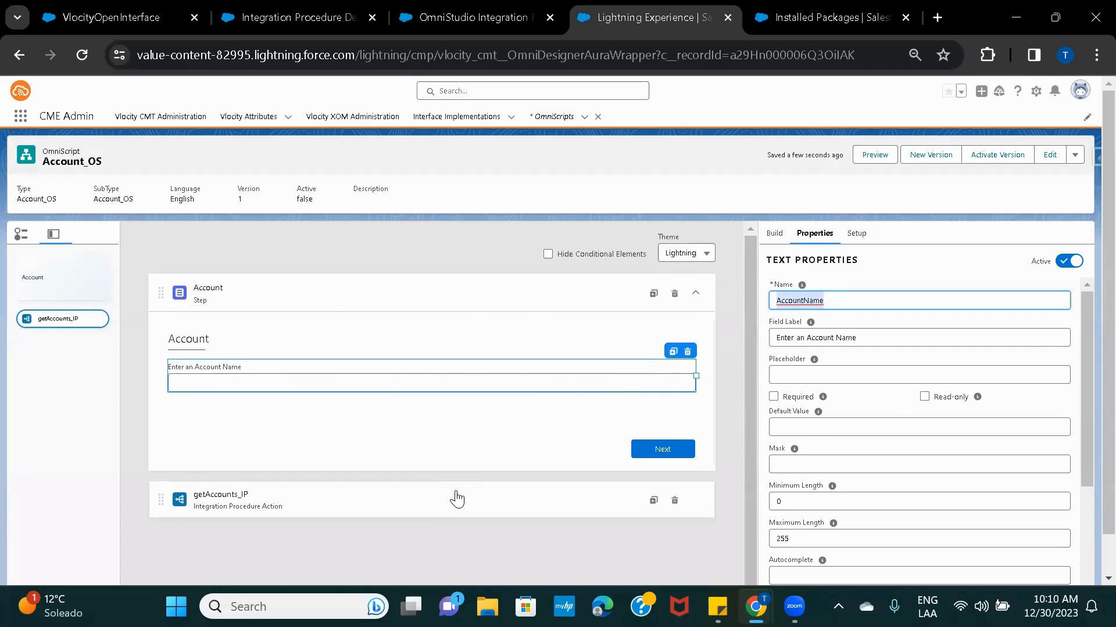
pyautogui.scroll(-3, 901, 485)
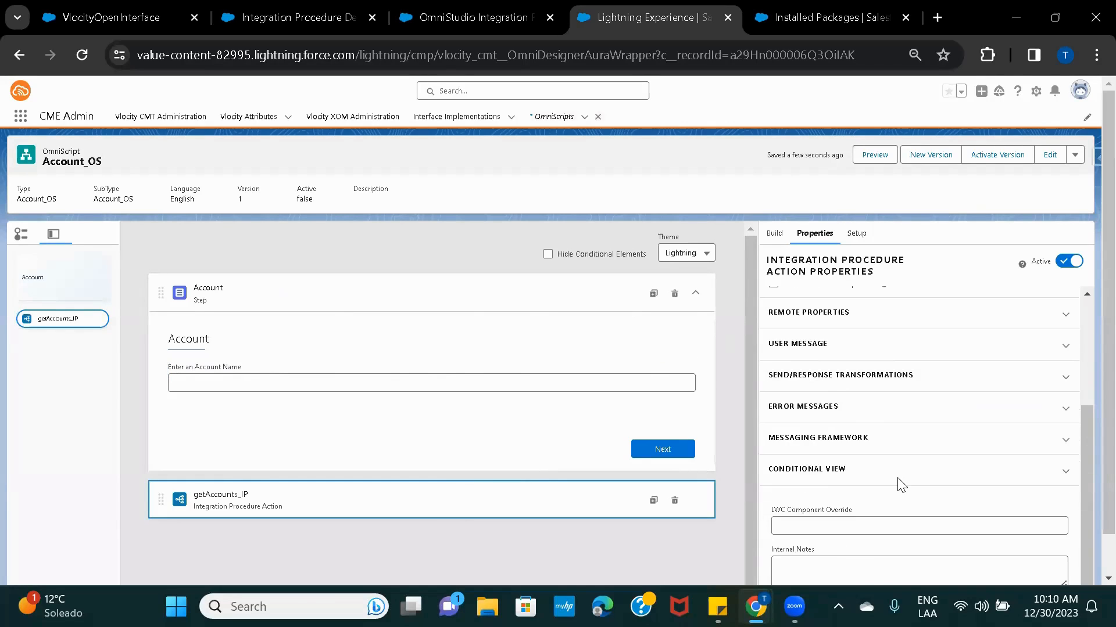
pyautogui.scroll(-1, 901, 485)
pyautogui.scroll(3, 898, 479)
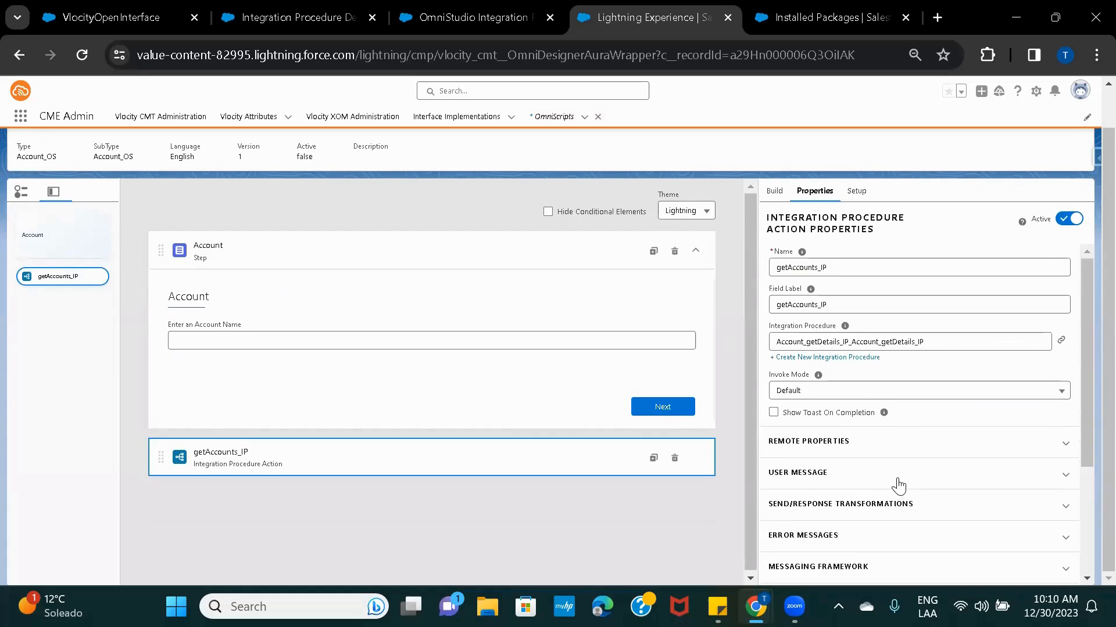
pyautogui.click(826, 443)
pyautogui.scroll(-5, 924, 460)
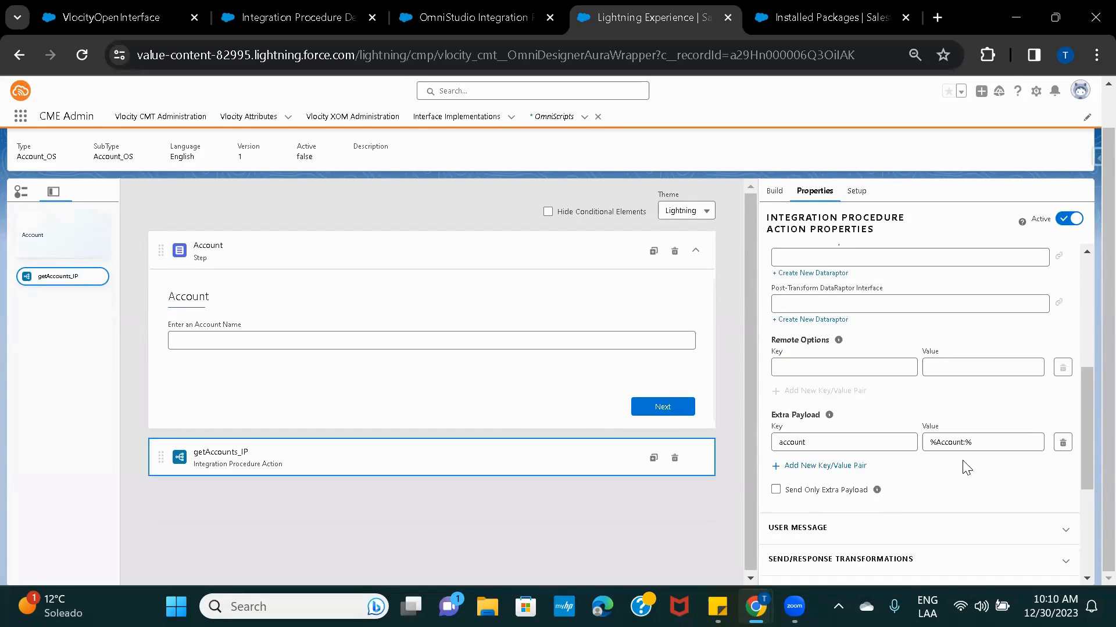
pyautogui.click(966, 441)
pyautogui.write('AccountName')
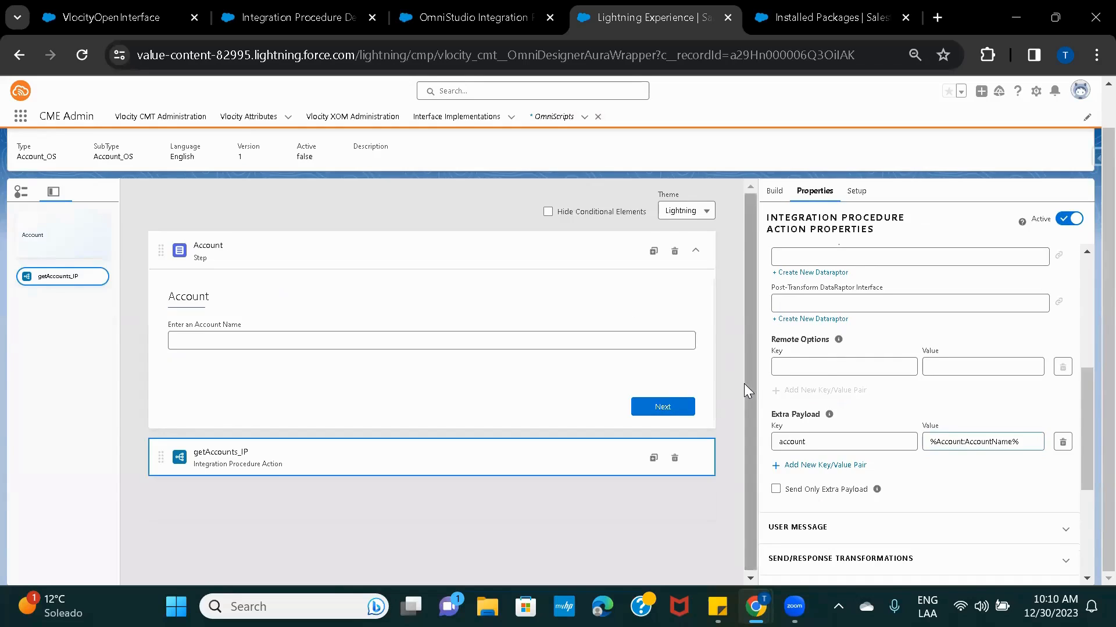
pyautogui.scroll(1, 744, 383)
pyautogui.click(873, 156)
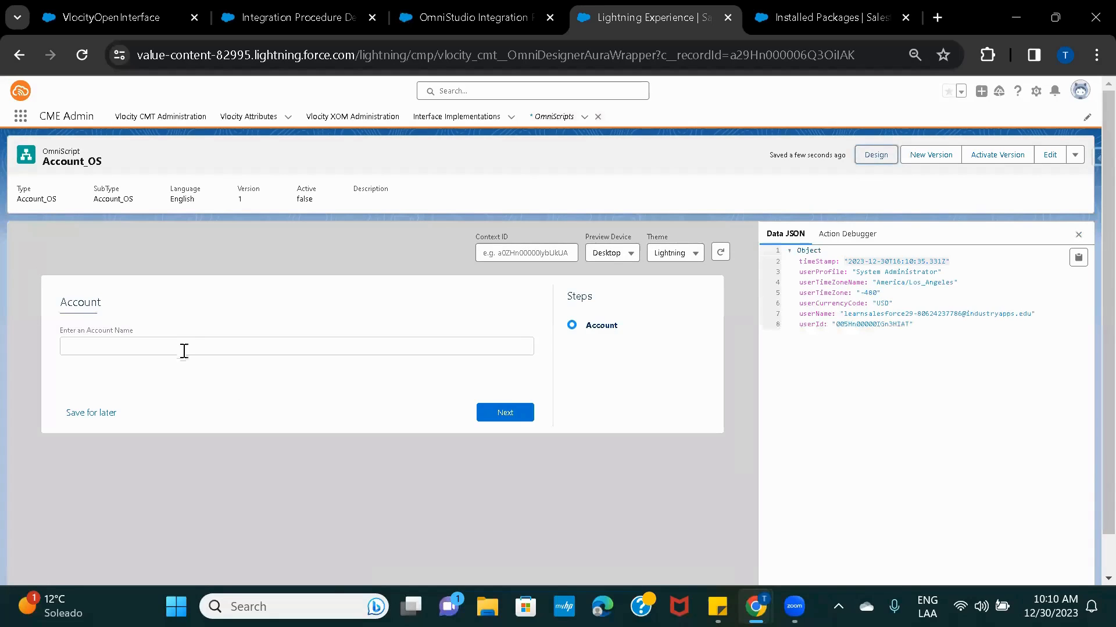
# In the preview, choose acme as the account name and advance to run getAccounts_IP.
pyautogui.click(179, 345)
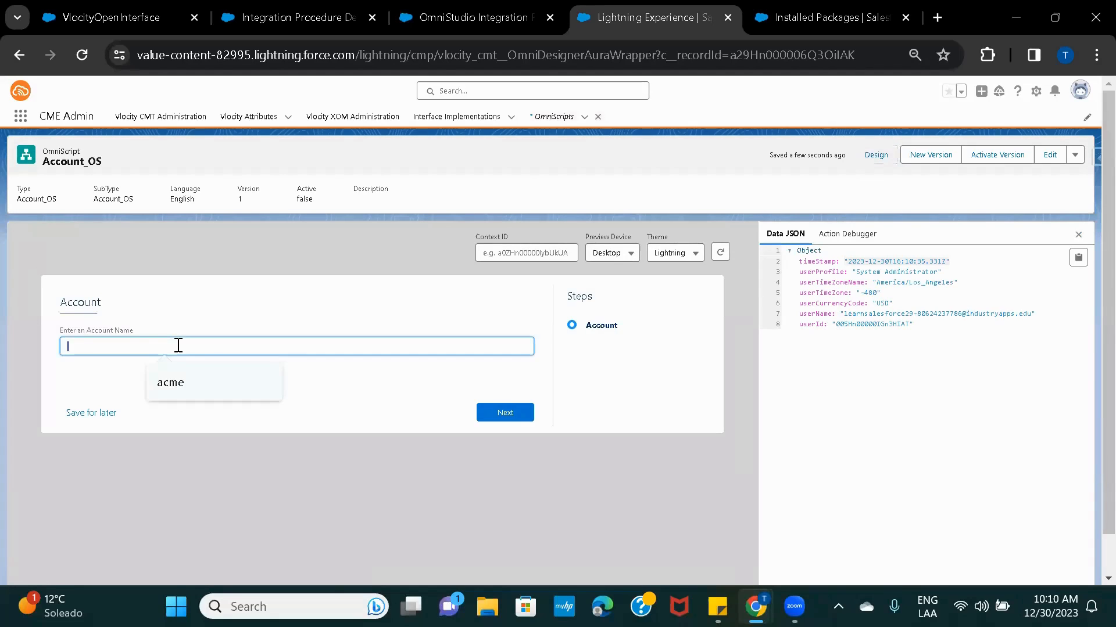
pyautogui.click(182, 388)
pyautogui.click(505, 413)
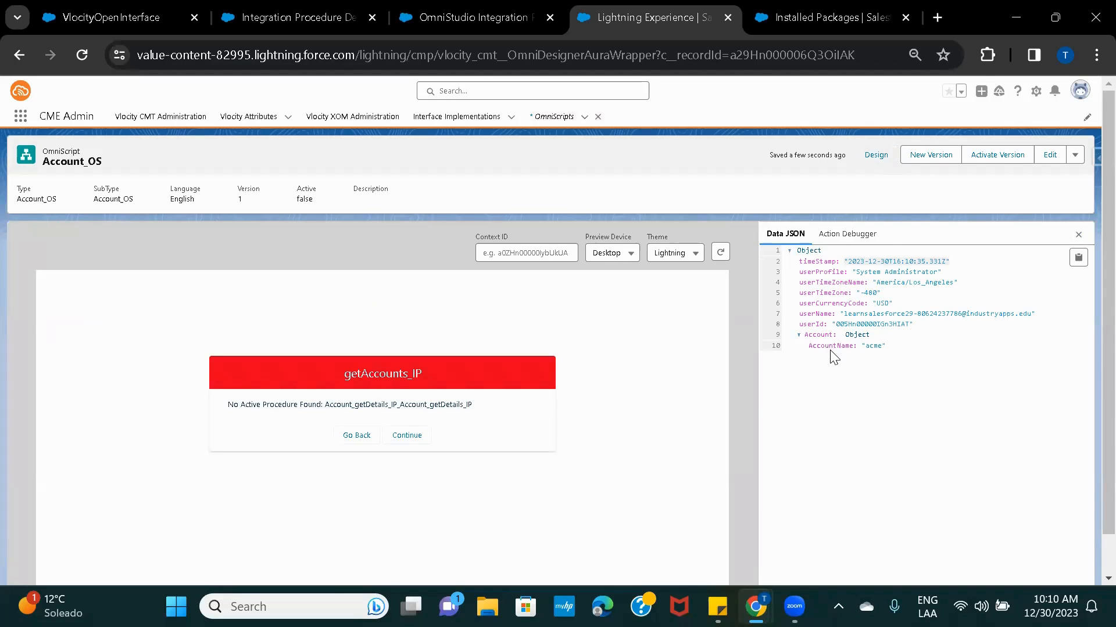
# In the Action Debugger, expand getAccounts_IP's Request Data and highlight the "account": "acme" line.
pyautogui.click(848, 243)
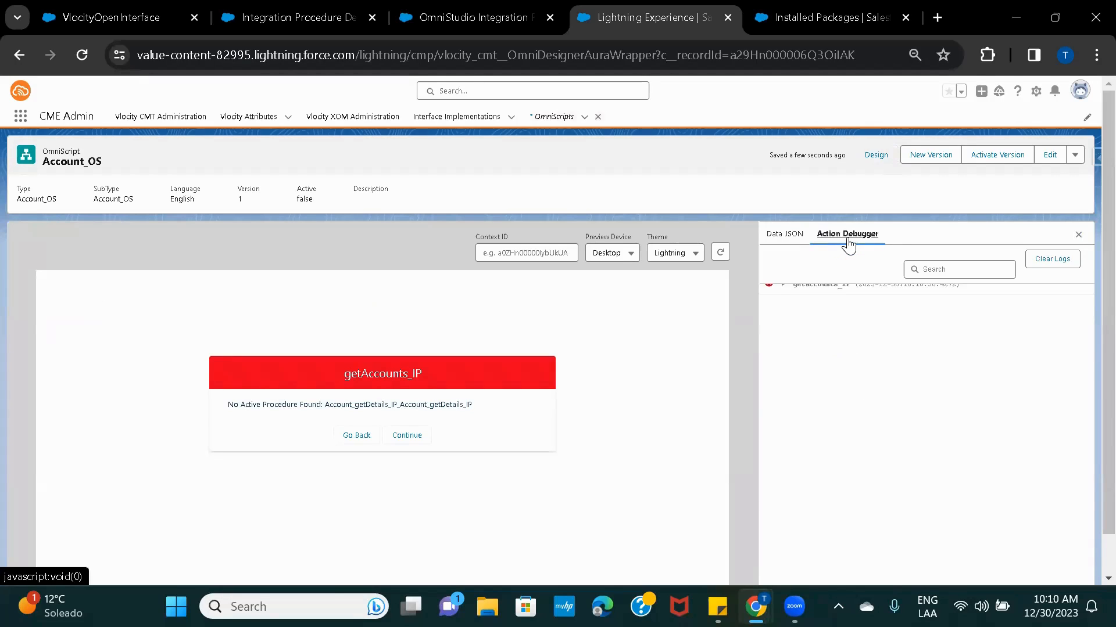
pyautogui.click(782, 286)
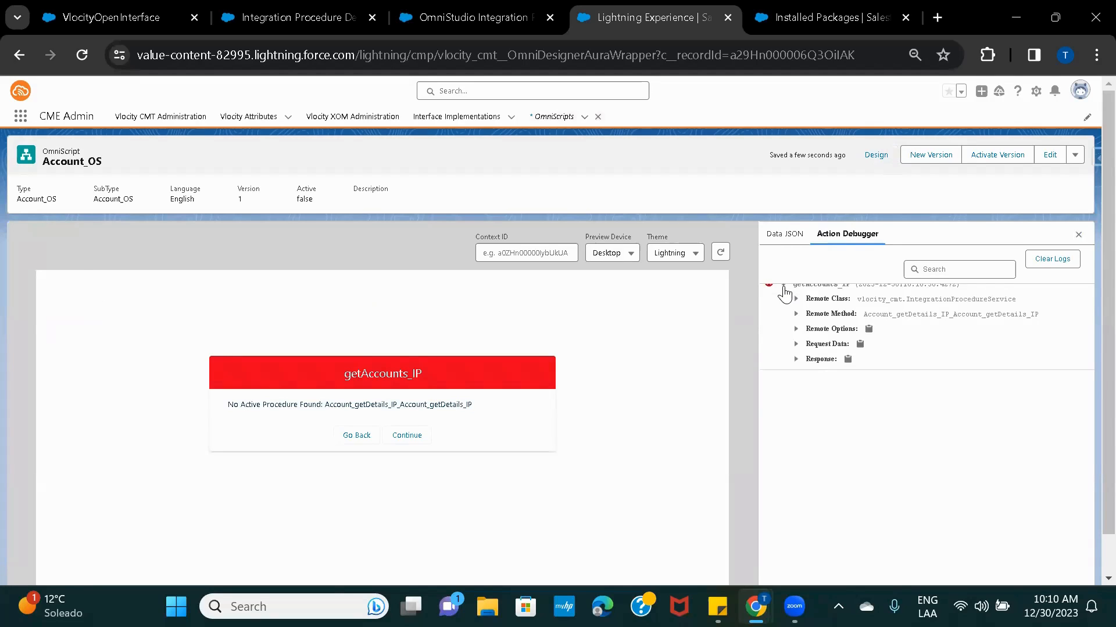
pyautogui.click(796, 346)
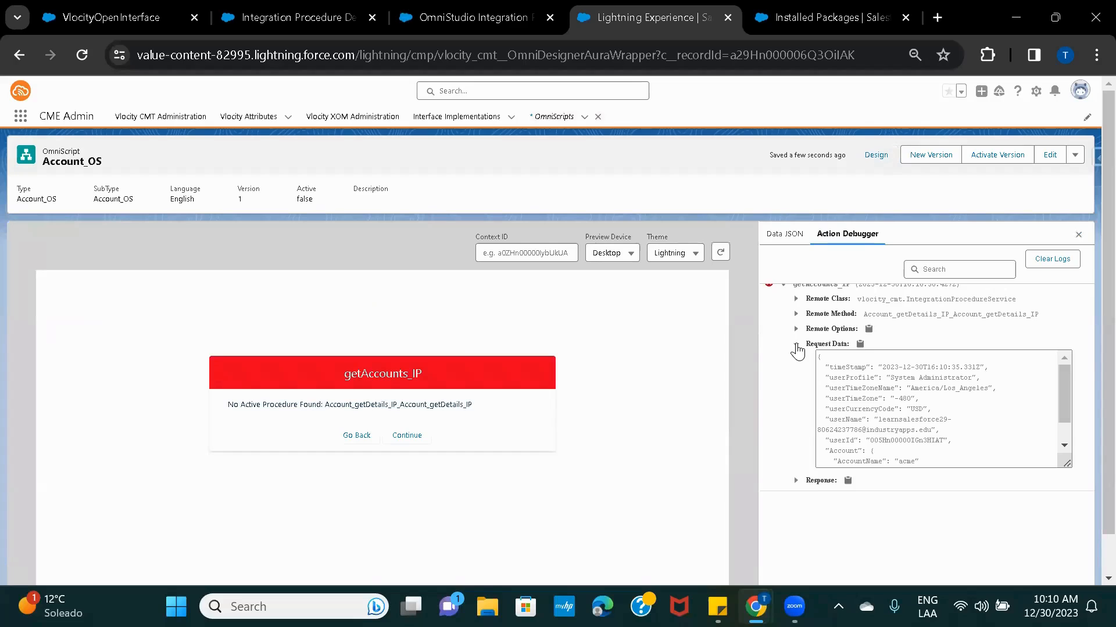
pyautogui.scroll(-5, 910, 401)
pyautogui.scroll(-1, 911, 402)
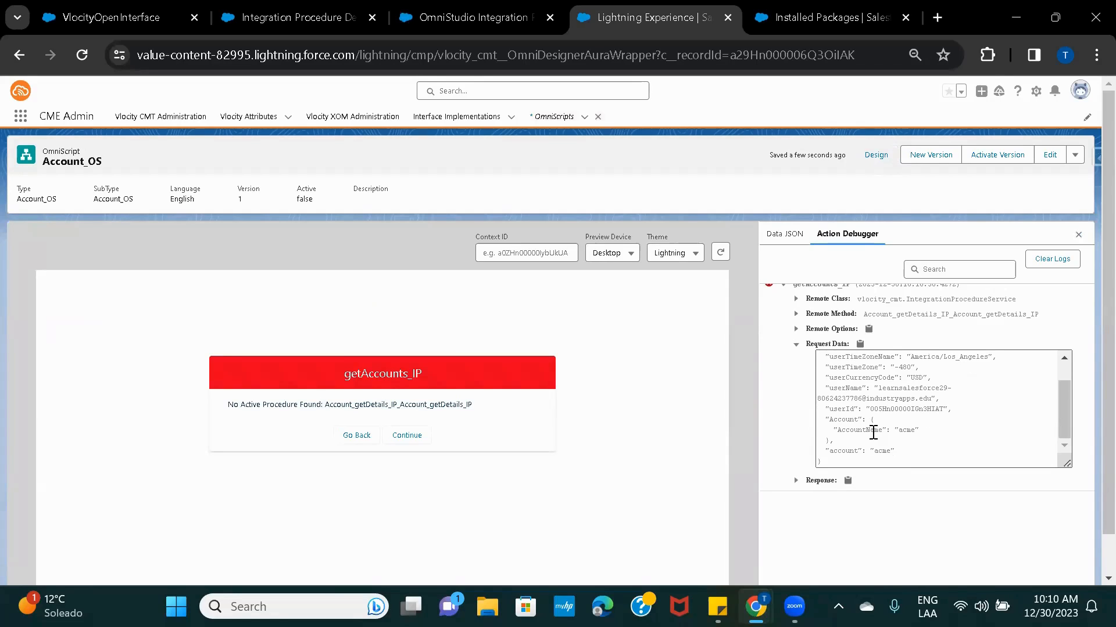
pyautogui.scroll(1, 864, 381)
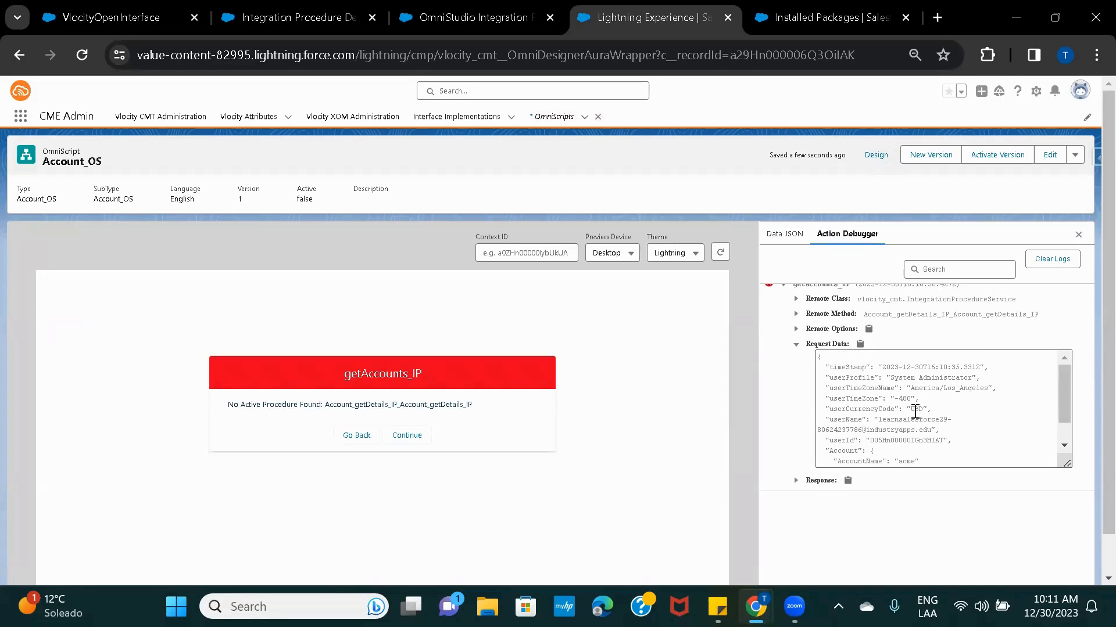
pyautogui.scroll(-1, 921, 427)
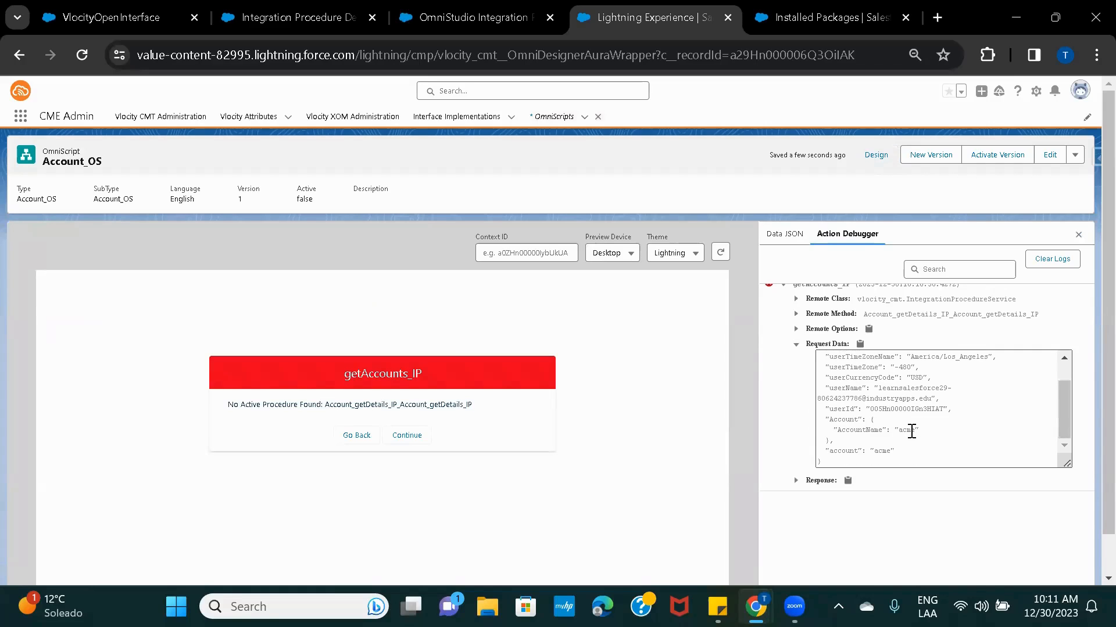
pyautogui.click(842, 451)
pyautogui.doubleClick(842, 451)
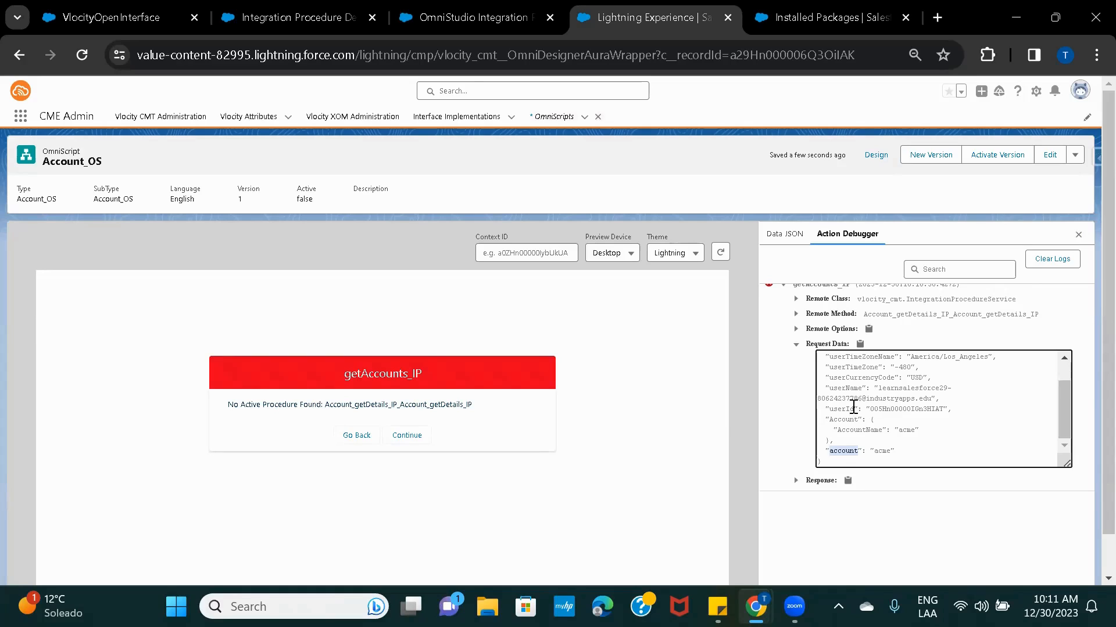
pyautogui.click(897, 451)
pyautogui.moveTo(890, 452); pyautogui.dragTo(821, 452)
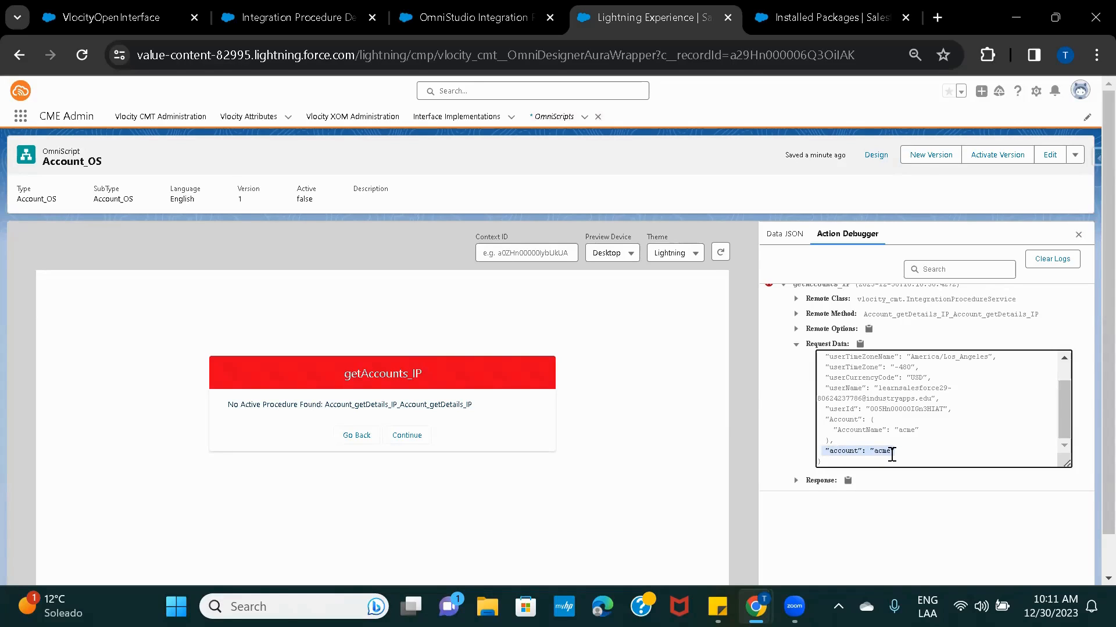
pyautogui.moveTo(891, 454); pyautogui.dragTo(909, 454)
# Back in design, set getAccounts_IP's remote properties to send only the extra payload.
pyautogui.click(881, 159)
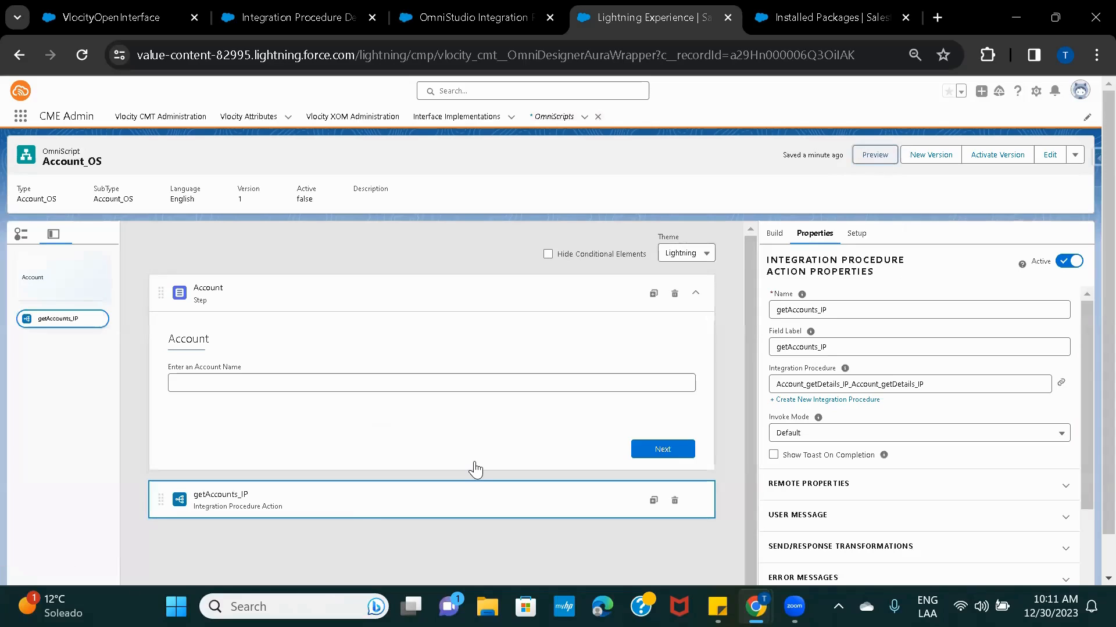
pyautogui.scroll(-2, 863, 465)
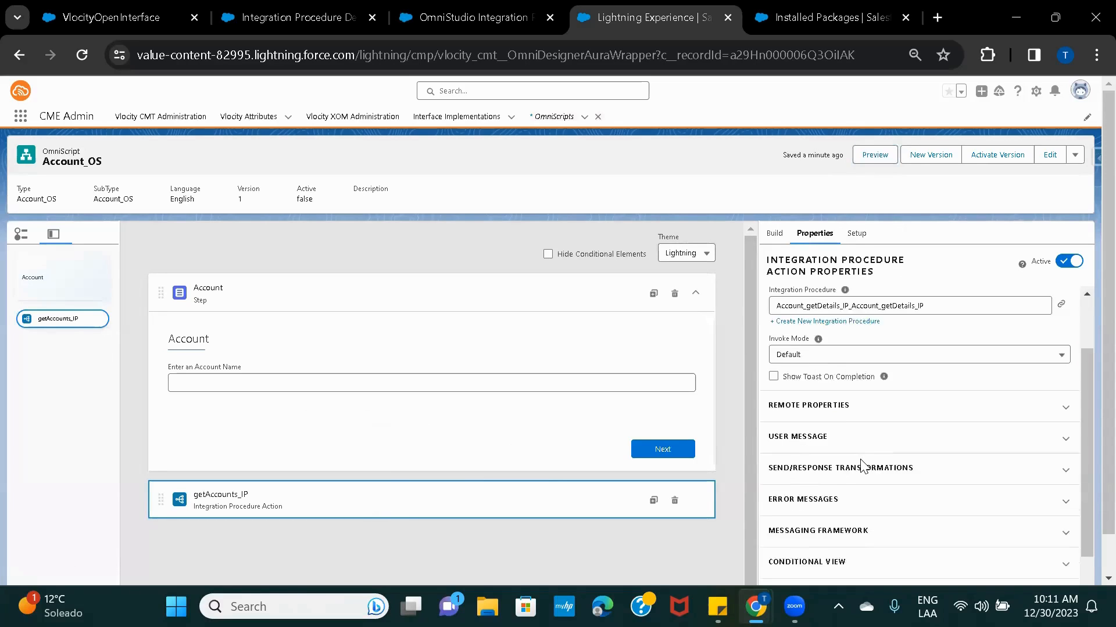
pyautogui.click(831, 383)
pyautogui.scroll(-3, 887, 407)
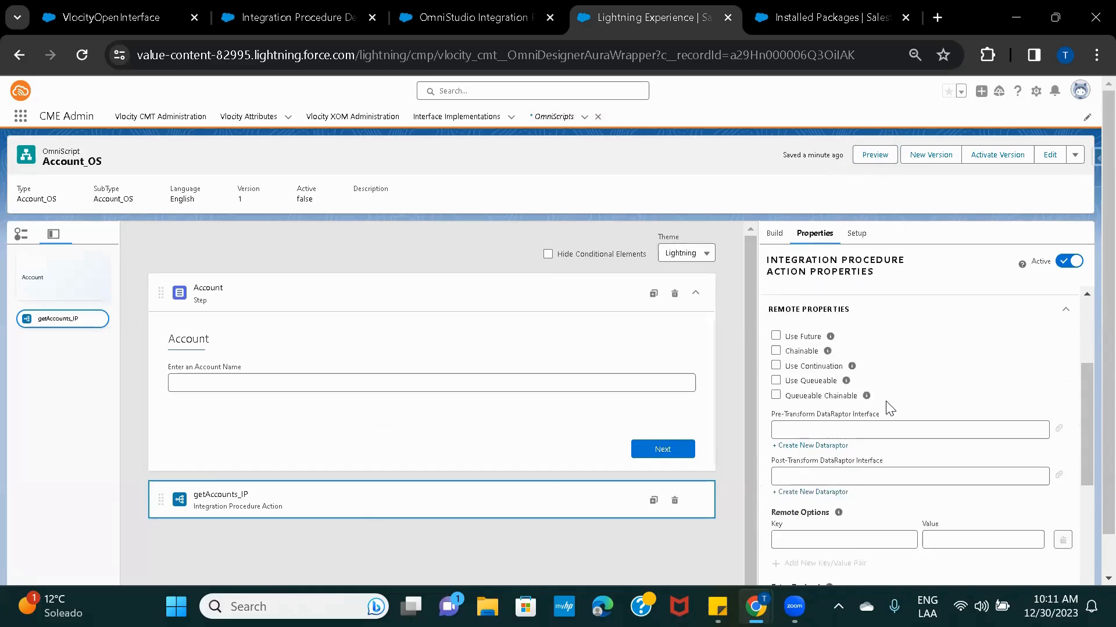
pyautogui.scroll(-1, 887, 407)
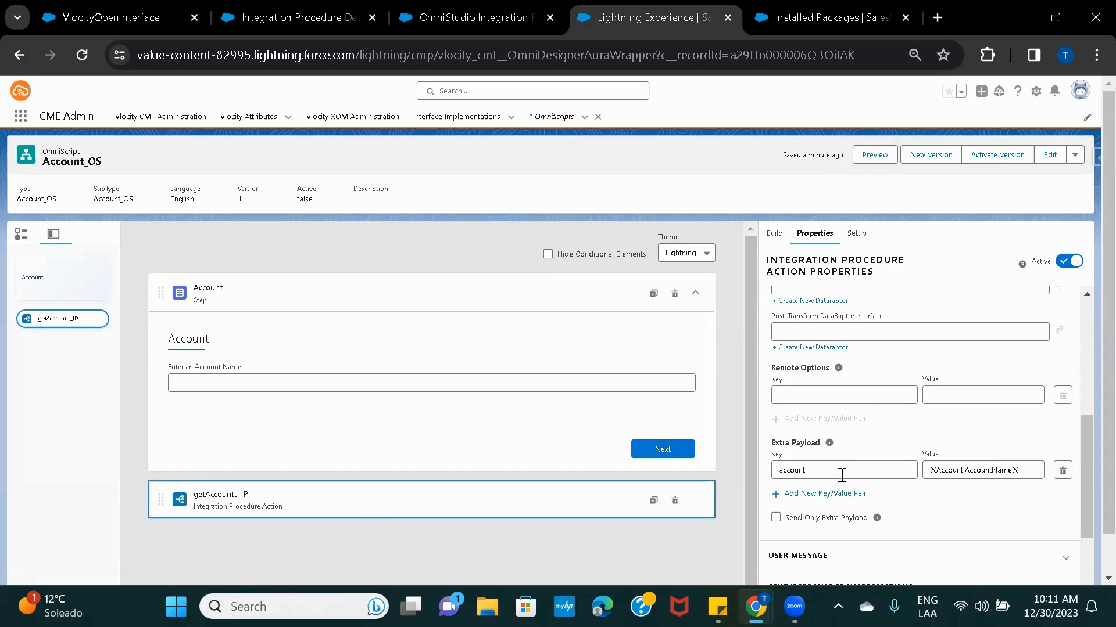
pyautogui.click(776, 519)
# Preview again, enter acme as the account name, and submit the step.
pyautogui.click(878, 155)
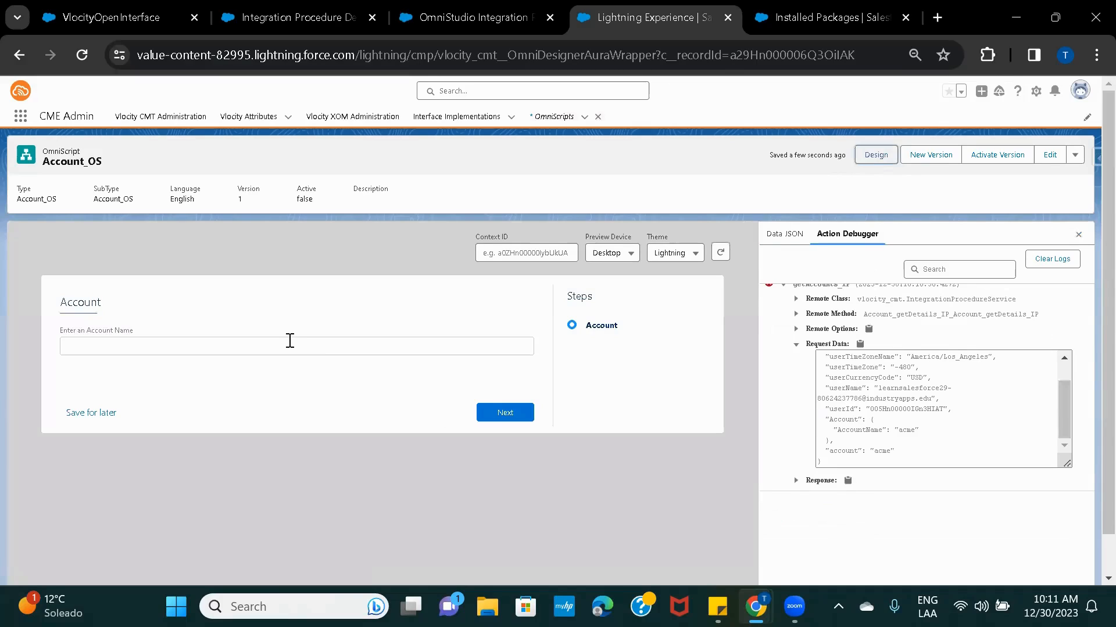
pyautogui.click(290, 341)
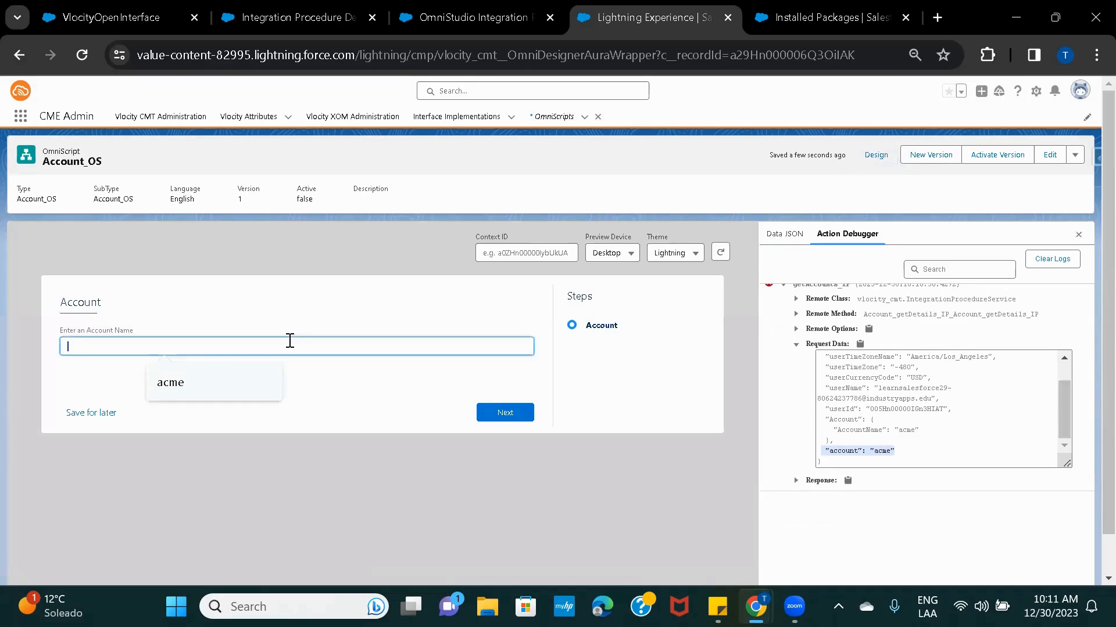
pyautogui.click(200, 381)
pyautogui.click(495, 413)
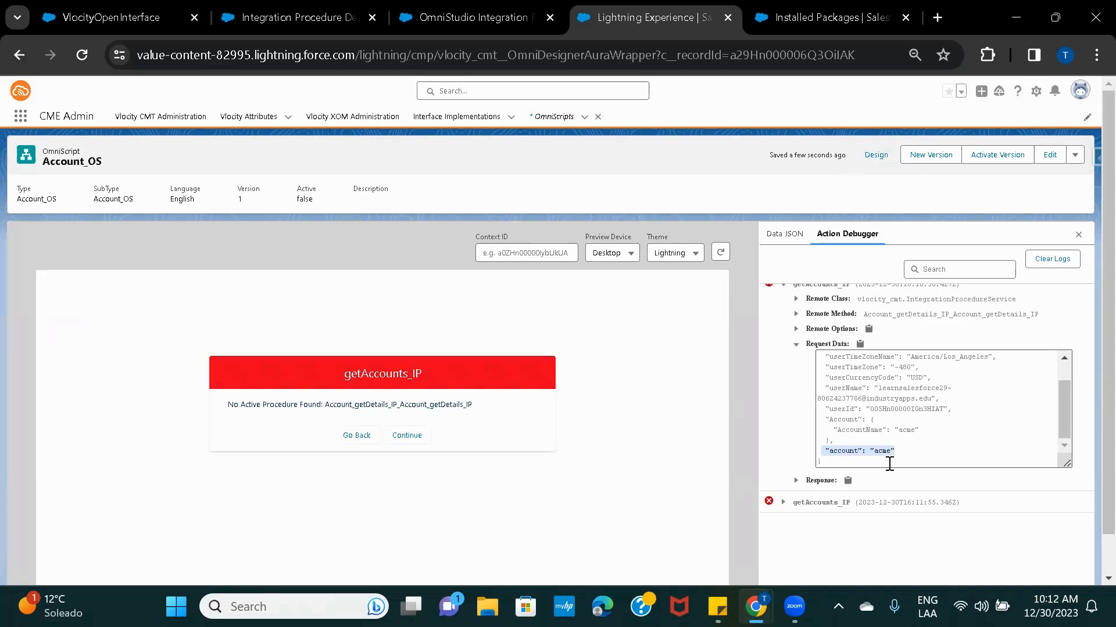
# Compare the new getAccounts_IP request data, containing only "account": "acme", then exit preview.
pyautogui.click(785, 503)
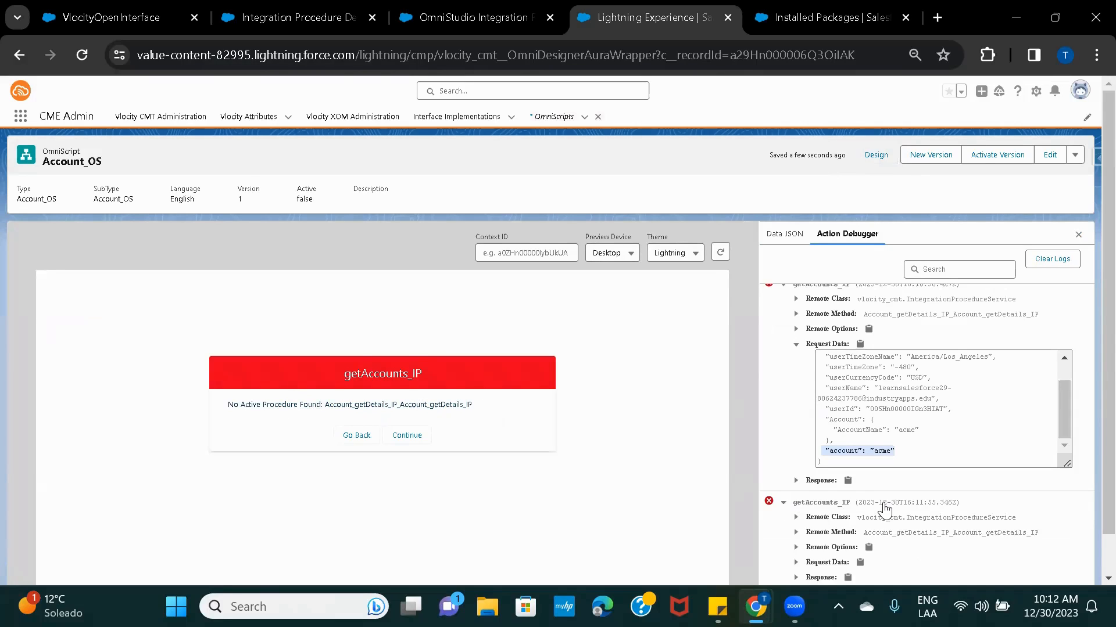
pyautogui.scroll(-1, 882, 508)
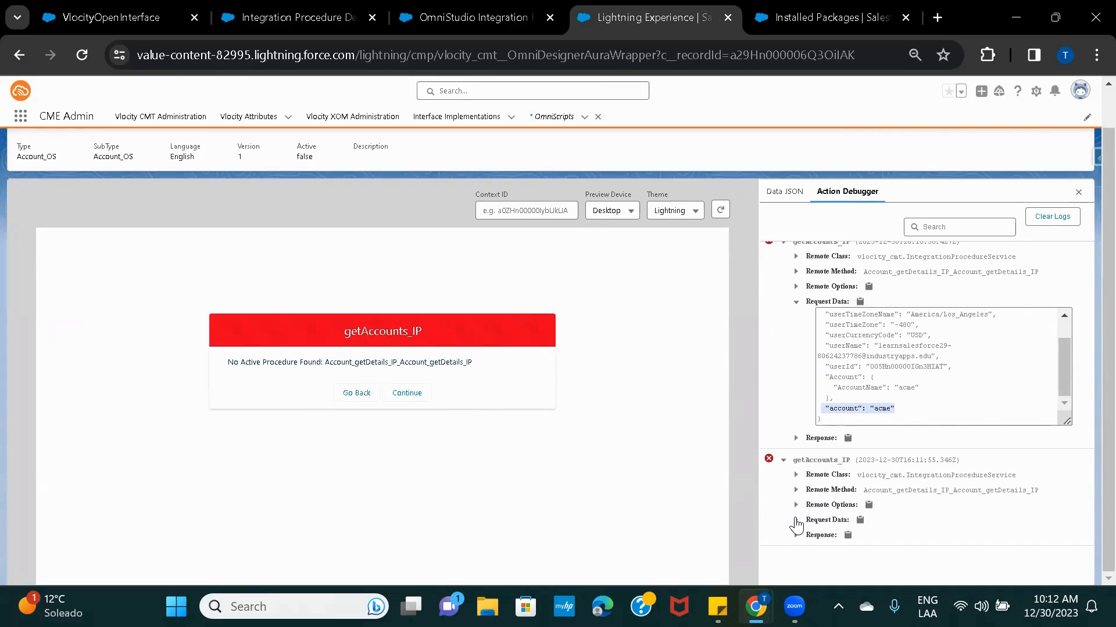
pyautogui.click(796, 520)
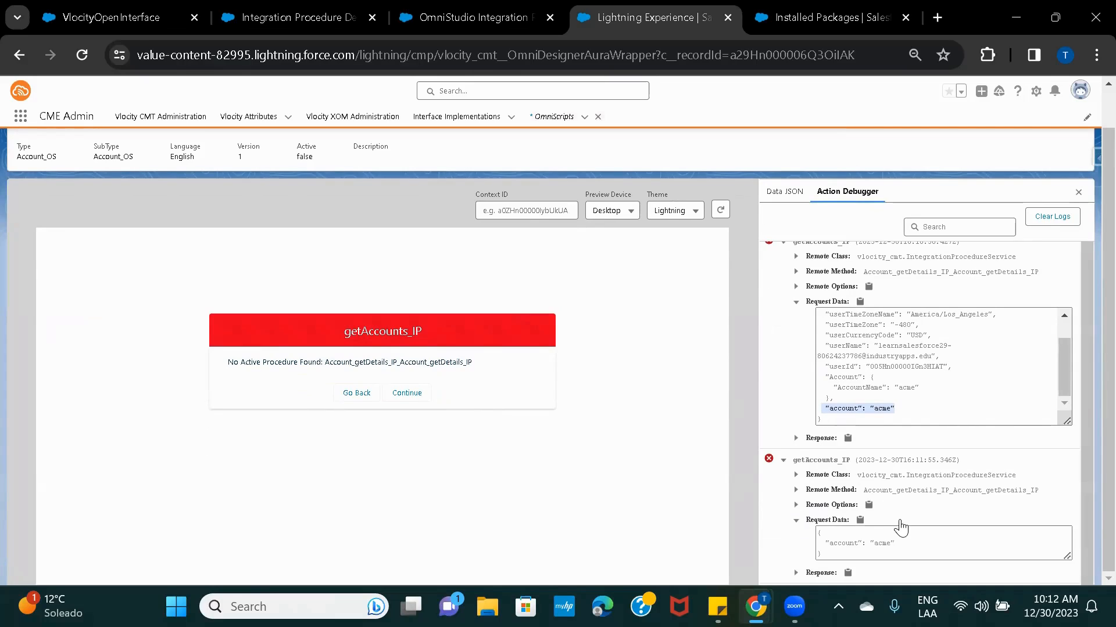
pyautogui.doubleClick(836, 541)
pyautogui.moveTo(825, 408); pyautogui.dragTo(908, 413)
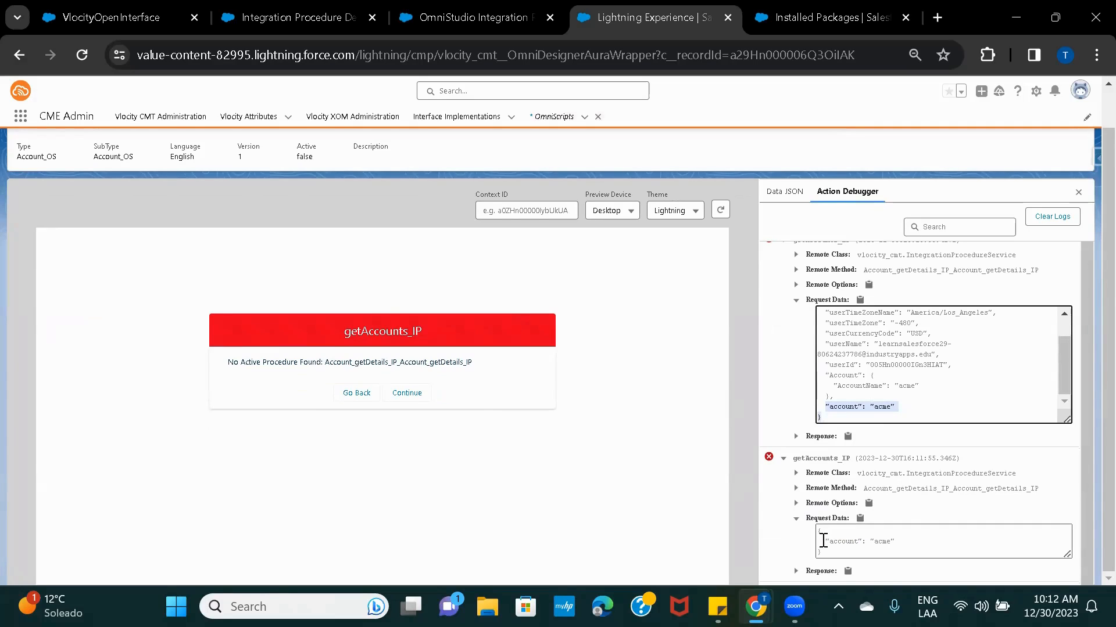
pyautogui.moveTo(821, 539); pyautogui.dragTo(904, 544)
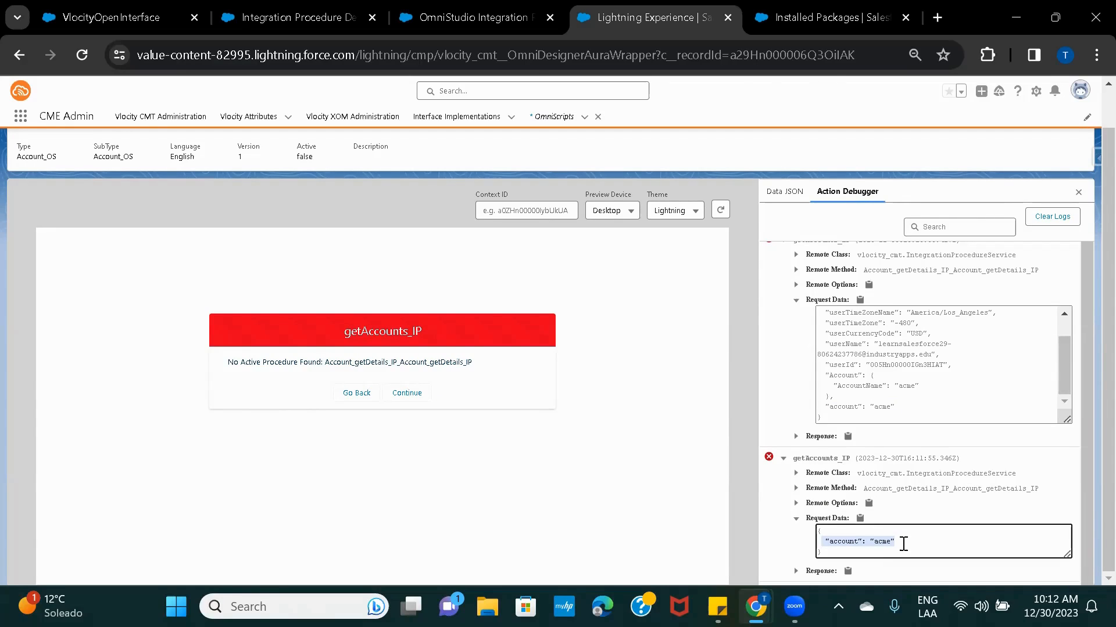
pyautogui.scroll(2, 943, 416)
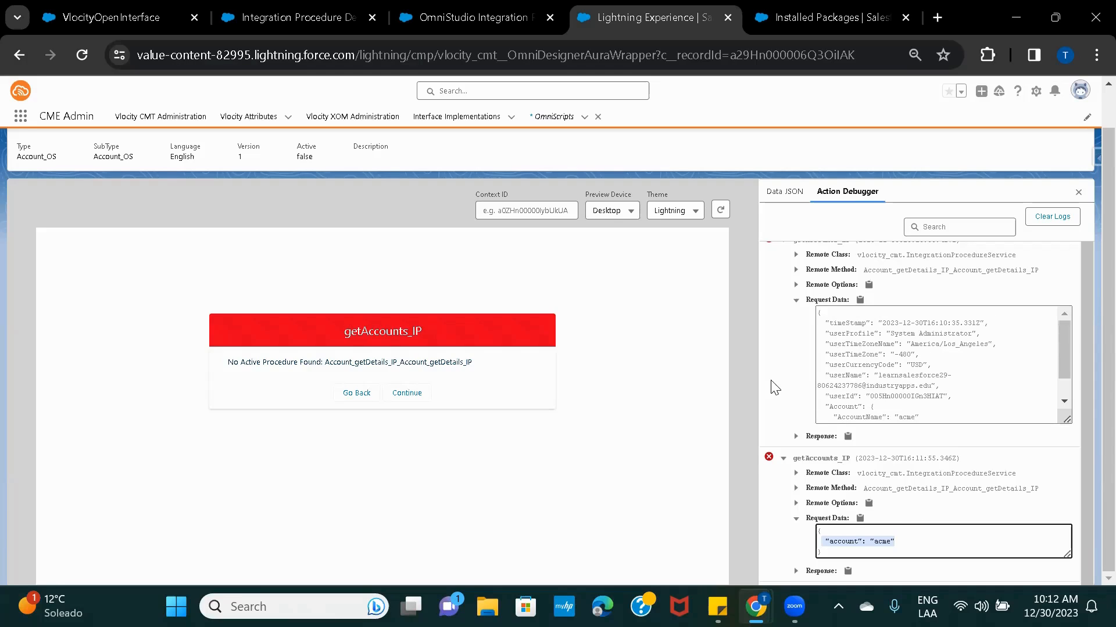
pyautogui.scroll(2, 740, 349)
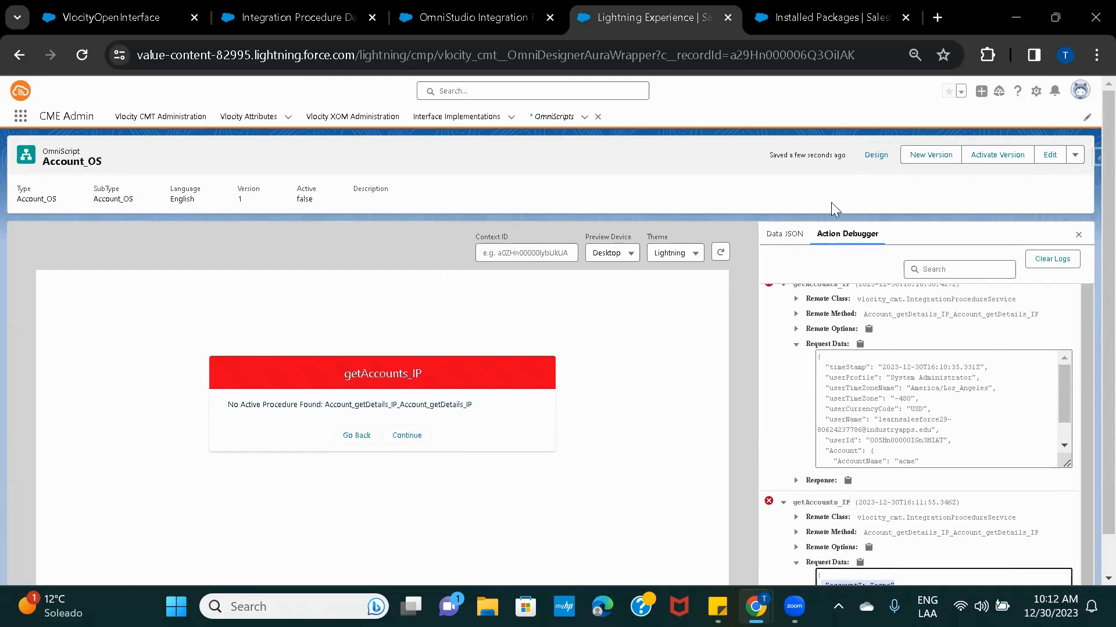
pyautogui.click(874, 155)
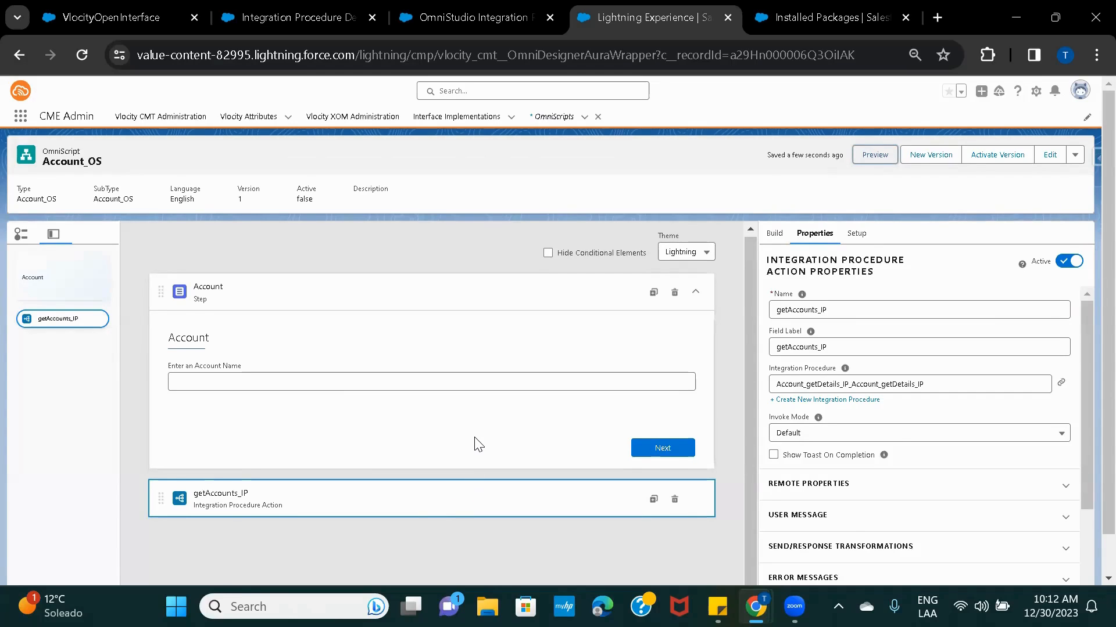
# Add a Remote Action to Account_getDetails_IP and rename it from RemoteAction1 to RemoteAction_getAccountDetails.
pyautogui.click(488, 16)
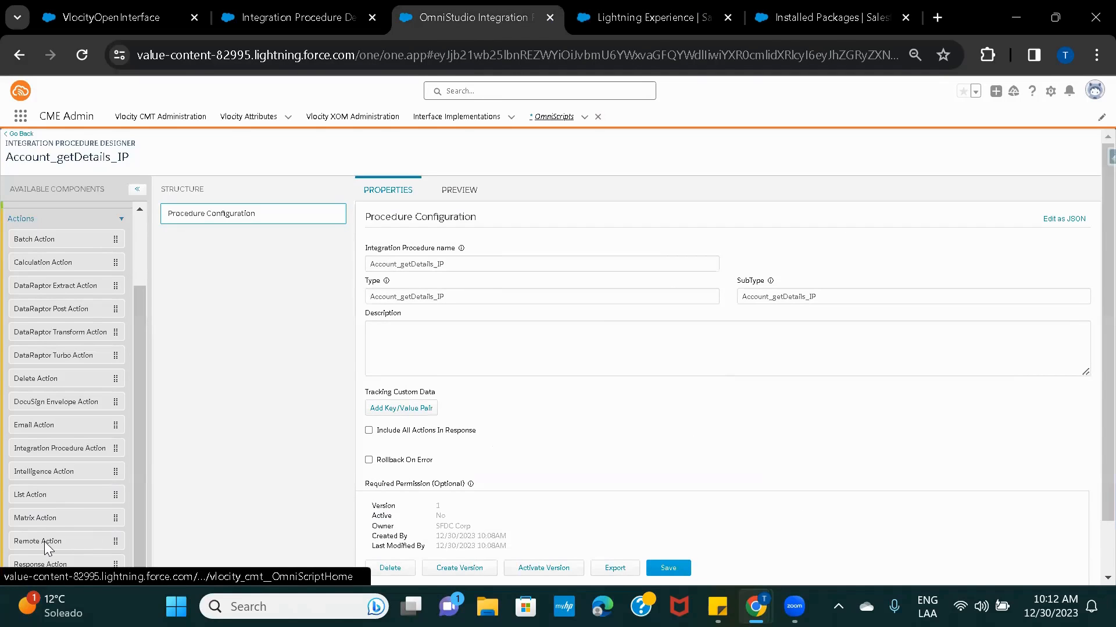
pyautogui.moveTo(45, 544); pyautogui.dragTo(259, 252)
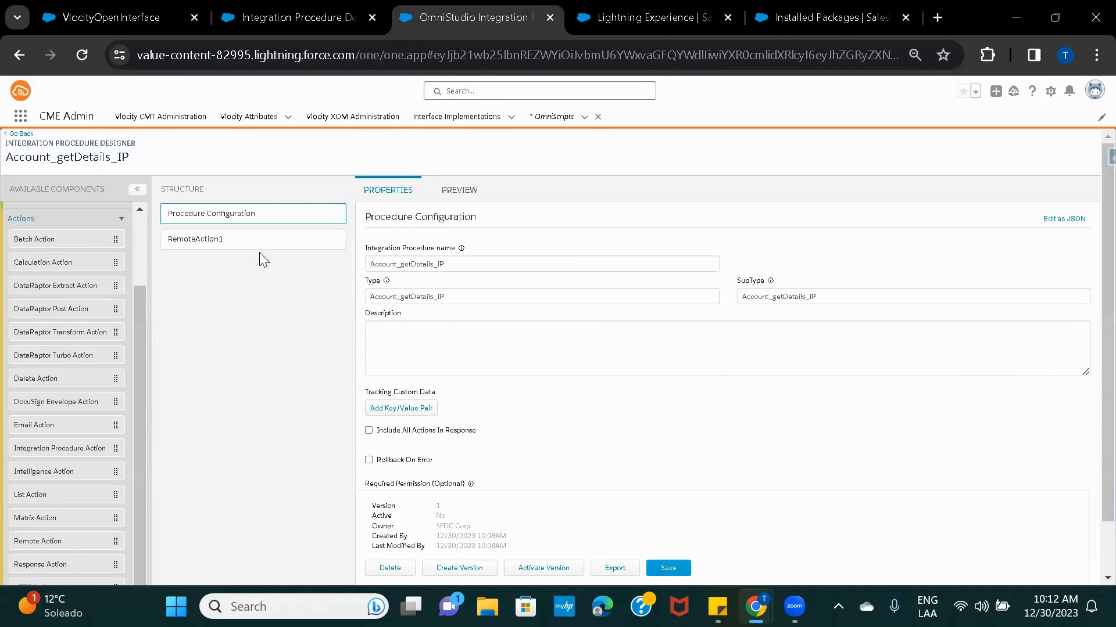
pyautogui.click(452, 264)
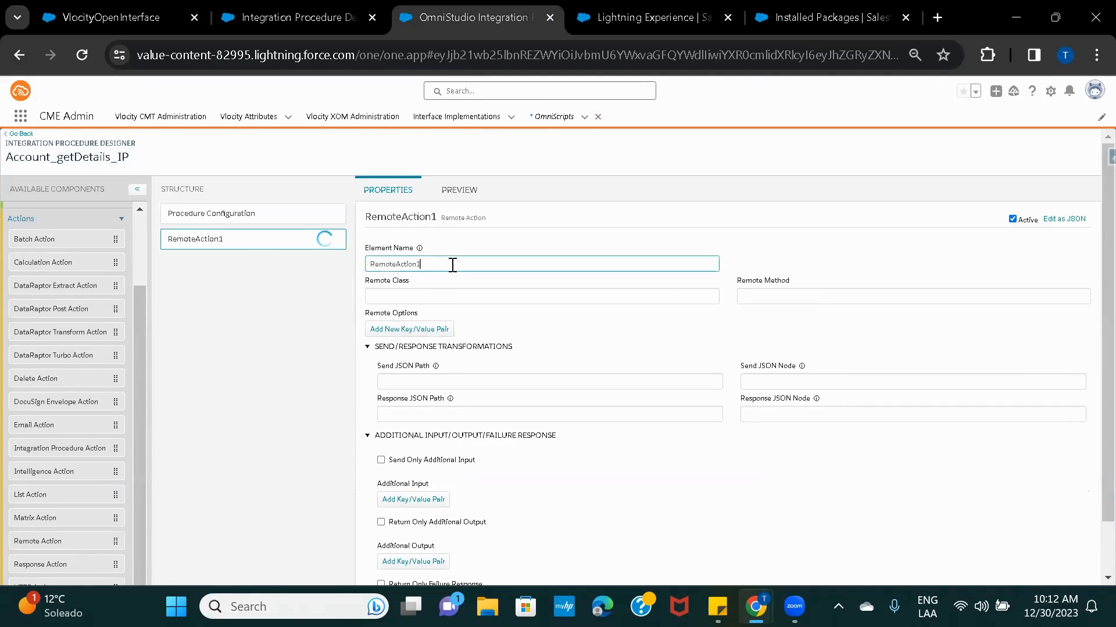
pyautogui.press('BackSpace')
pyautogui.write('_getAccountDetails')
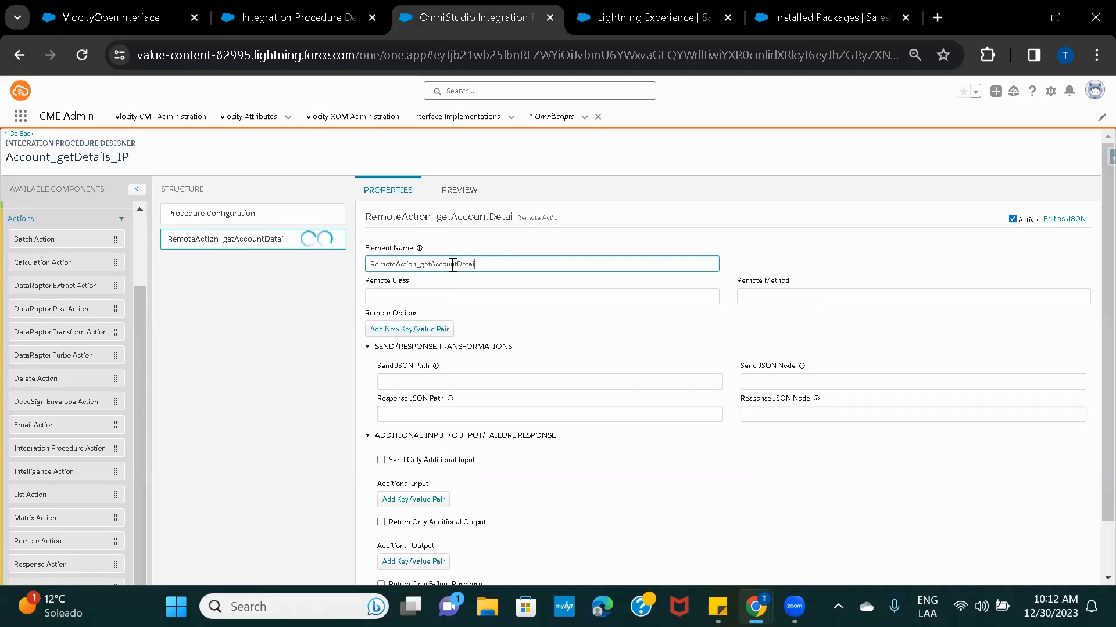
pyautogui.click(586, 336)
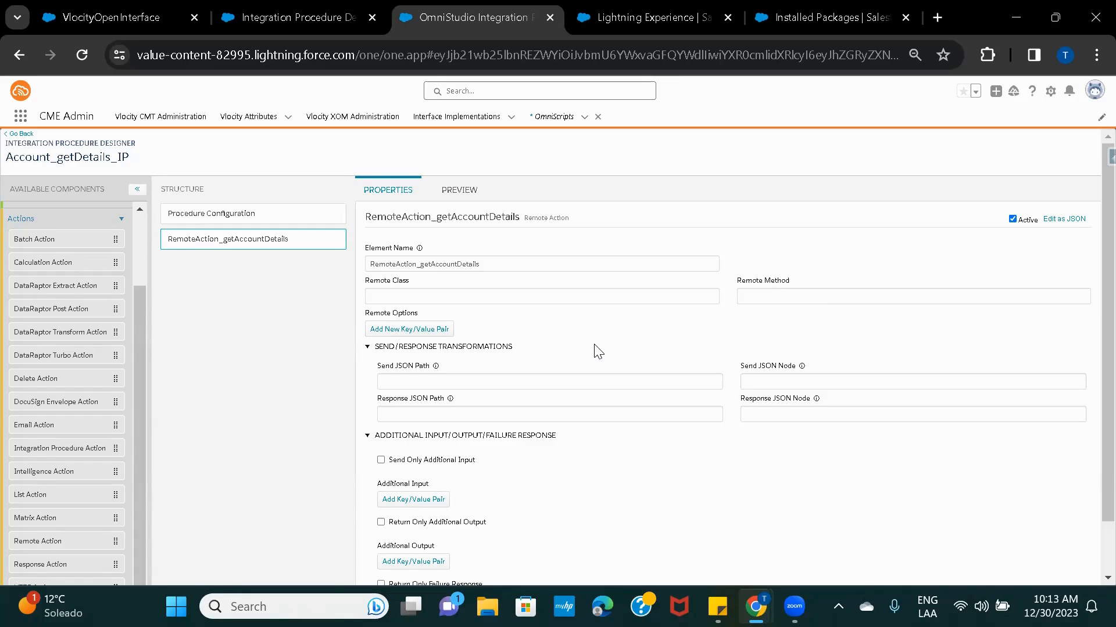
# Check the remote properties and Extra Payload key of the Account_OS action.
pyautogui.click(626, 9)
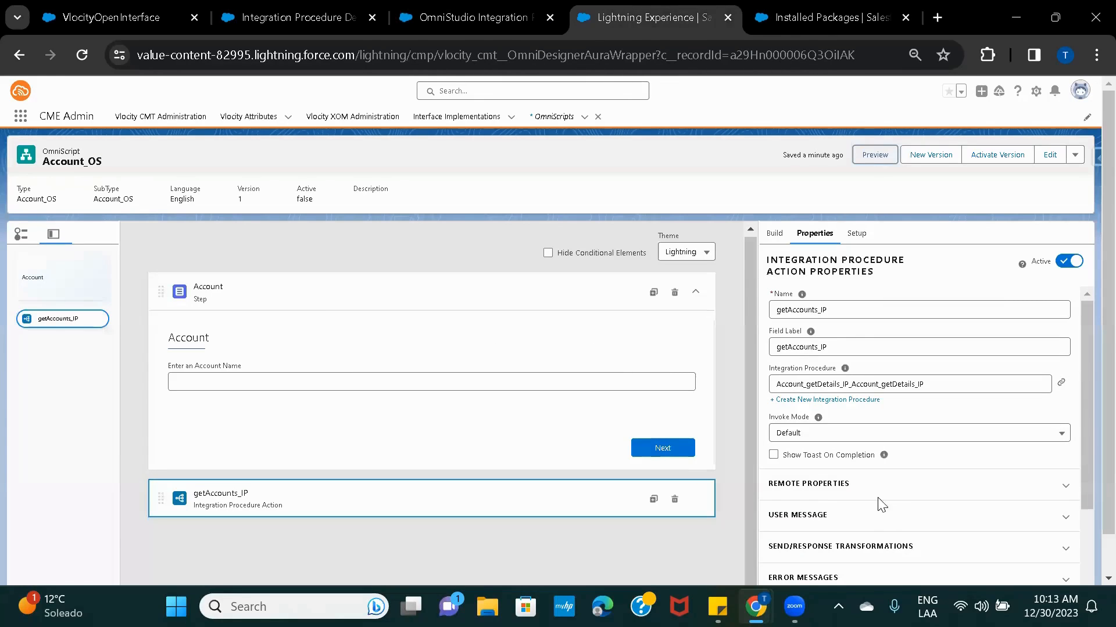
pyautogui.scroll(-2, 821, 369)
pyautogui.click(818, 364)
pyautogui.scroll(-3, 857, 471)
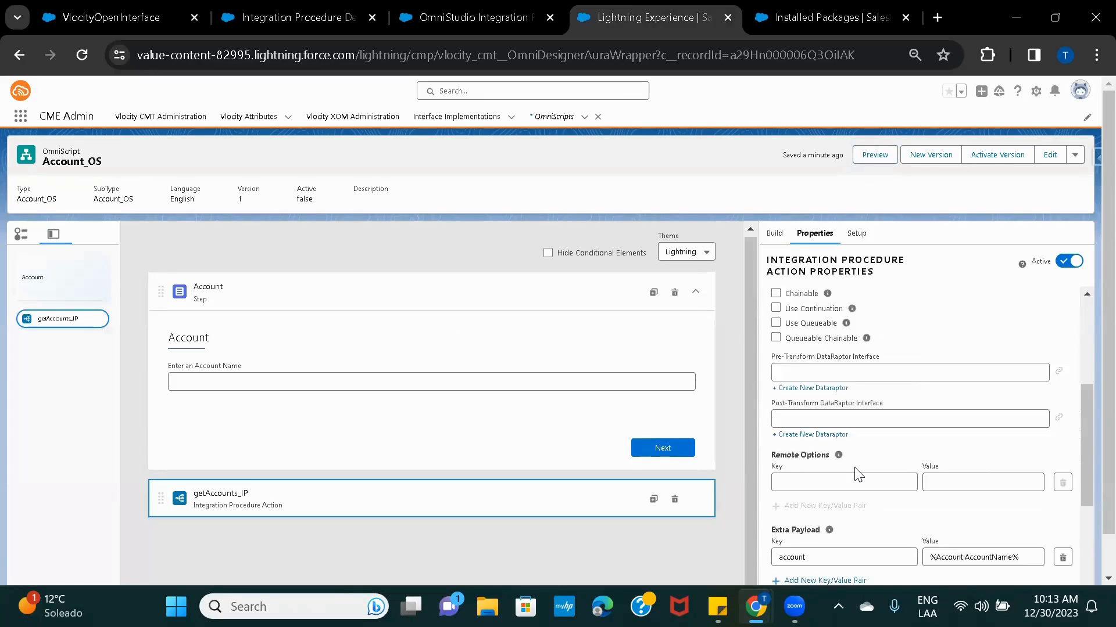
pyautogui.scroll(-2, 857, 470)
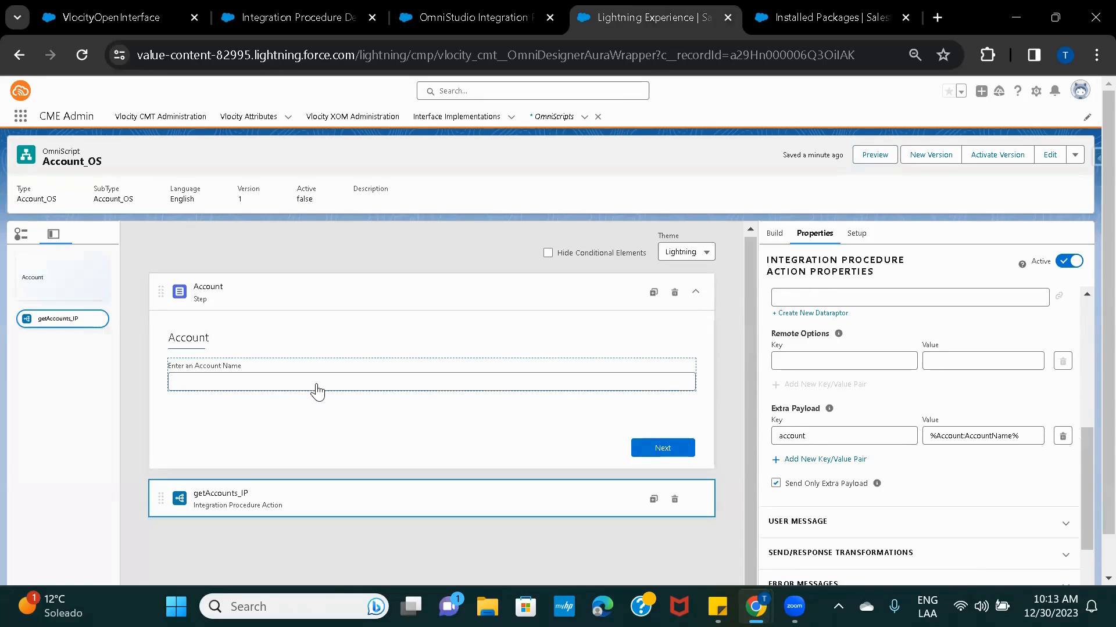
# Add an Additional Input key/value row on the remote action with key 'account'.
pyautogui.click(472, 22)
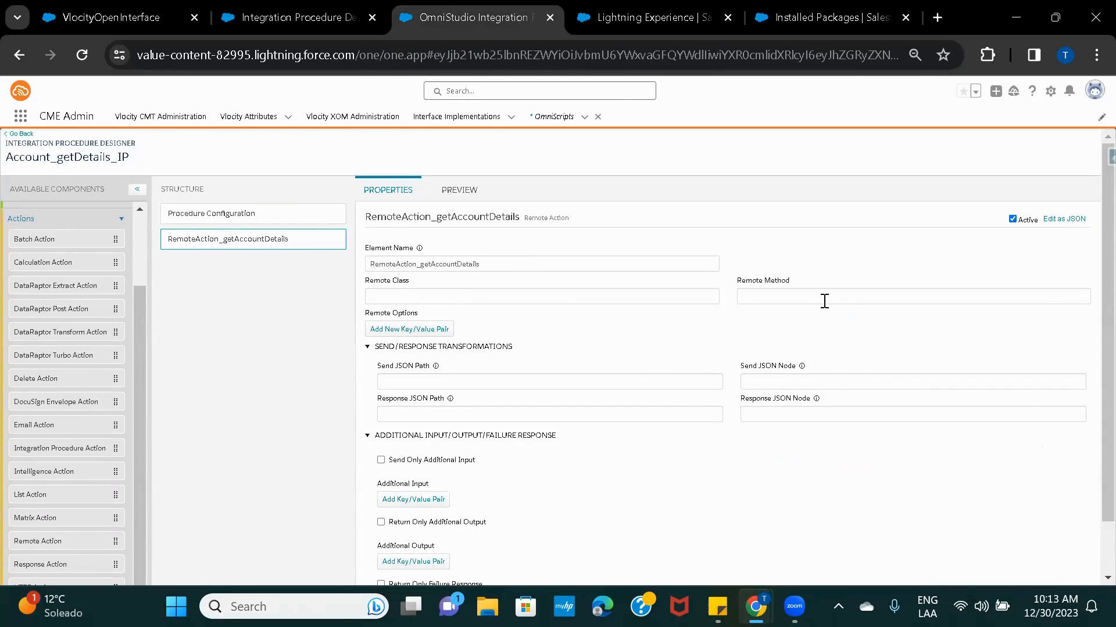
pyautogui.scroll(-1, 638, 369)
pyautogui.scroll(-3, 609, 415)
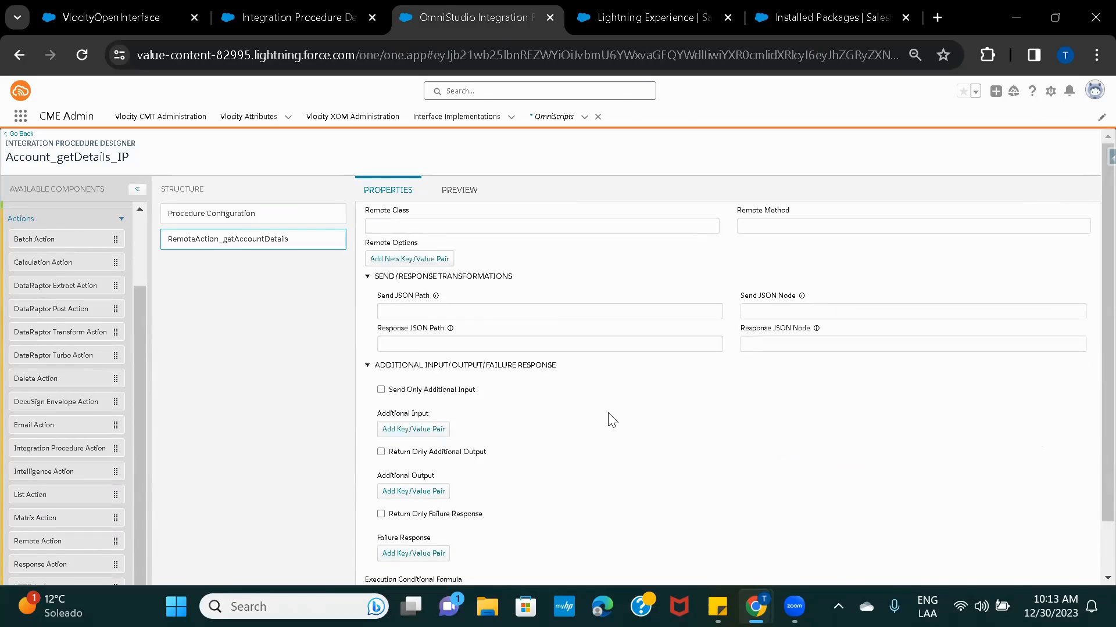
pyautogui.click(430, 401)
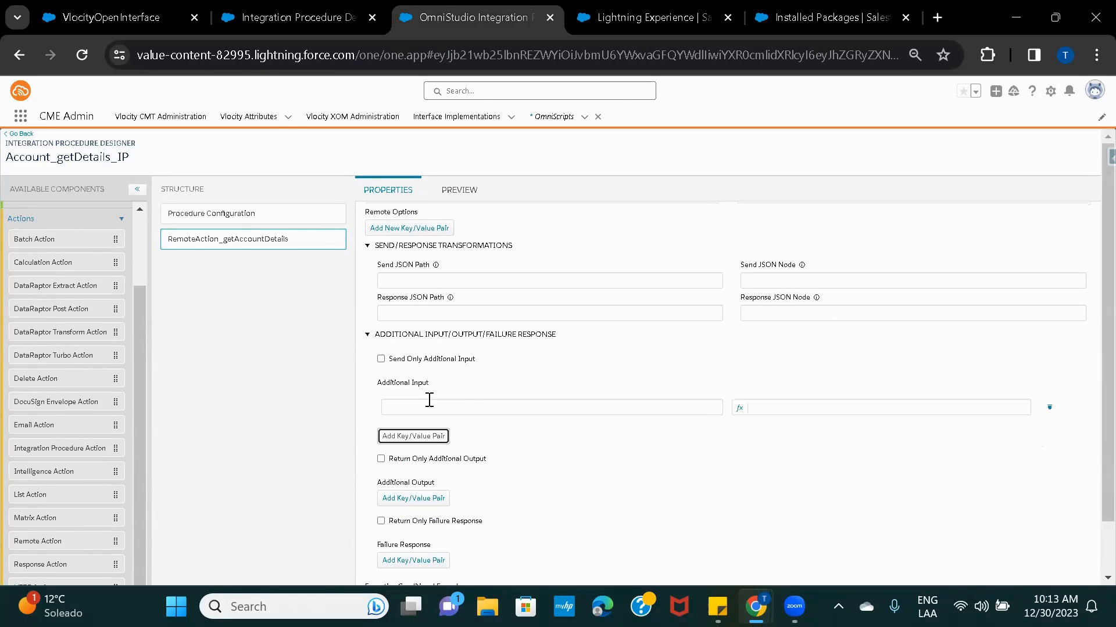
pyautogui.click(484, 407)
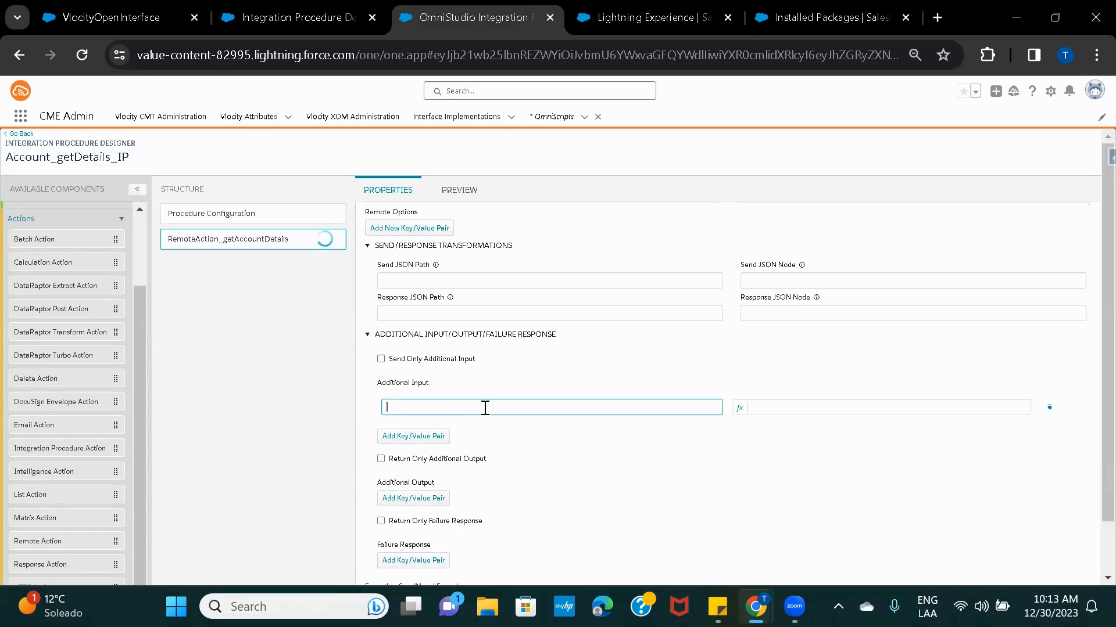
pyautogui.write('account')
pyautogui.doubleClick(387, 408)
pyautogui.click(442, 409)
# Set the Additional Input value to %account%, copying 'account' from the OmniScript's Extra Payload.
pyautogui.click(814, 407)
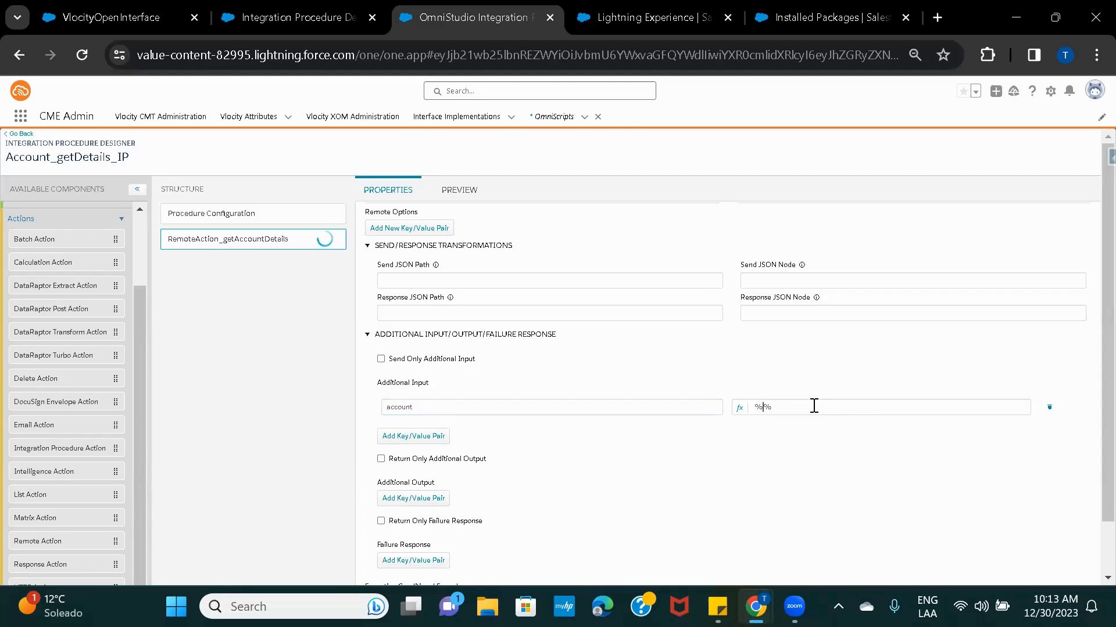
pyautogui.click(608, 18)
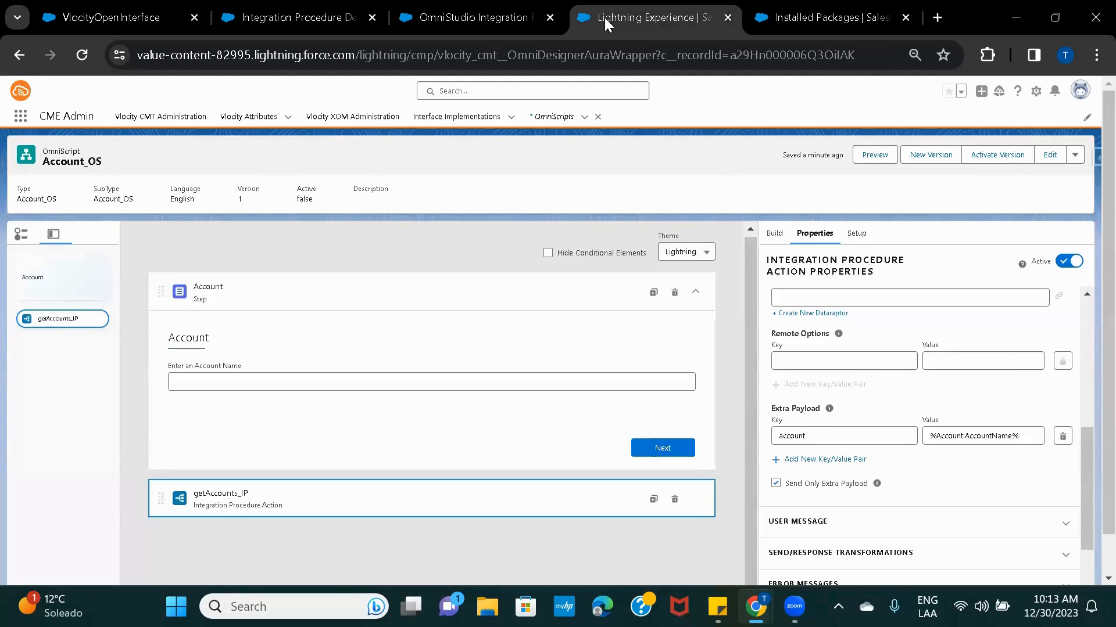
pyautogui.doubleClick(805, 435)
pyautogui.hotkey('ctrl', 'c')
pyautogui.click(479, 18)
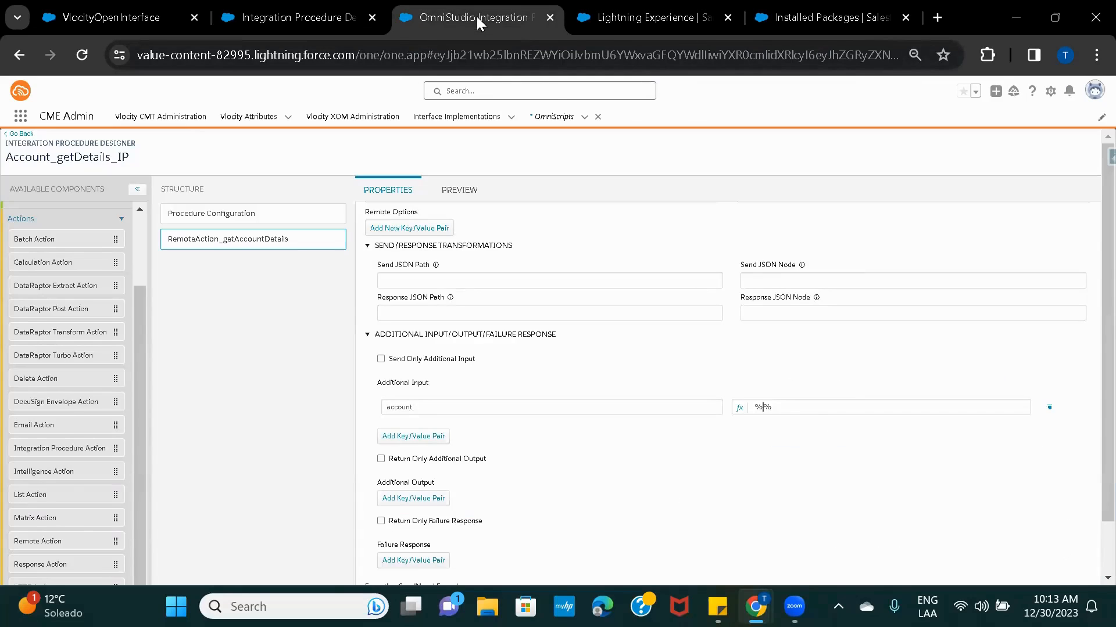
pyautogui.hotkey('ctrl', 'v')
pyautogui.scroll(3, 540, 320)
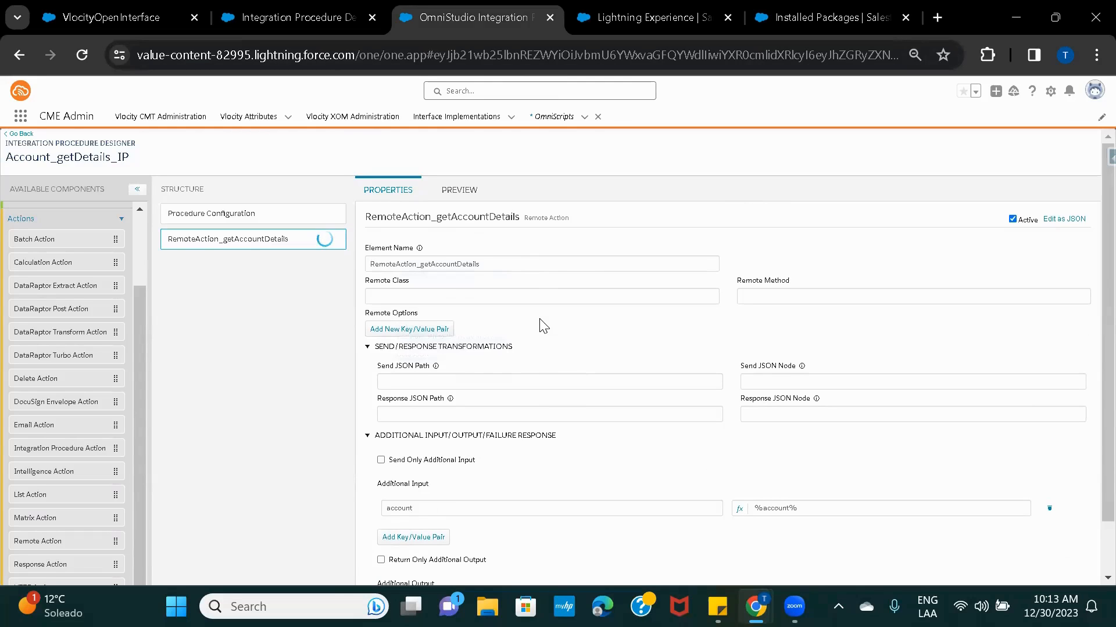
pyautogui.click(446, 297)
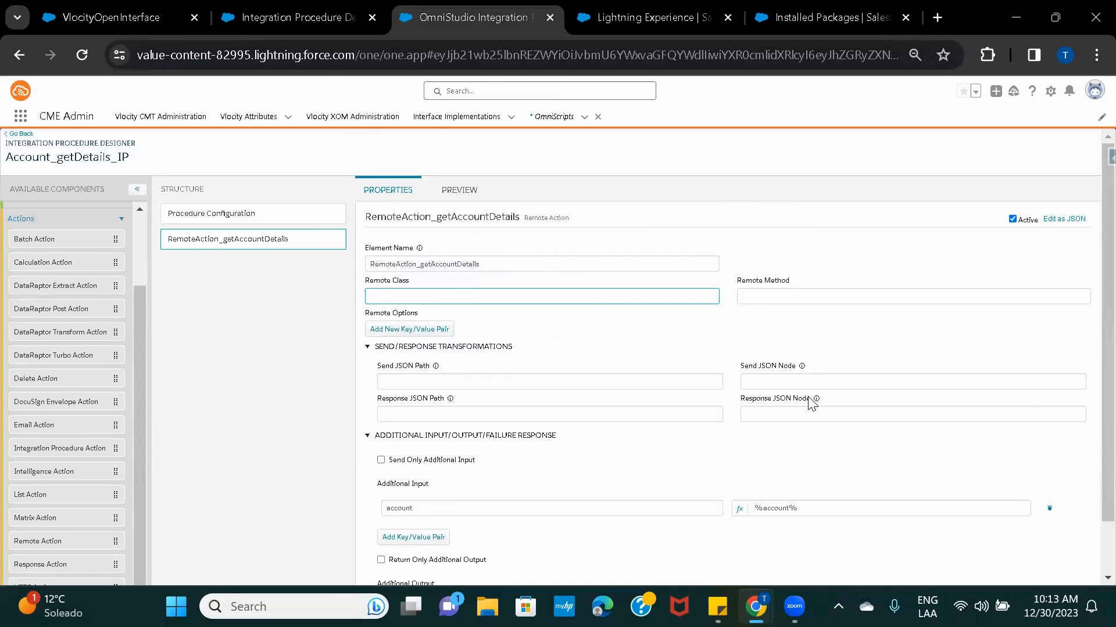
pyautogui.moveTo(755, 606)
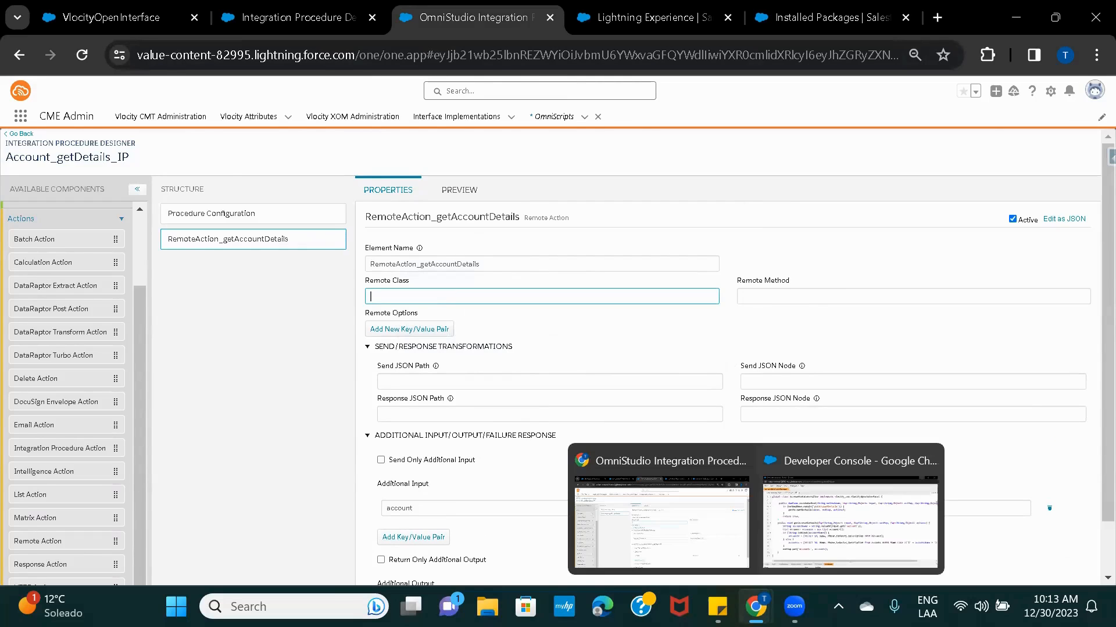
pyautogui.click(832, 538)
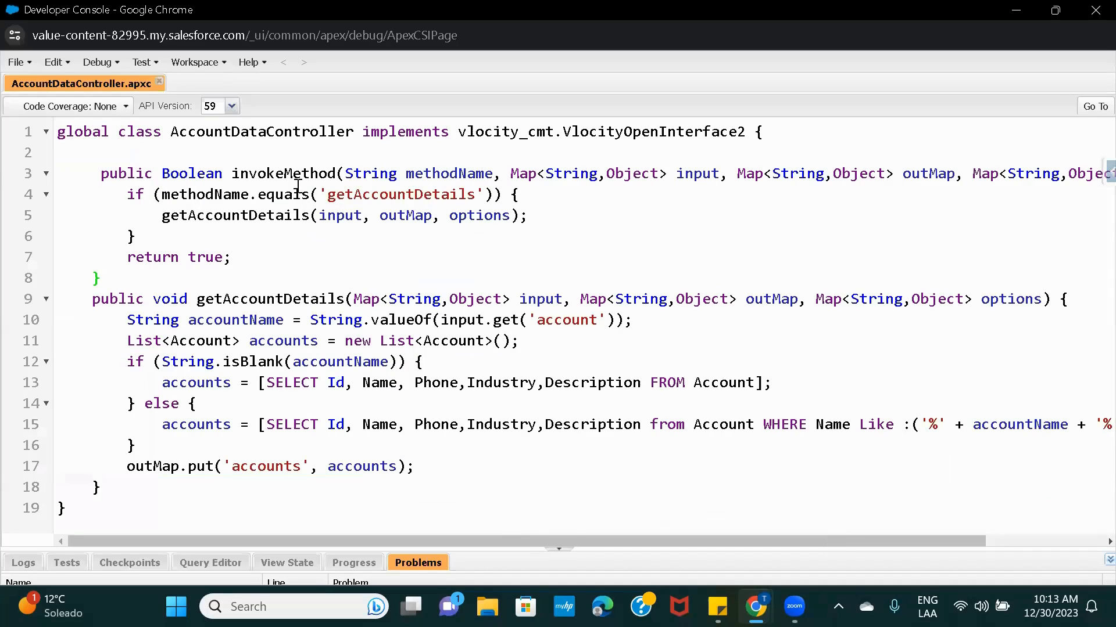
pyautogui.doubleClick(254, 135)
pyautogui.hotkey('ctrl', 'c')
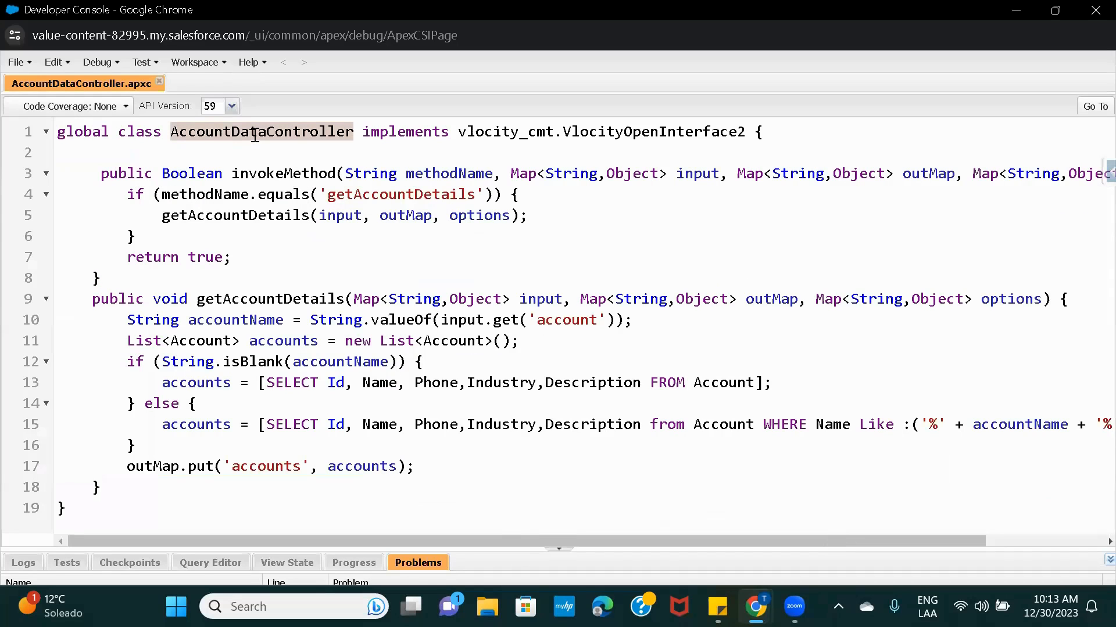
pyautogui.hotkey('alt', 'Tab')
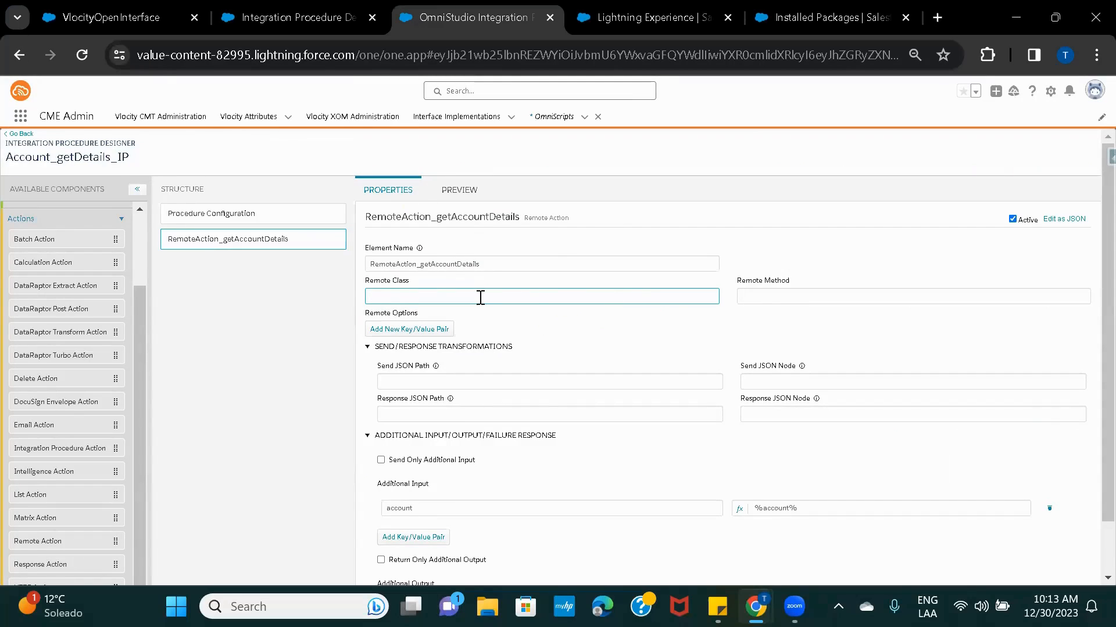
pyautogui.hotkey('ctrl', 'v')
pyautogui.click(767, 296)
pyautogui.hotkey('alt', 'Tab')
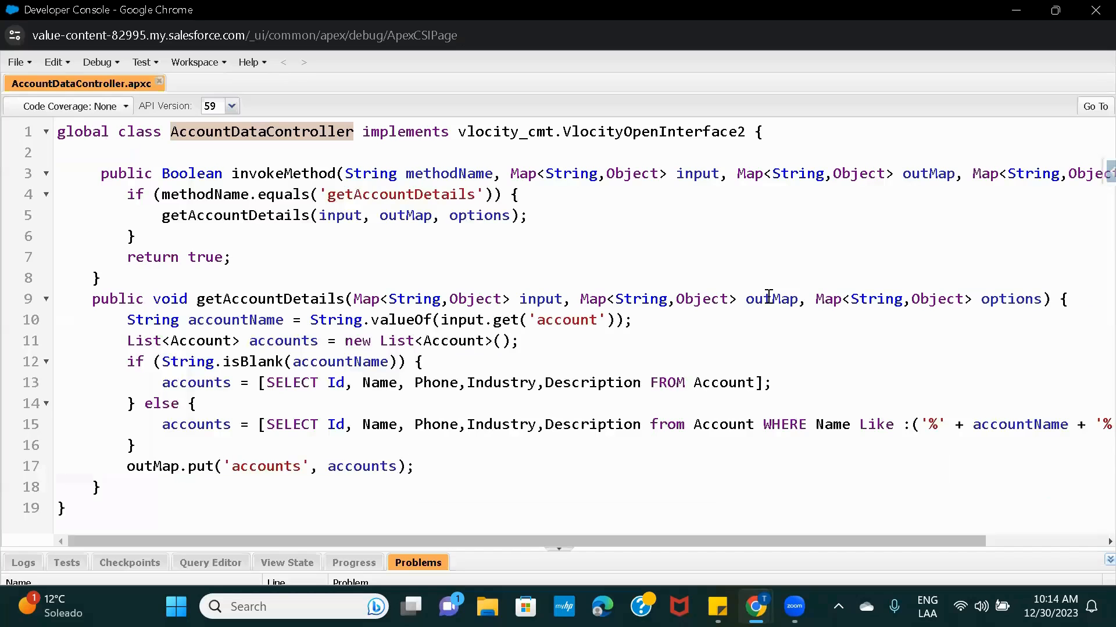
pyautogui.doubleClick(265, 300)
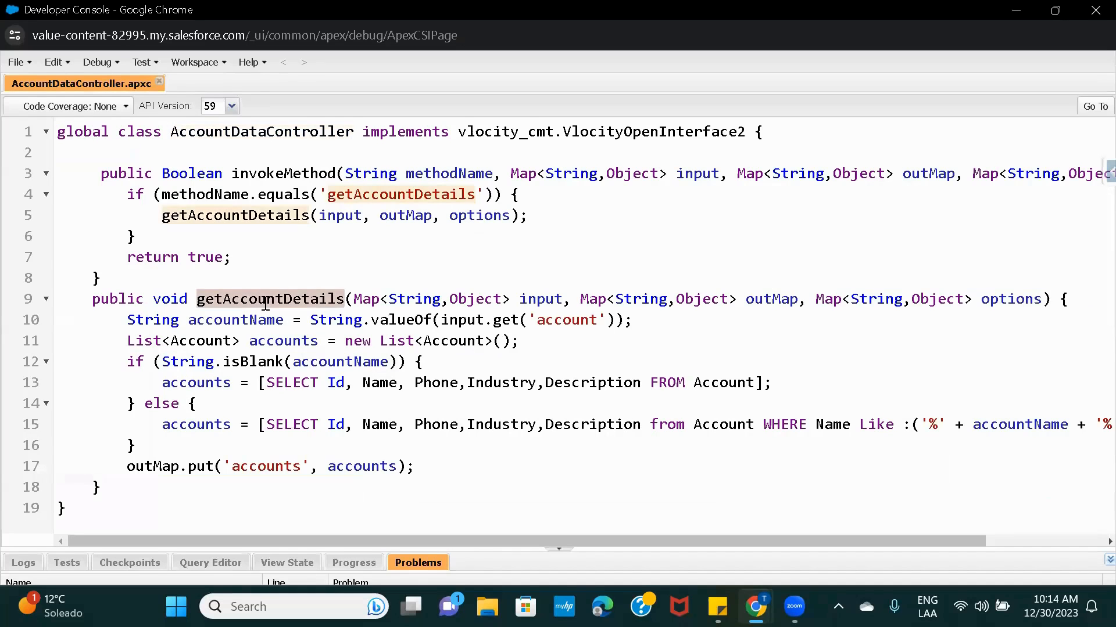
pyautogui.hotkey('ctrl', 'c')
pyautogui.hotkey('alt', 'Tab')
pyautogui.hotkey('ctrl', 'v')
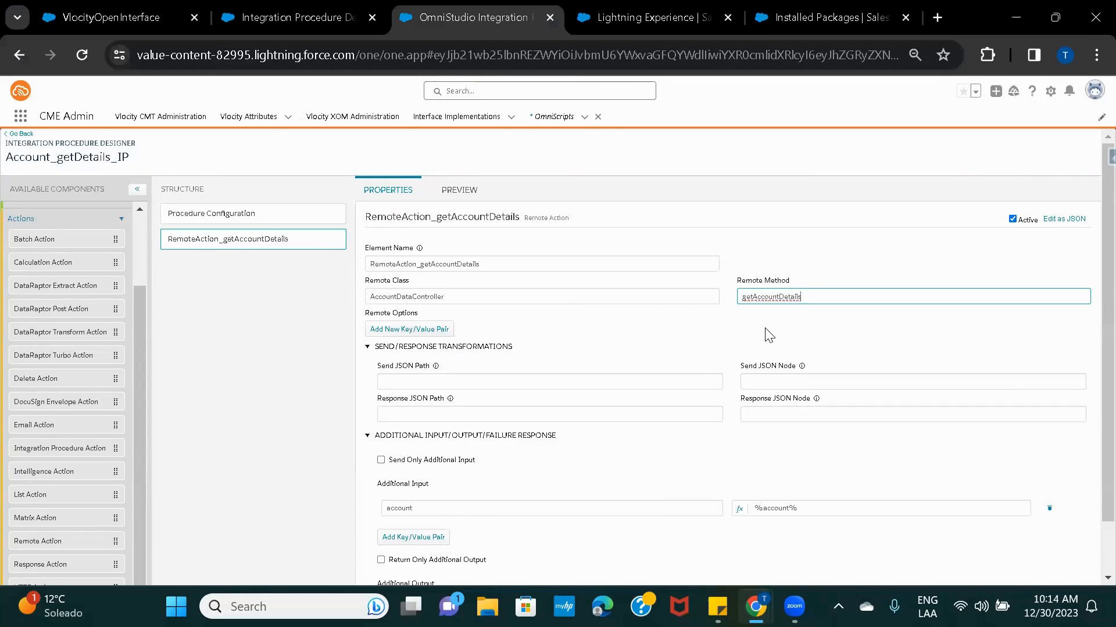
pyautogui.click(697, 327)
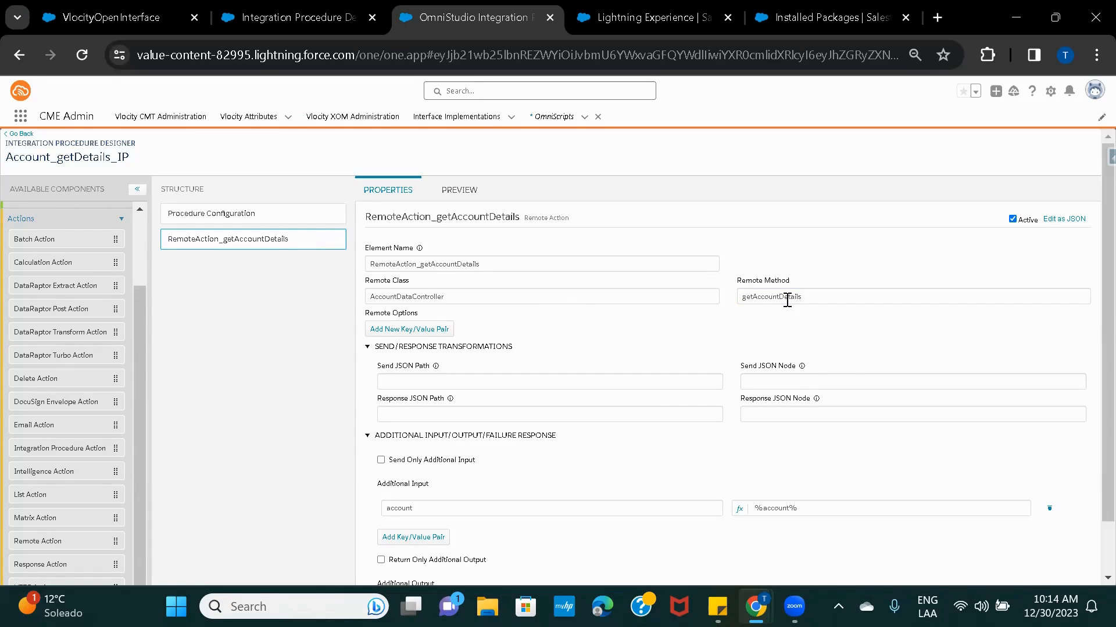
pyautogui.scroll(-1, 643, 414)
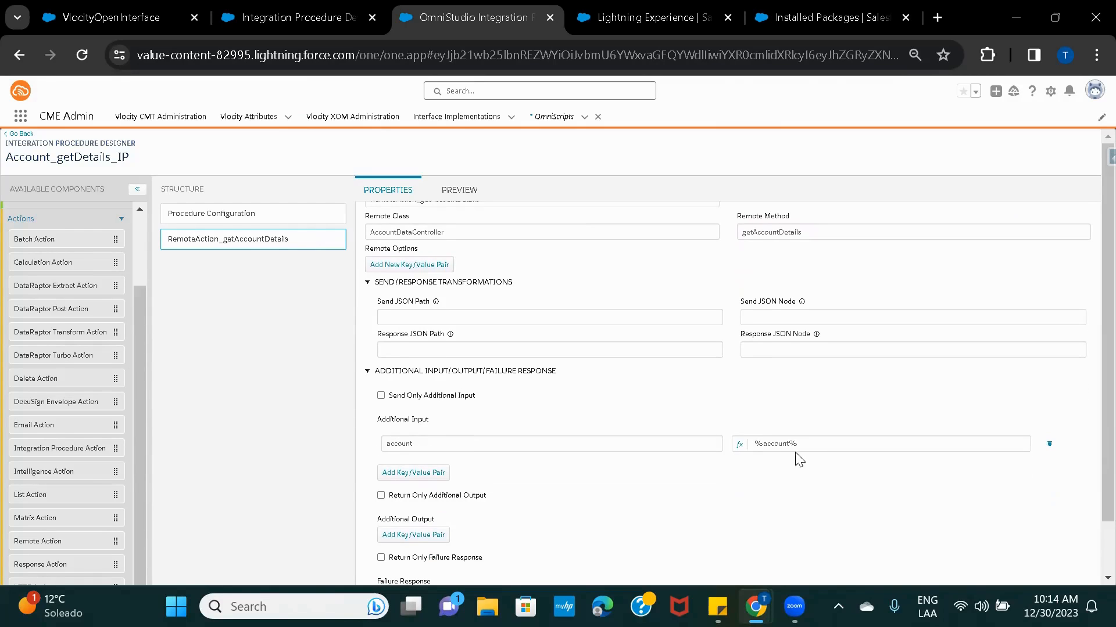
pyautogui.scroll(1, 715, 378)
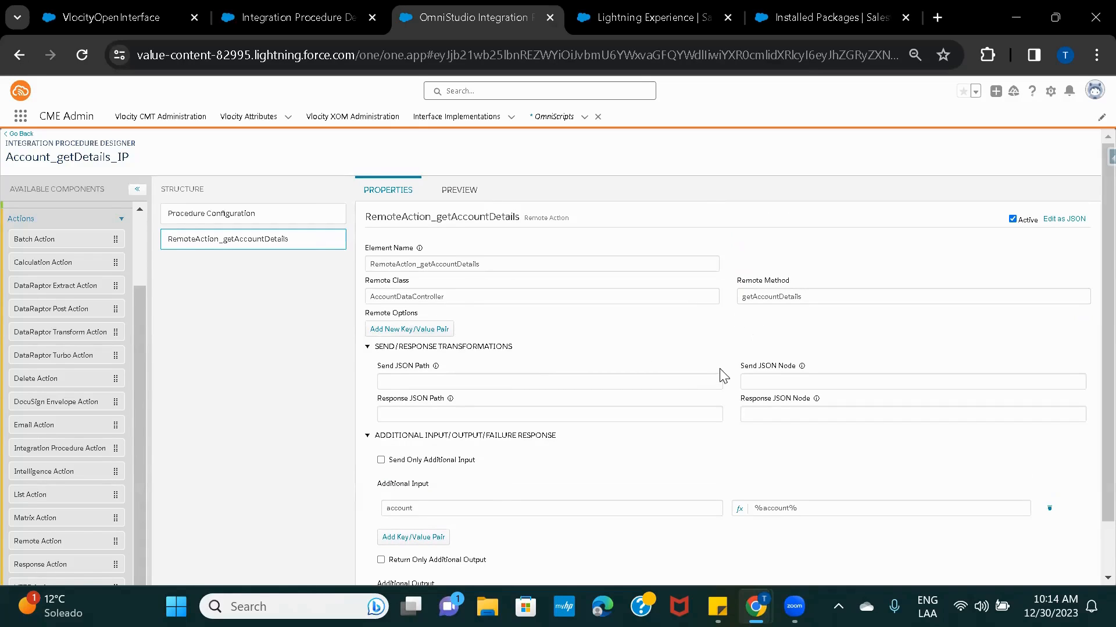
# Inspect AccountDataController's line 1 declaration implementing vlocity_cmt.VlocityOpenInterface2 in Developer Console.
pyautogui.moveTo(755, 607)
pyautogui.click(835, 514)
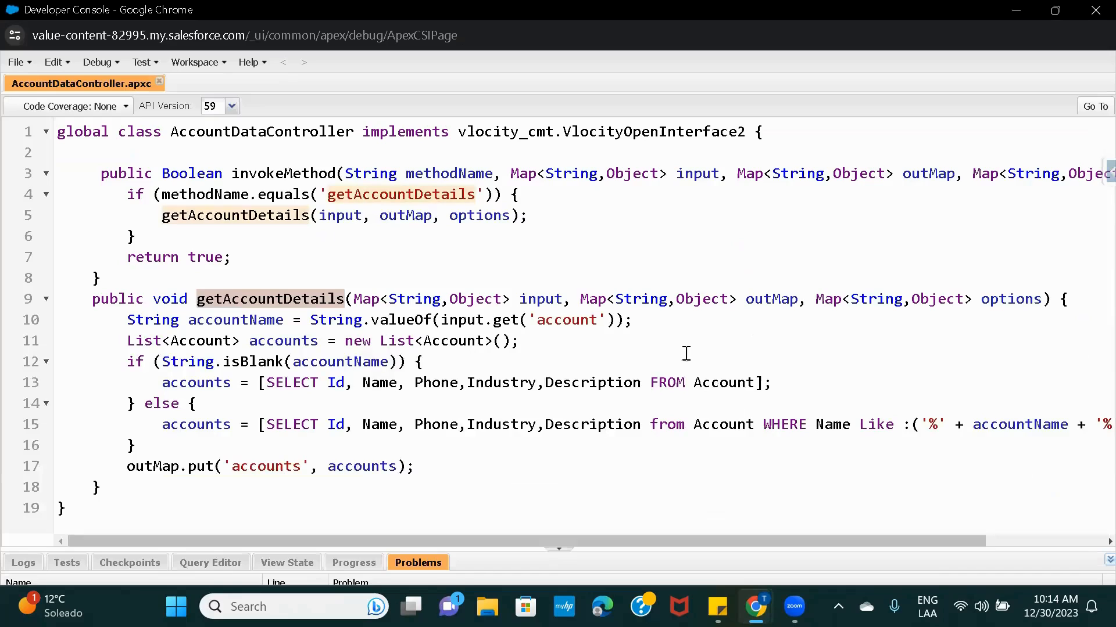
pyautogui.click(422, 137)
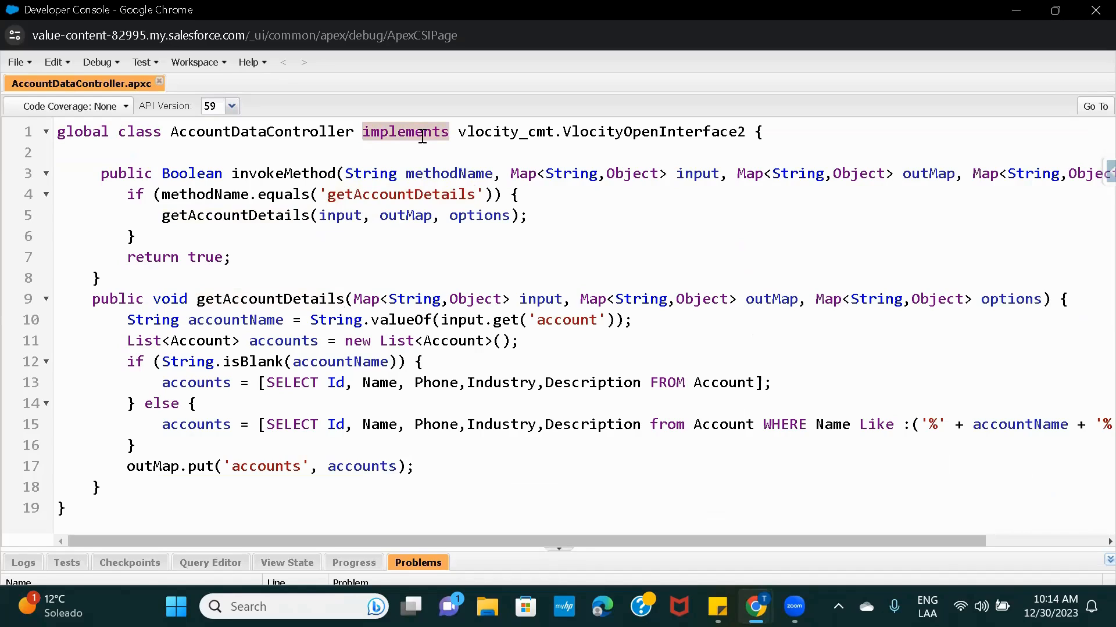
pyautogui.press('End')
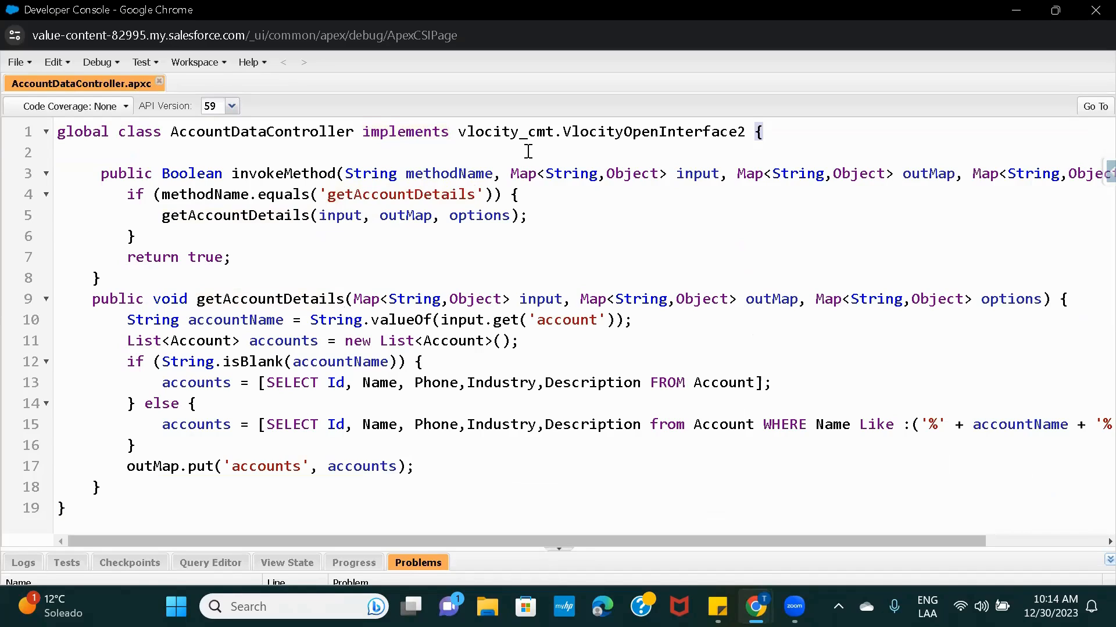
pyautogui.click(405, 135)
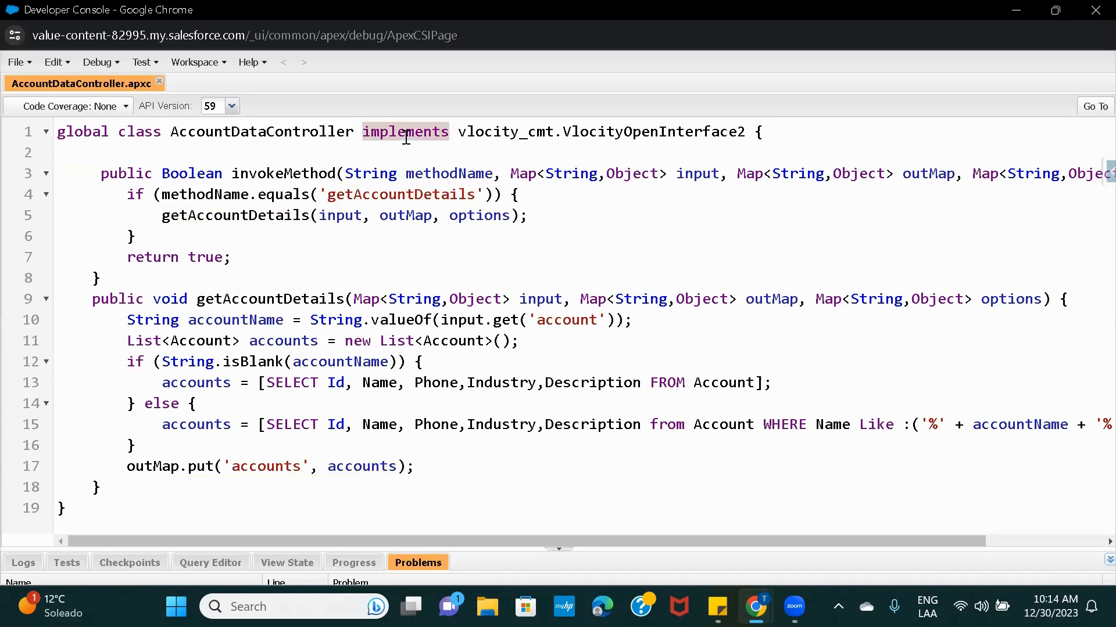
pyautogui.doubleClick(662, 134)
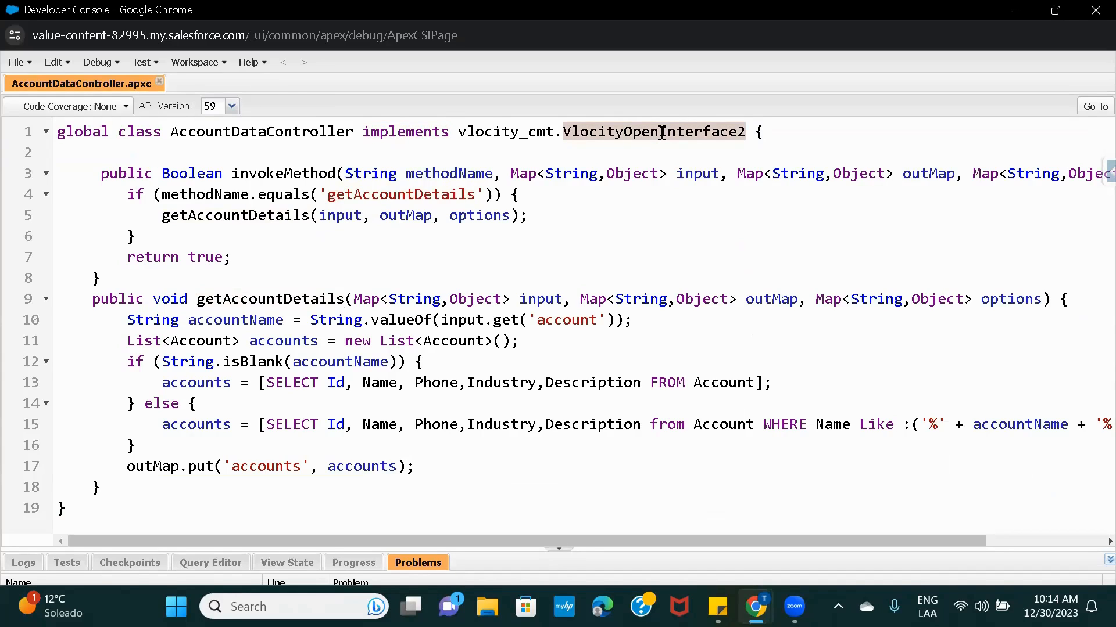
pyautogui.click(517, 129)
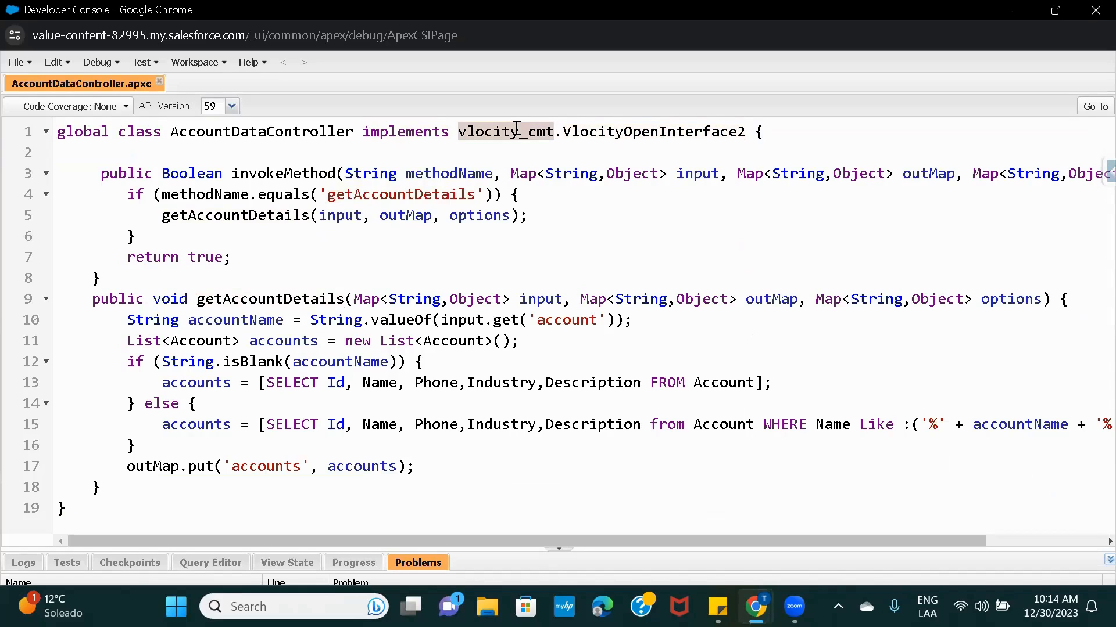
# Switch to the browser window's Installed Packages setup page.
pyautogui.moveTo(755, 607)
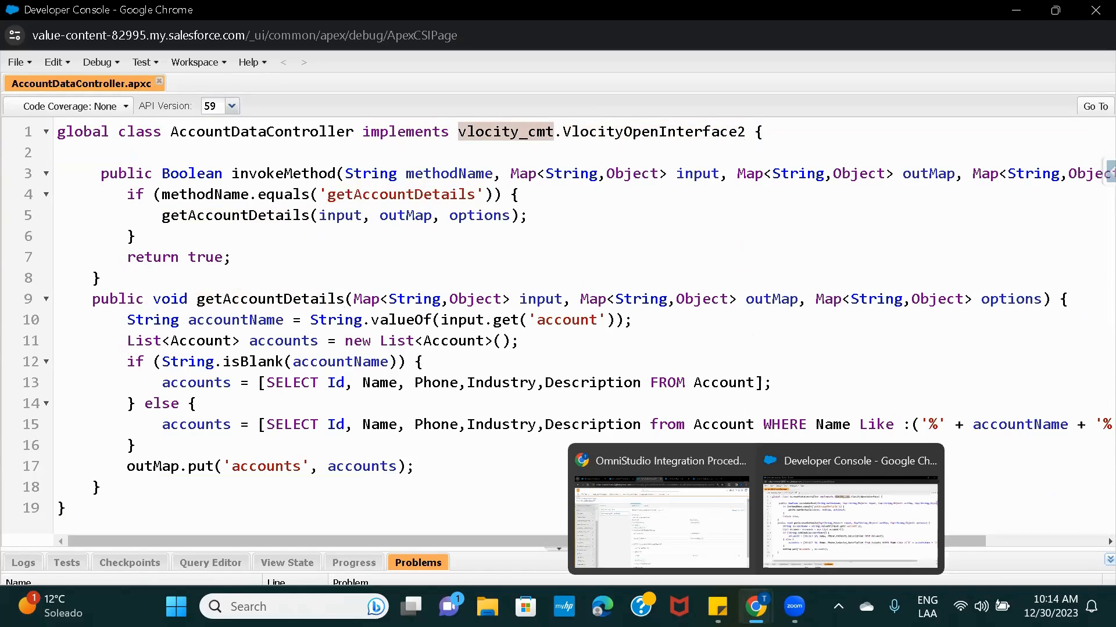
pyautogui.click(651, 500)
pyautogui.click(783, 13)
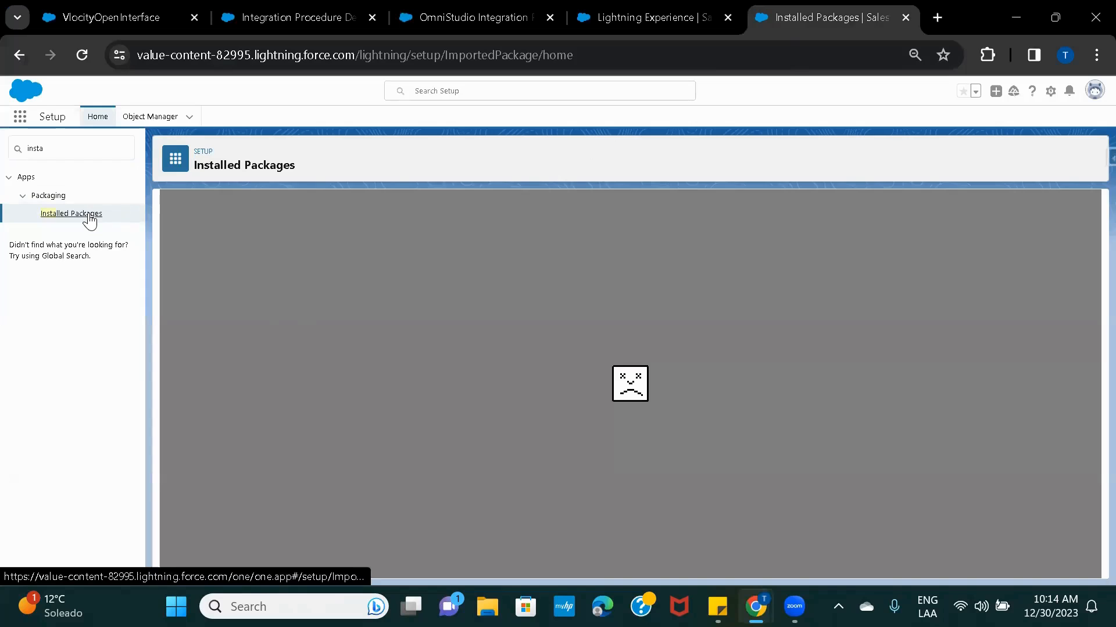
# Reload Installed Packages and pick out Vlocity CMT's namespace prefix vlocity_cmt.
pyautogui.click(82, 57)
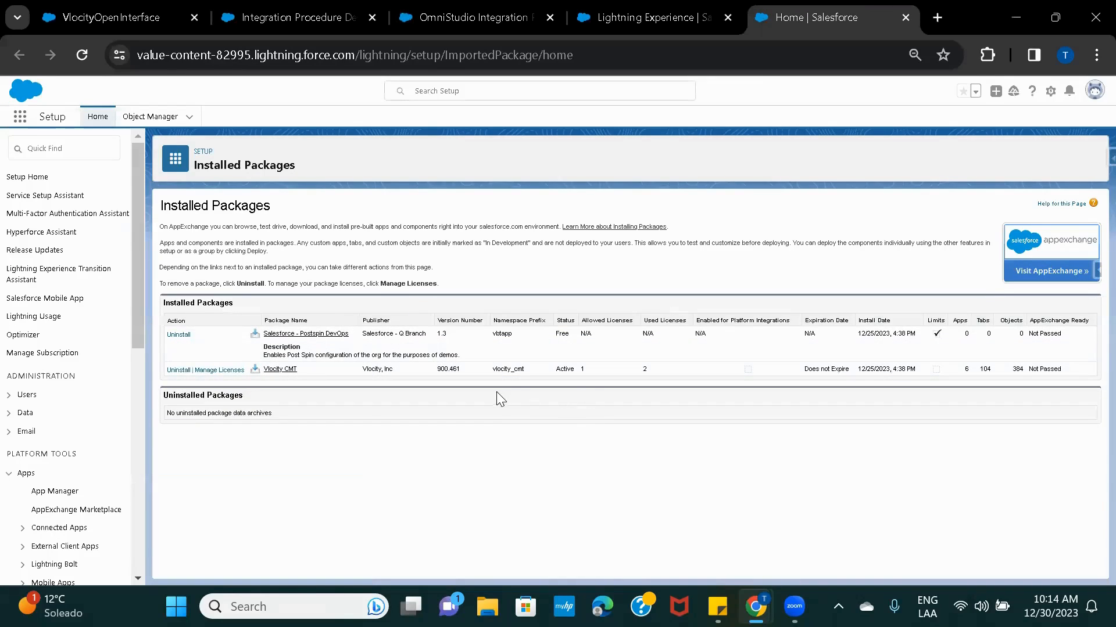
pyautogui.doubleClick(508, 369)
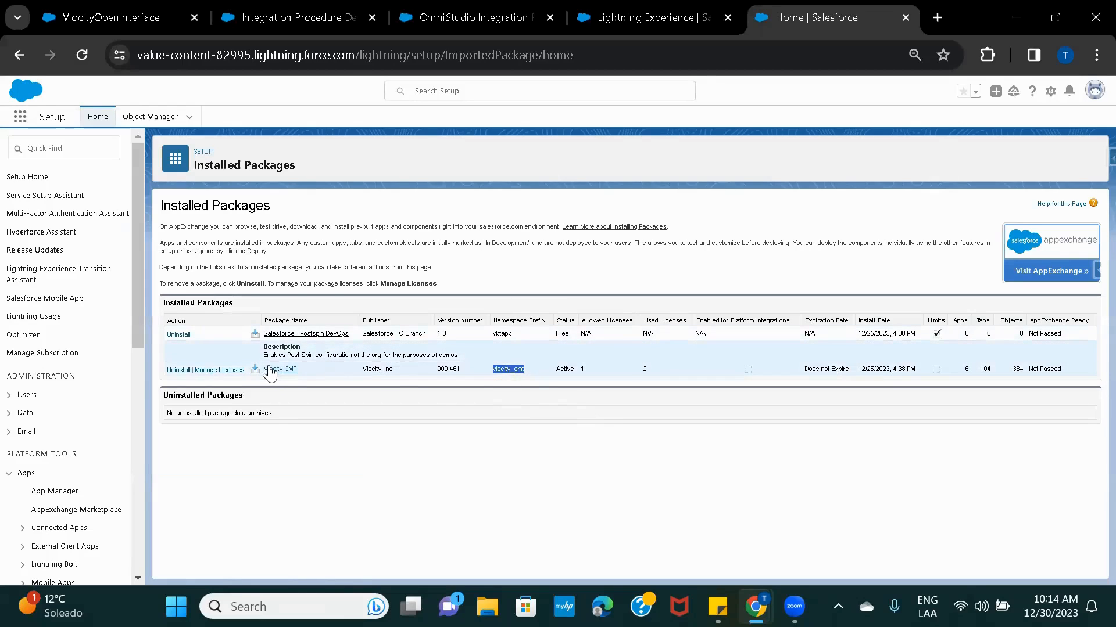
# Review AccountDataController's VlocityOpenInterface2 interface and invokeMethod, then go back to the Salesforce browser window.
pyautogui.moveTo(755, 606)
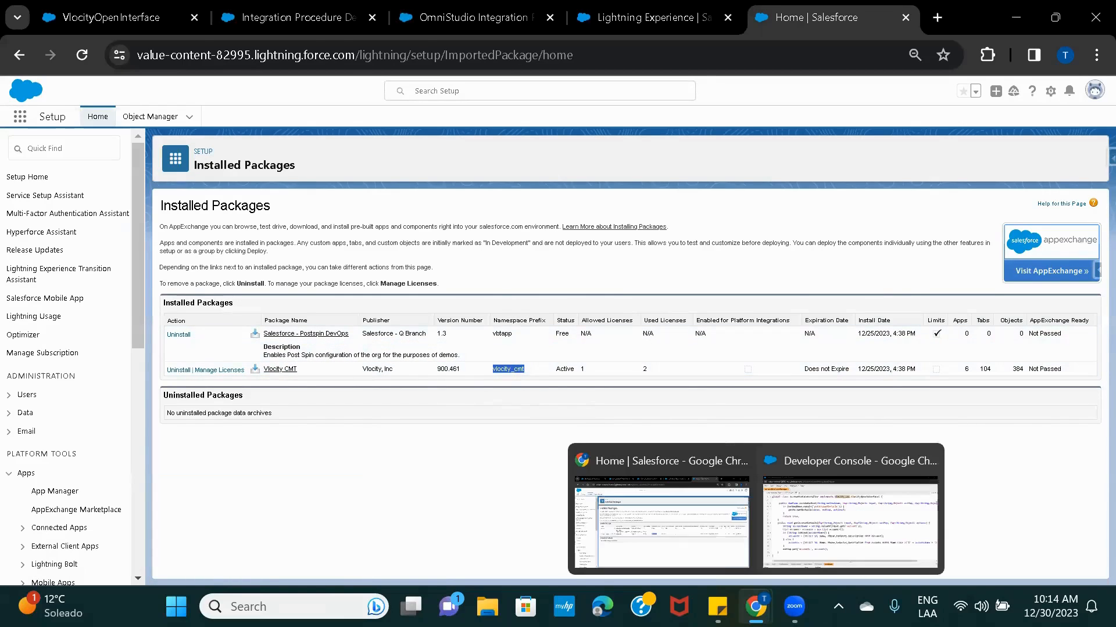
pyautogui.click(837, 557)
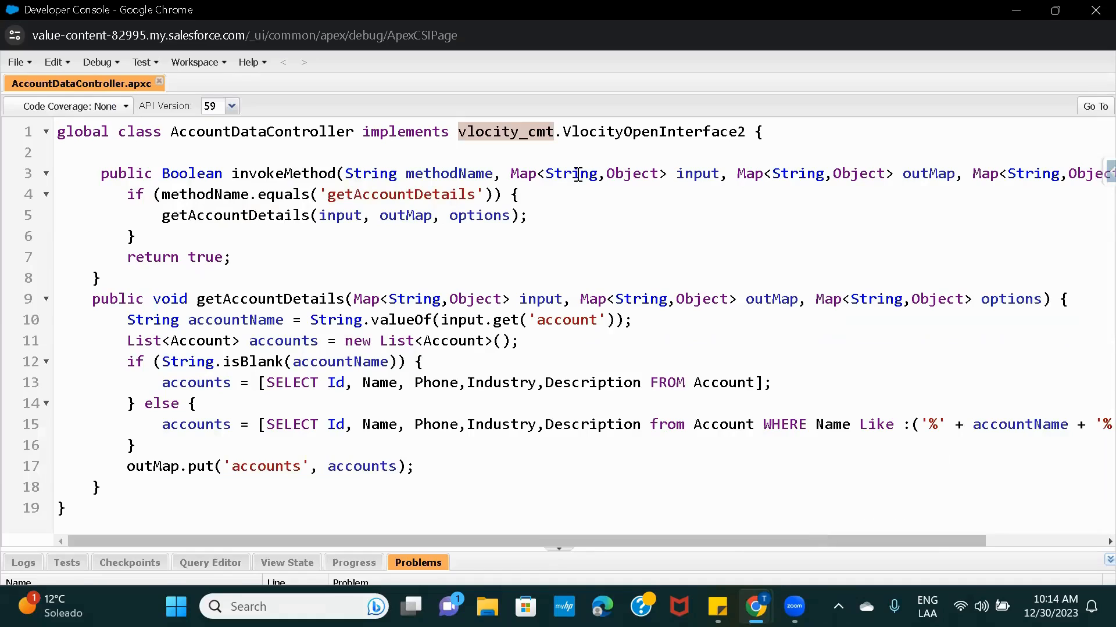
pyautogui.doubleClick(644, 134)
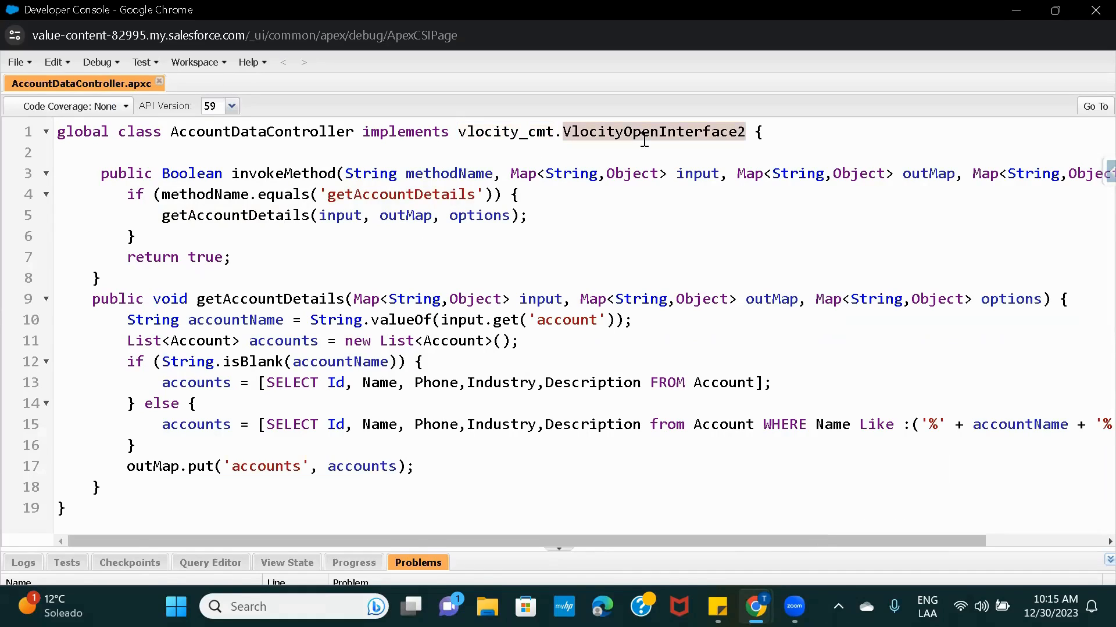
pyautogui.doubleClick(291, 177)
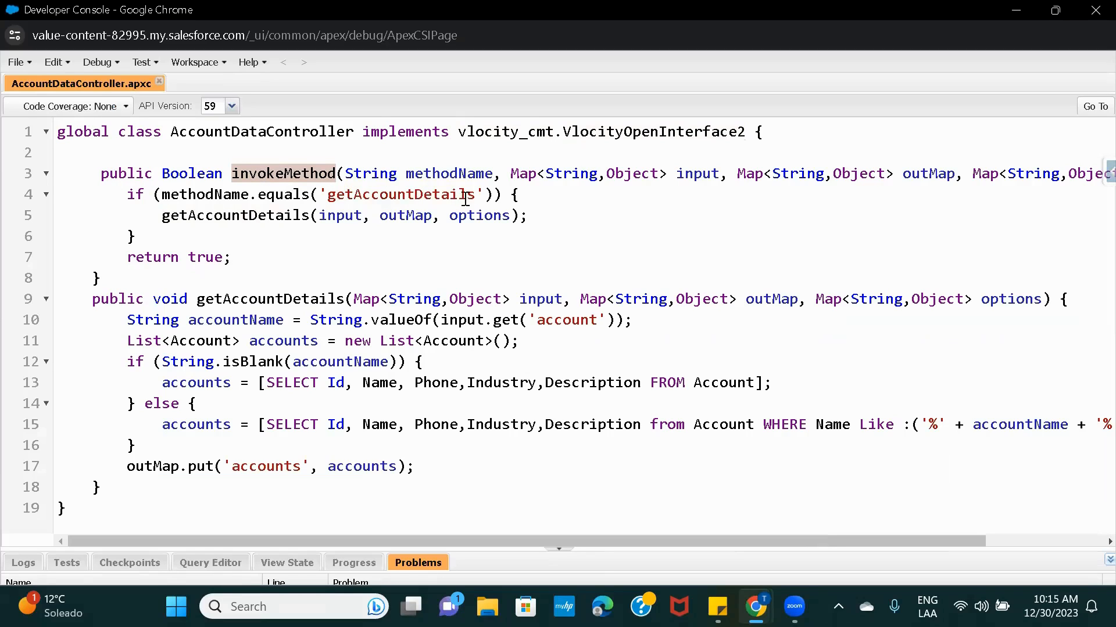
pyautogui.hscroll(3, 598, 179)
pyautogui.hscroll(2, 598, 179)
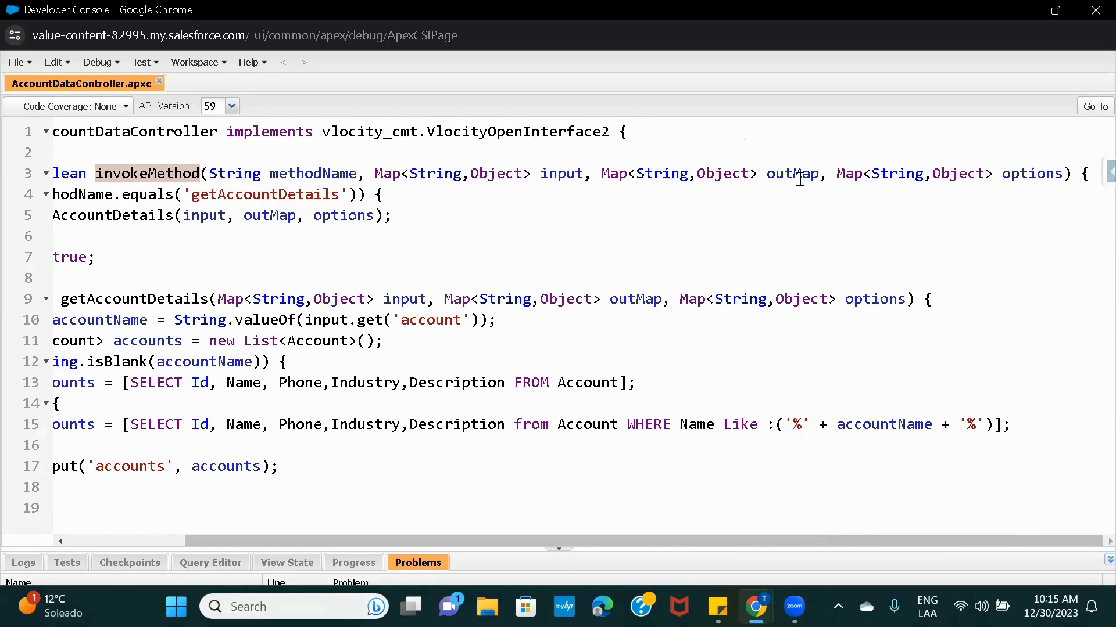
pyautogui.hscroll(-5, 613, 187)
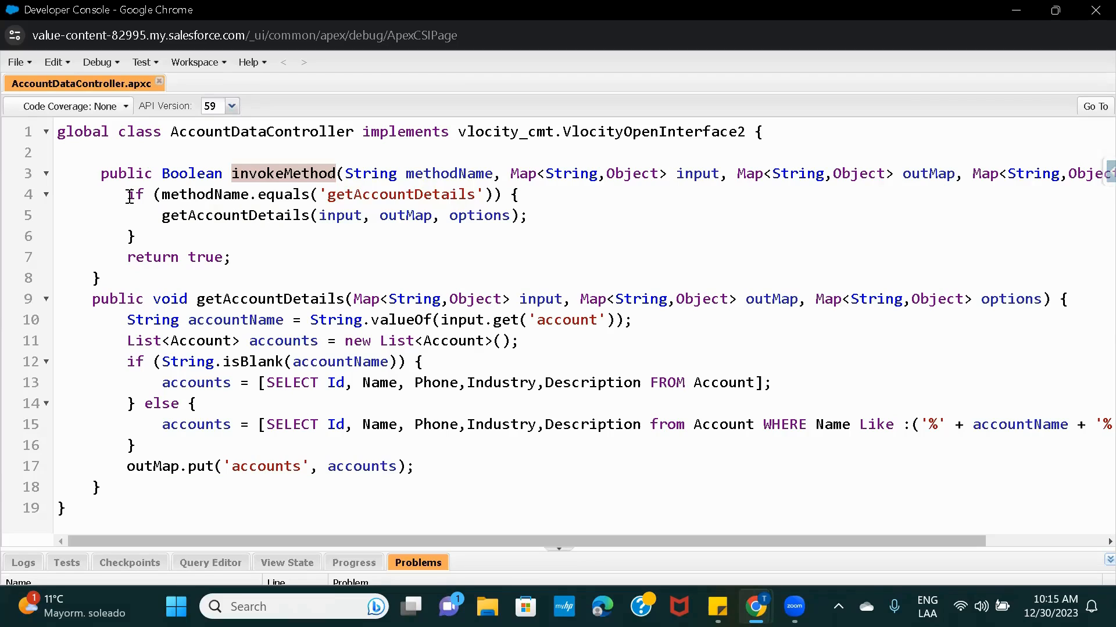
pyautogui.moveTo(755, 607)
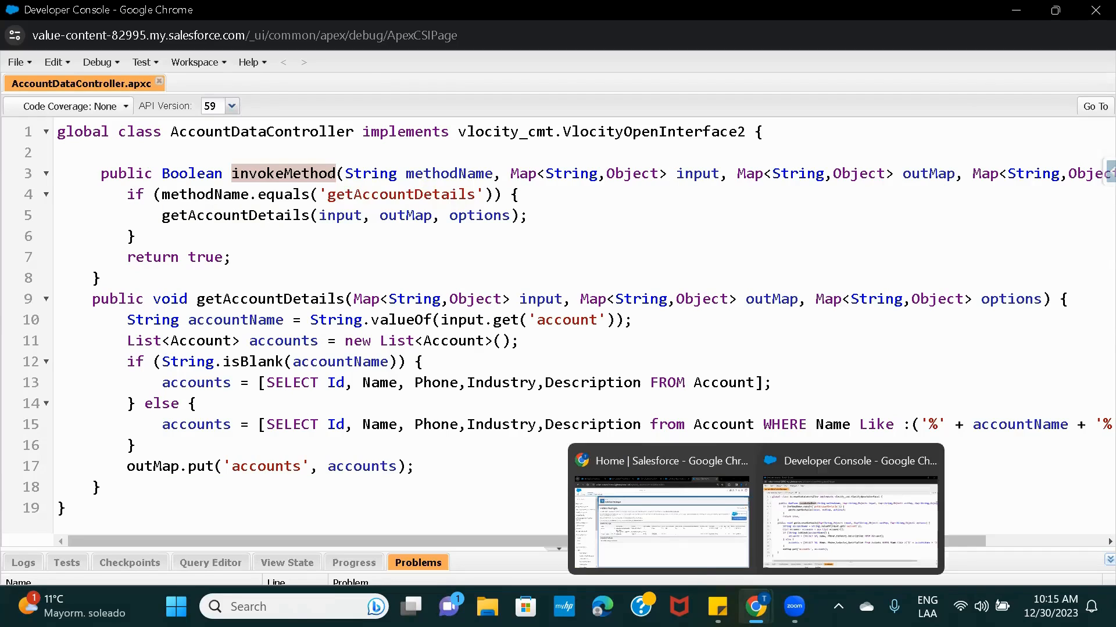
pyautogui.click(674, 546)
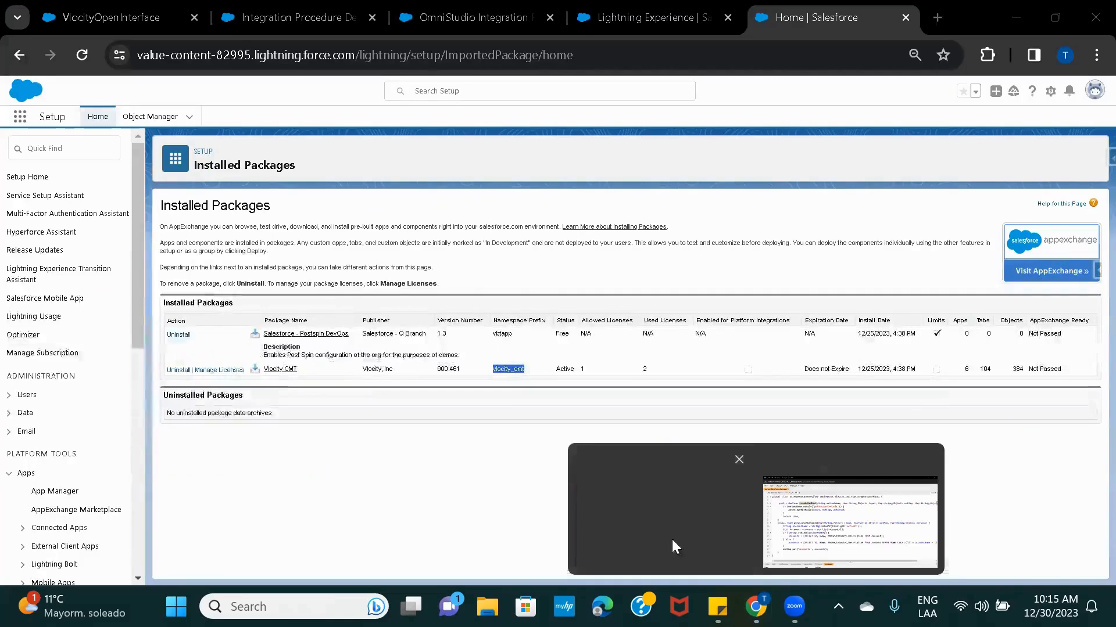
# Open the VlocityOpenInterface help article and scan its sample InvokeMethod code.
pyautogui.click(123, 10)
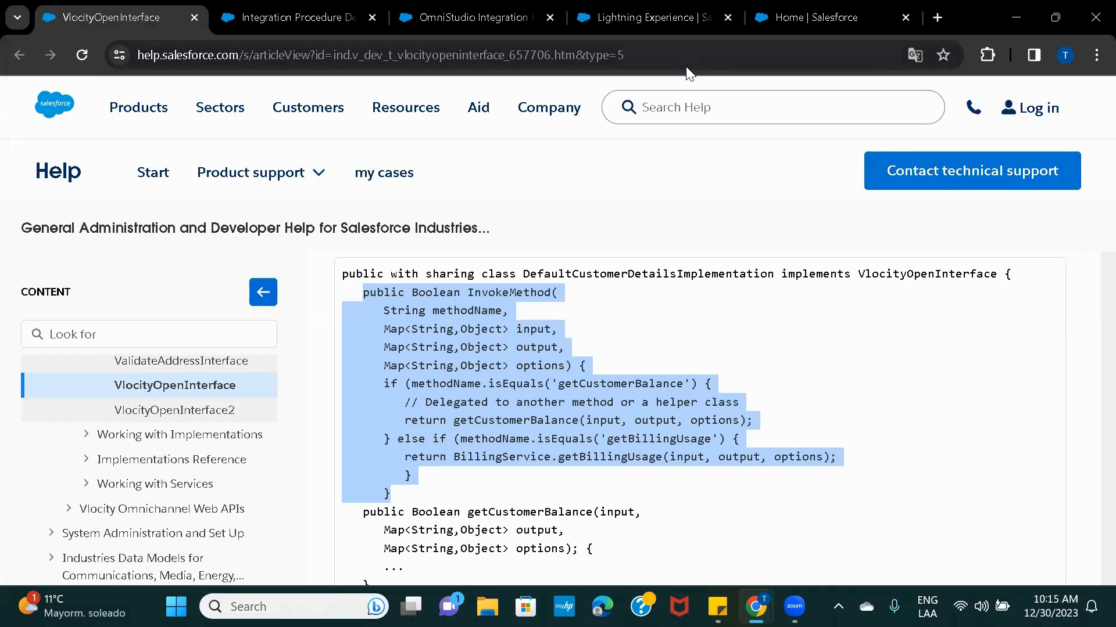
pyautogui.scroll(-2, 663, 344)
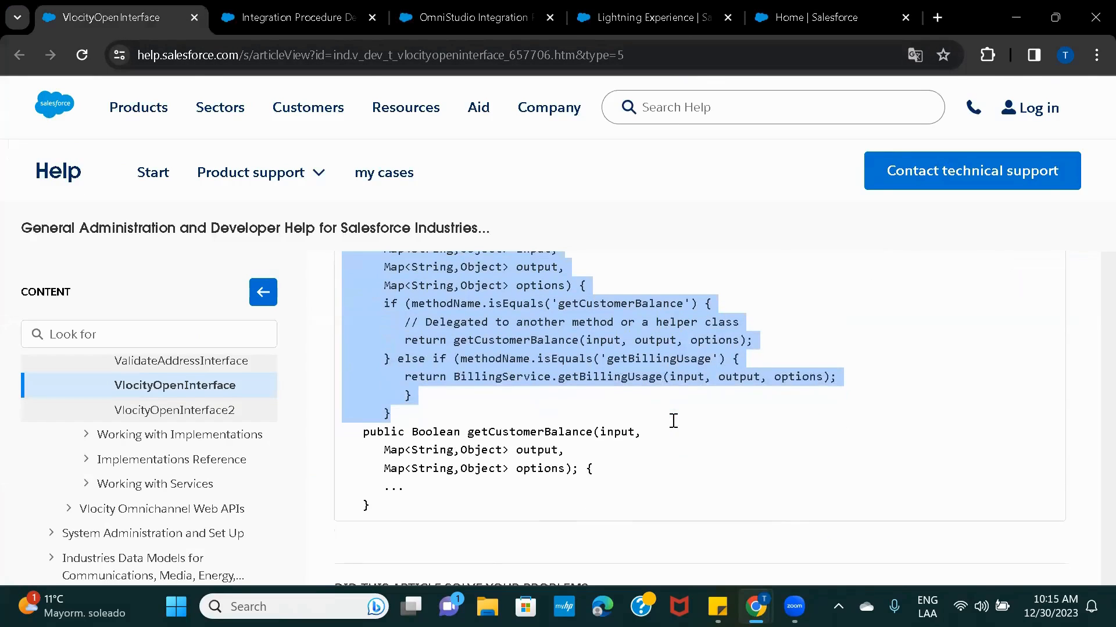
pyautogui.scroll(1, 673, 420)
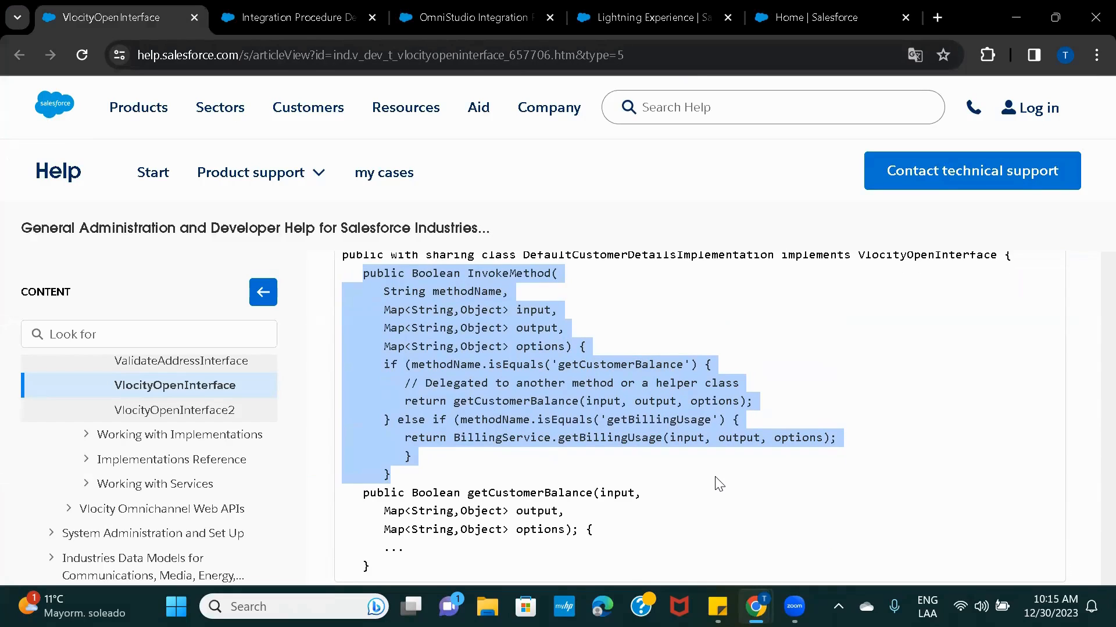
pyautogui.moveTo(755, 607)
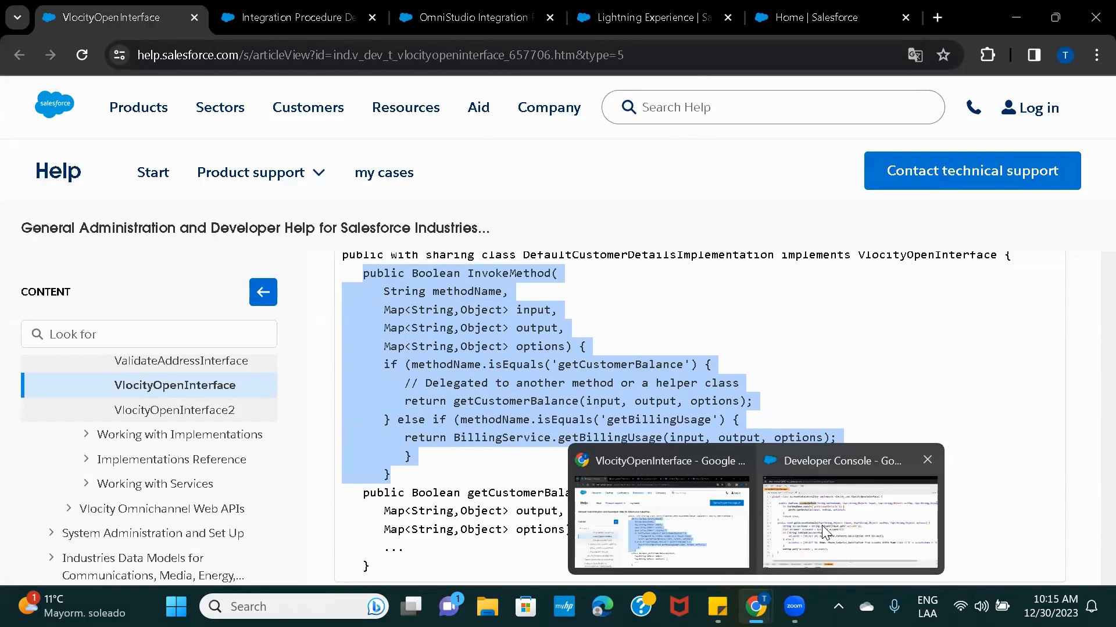
# Compare it with AccountDataController's line 4 methodName check for 'getAccountDetails'.
pyautogui.click(836, 514)
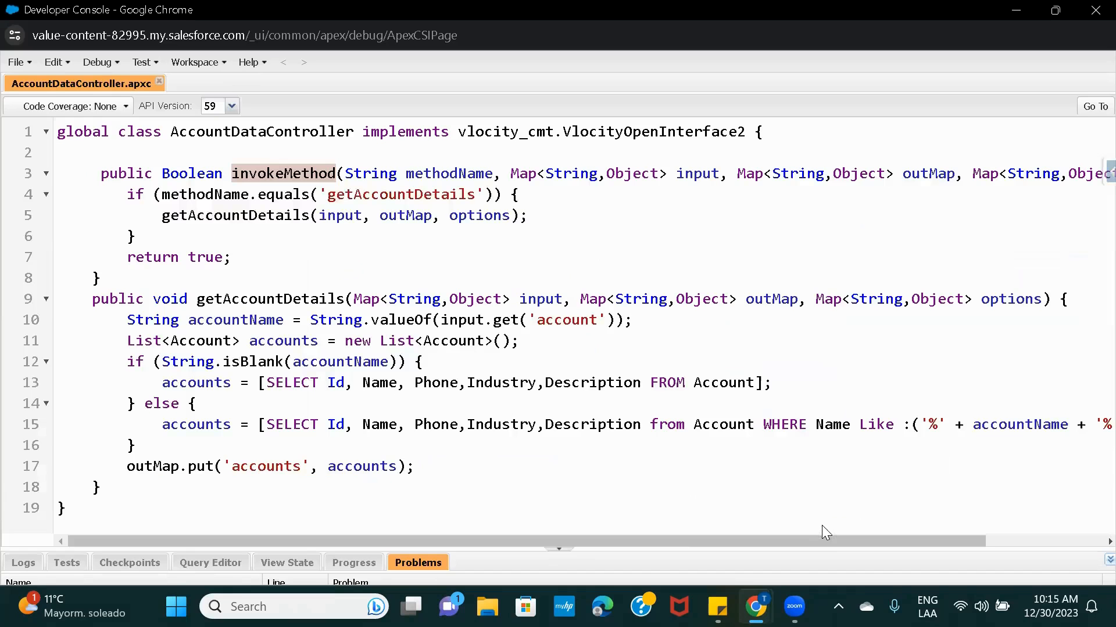
pyautogui.doubleClick(197, 200)
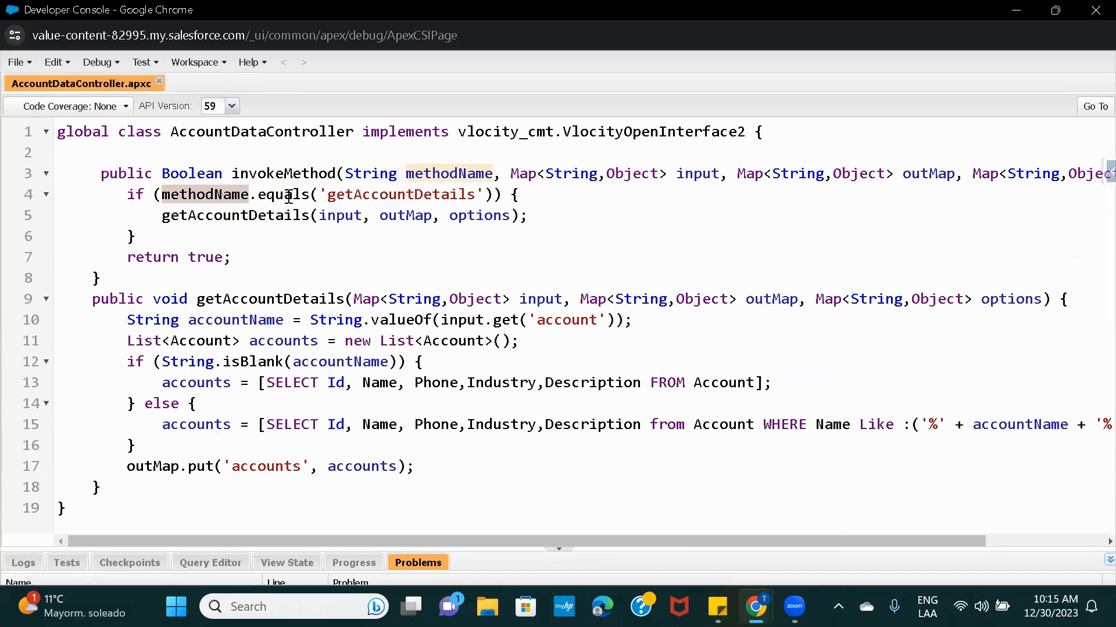
pyautogui.click(385, 198)
pyautogui.doubleClick(385, 196)
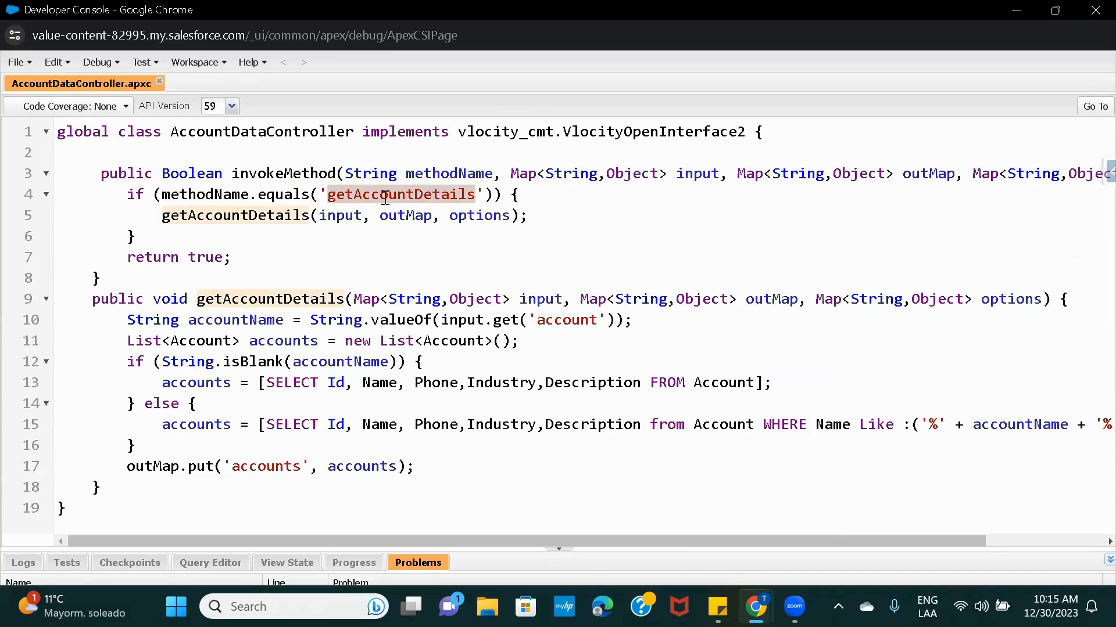
pyautogui.moveTo(755, 608)
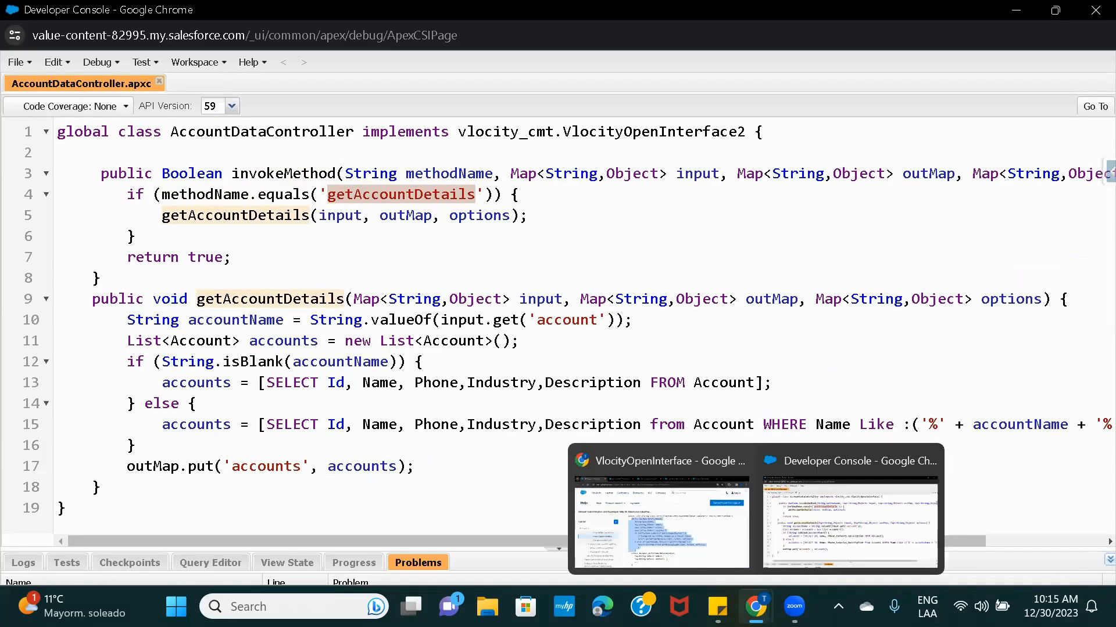
pyautogui.click(679, 555)
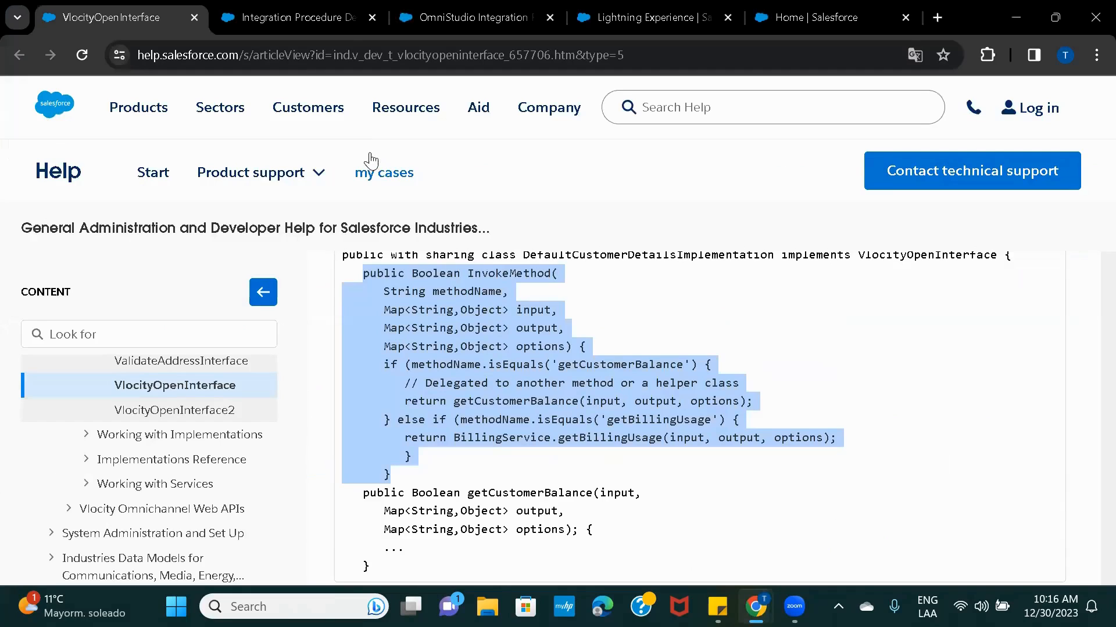
pyautogui.click(343, 20)
# Open Account_getDetails_IP and select the remote action's Remote Method getAccountDetails.
pyautogui.click(424, 22)
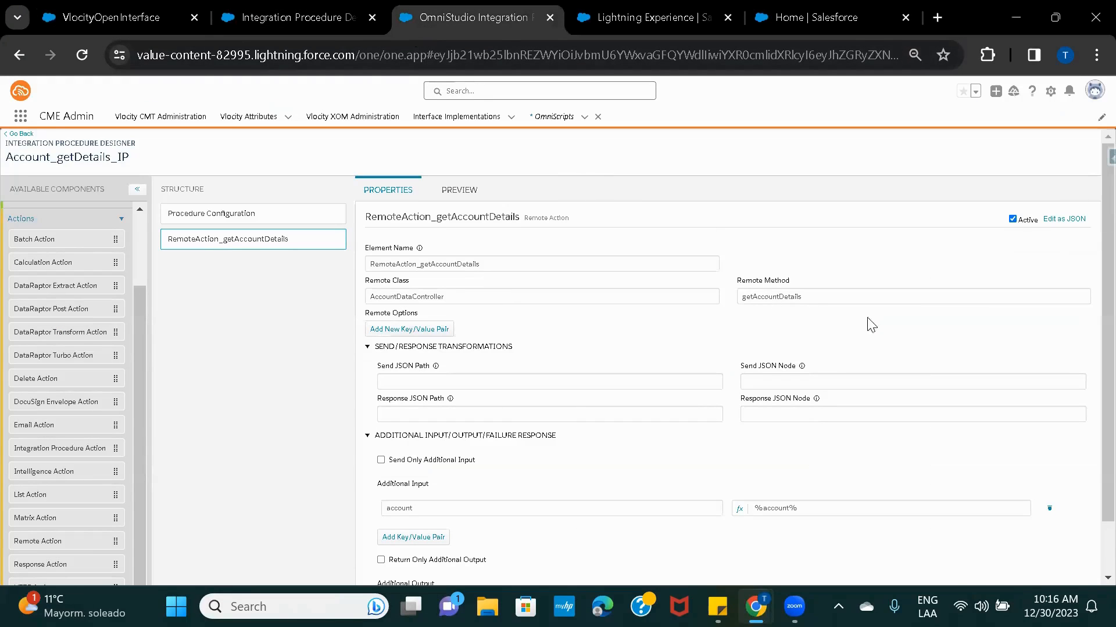
pyautogui.doubleClick(820, 299)
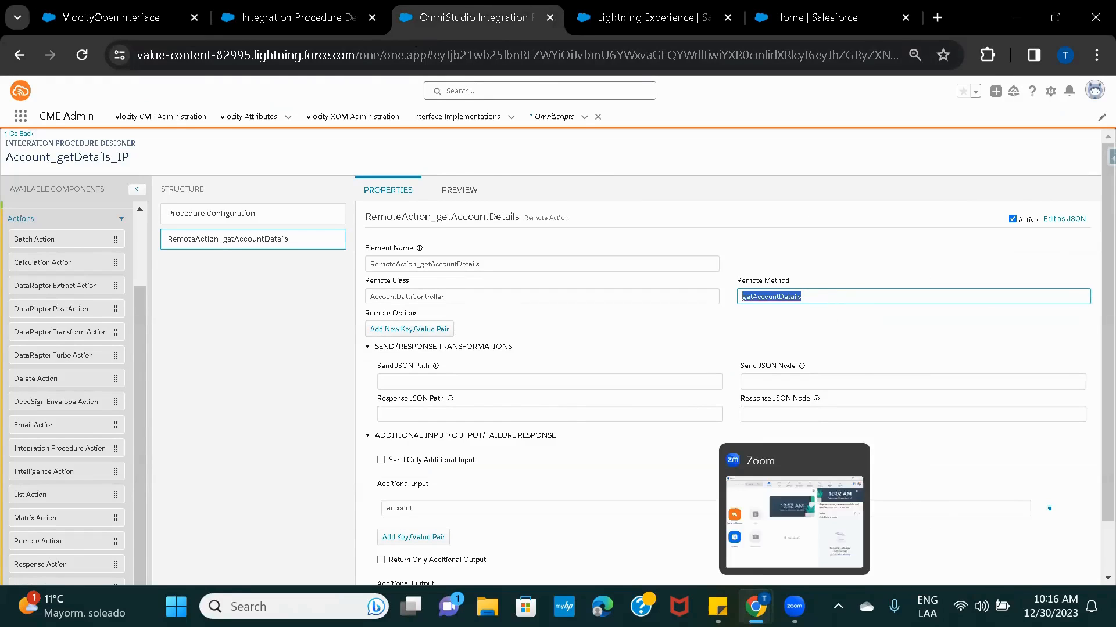
pyautogui.moveTo(755, 606)
# In AccountDataController, trace the getAccountDetails call, its definition, accountName and the 'account' input key.
pyautogui.click(825, 526)
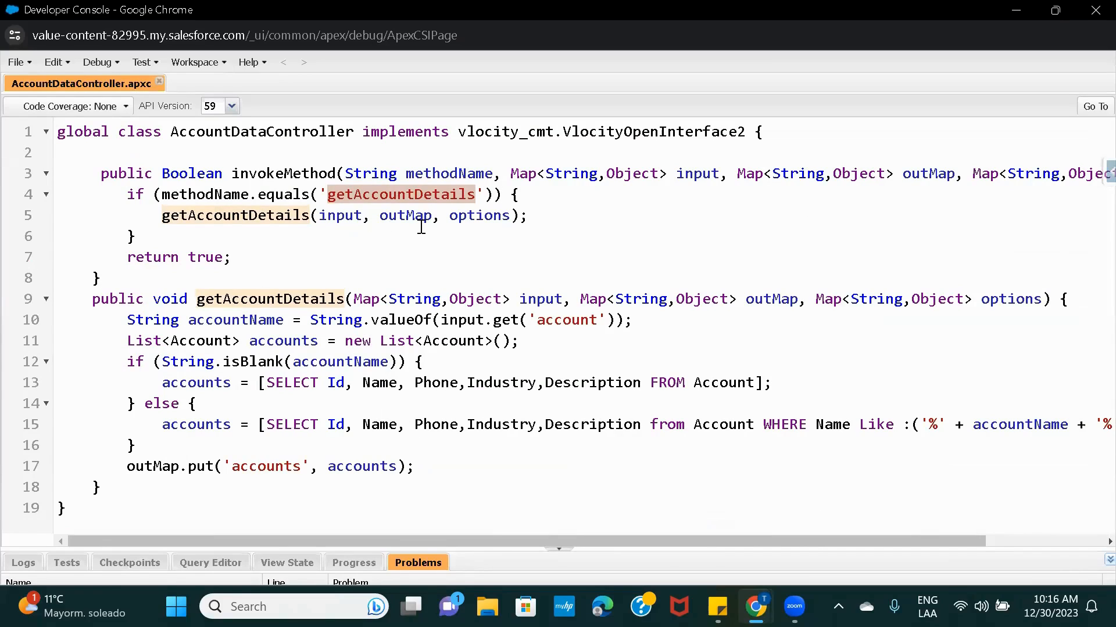
pyautogui.doubleClick(254, 215)
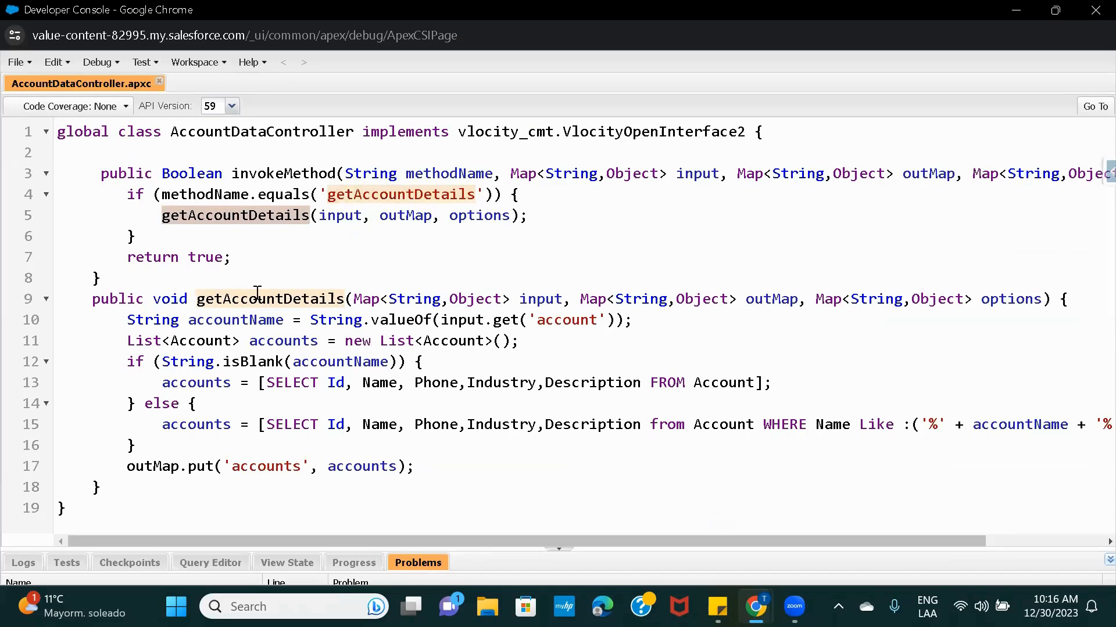
pyautogui.doubleClick(242, 301)
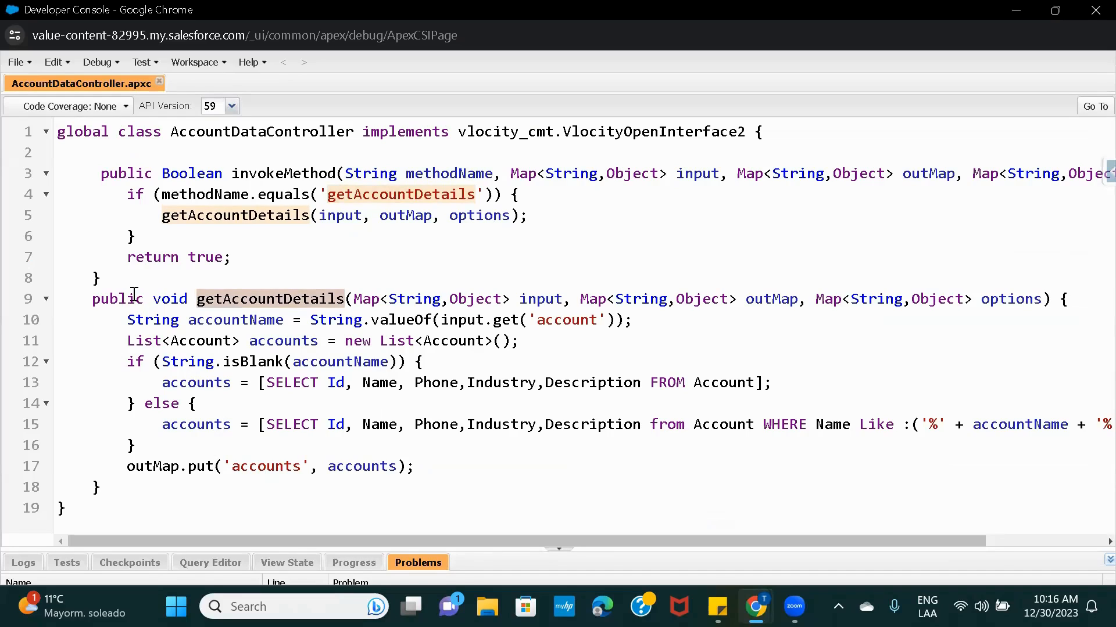
pyautogui.doubleClick(223, 321)
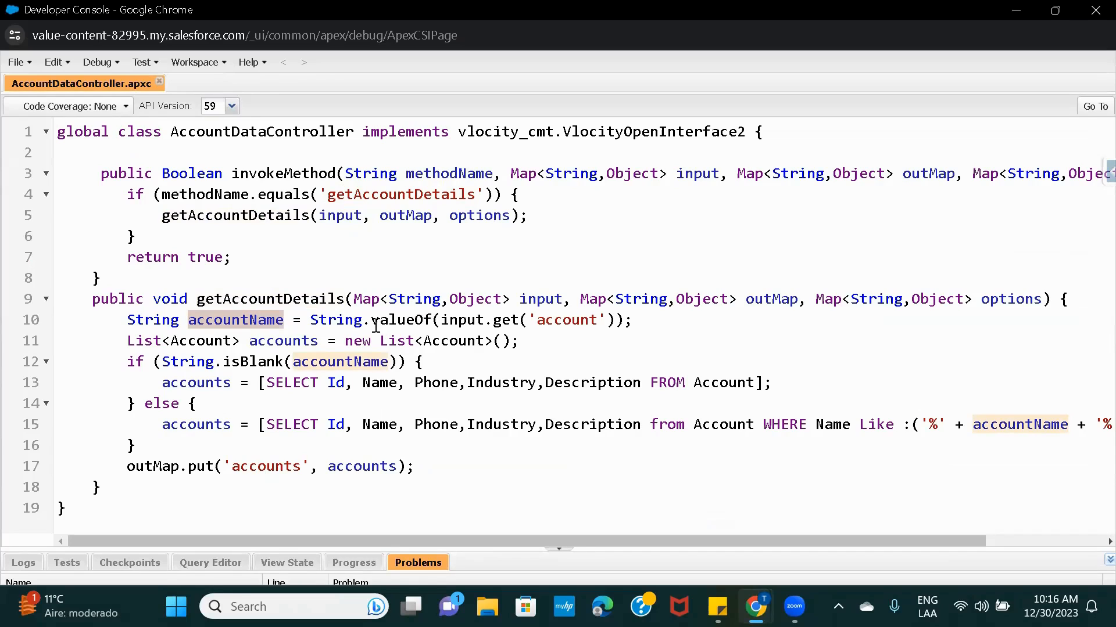
pyautogui.doubleClick(571, 322)
pyautogui.moveTo(755, 608)
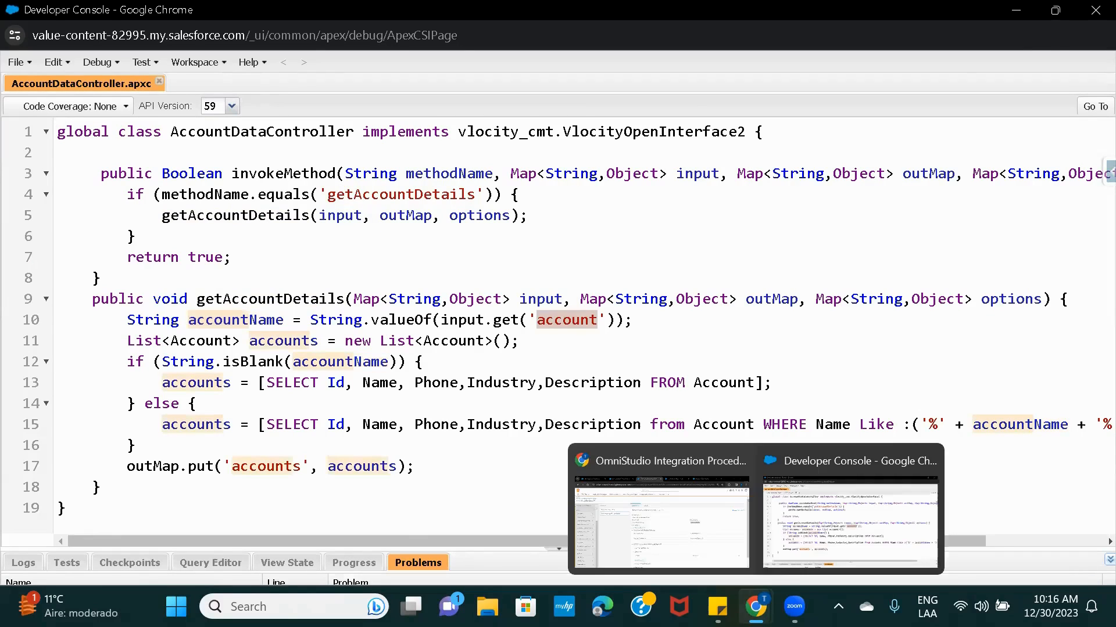
pyautogui.click(639, 494)
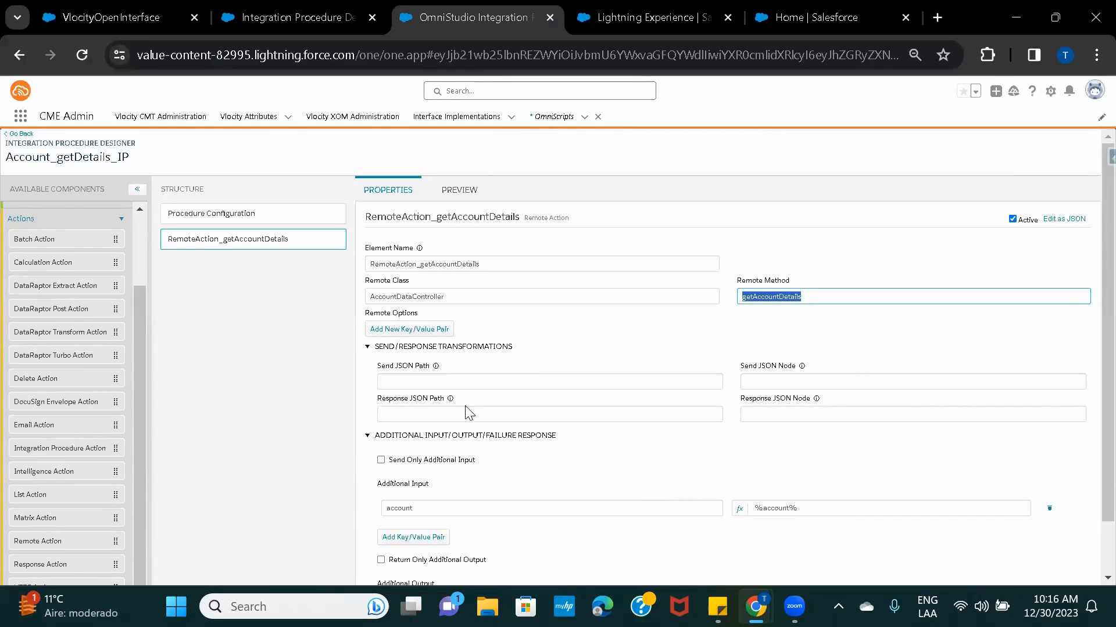
# Match the Additional Input key 'account' against how accountName is used in AccountDataController.
pyautogui.scroll(-2, 465, 406)
pyautogui.doubleClick(400, 409)
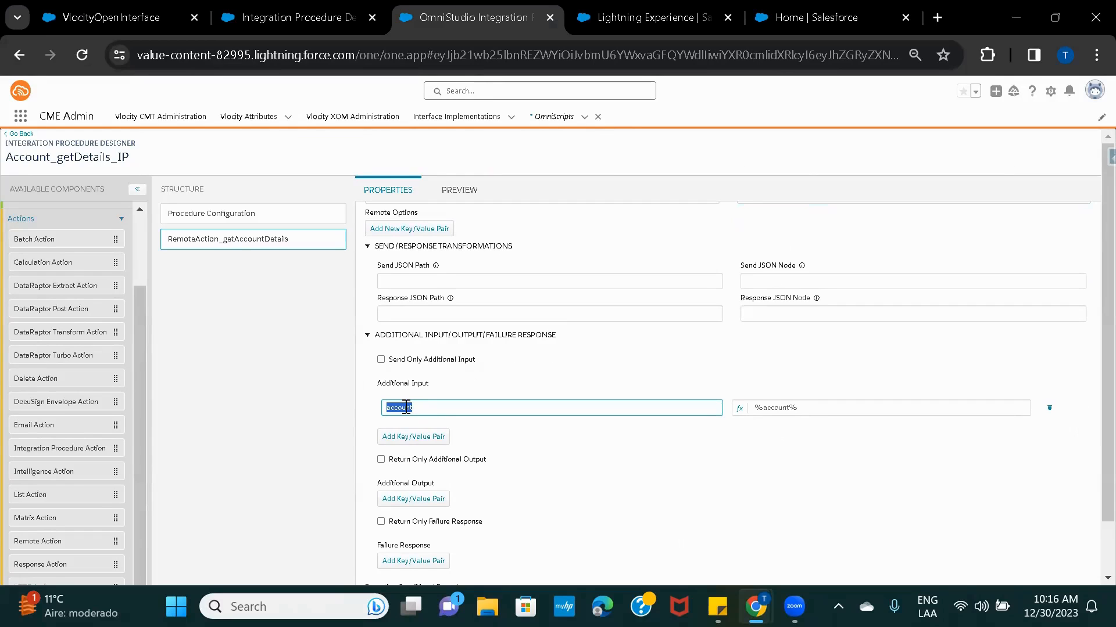
pyautogui.moveTo(755, 604)
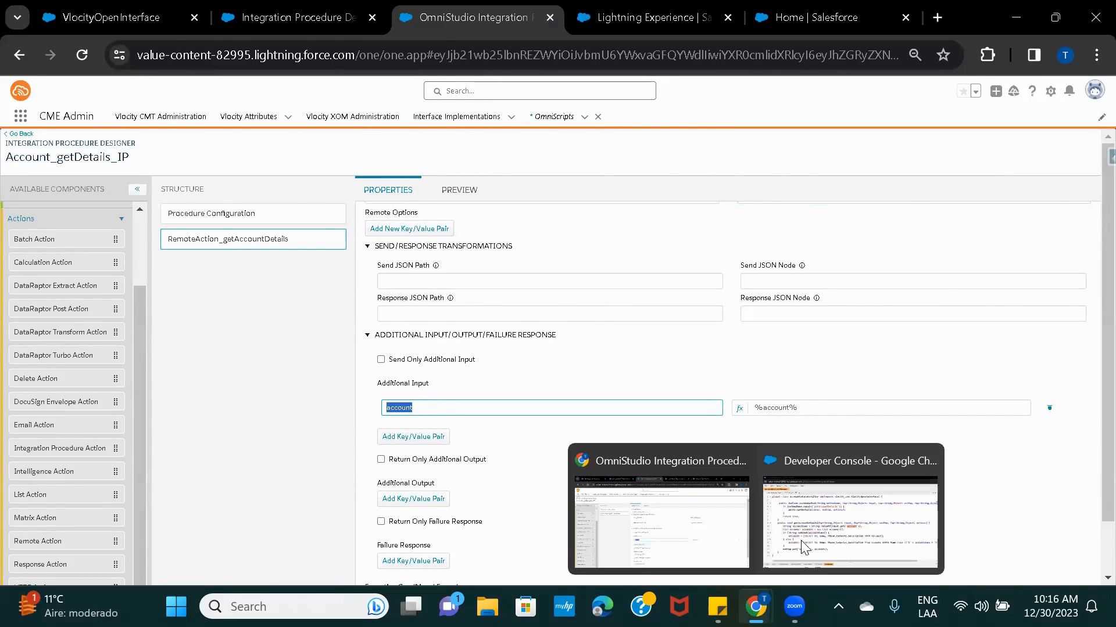
pyautogui.click(804, 548)
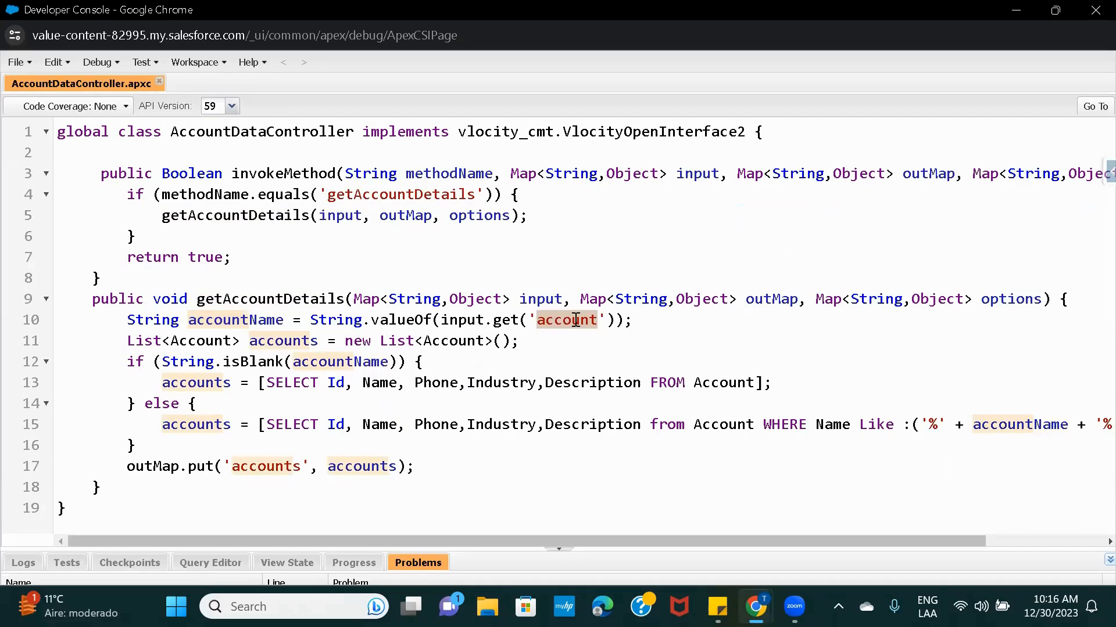
pyautogui.doubleClick(248, 323)
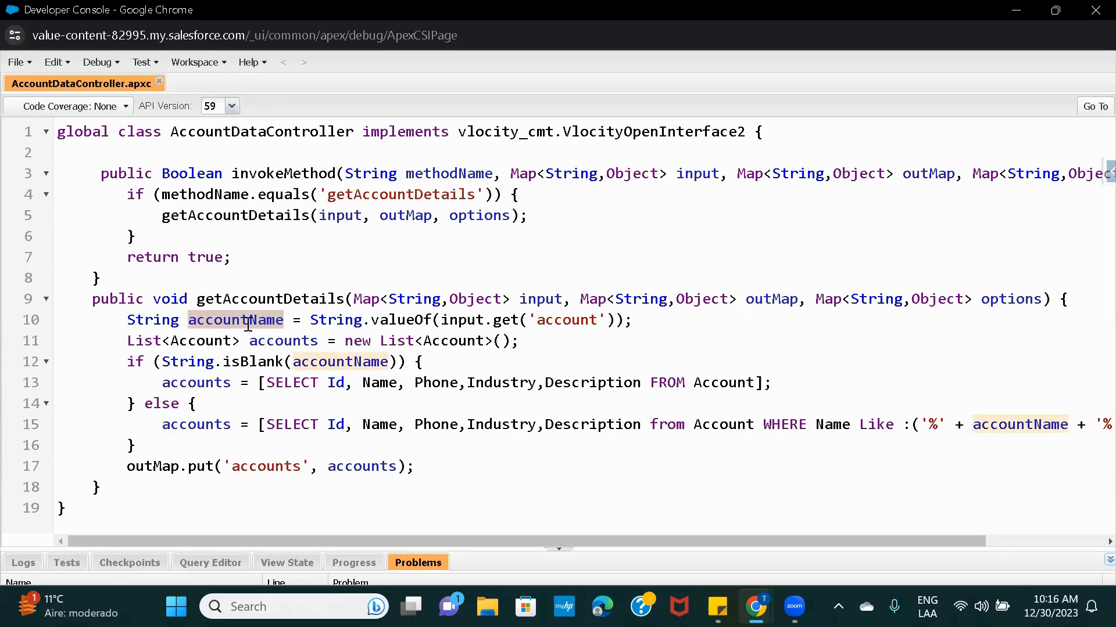
pyautogui.hscroll(1, 481, 440)
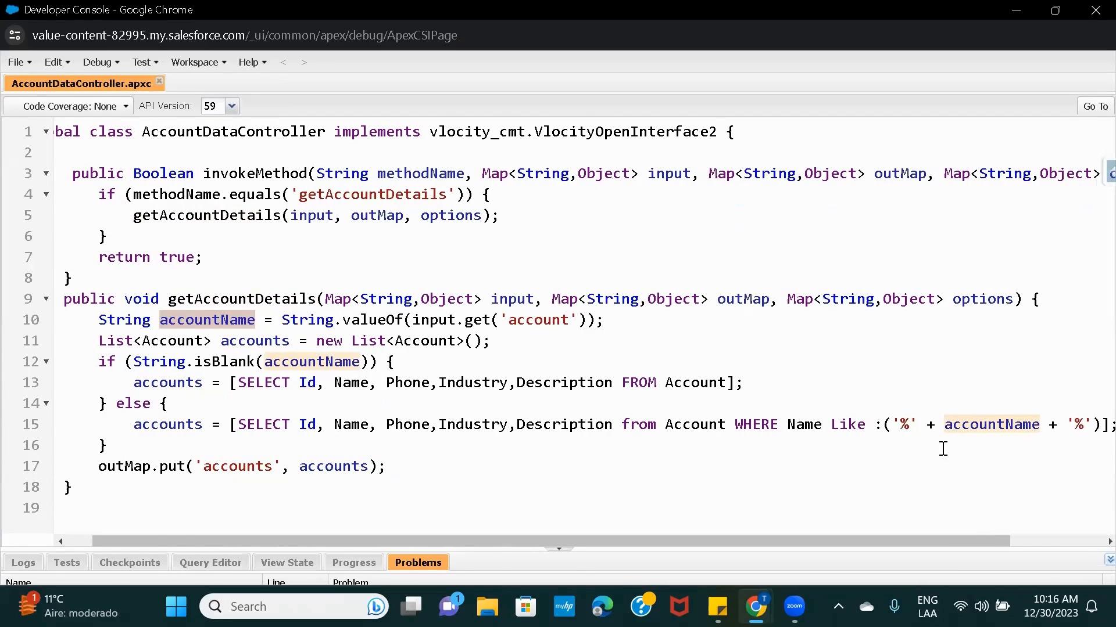
pyautogui.hscroll(4, 942, 449)
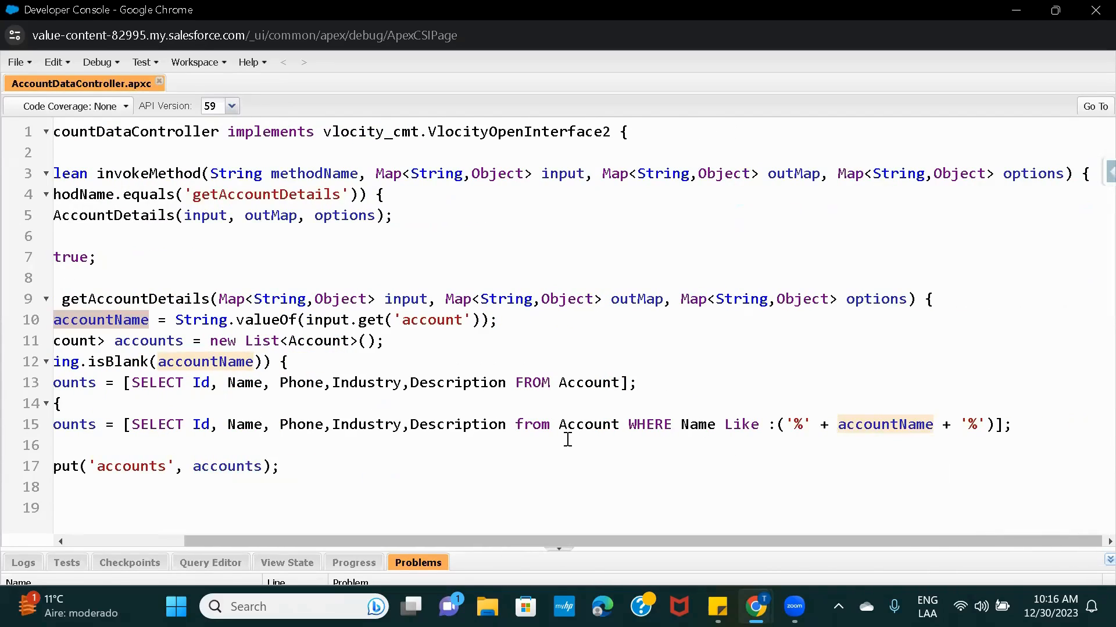
pyautogui.hscroll(-5, 567, 438)
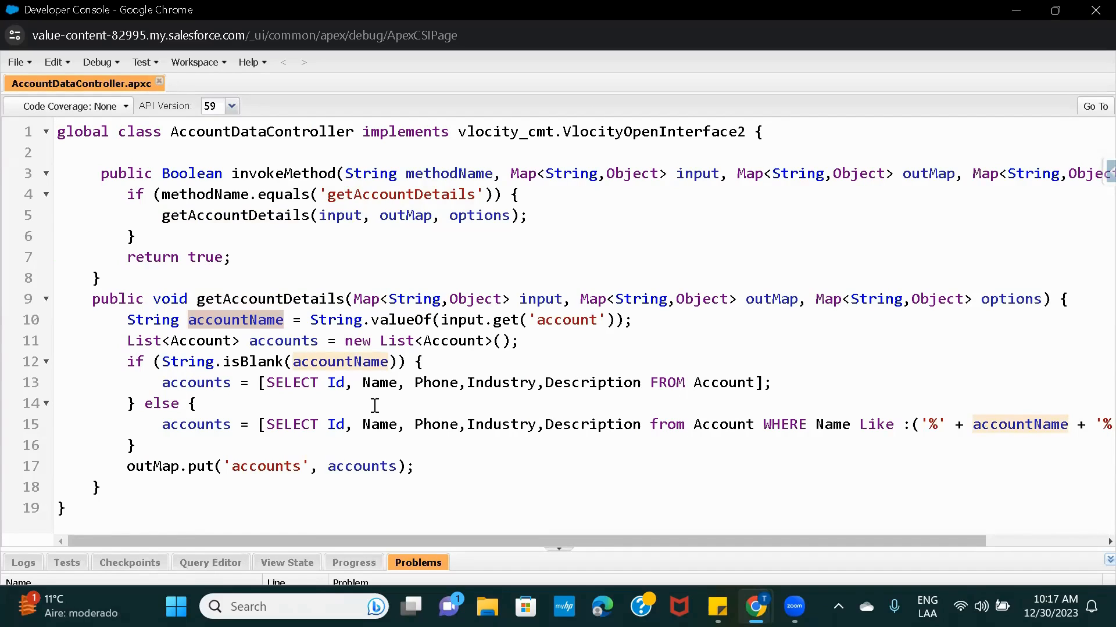
pyautogui.hscroll(2, 620, 438)
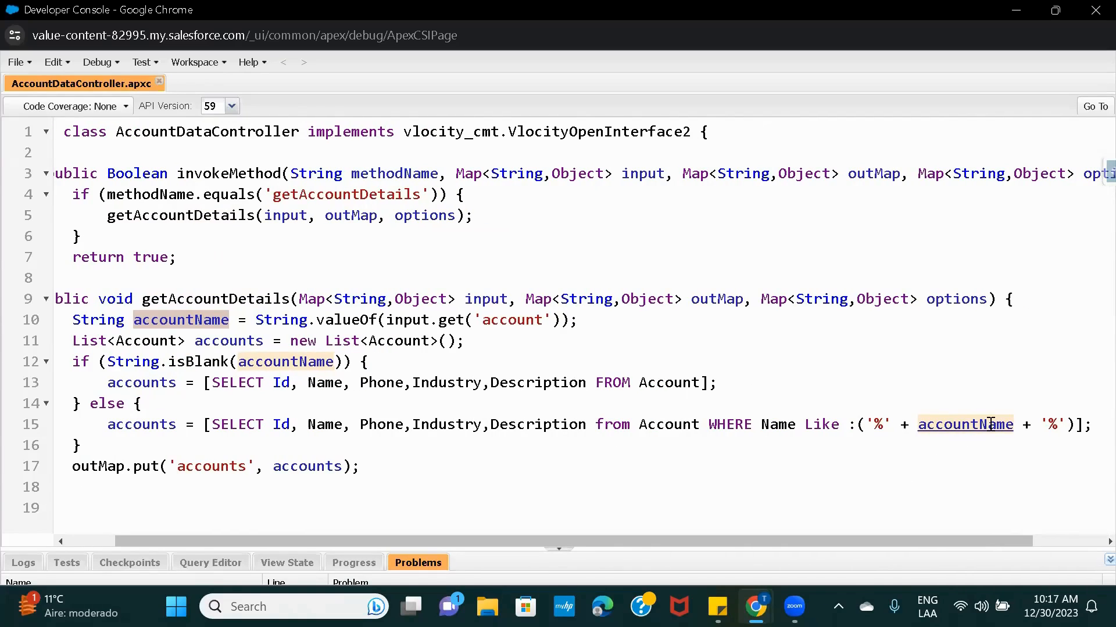
pyautogui.hscroll(-2, 622, 407)
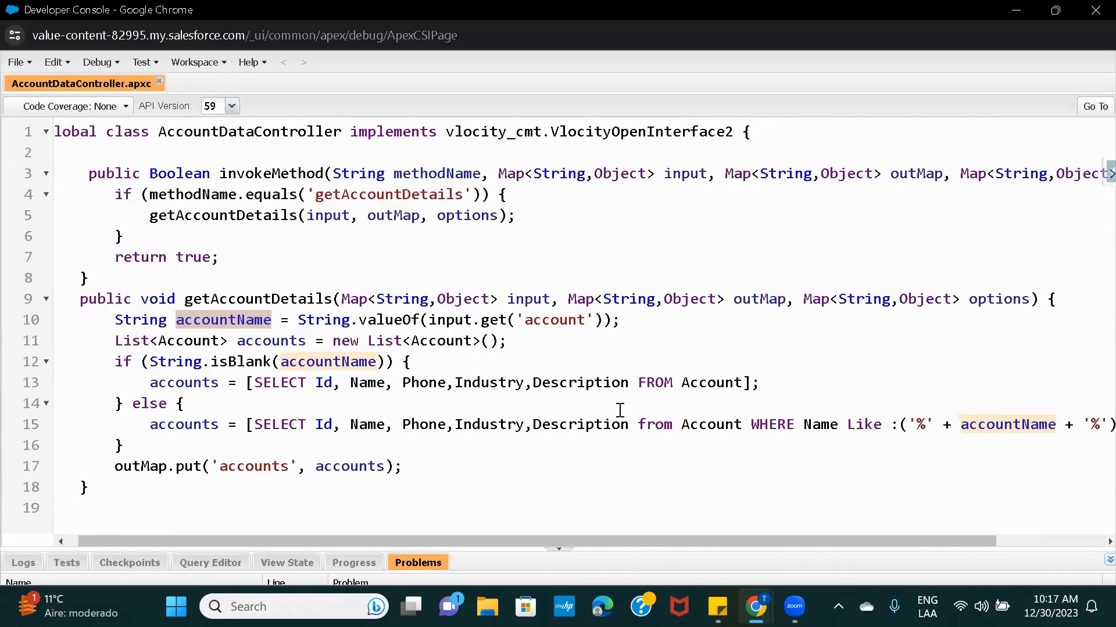
# Trace the returned 'accounts' output key in the Apex code, then return to the Account_OS OmniScript.
pyautogui.doubleClick(195, 424)
pyautogui.doubleClick(360, 465)
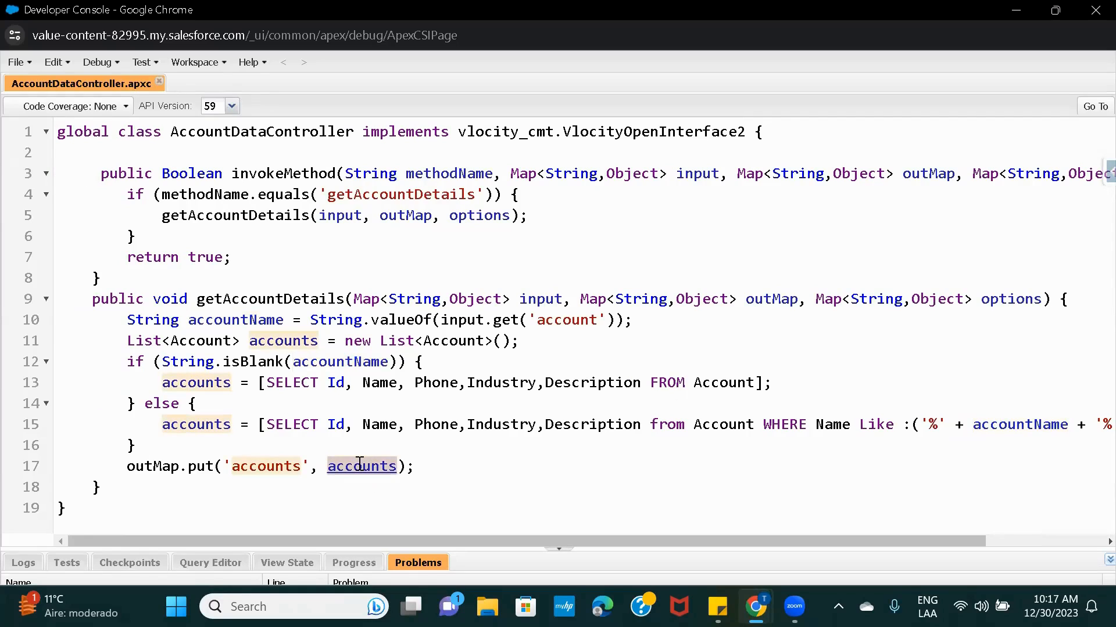
pyautogui.doubleClick(266, 468)
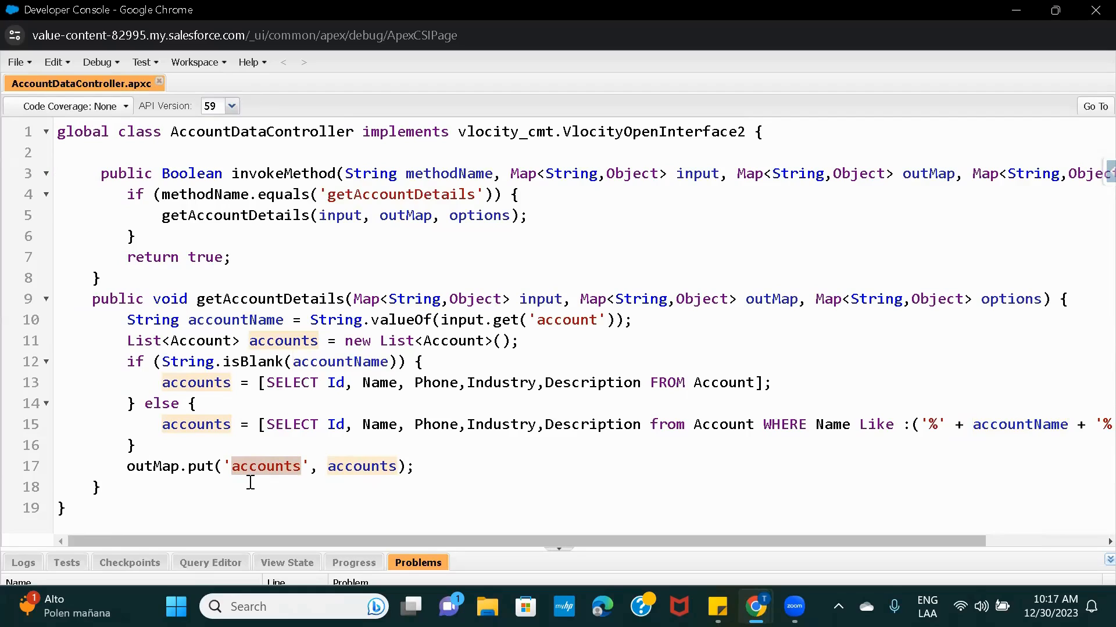
pyautogui.doubleClick(267, 465)
pyautogui.moveTo(755, 607)
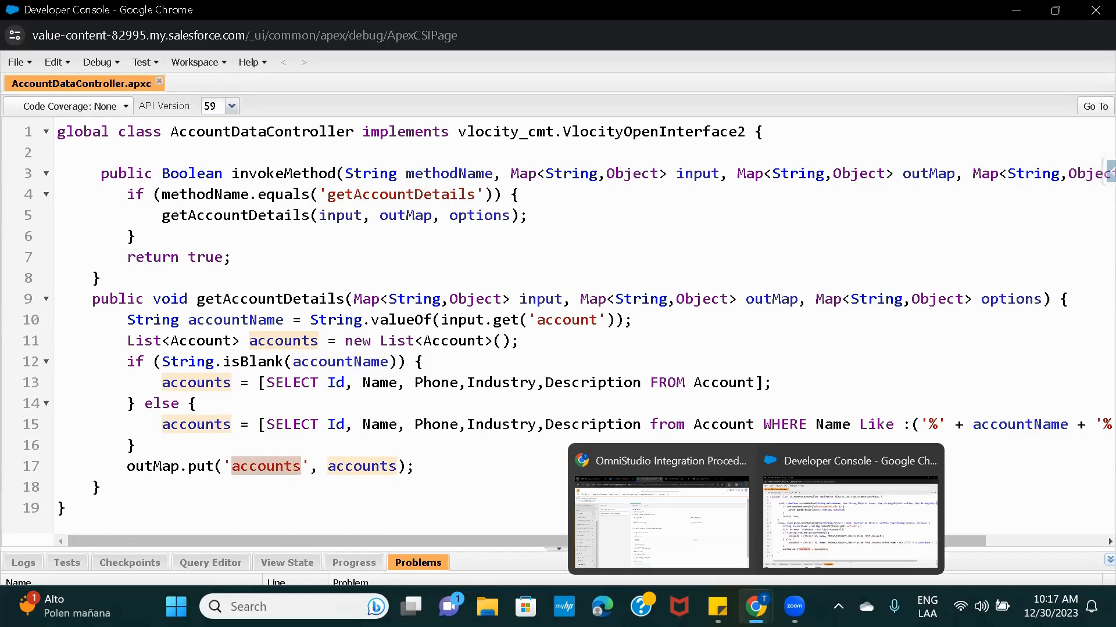
pyautogui.click(657, 551)
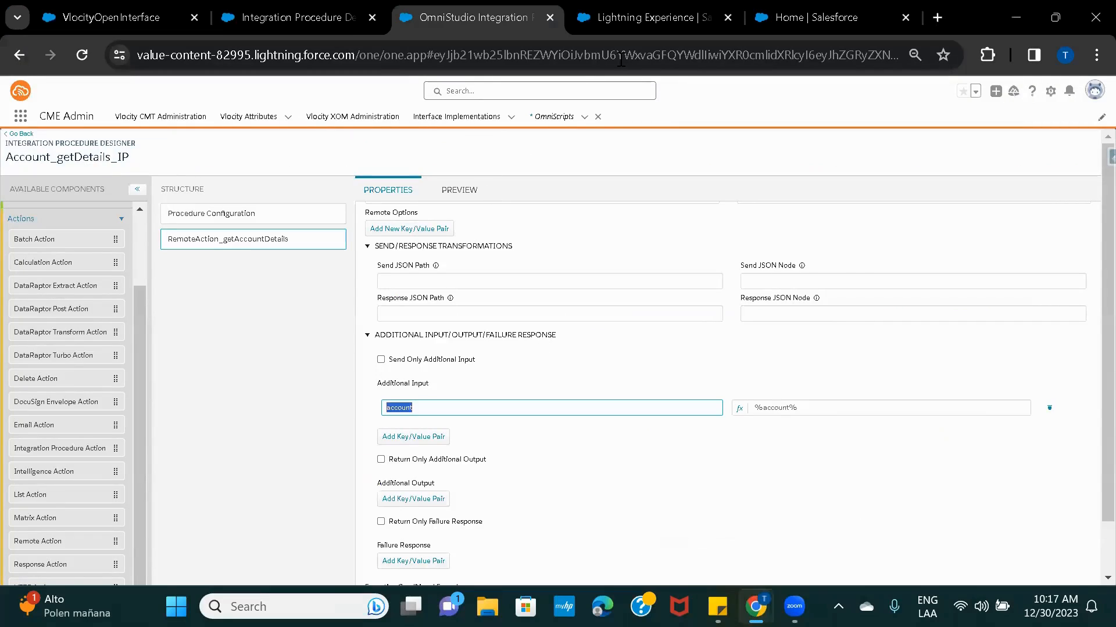
pyautogui.click(612, 18)
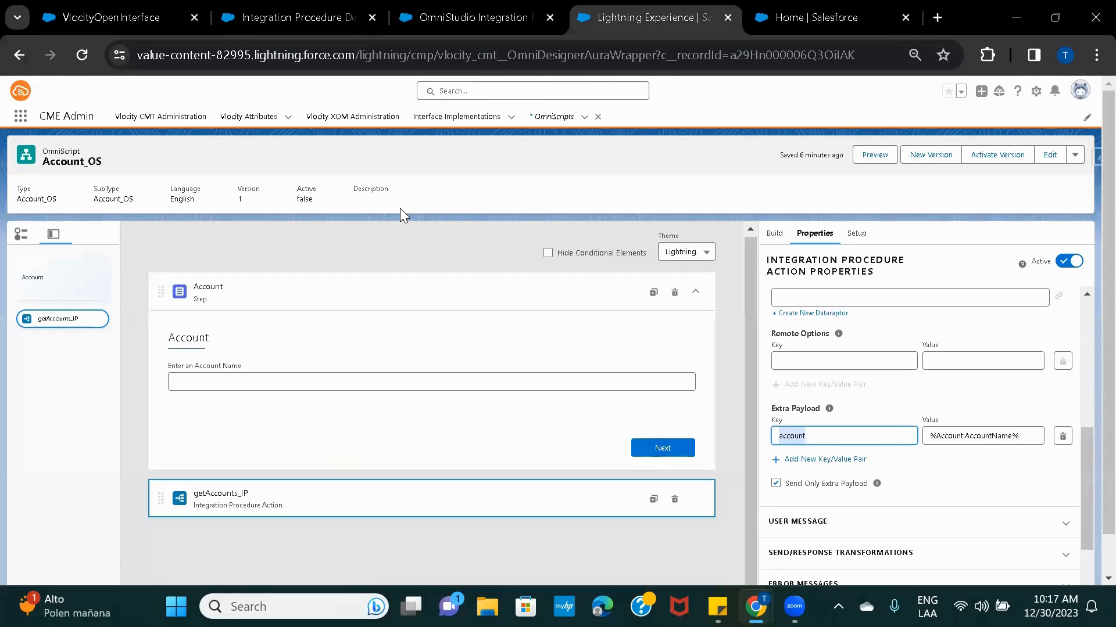
pyautogui.scroll(-1, 491, 406)
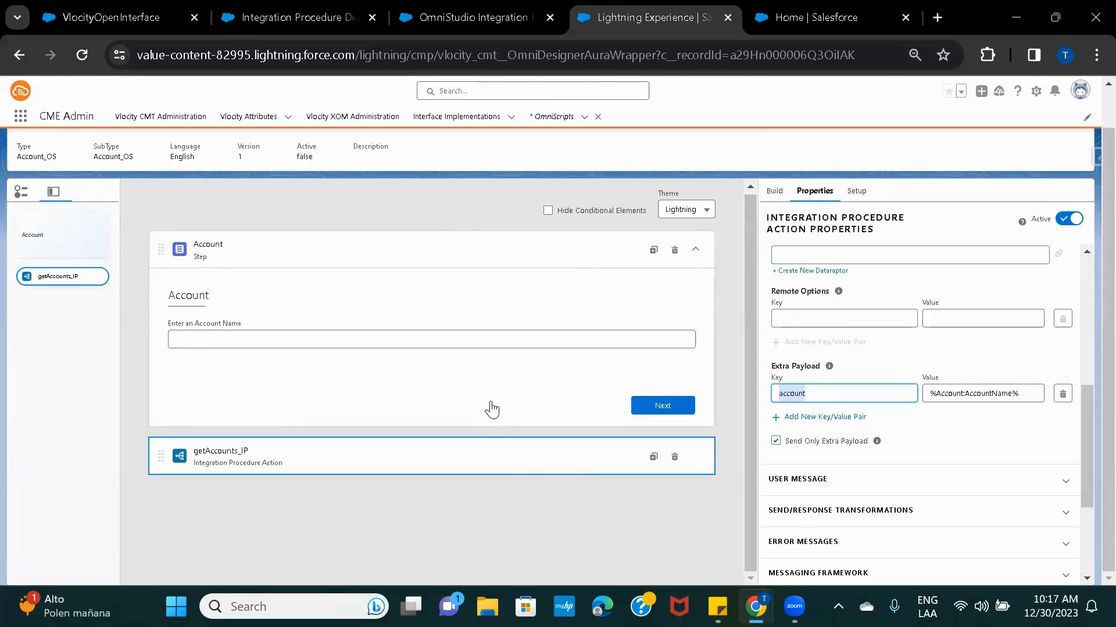
# Add a new Step element below getAccounts_IP from the element palette.
pyautogui.click(773, 192)
pyautogui.click(823, 218)
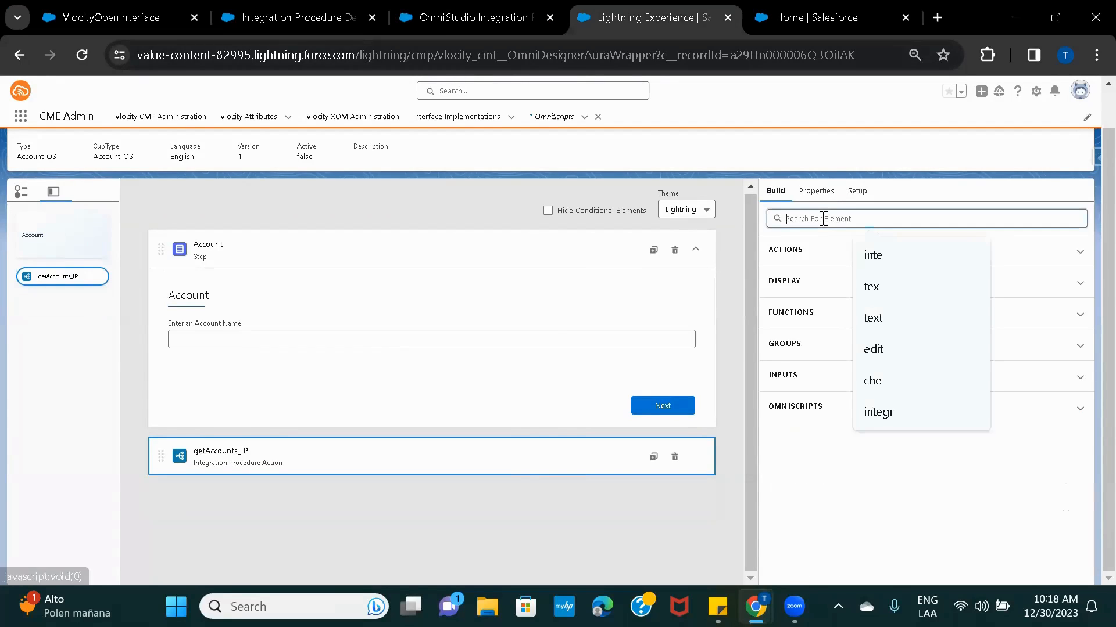
pyautogui.write('step')
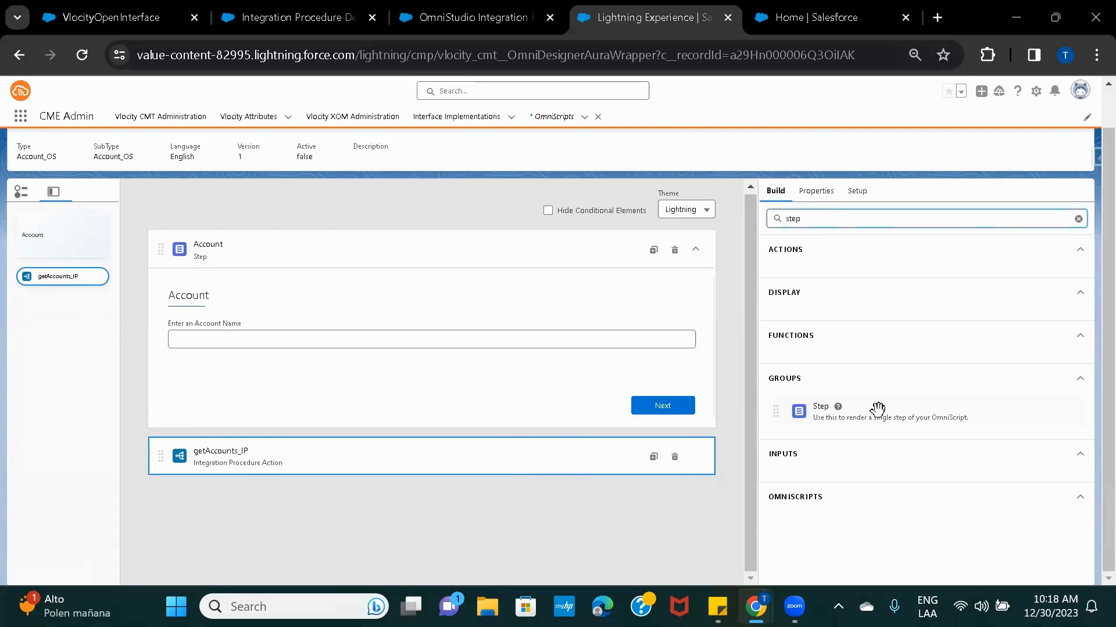
pyautogui.moveTo(878, 408); pyautogui.dragTo(455, 524)
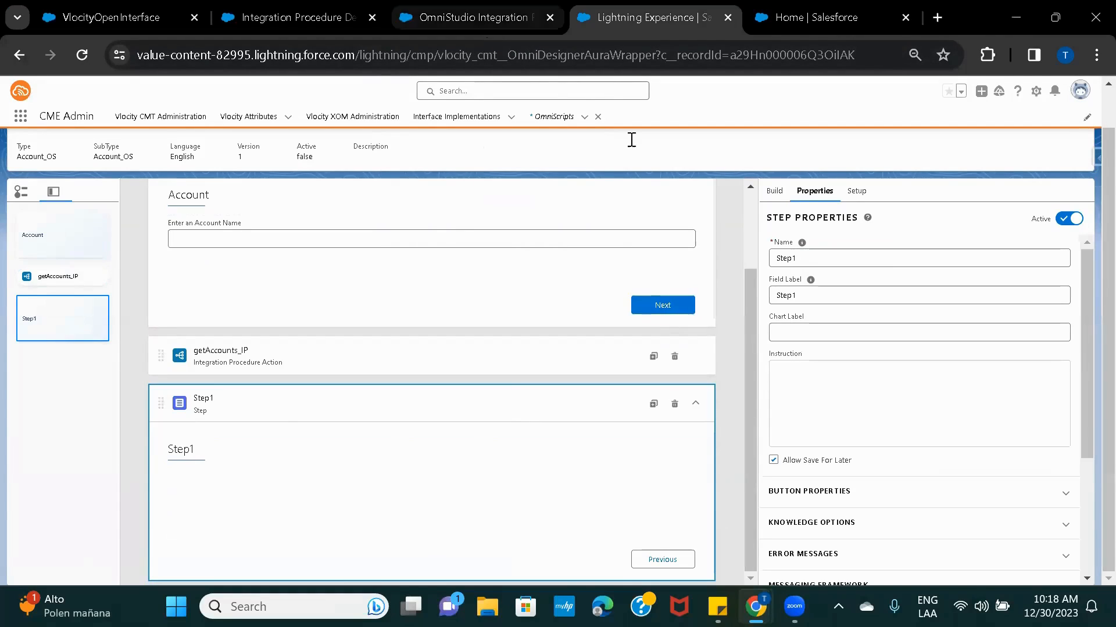
pyautogui.scroll(2, 732, 248)
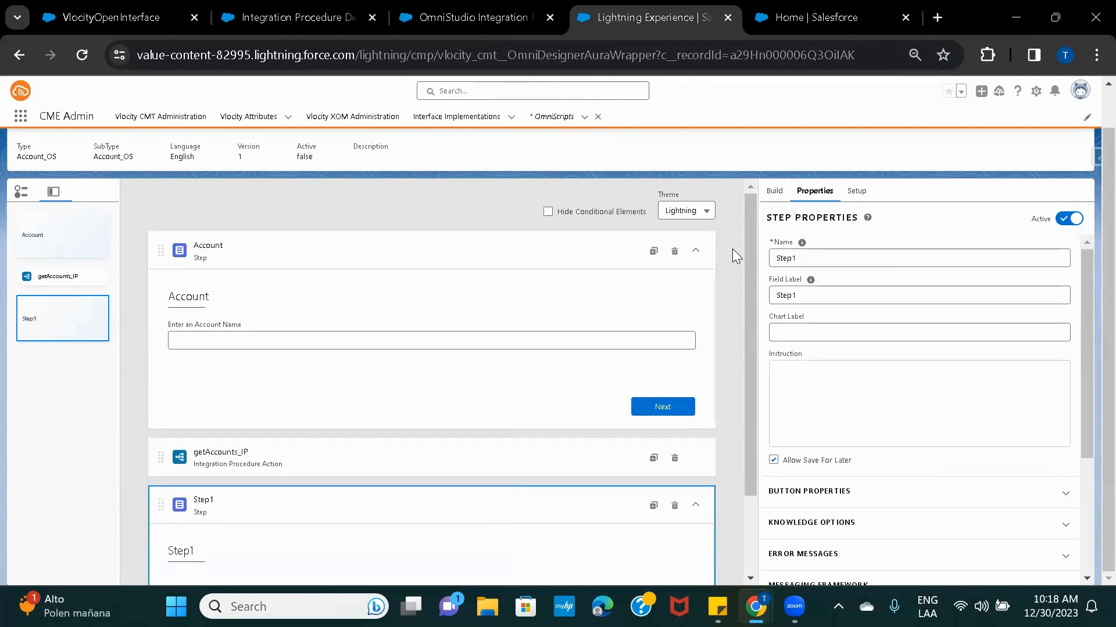
pyautogui.scroll(1, 756, 255)
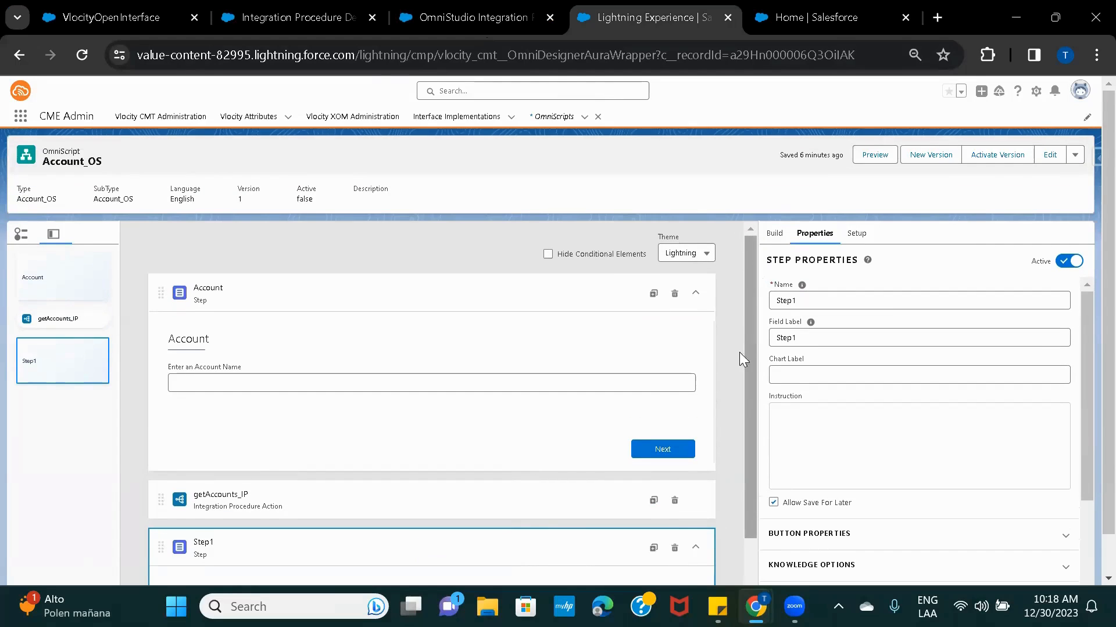
pyautogui.scroll(-2, 738, 387)
pyautogui.scroll(-1, 738, 388)
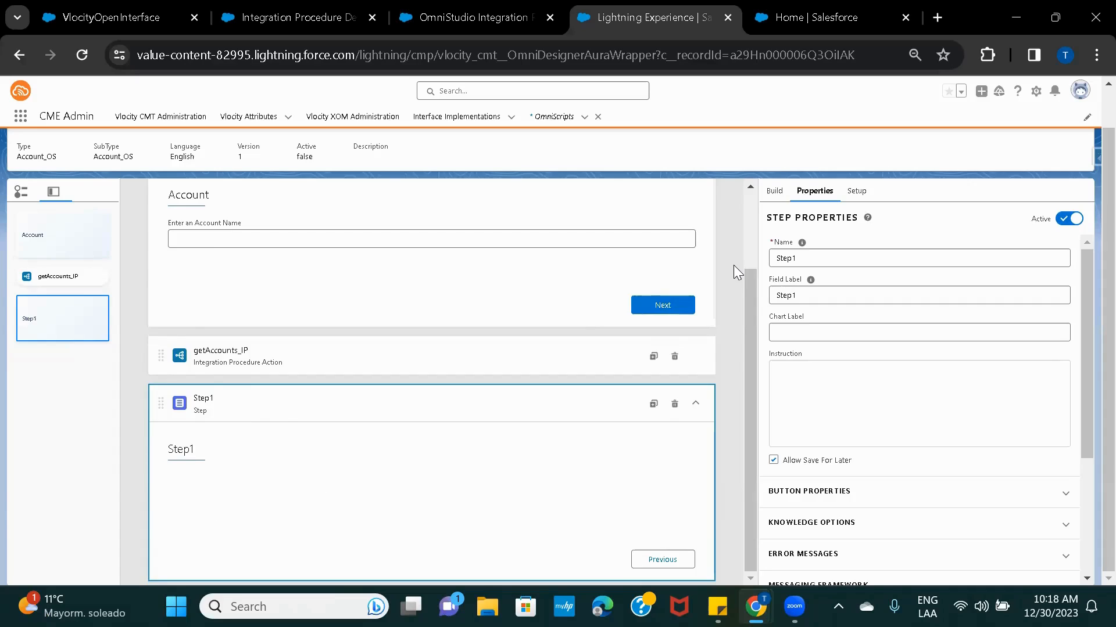
pyautogui.scroll(3, 733, 265)
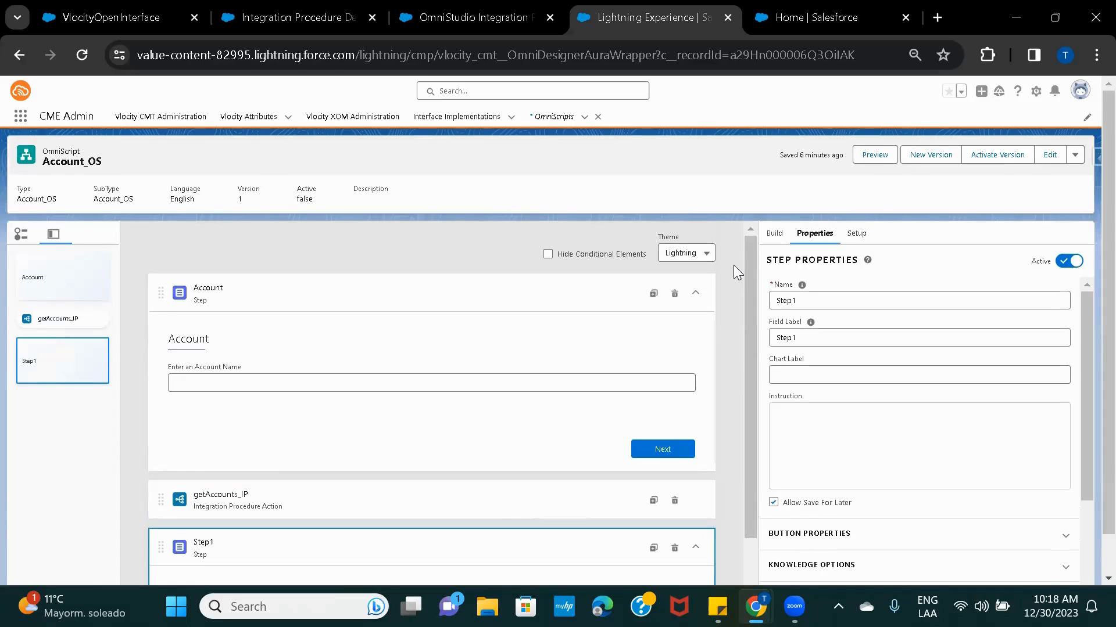
# Preview Account_OS, dismiss the getAccounts_IP error, and go to Account_getDetails_IP.
pyautogui.click(875, 154)
pyautogui.click(875, 154)
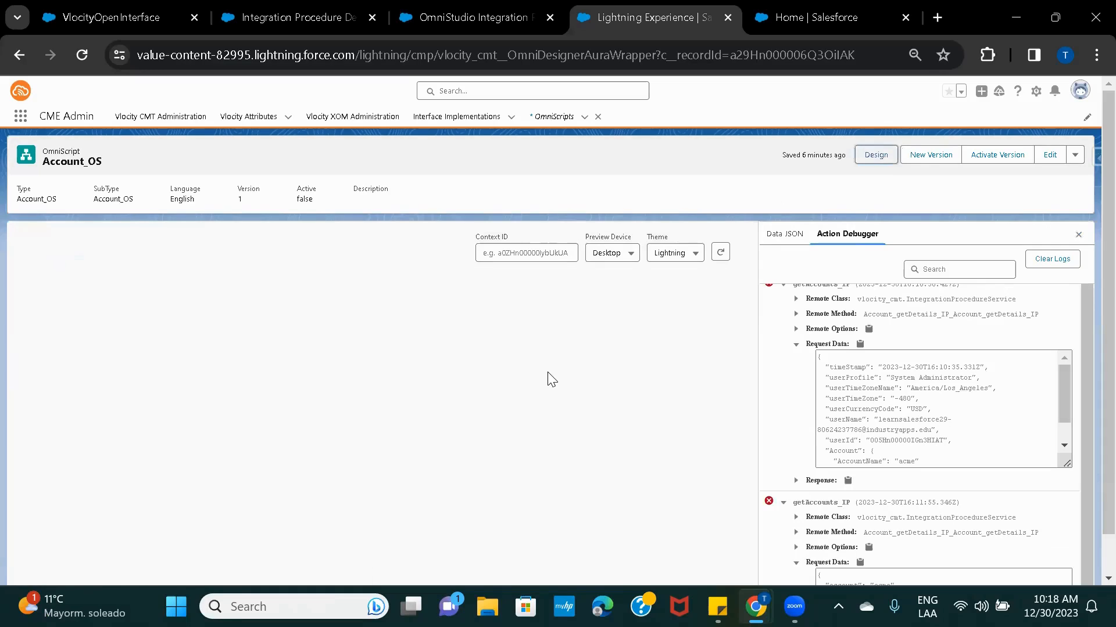
pyautogui.click(469, 17)
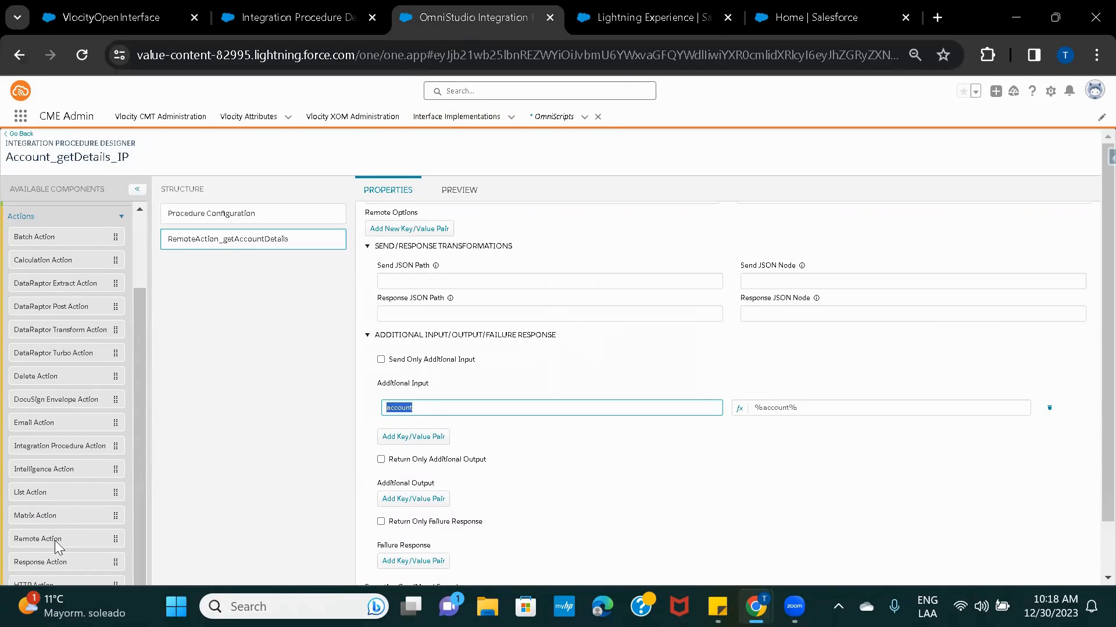
# Add a Response Action, ResponseAction1, after the remote action.
pyautogui.moveTo(42, 565); pyautogui.dragTo(224, 275)
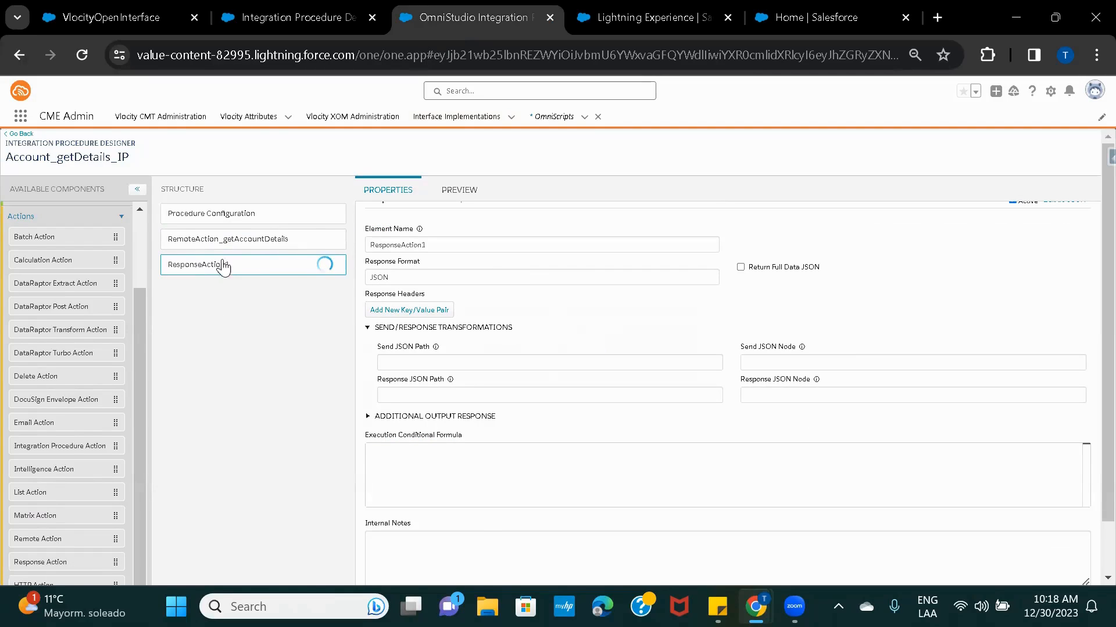
pyautogui.click(233, 240)
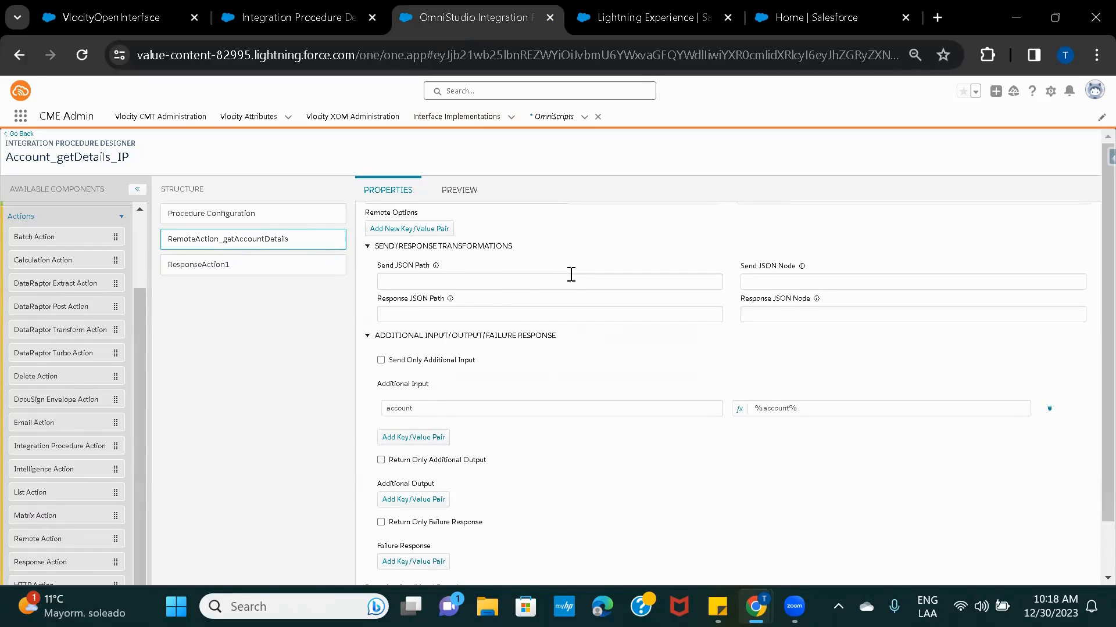
pyautogui.scroll(2, 572, 273)
pyautogui.scroll(-4, 679, 344)
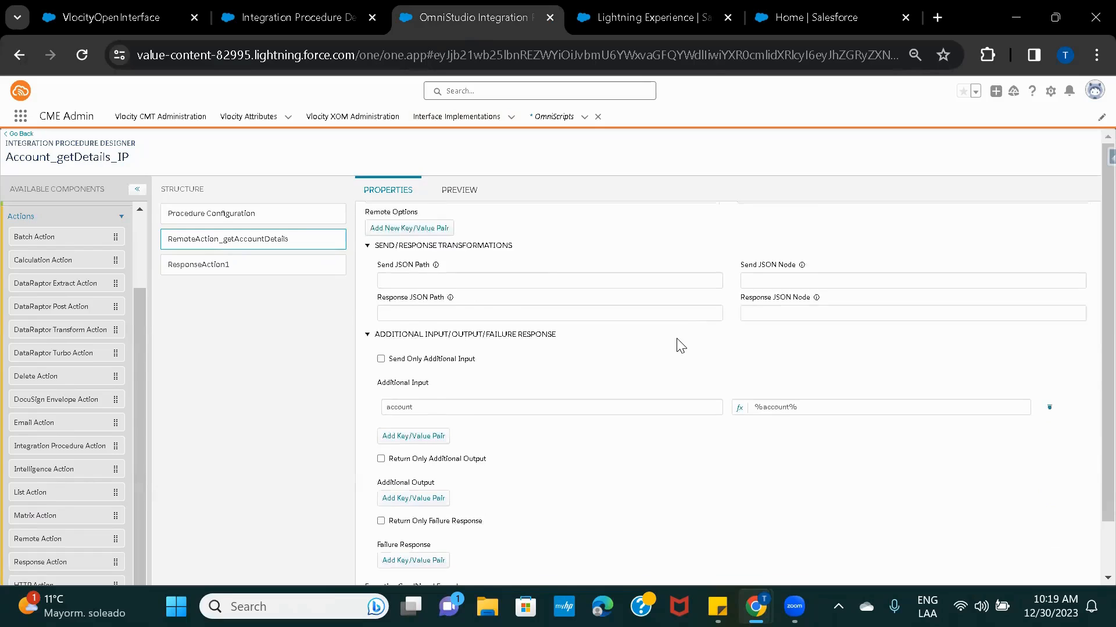
pyautogui.click(237, 271)
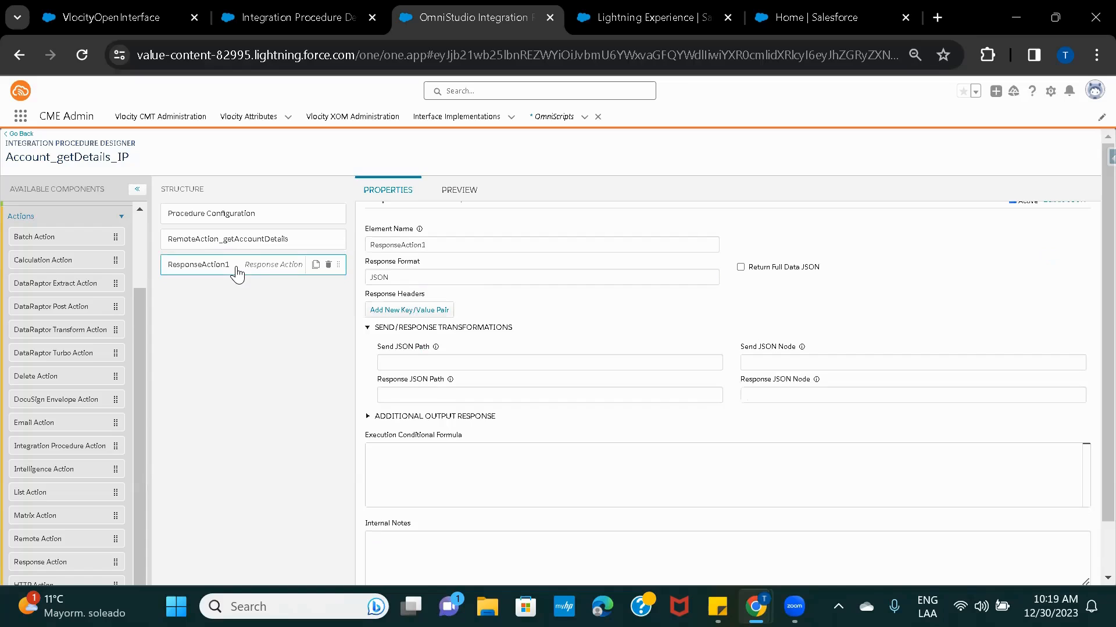
pyautogui.click(212, 246)
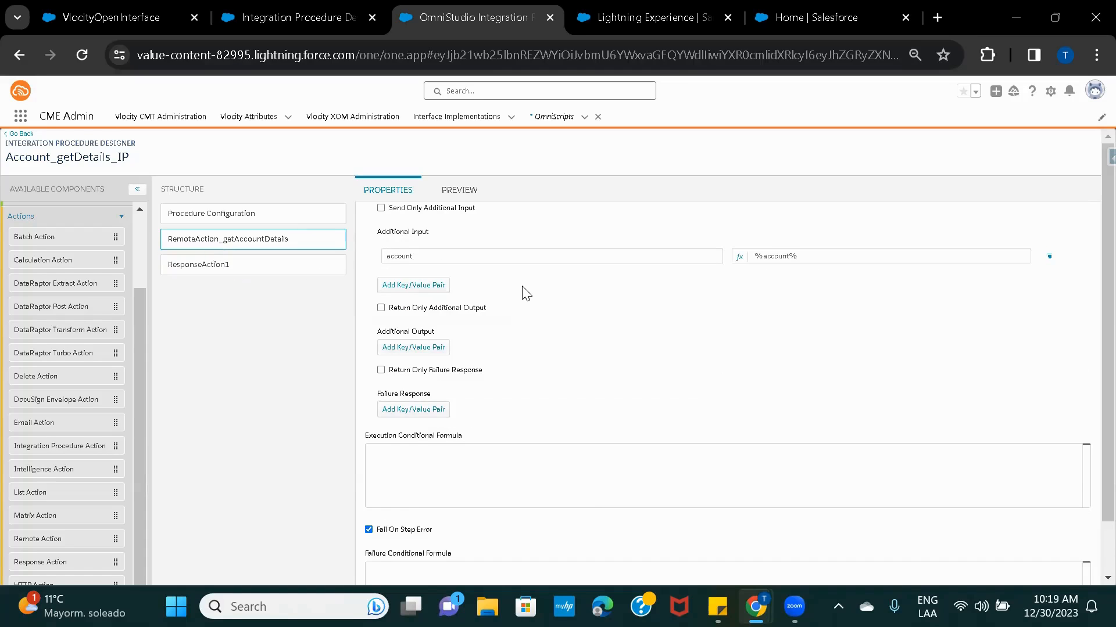
# Set ResponseAction1's Send JSON Path to RemoteAction_getAccountDetails.
pyautogui.click(489, 262)
pyautogui.doubleClick(489, 262)
pyautogui.hotkey('ctrl', 'c')
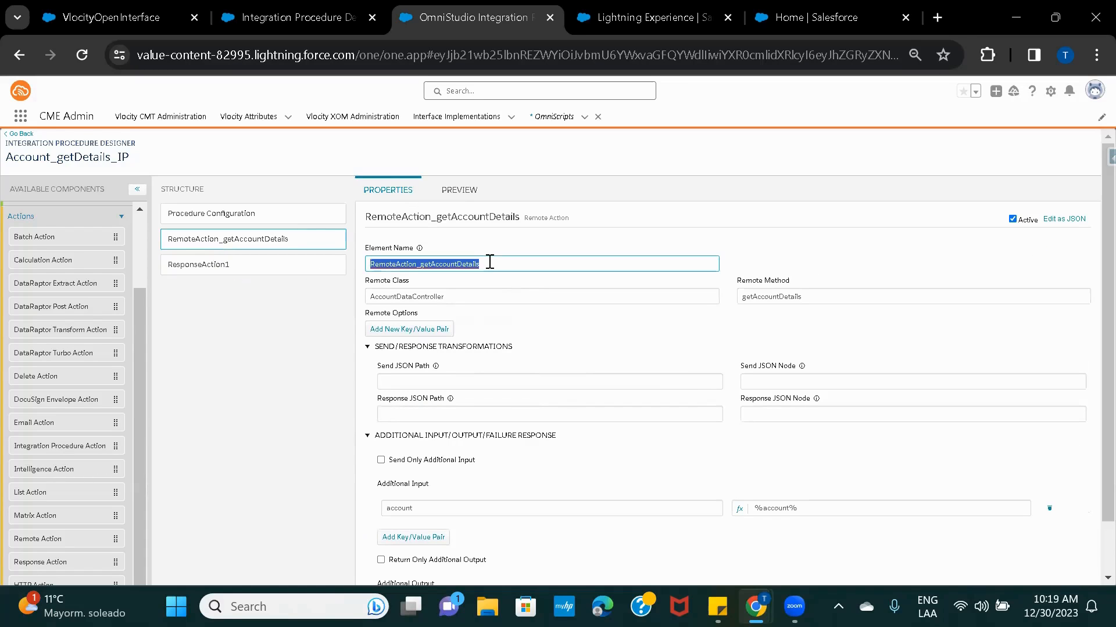
pyautogui.click(201, 270)
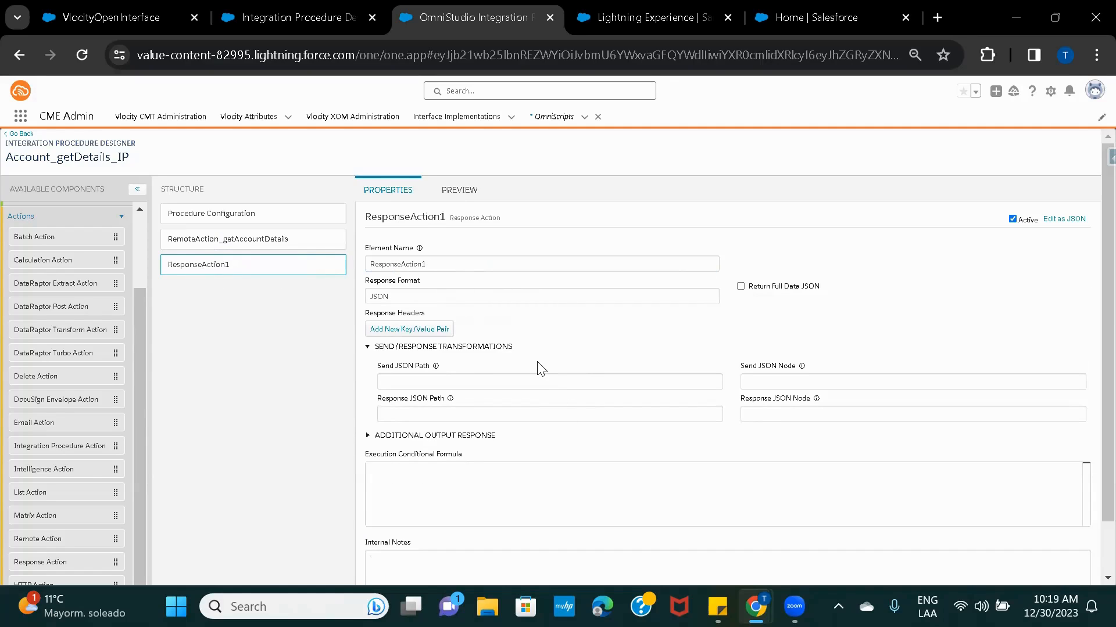
pyautogui.click(464, 380)
pyautogui.hotkey('ctrl', 'v')
pyautogui.click(602, 357)
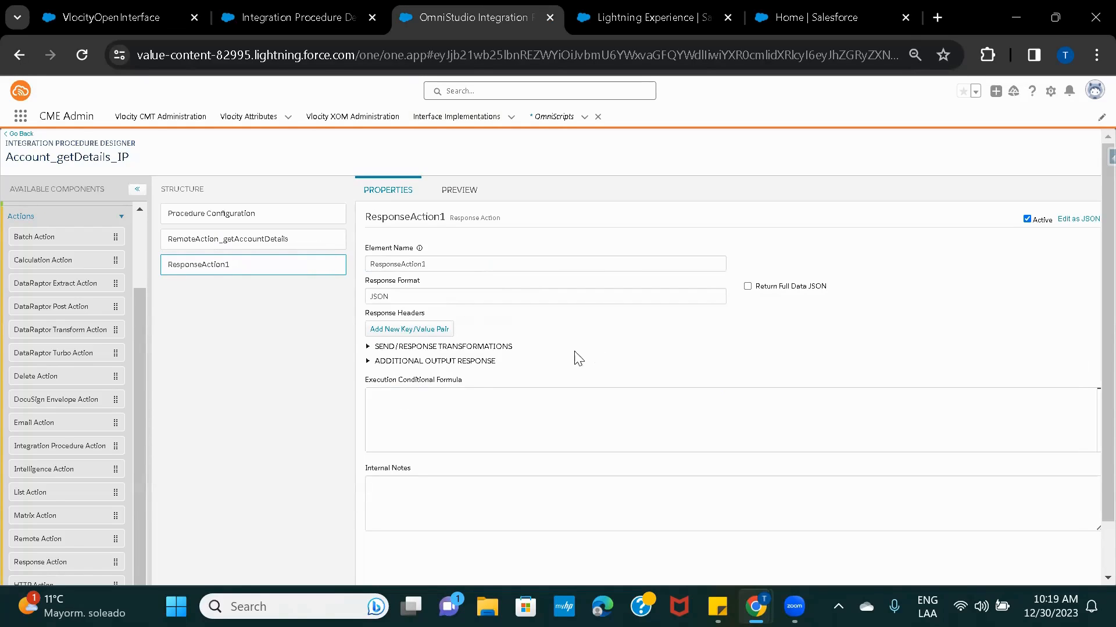
pyautogui.click(369, 347)
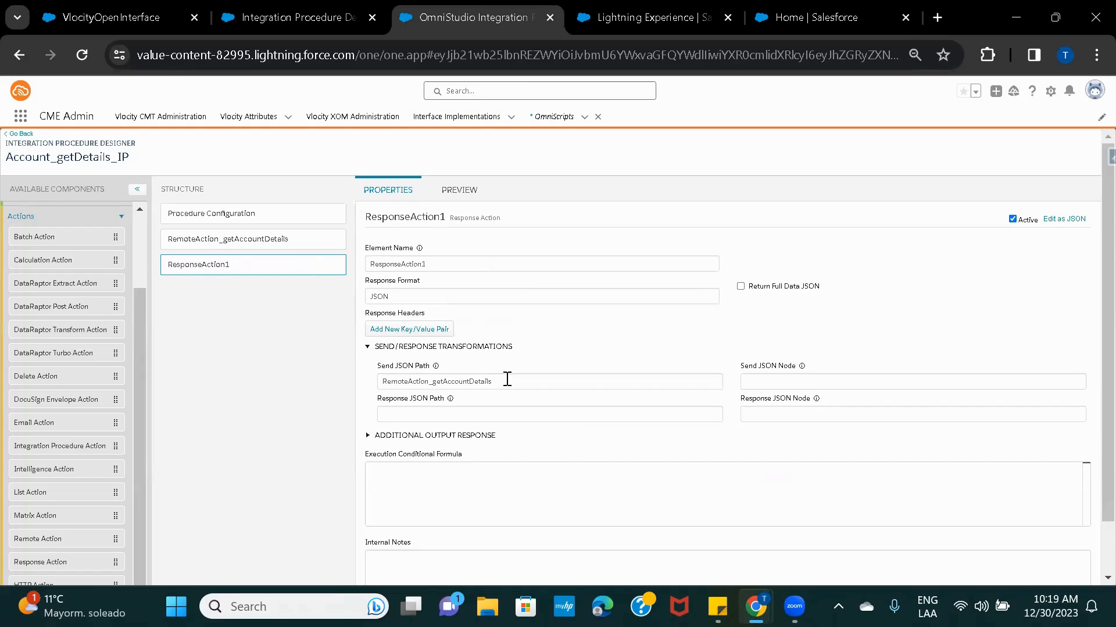
# Activate the Account_getDetails_IP version and return to the Account_OS OmniScript.
pyautogui.moveTo(756, 607)
pyautogui.click(836, 531)
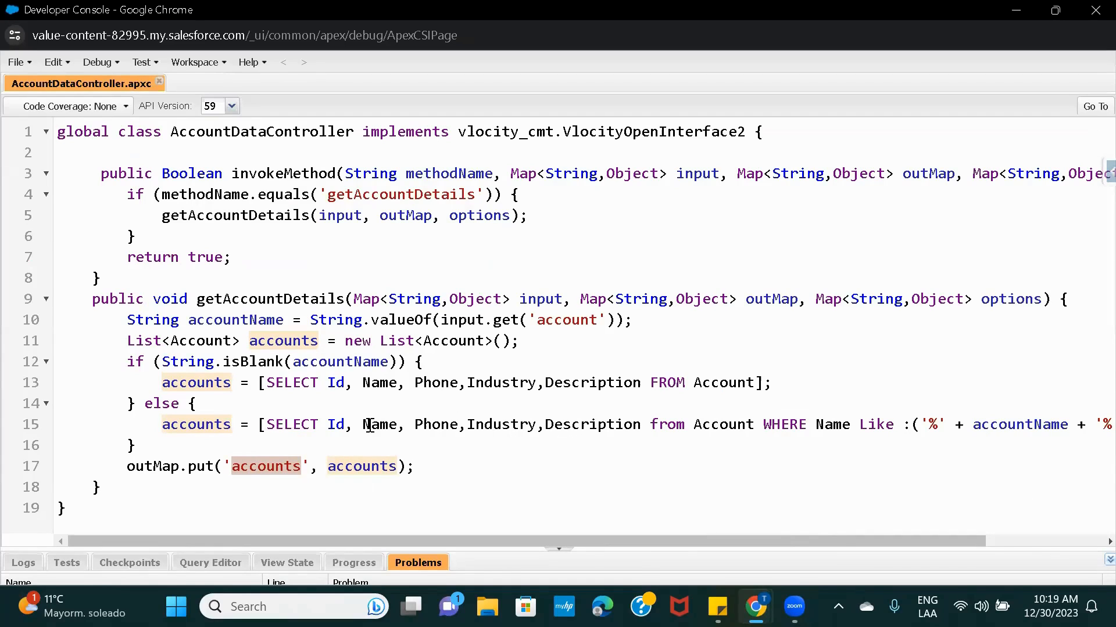
pyautogui.click(1010, 16)
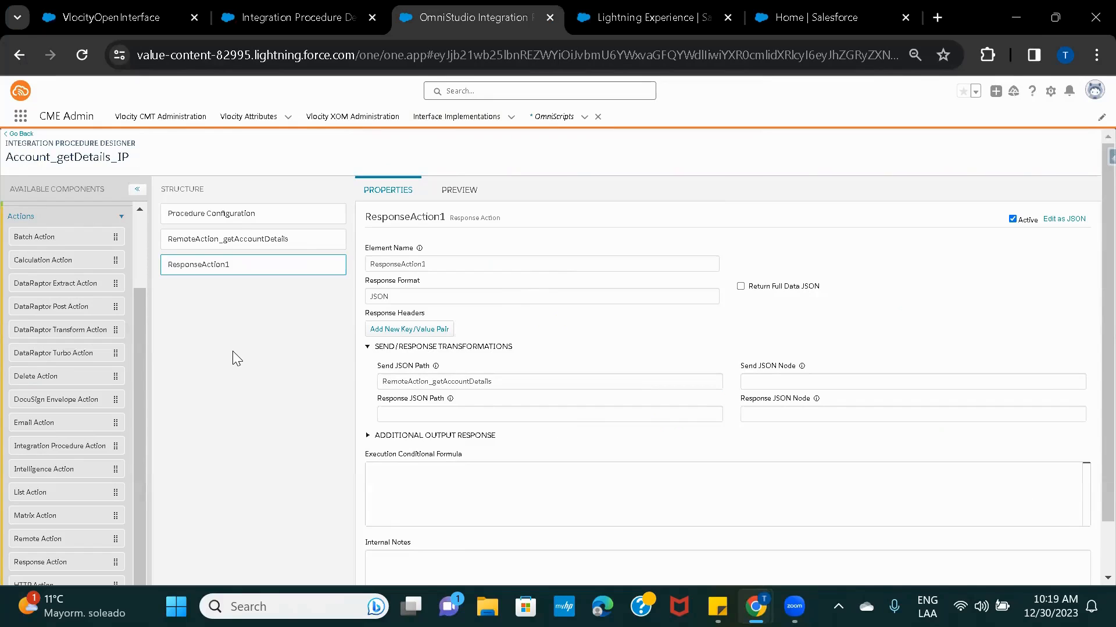
pyautogui.click(224, 221)
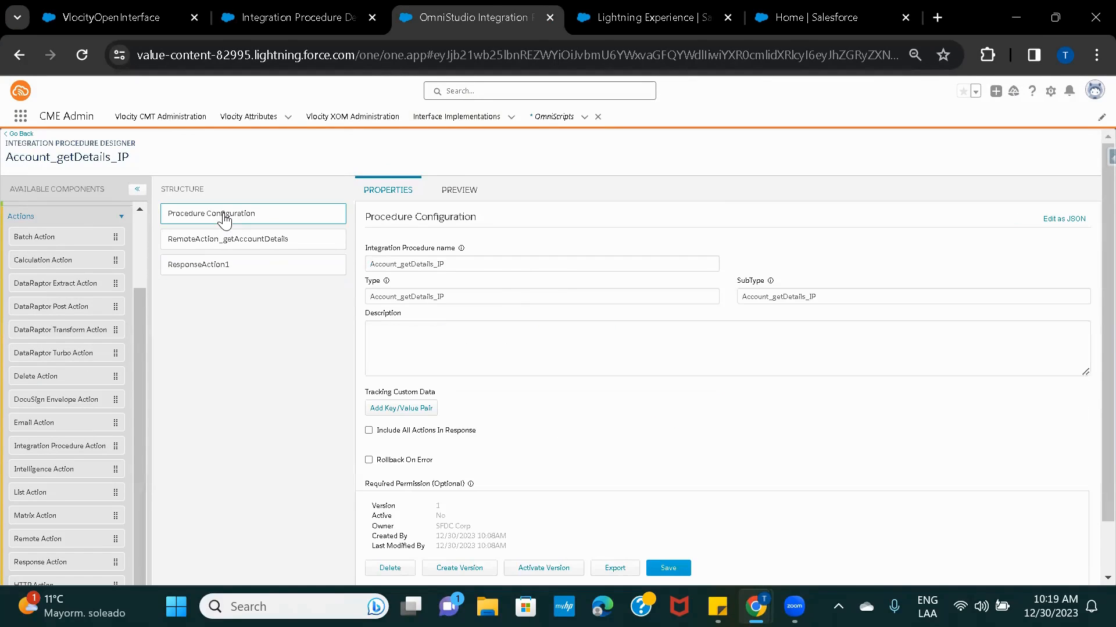
pyautogui.click(530, 569)
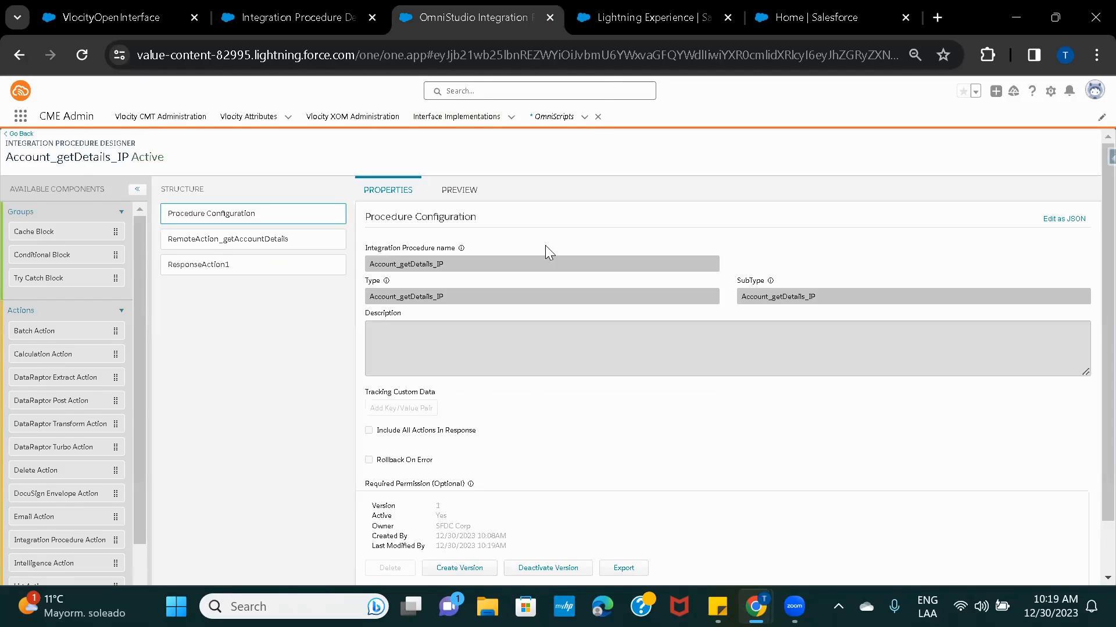
pyautogui.click(629, 10)
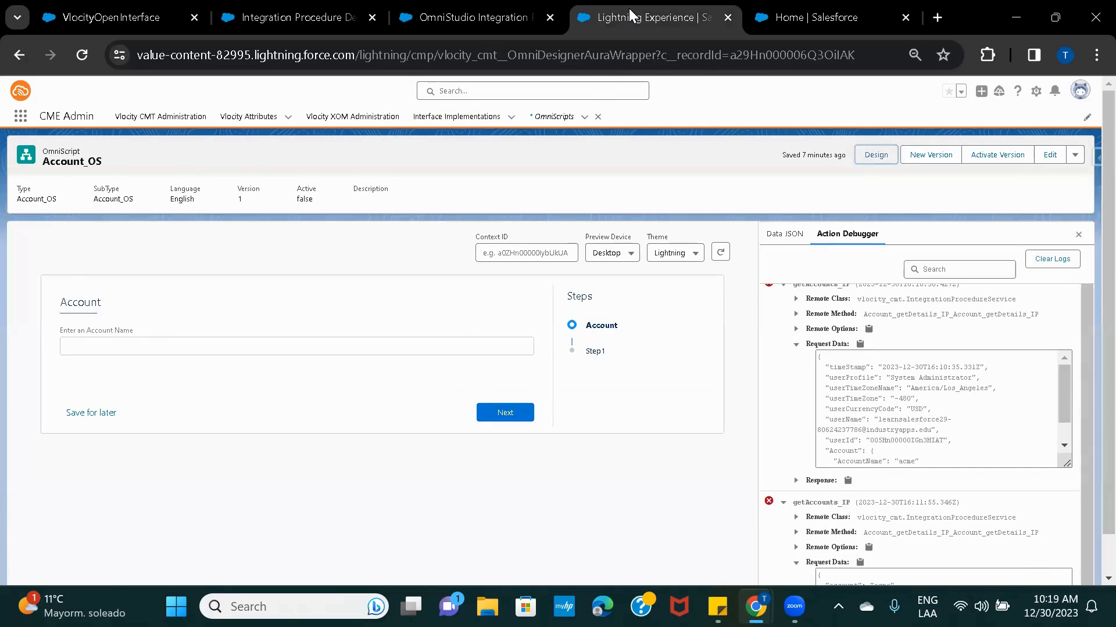
# Reload the preview, clear the old logs, and rerun it for account 'outfront'.
pyautogui.click(720, 253)
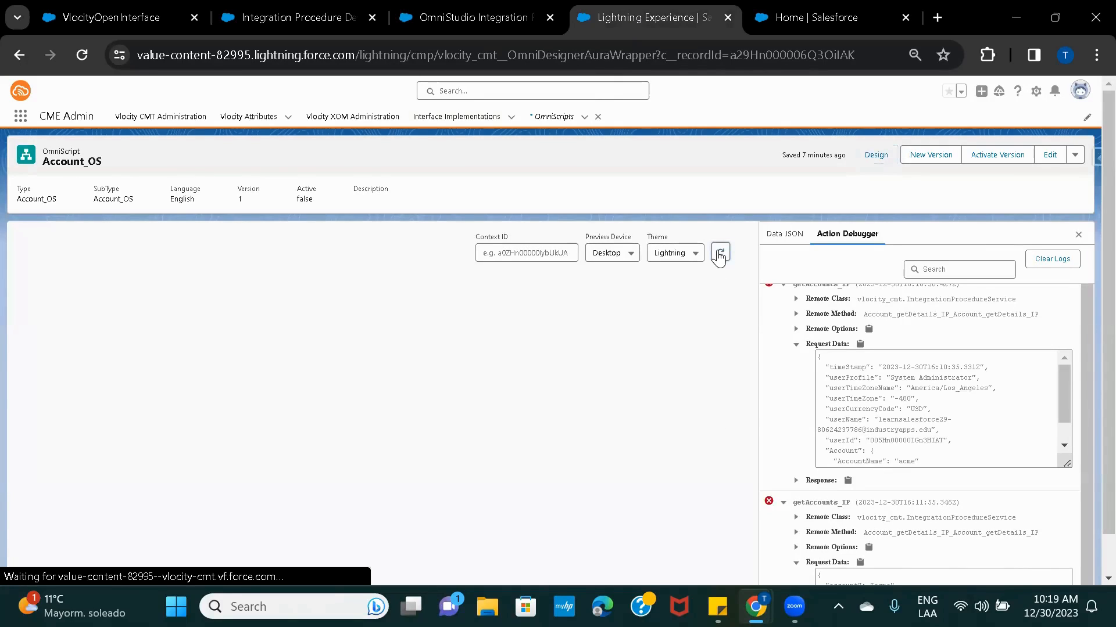
pyautogui.click(1059, 259)
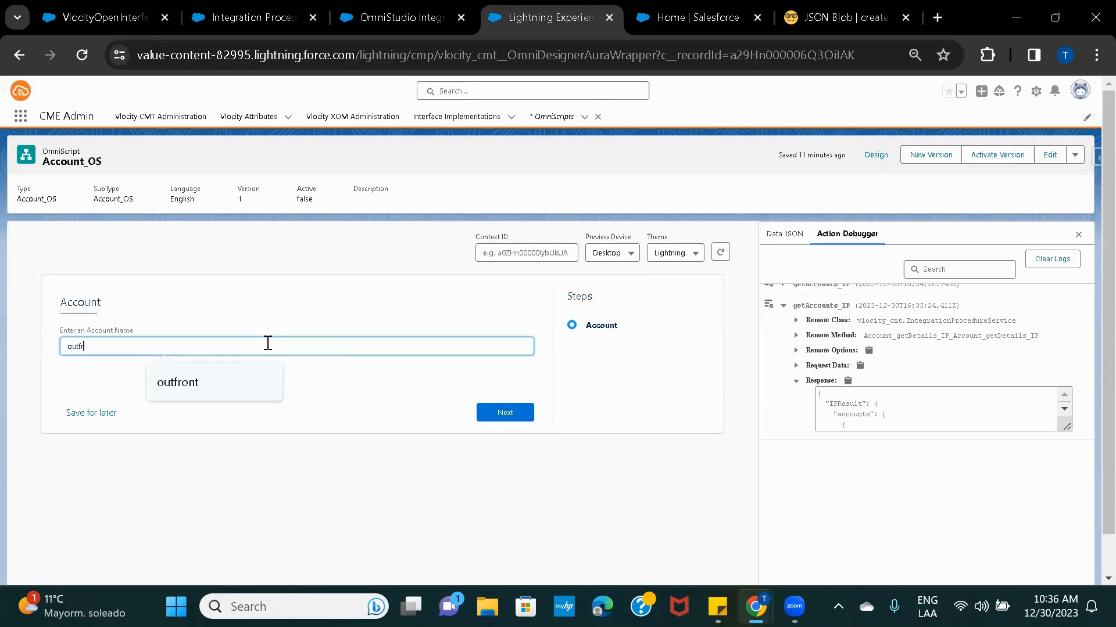
pyautogui.write('ont')
pyautogui.click(499, 412)
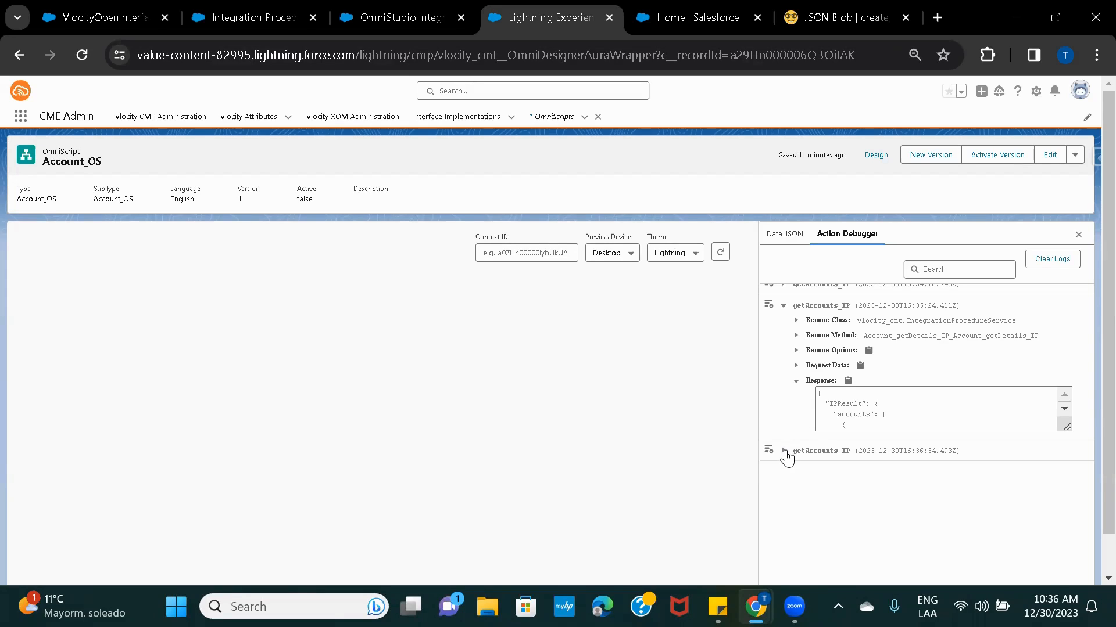
# Expand the newest getAccounts_IP log's request and response, and select the response JSON.
pyautogui.click(783, 452)
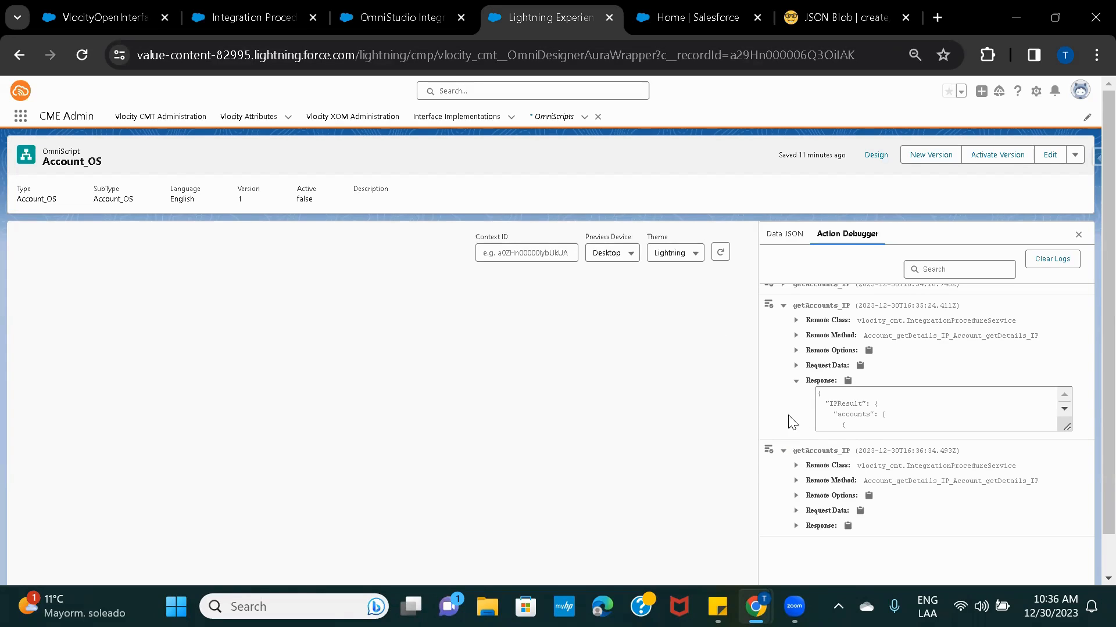
pyautogui.scroll(-1, 787, 427)
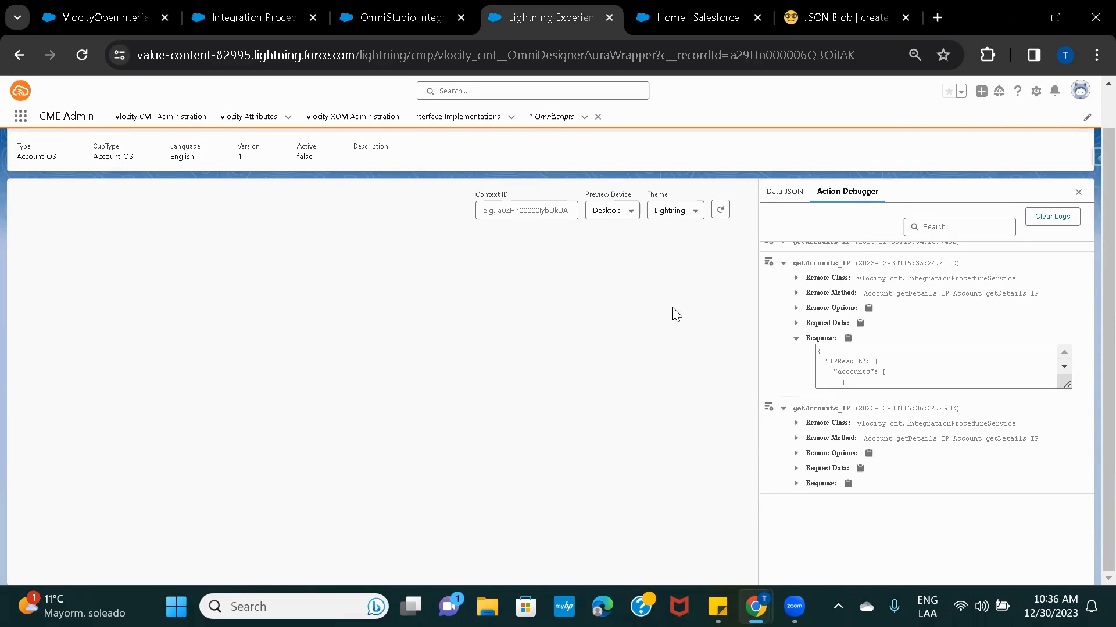
pyautogui.click(796, 468)
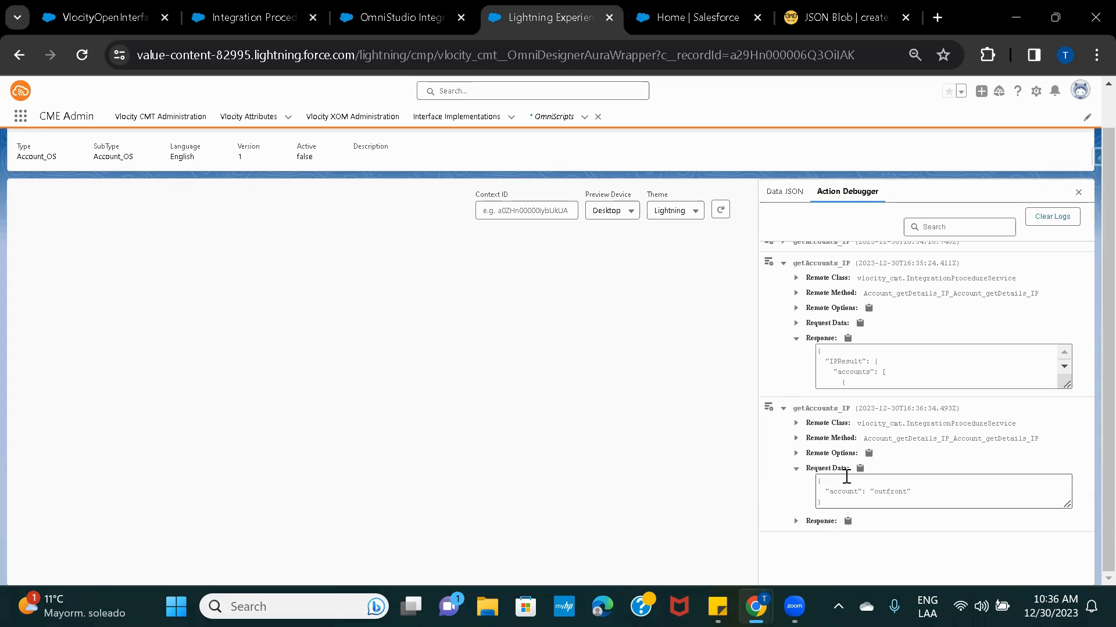
pyautogui.click(796, 521)
pyautogui.click(885, 544)
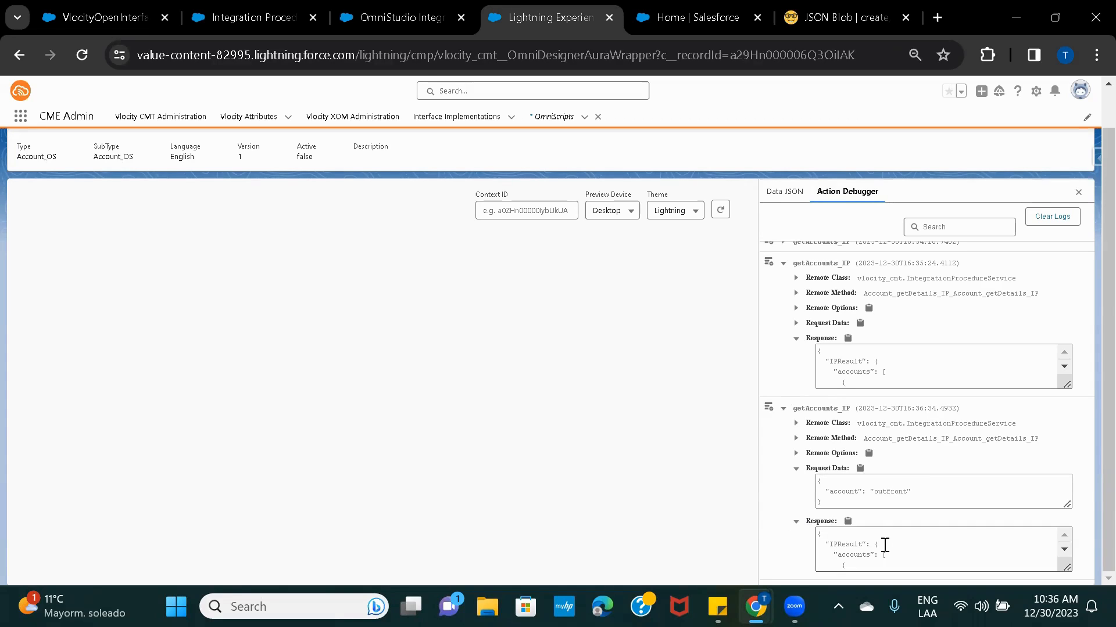
pyautogui.hotkey('ctrl', 'a')
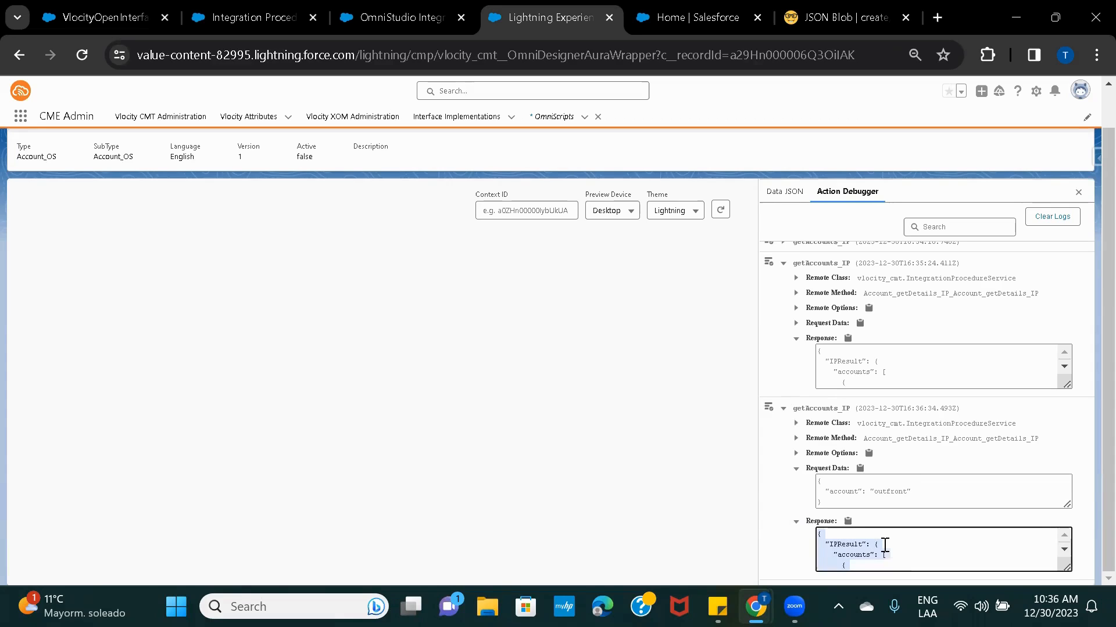
pyautogui.click(832, 15)
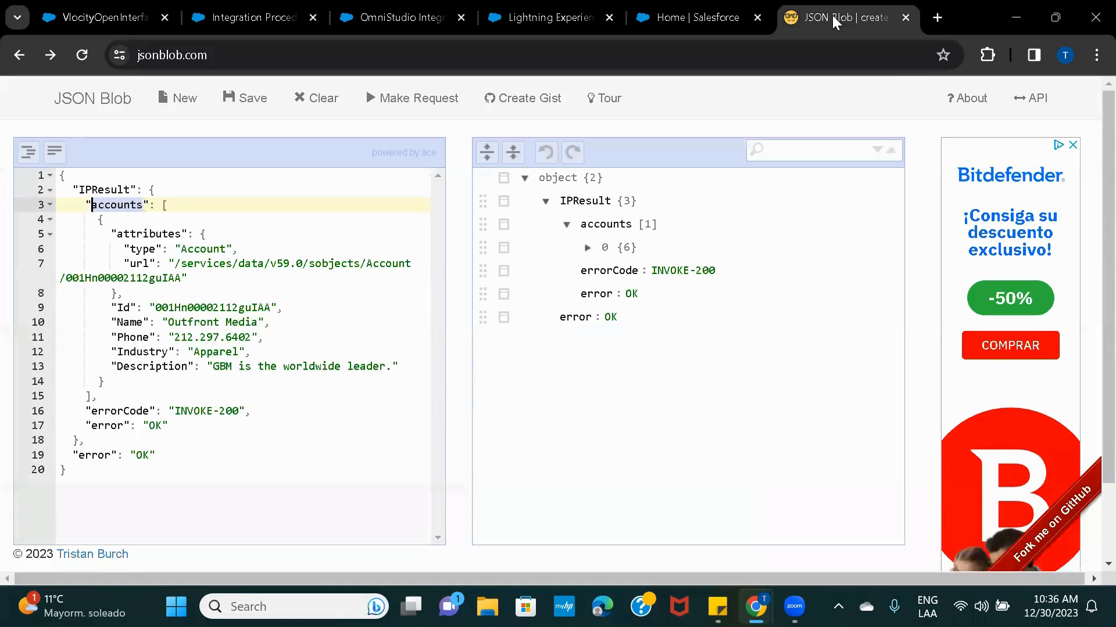
# Paste the copied response into JSON Blob and expand IPResult and its accounts array.
pyautogui.click(278, 261)
pyautogui.hotkey('ctrl', 'a')
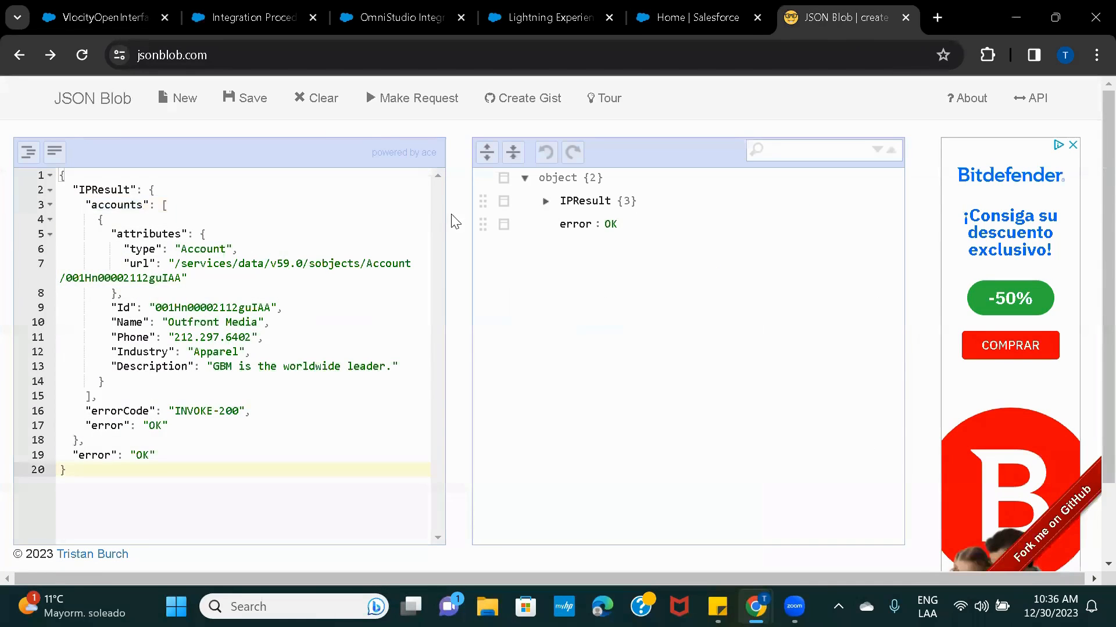
pyautogui.click(545, 201)
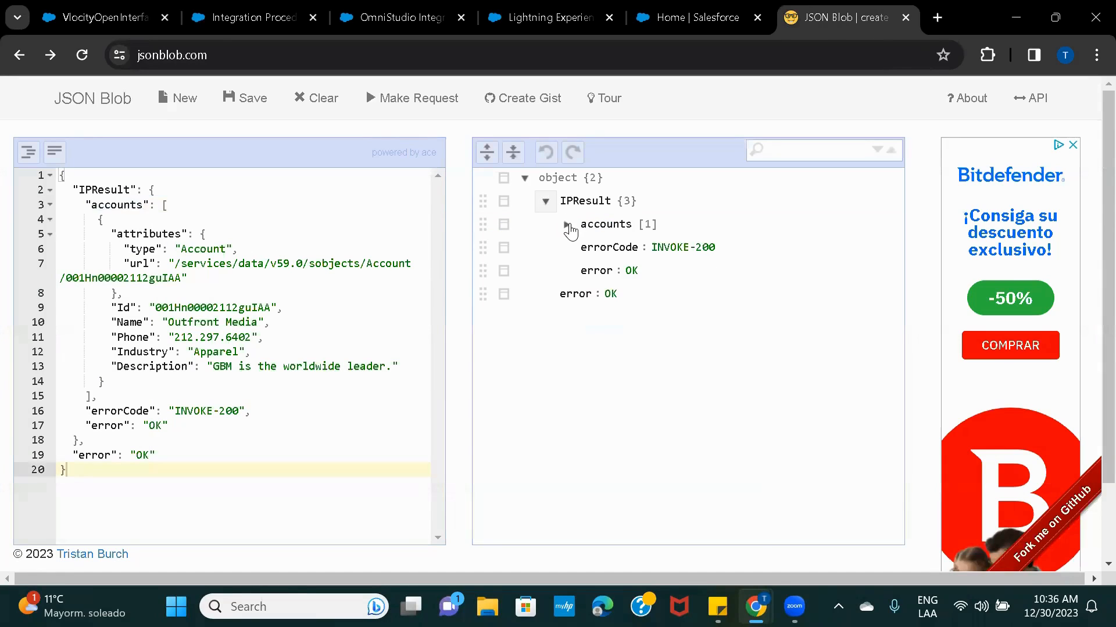
pyautogui.click(567, 226)
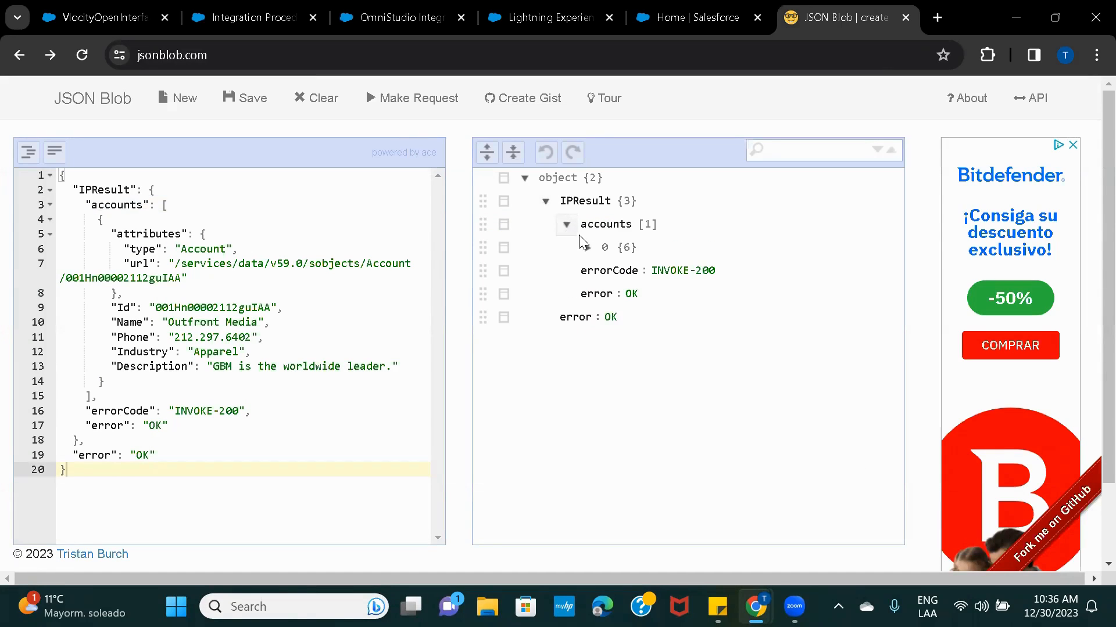
pyautogui.click(549, 16)
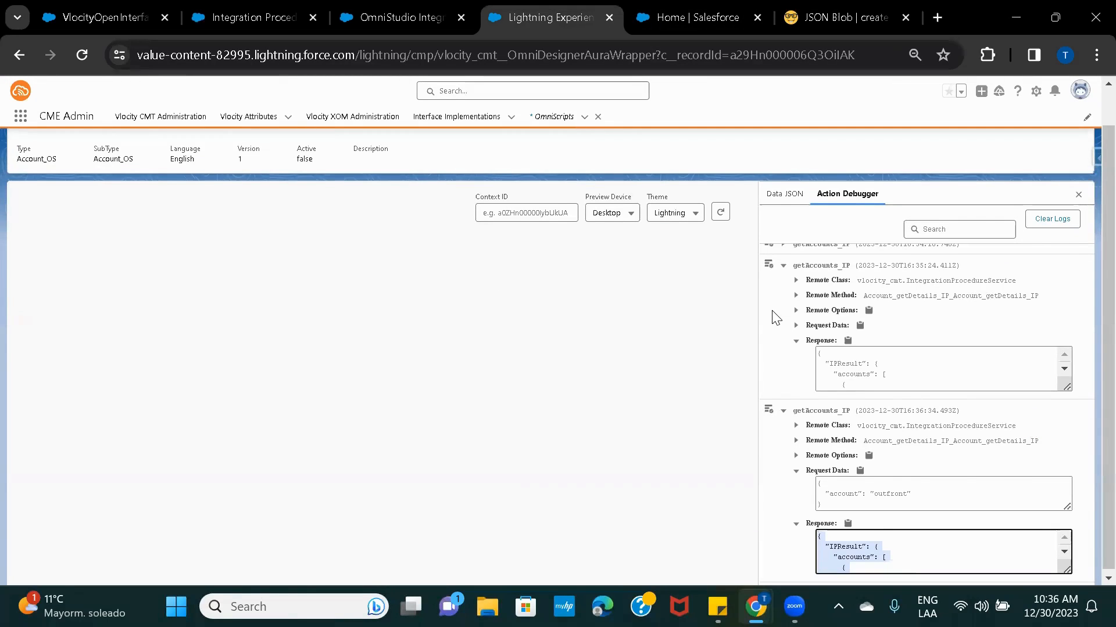
# Search for 'step' and drop a new Step, Step1, below the getAccounts_IP action.
pyautogui.scroll(1, 773, 316)
pyautogui.click(865, 162)
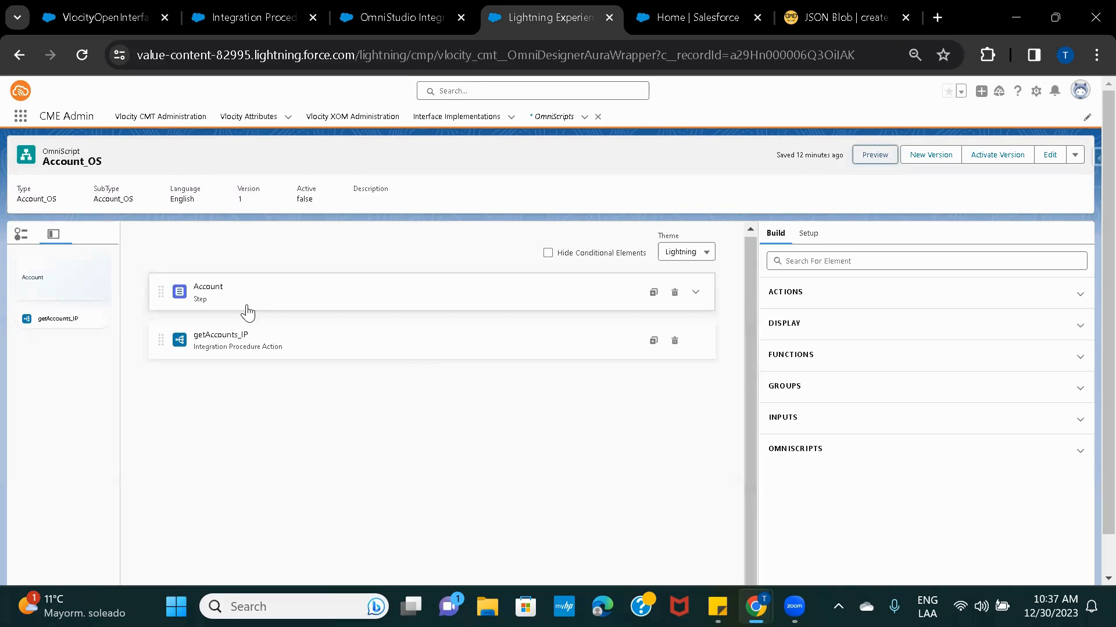
pyautogui.click(811, 260)
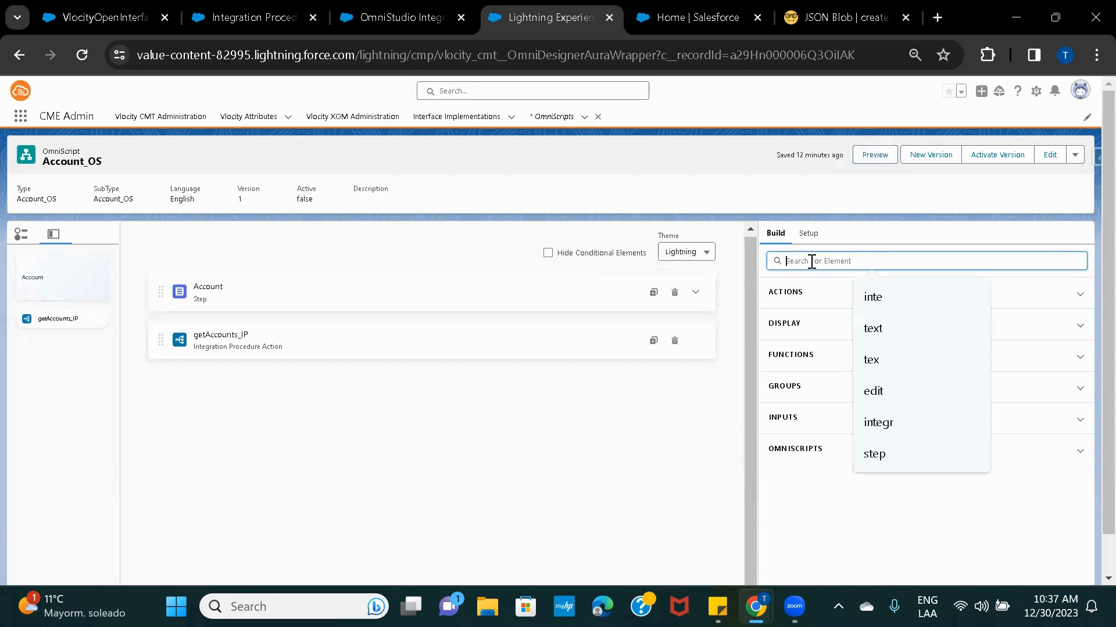
pyautogui.write('step')
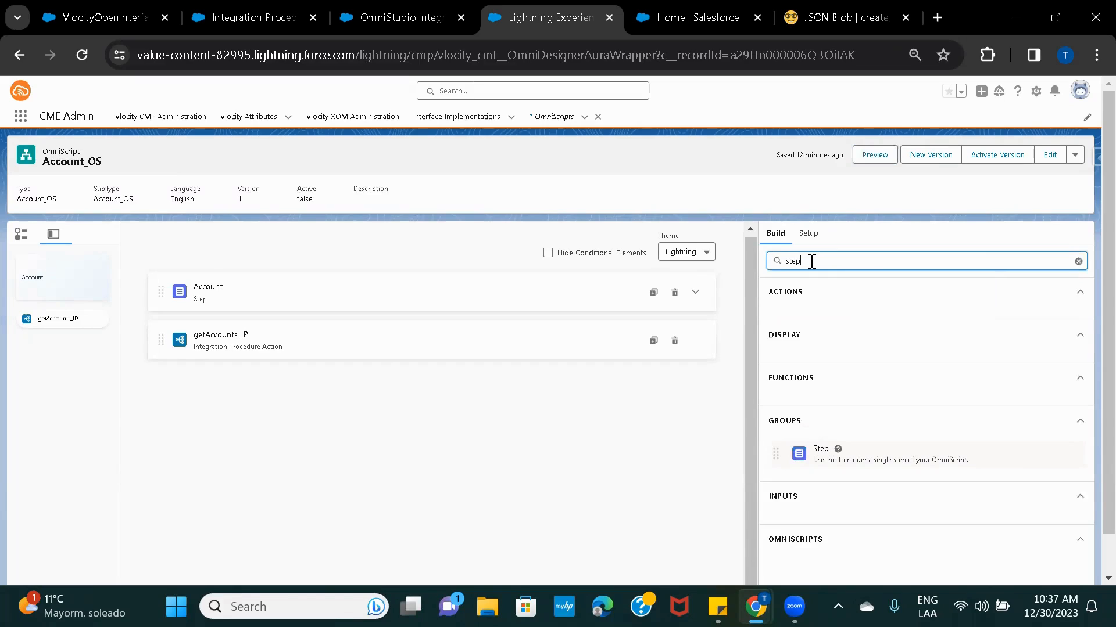
pyautogui.moveTo(867, 452)
pyautogui.mouseDown()
pyautogui.moveTo(448, 424)
pyautogui.moveTo(430, 401)
pyautogui.mouseUp()
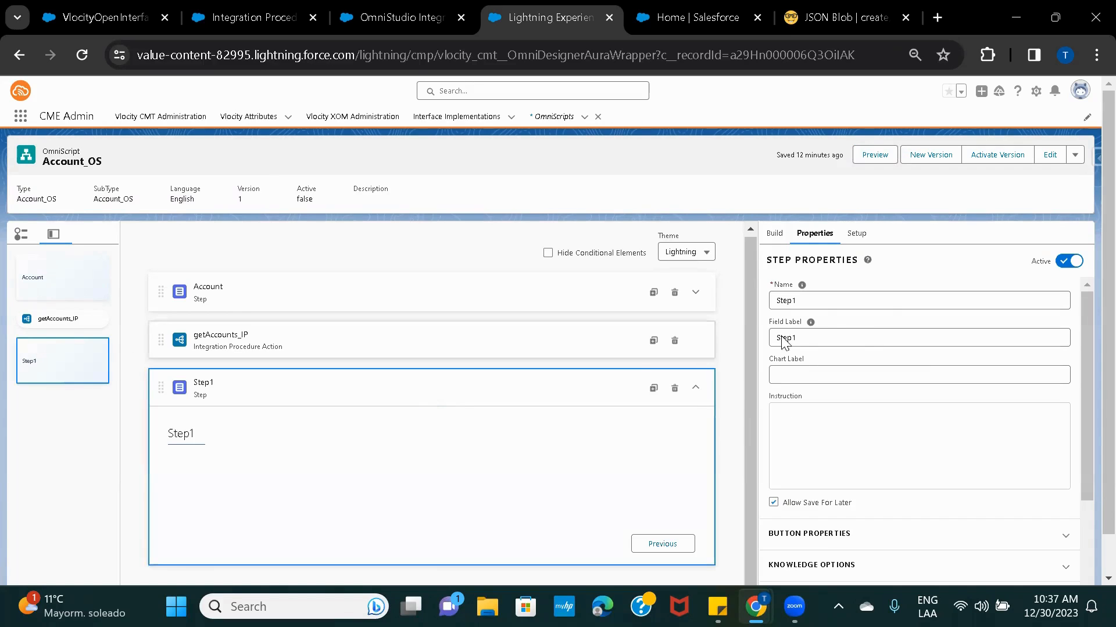
pyautogui.click(812, 297)
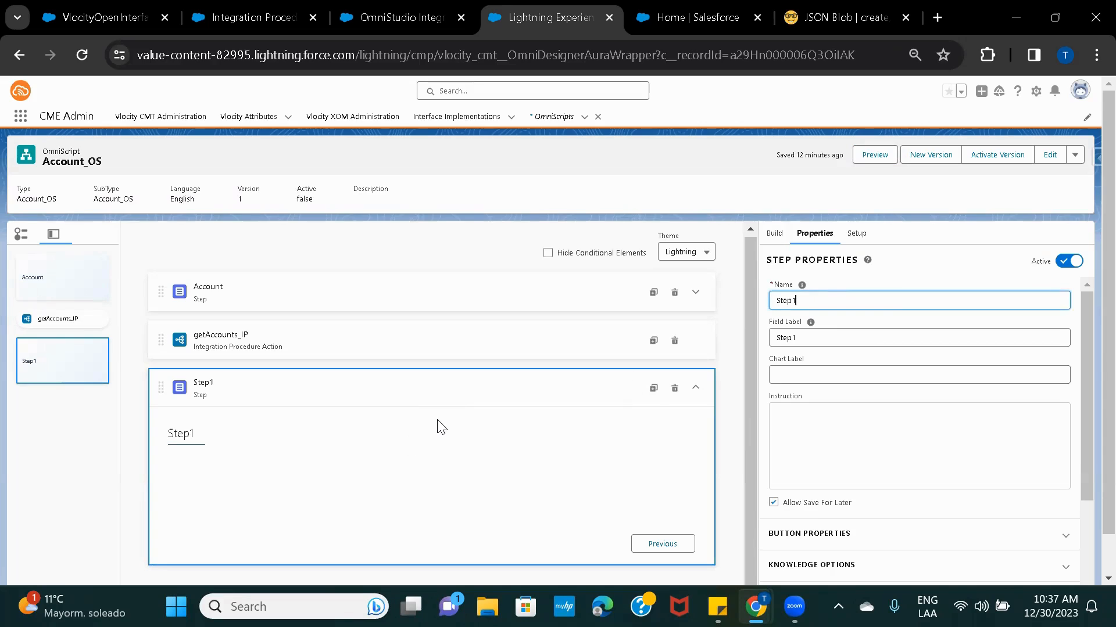
pyautogui.click(813, 17)
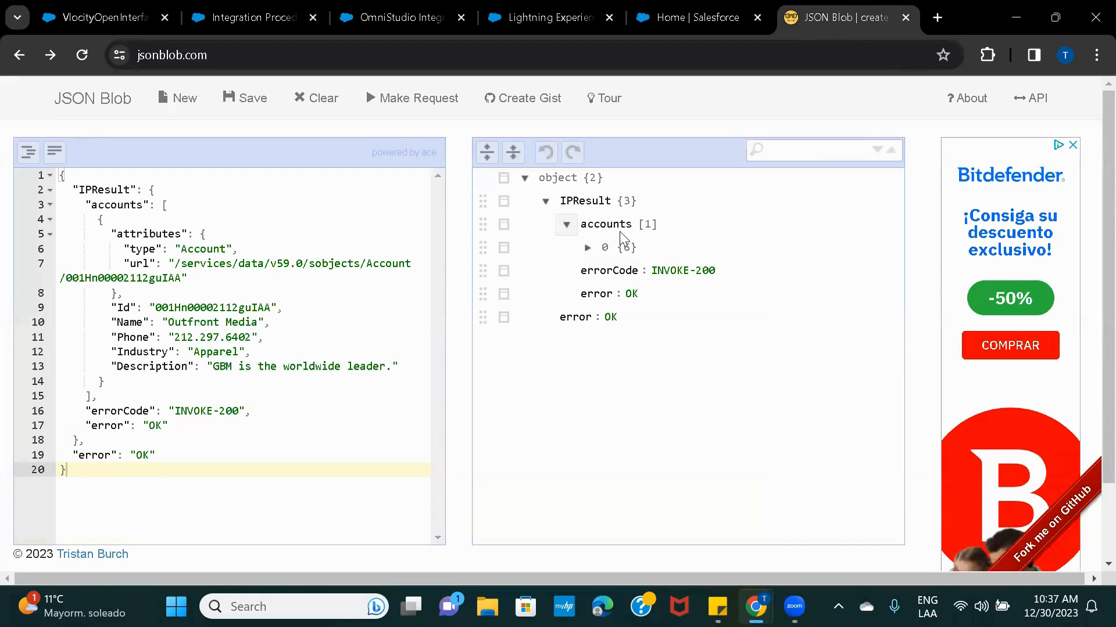
# Select the IPResult and accounts key names in the JSON Blob response.
pyautogui.click(550, 17)
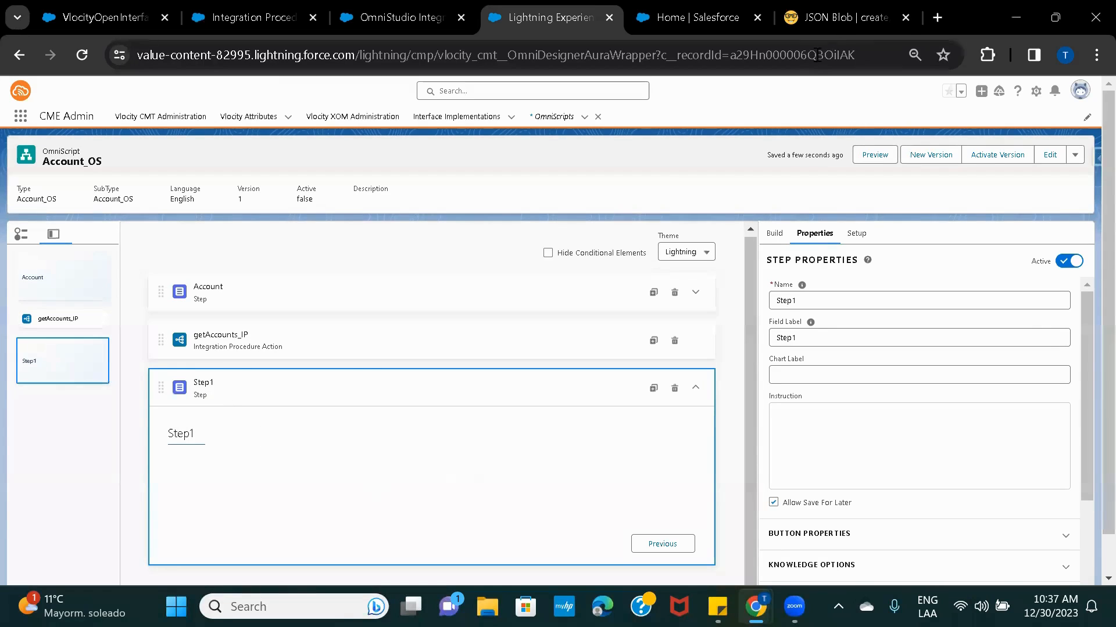
pyautogui.click(835, 16)
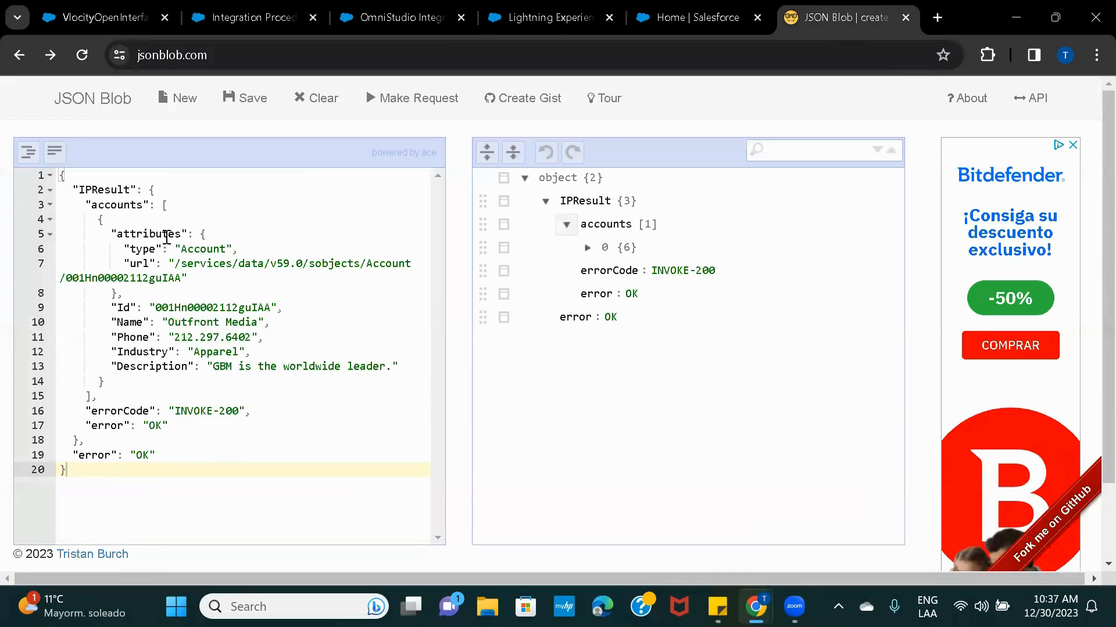
pyautogui.doubleClick(110, 192)
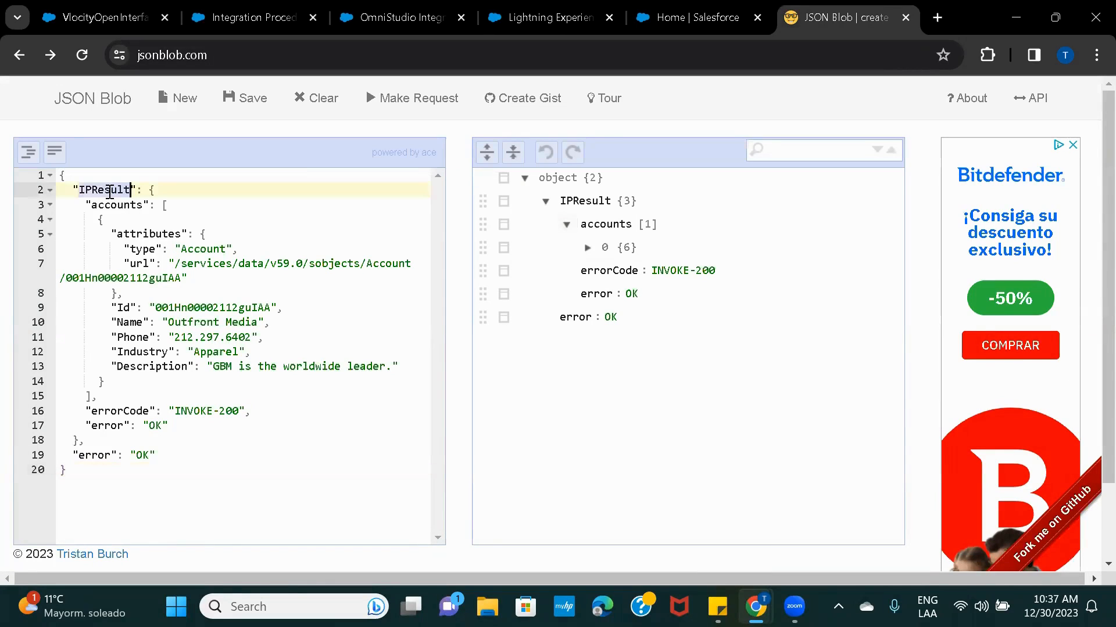
pyautogui.doubleClick(126, 206)
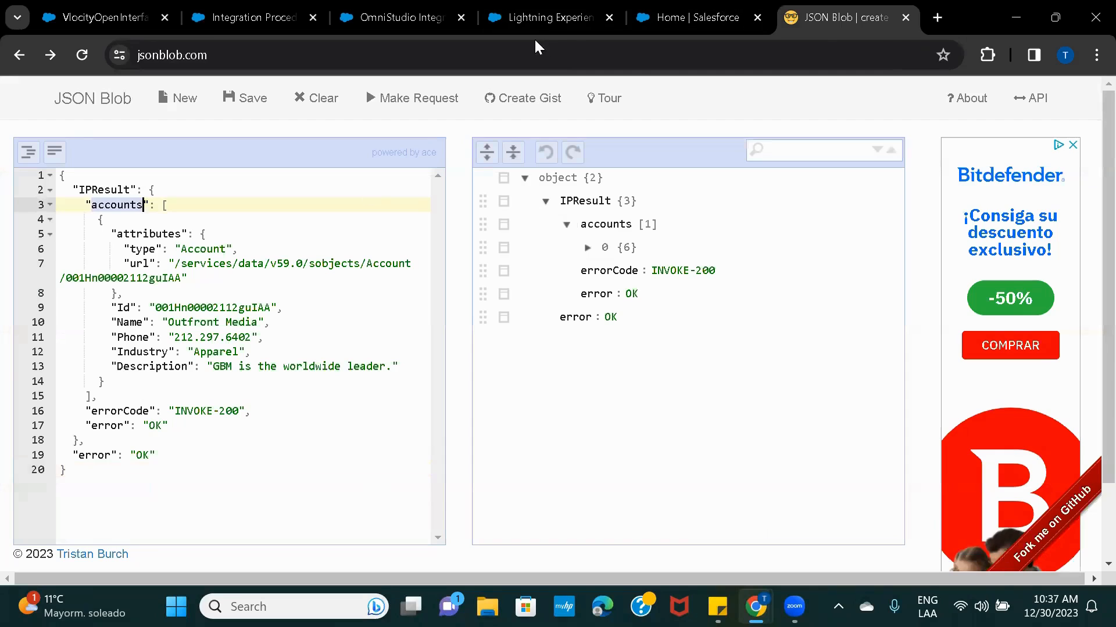
pyautogui.click(508, 19)
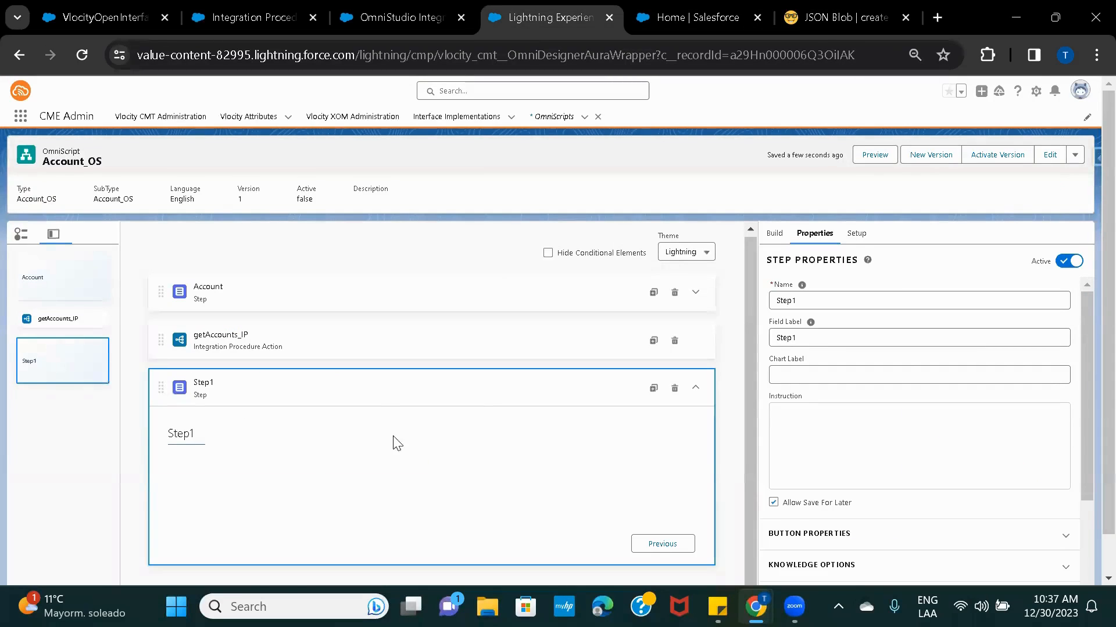
# Search for 'edit' and add an Edit Block, EditBlock1, inside Step1.
pyautogui.click(775, 235)
pyautogui.doubleClick(818, 260)
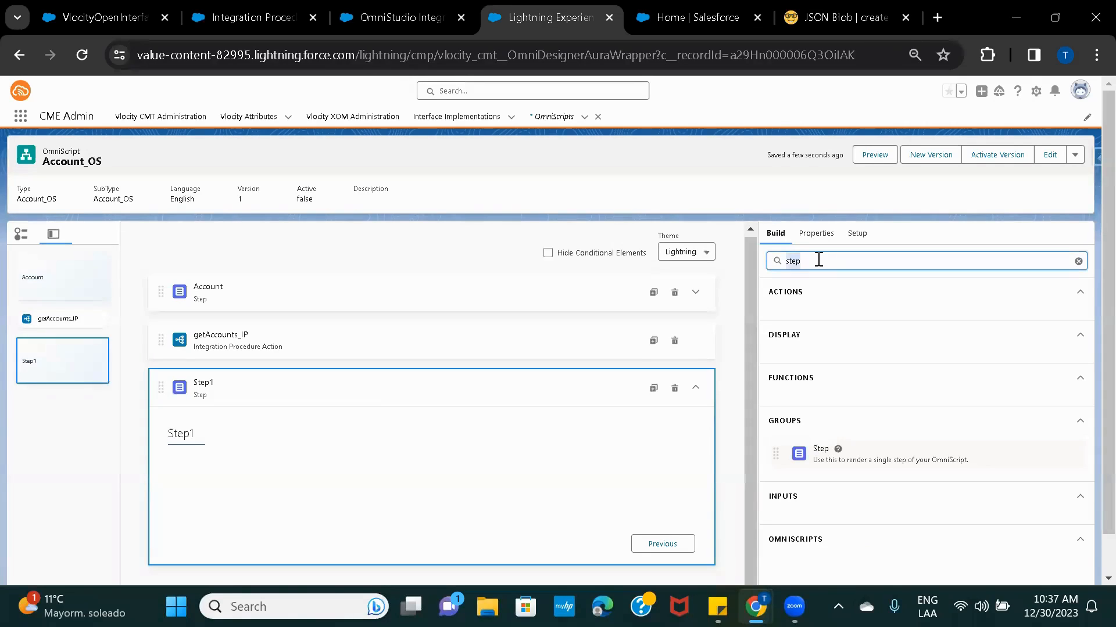
pyautogui.write('edit')
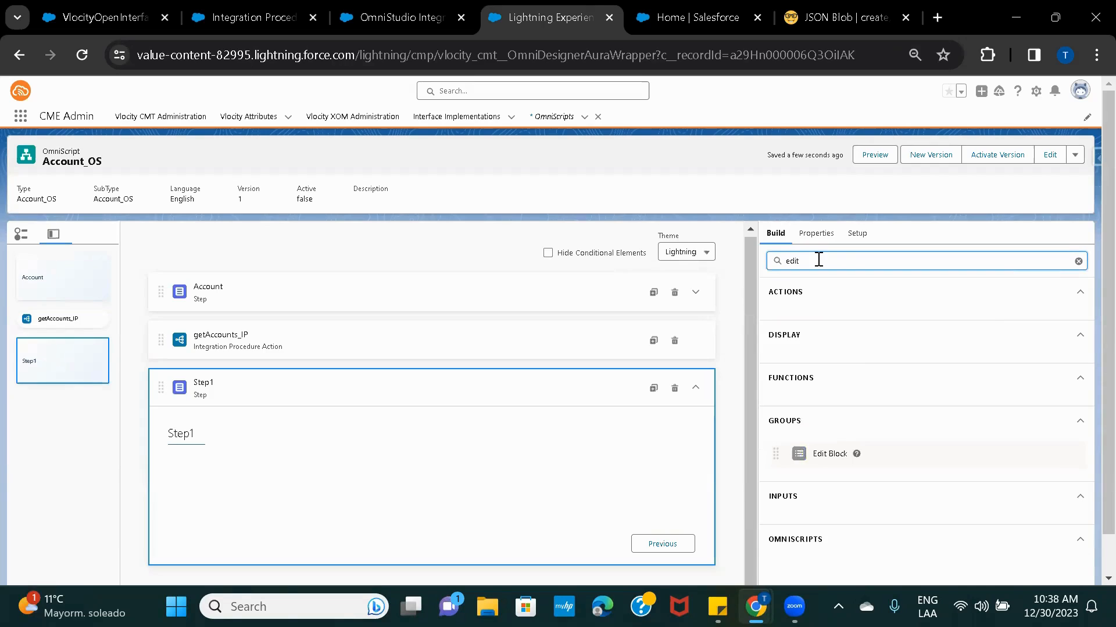
pyautogui.moveTo(863, 456); pyautogui.dragTo(463, 472)
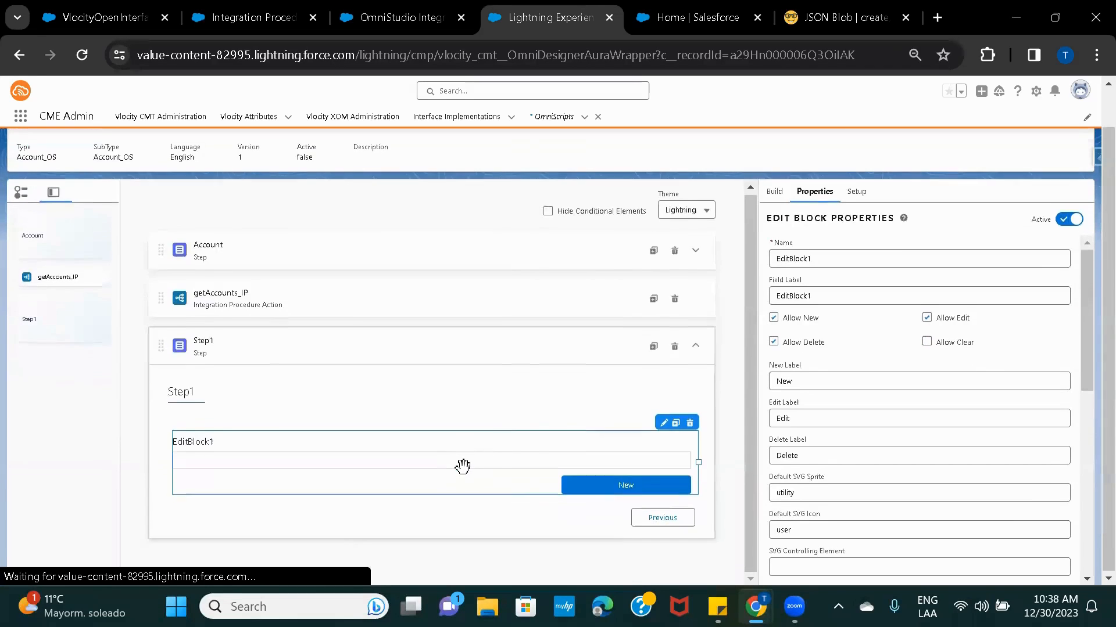
pyautogui.click(667, 426)
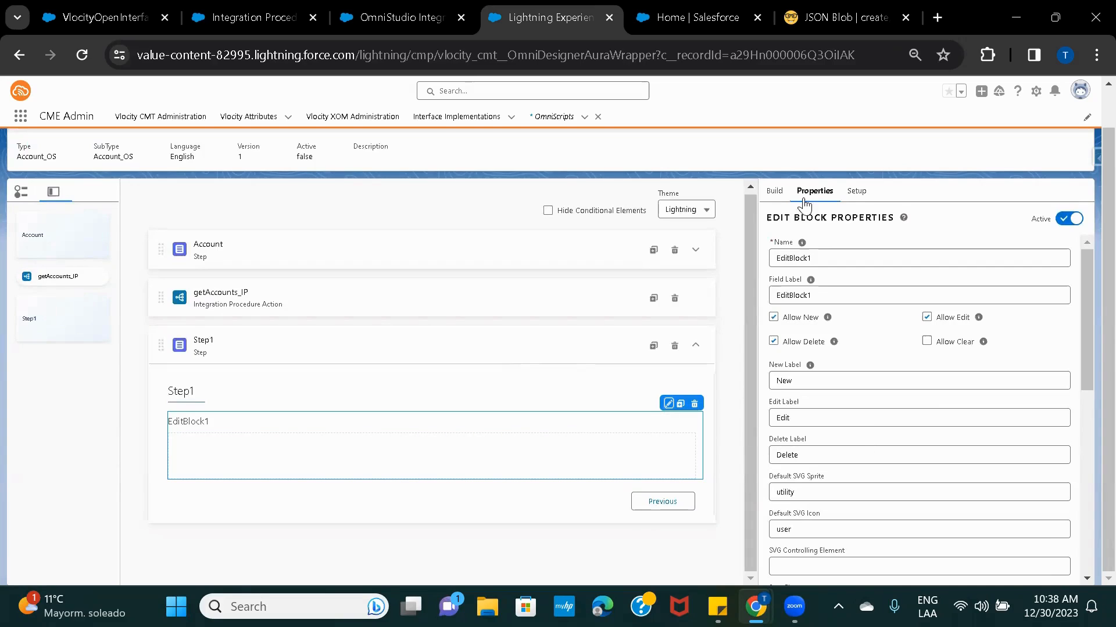
# Add a Text input, Text1, inside EditBlock1 and narrow it to about quarter width.
pyautogui.click(775, 193)
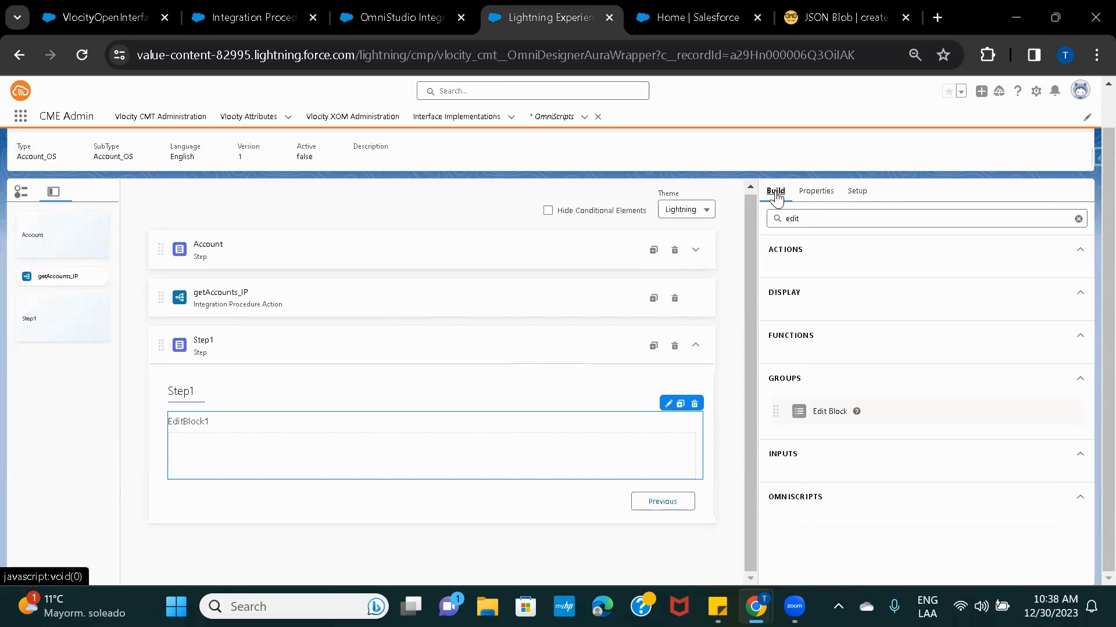
pyautogui.click(827, 223)
pyautogui.hotkey('ctrl', 'a')
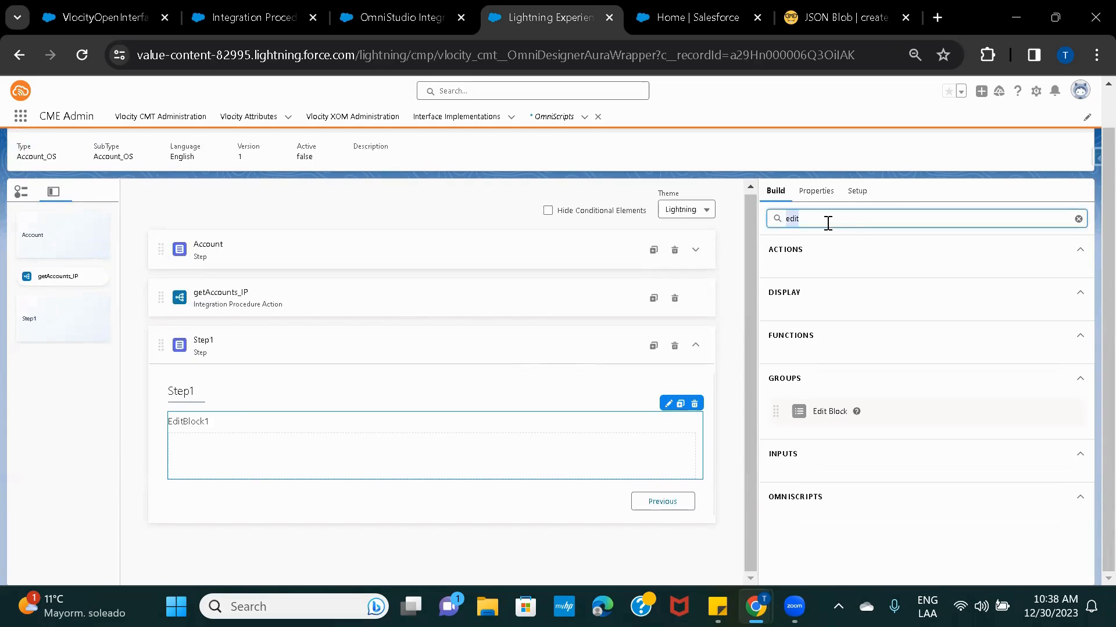
pyautogui.write('text')
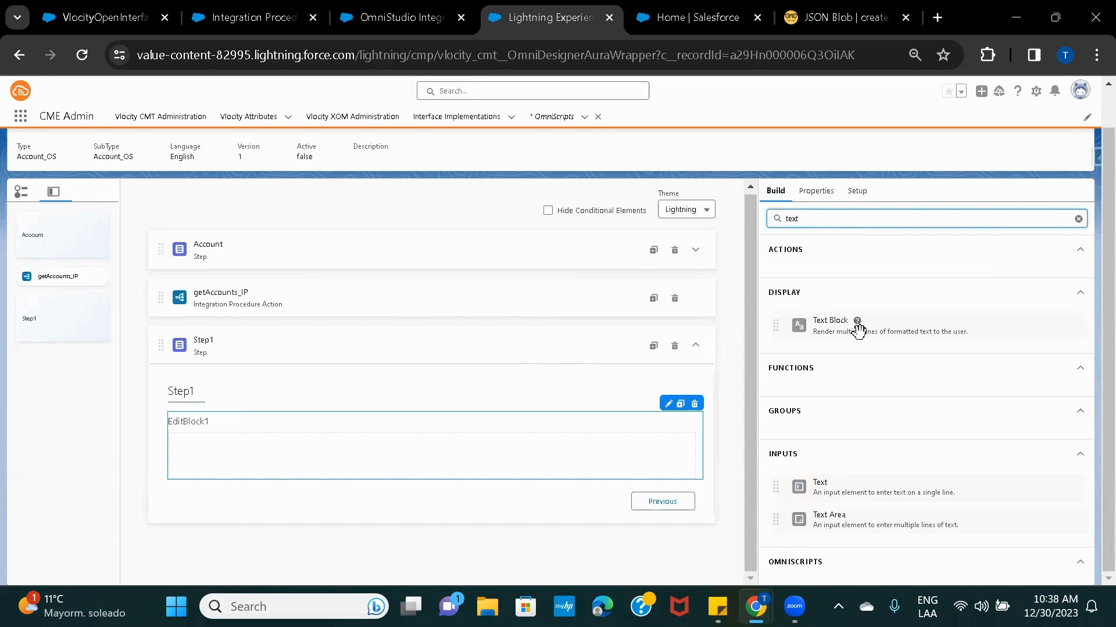
pyautogui.moveTo(783, 484); pyautogui.dragTo(451, 441)
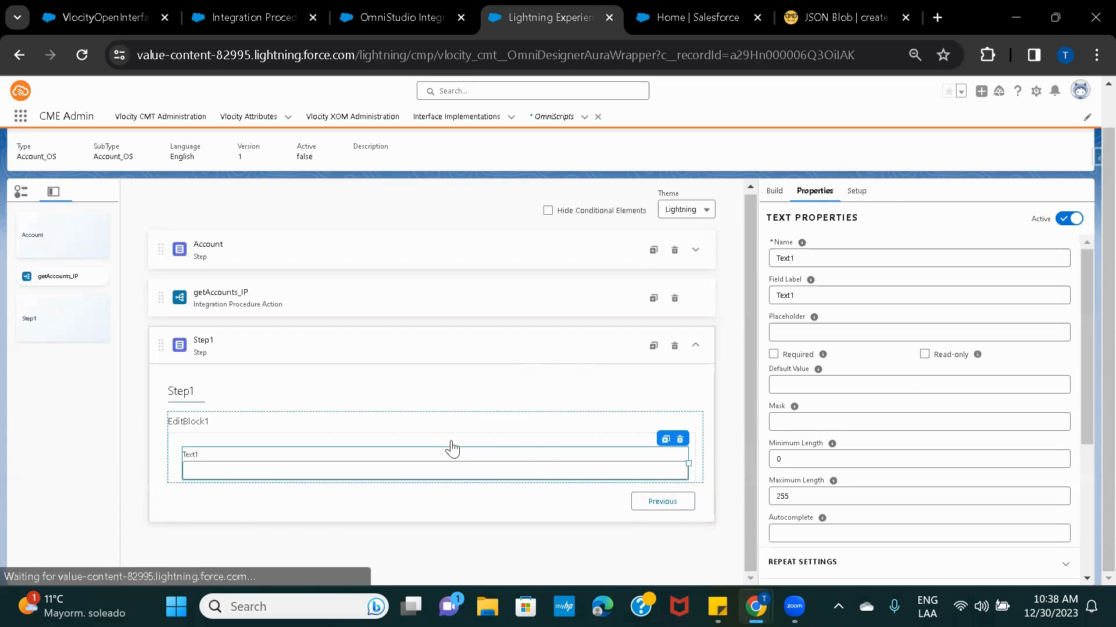
pyautogui.moveTo(690, 461); pyautogui.dragTo(324, 461)
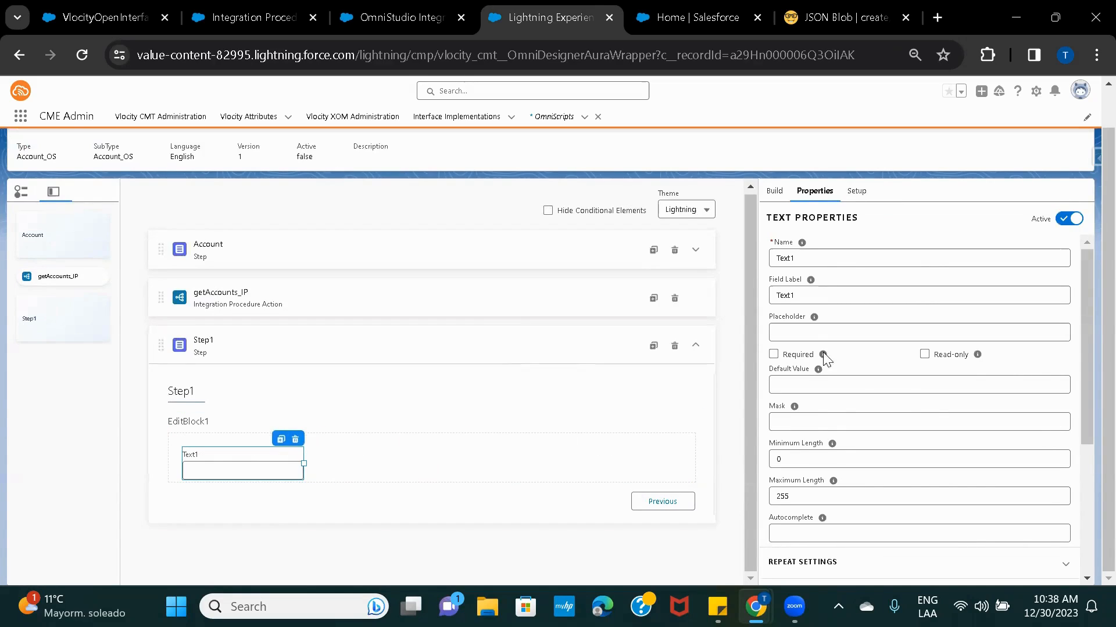
pyautogui.click(775, 191)
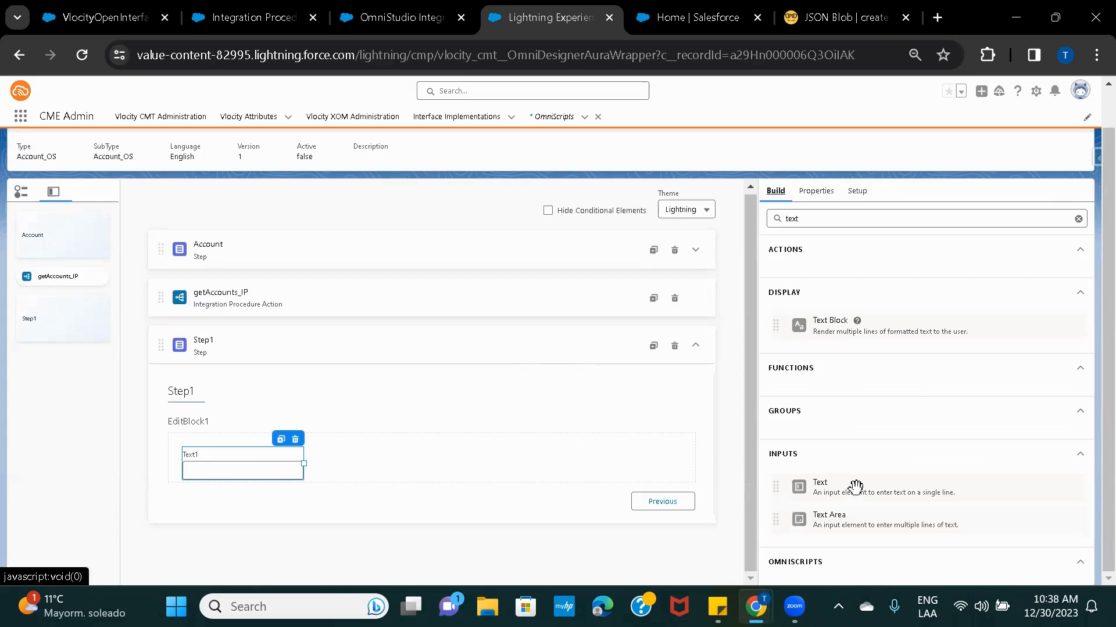
# Add a second Text input, Text2, to Step1 and reposition it around EditBlock1.
pyautogui.moveTo(857, 487); pyautogui.dragTo(337, 468)
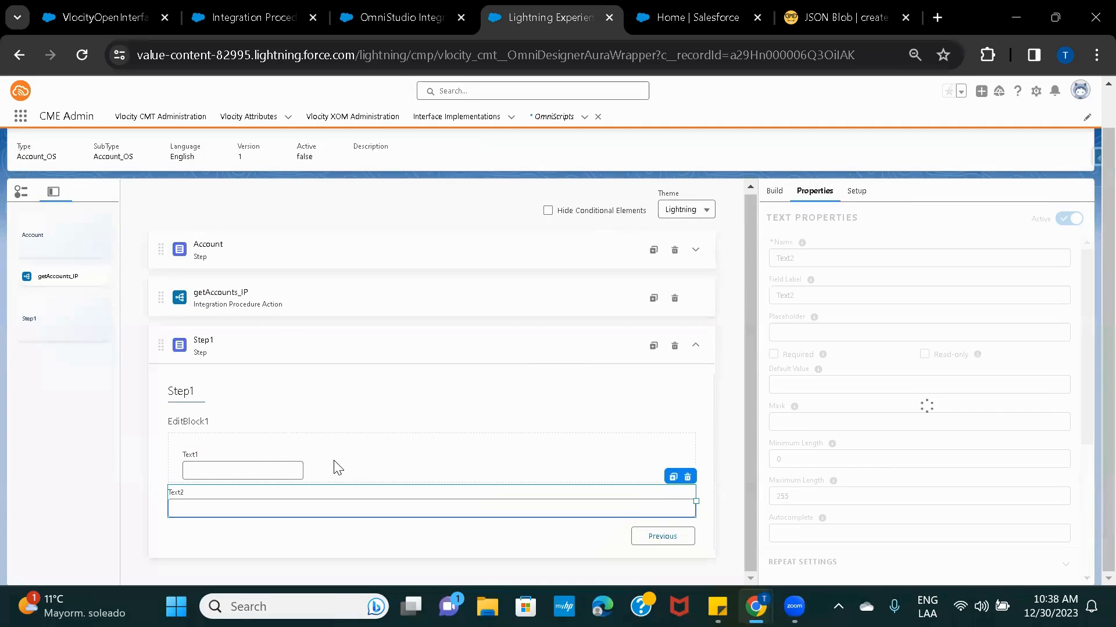
pyautogui.click(700, 416)
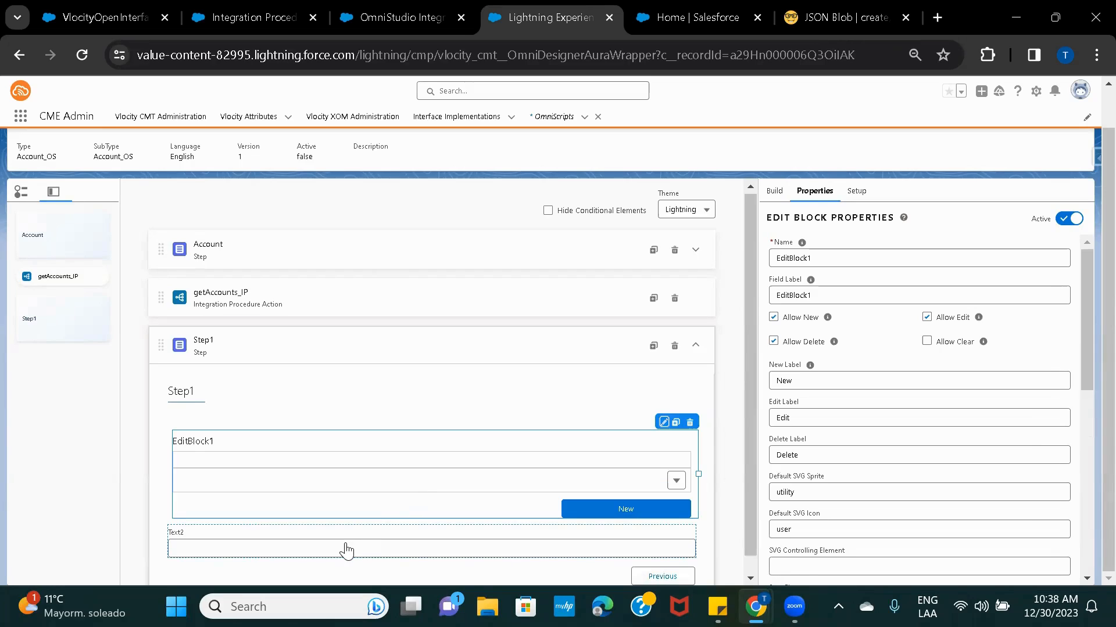
pyautogui.moveTo(347, 548); pyautogui.dragTo(387, 464)
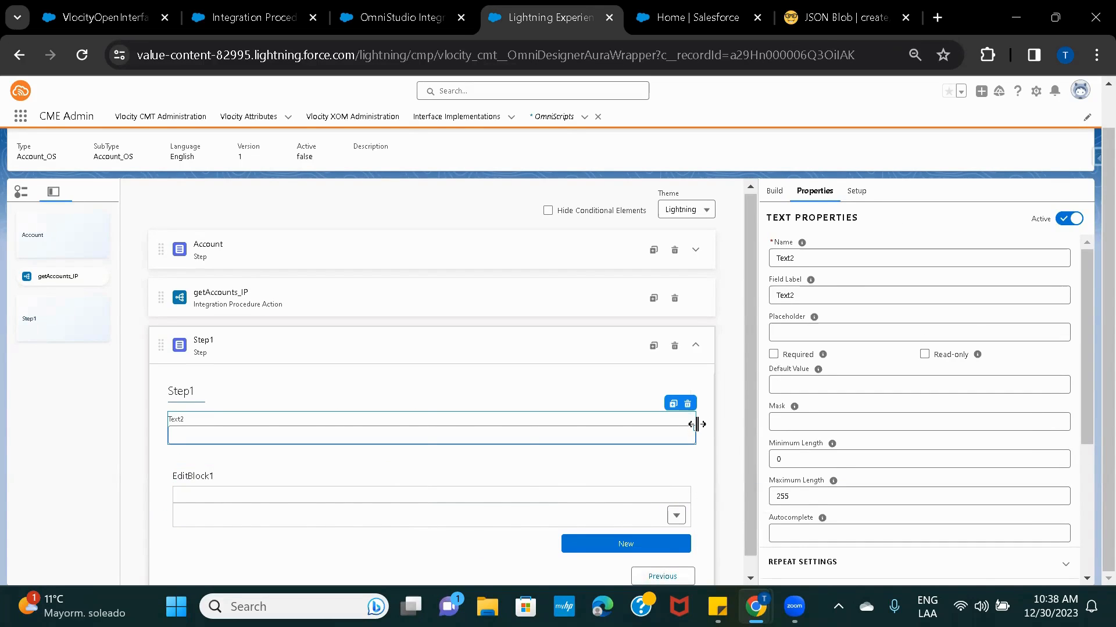
pyautogui.moveTo(698, 424); pyautogui.dragTo(365, 431)
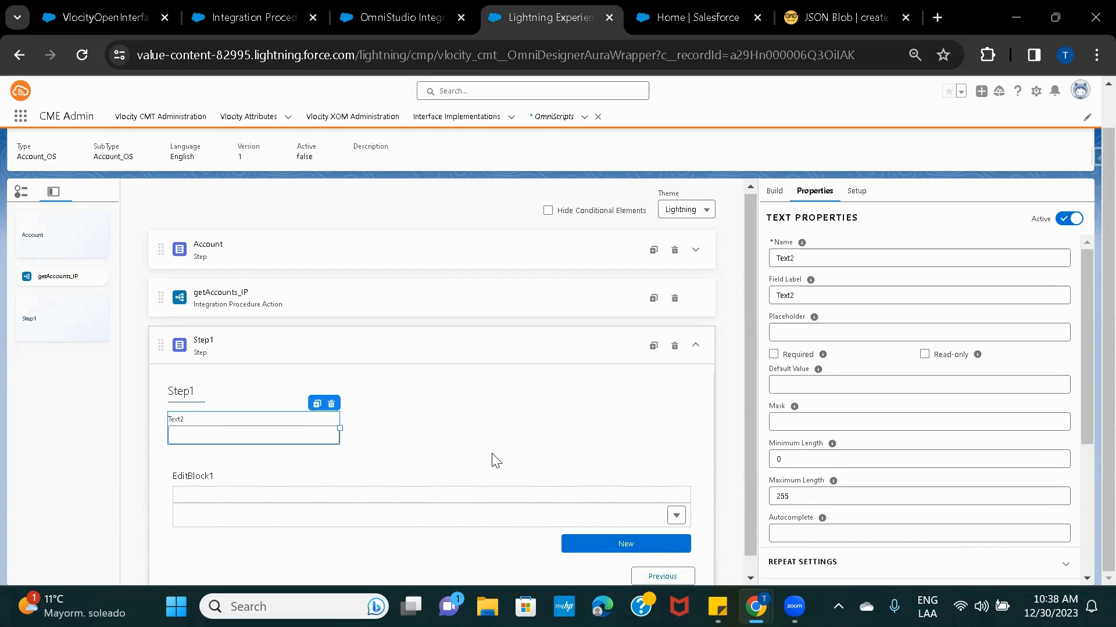
pyautogui.click(544, 508)
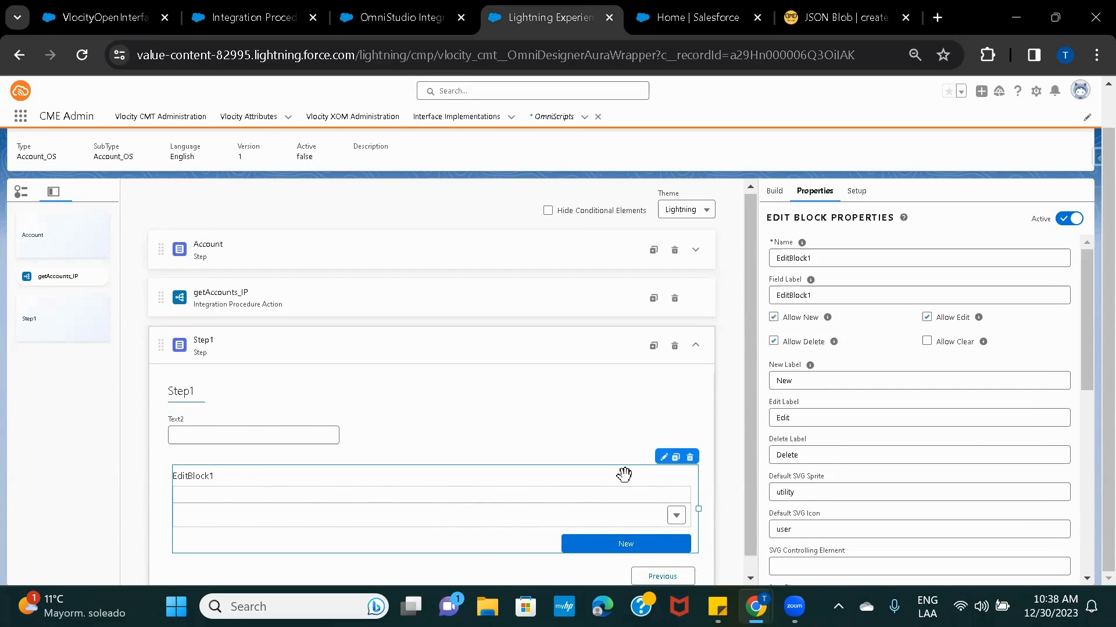
pyautogui.click(663, 459)
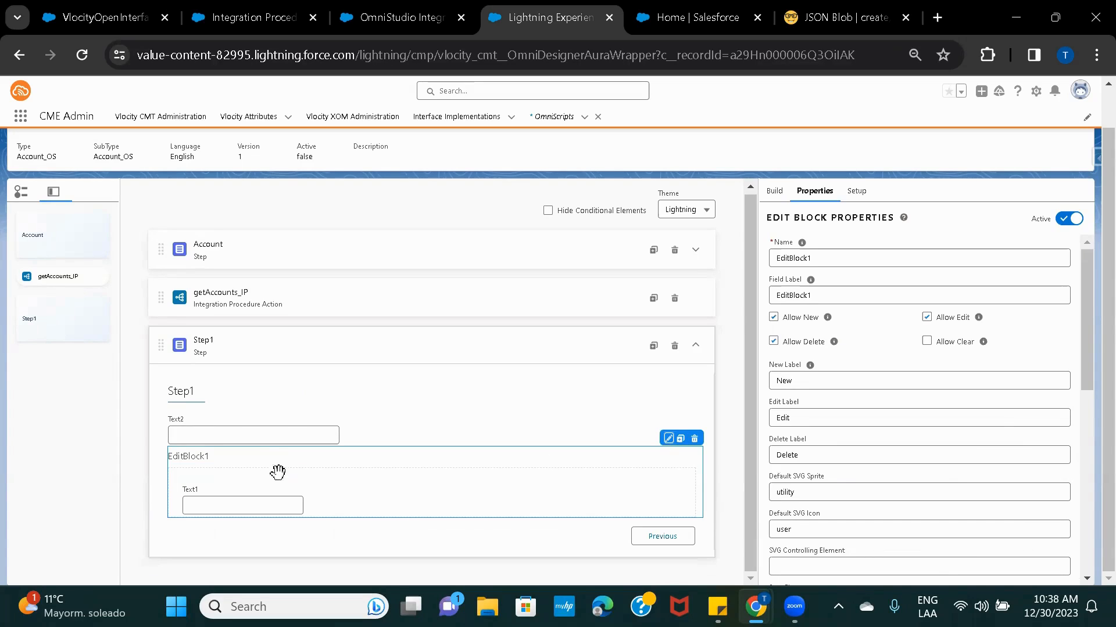
pyautogui.moveTo(266, 439); pyautogui.dragTo(314, 500)
# After failed attempts to move Text2 into EditBlock1, delete Text2 and confirm.
pyautogui.click(337, 500)
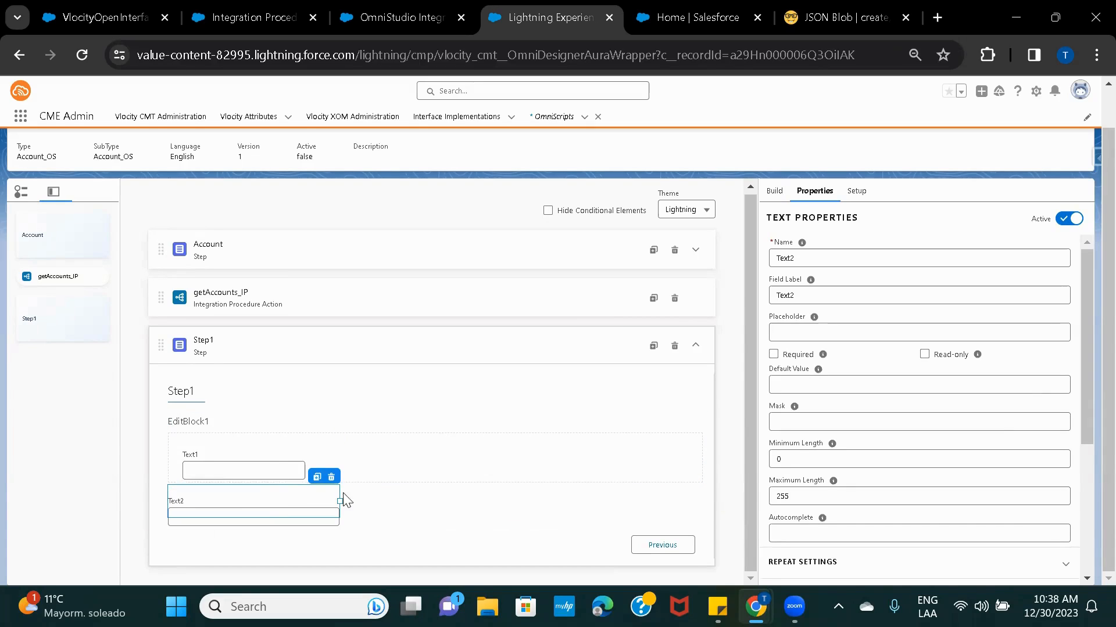
pyautogui.click(301, 453)
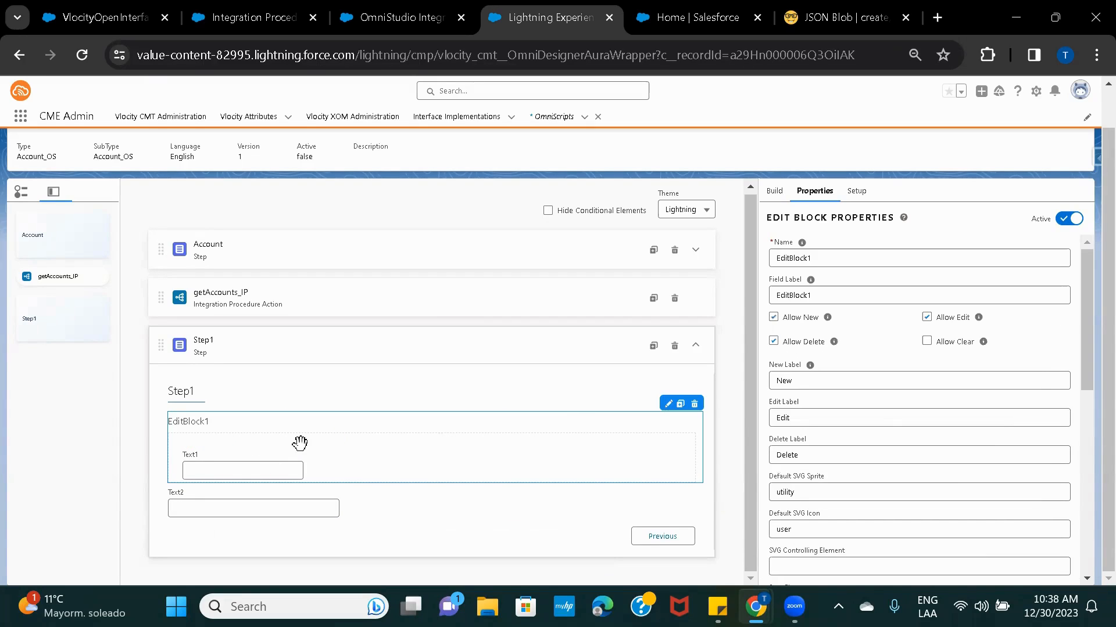
pyautogui.click(668, 405)
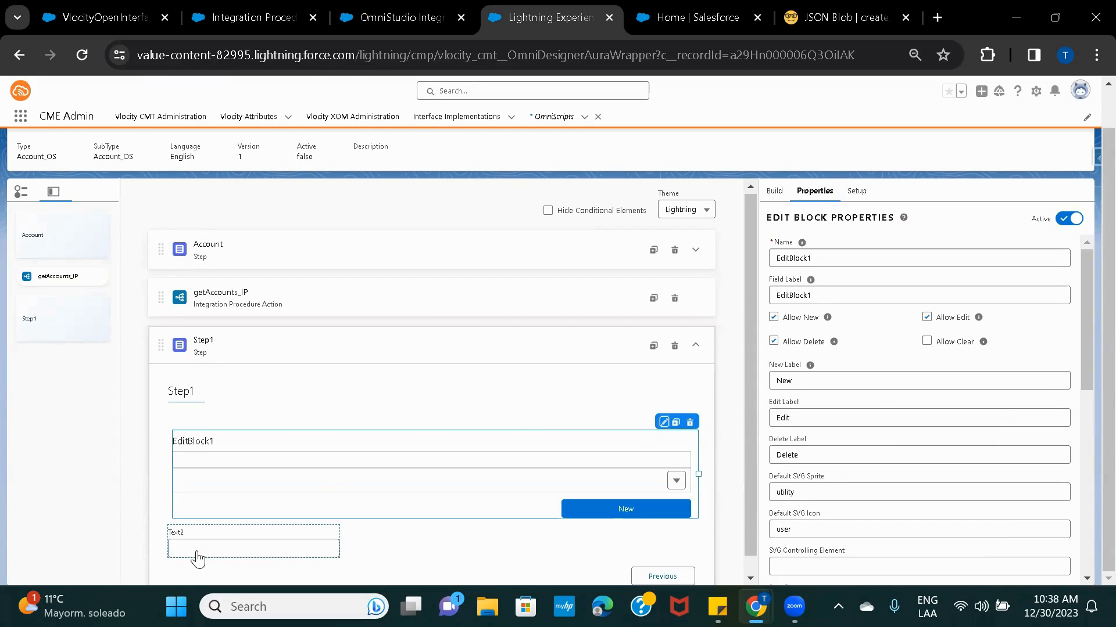
pyautogui.moveTo(197, 558); pyautogui.dragTo(305, 475)
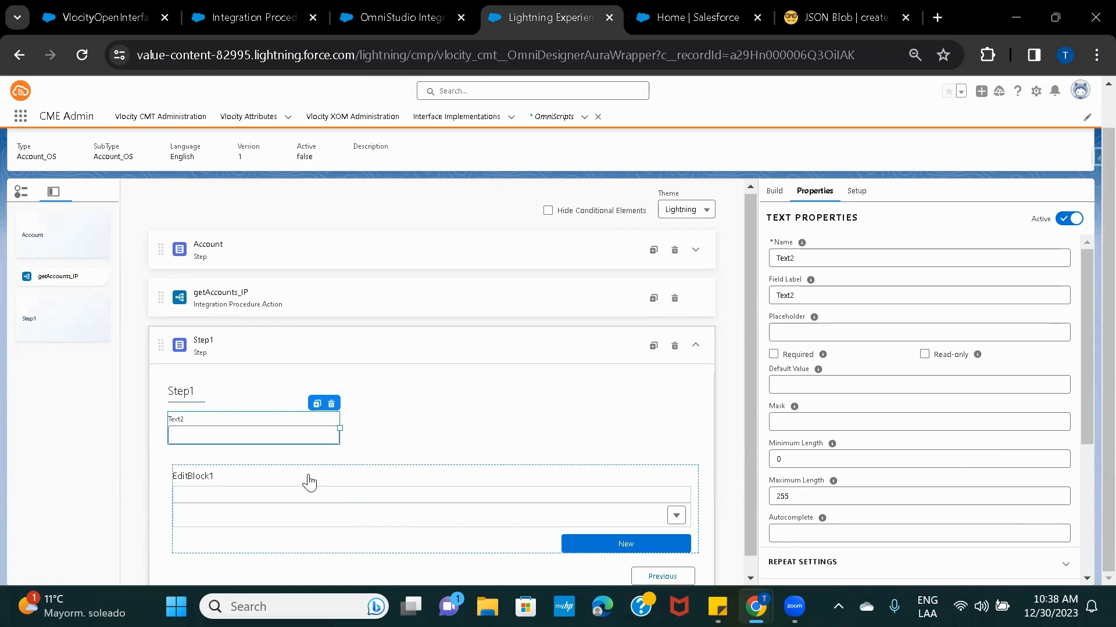
pyautogui.click(348, 497)
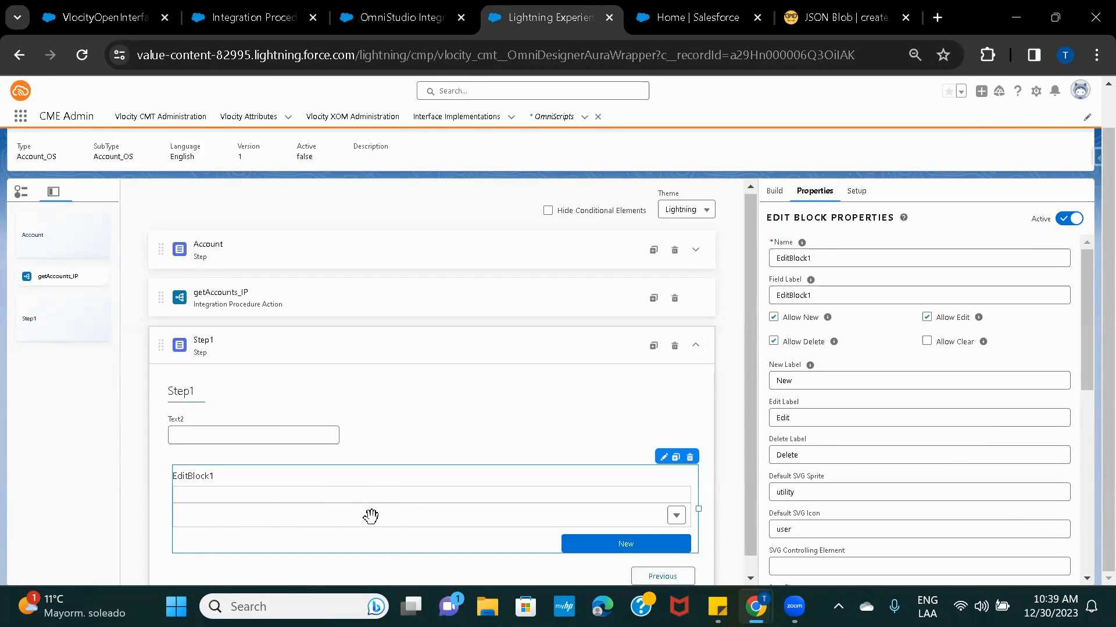
pyautogui.click(597, 416)
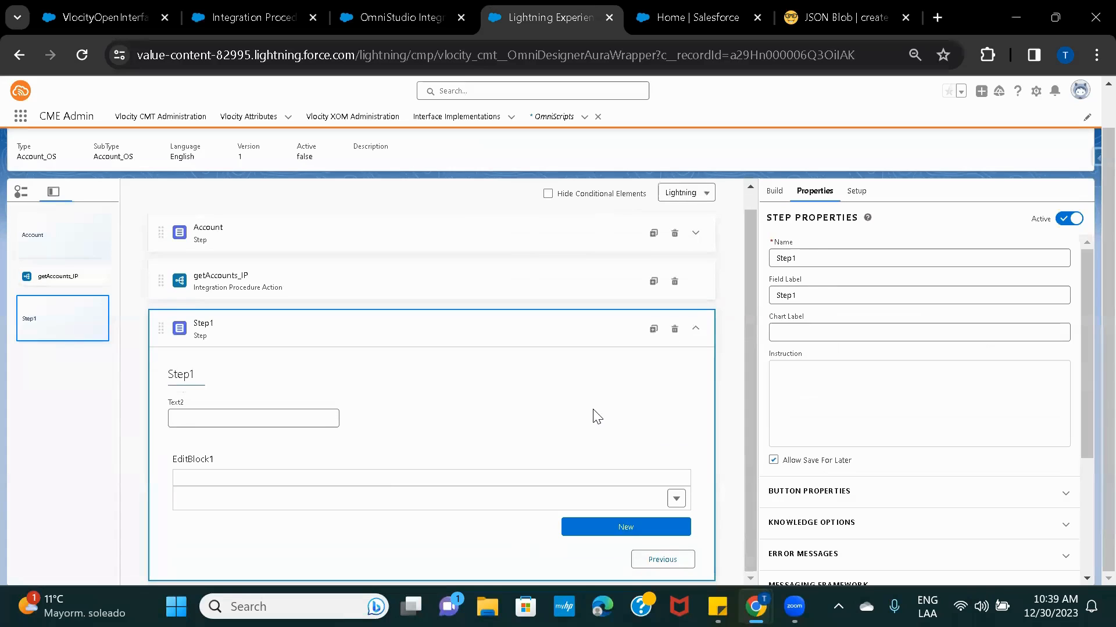
pyautogui.click(385, 488)
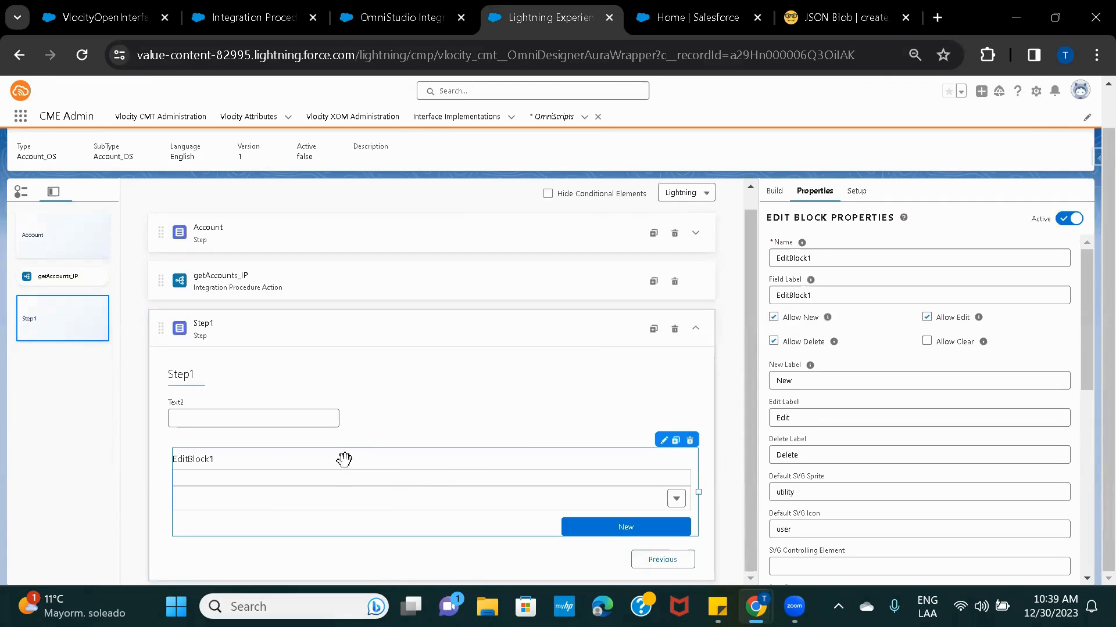
pyautogui.moveTo(251, 427); pyautogui.dragTo(268, 479)
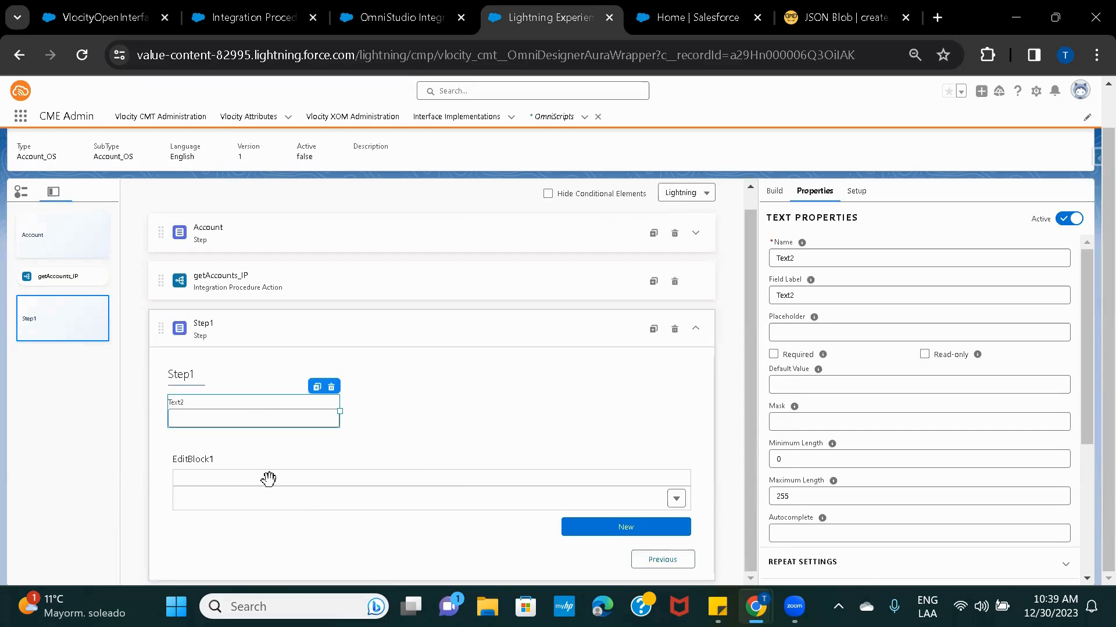
pyautogui.click(331, 387)
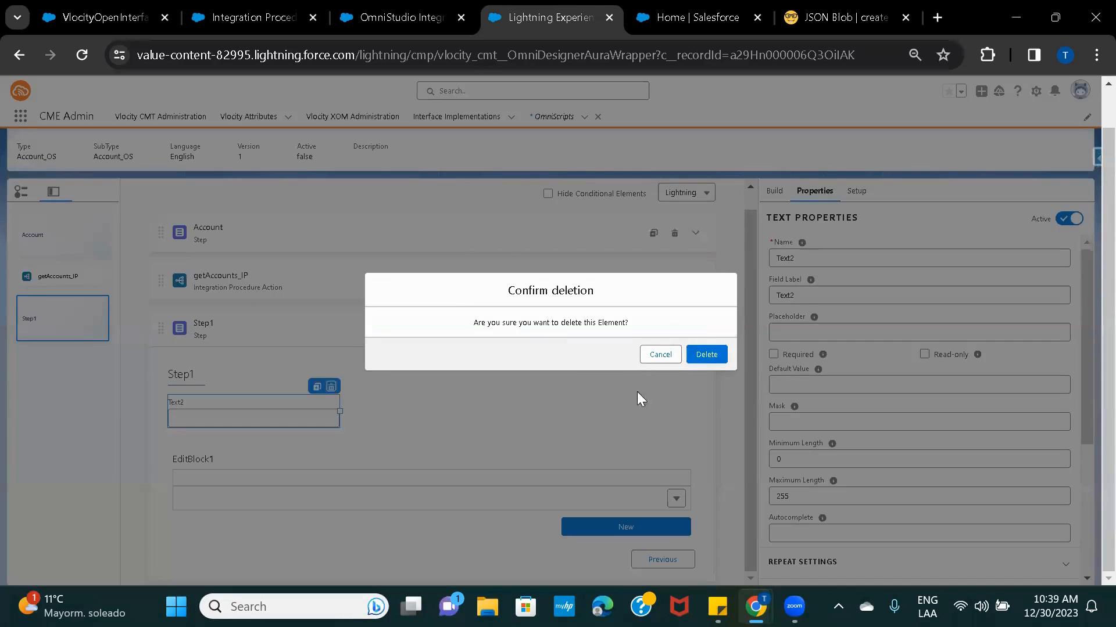
pyautogui.click(706, 355)
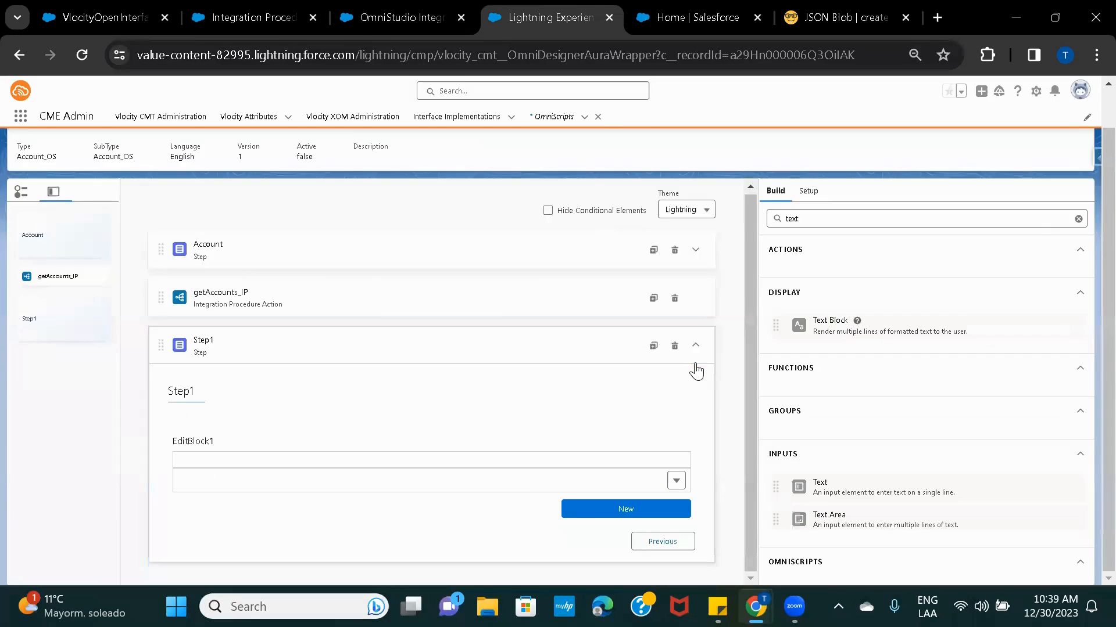
# Review EditBlock1's contained elements and switch it back to showing Text1.
pyautogui.click(517, 471)
pyautogui.scroll(-5, 863, 371)
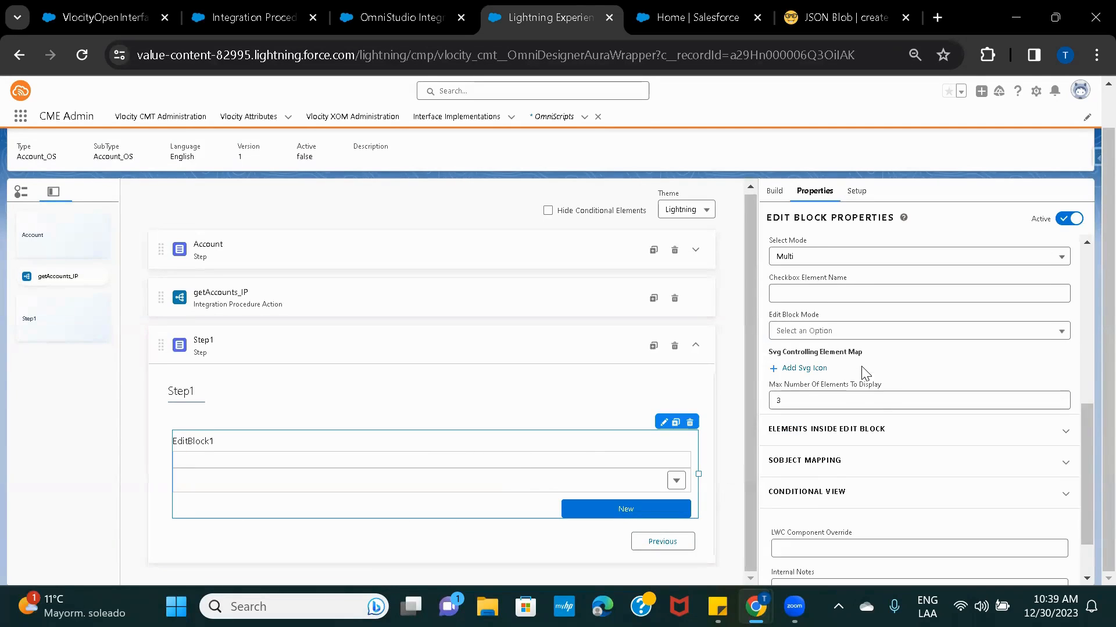
pyautogui.scroll(-1, 863, 372)
pyautogui.click(835, 366)
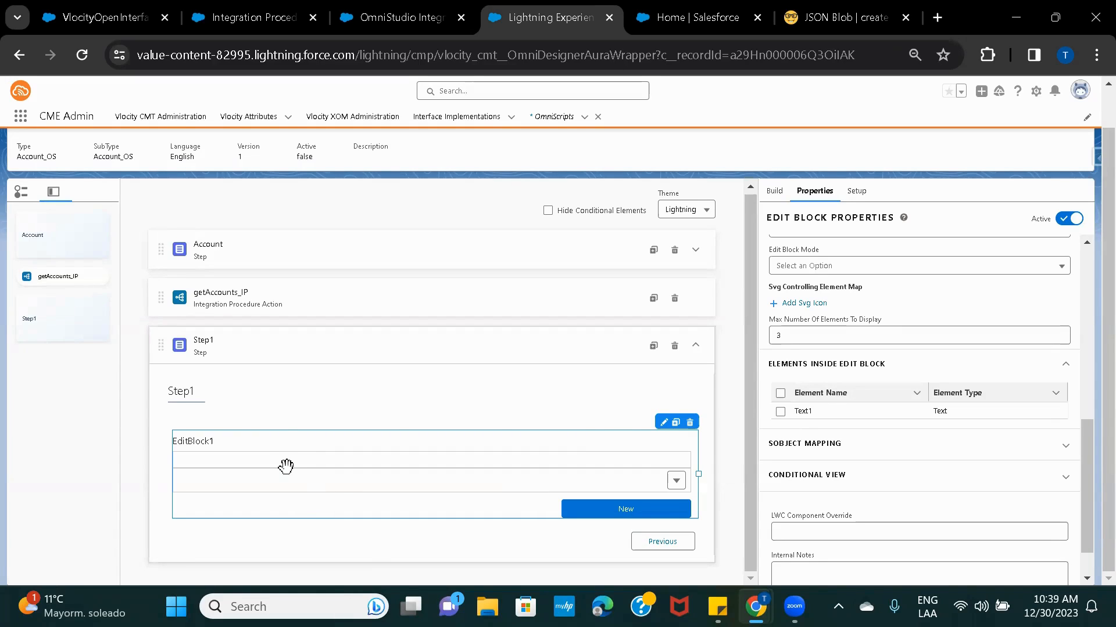
pyautogui.click(663, 424)
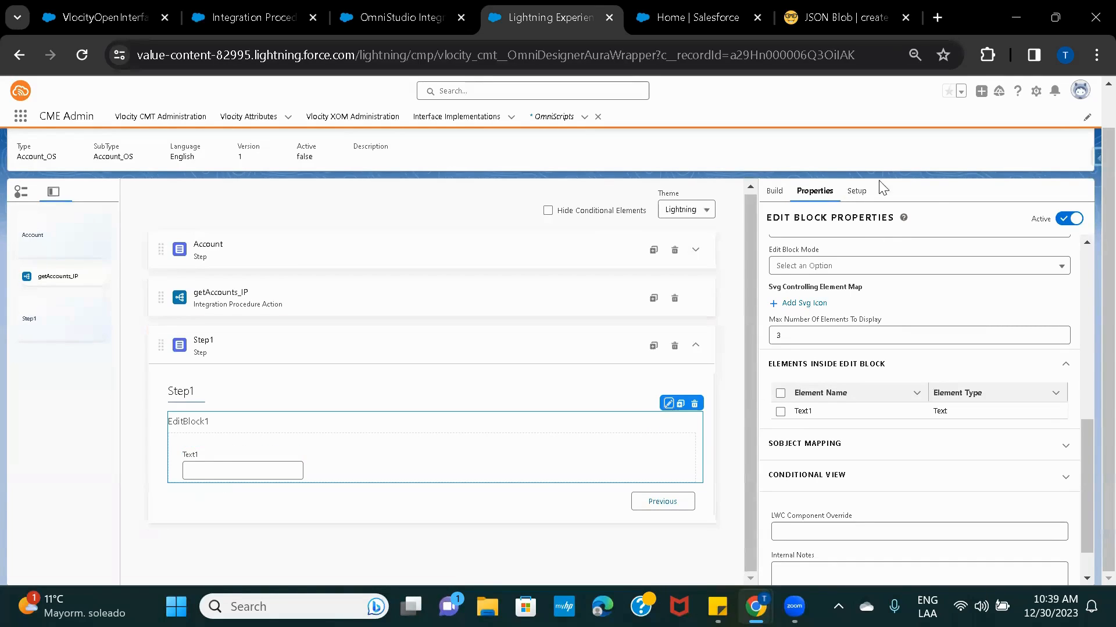
# Add a Text input, Text2, inside EditBlock1 and narrow it to sit beside Text1.
pyautogui.click(774, 190)
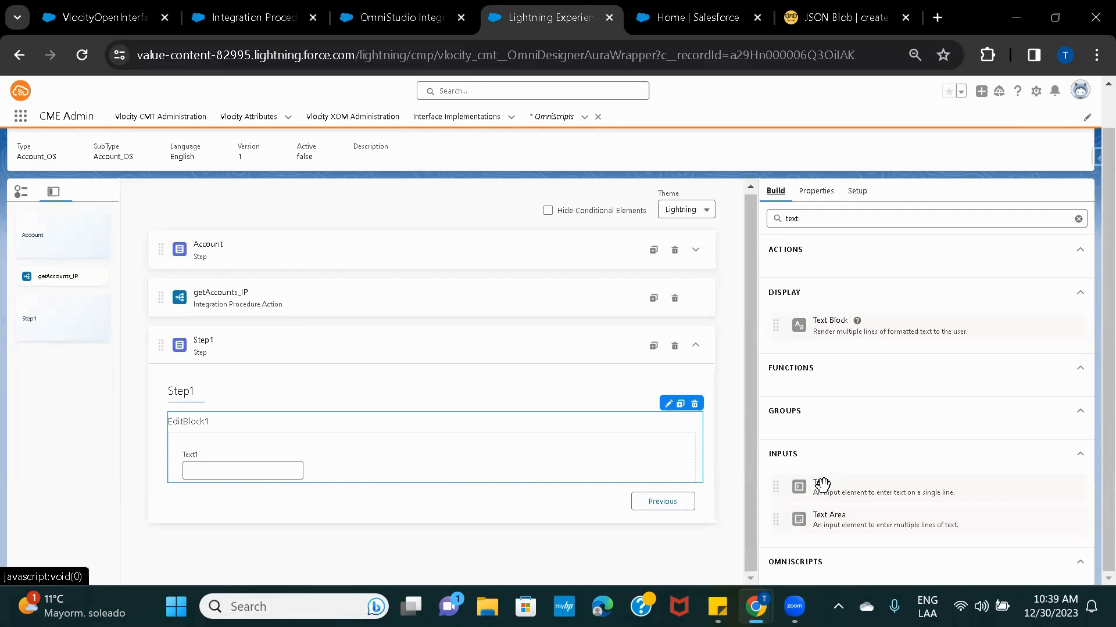
pyautogui.moveTo(822, 483); pyautogui.dragTo(356, 443)
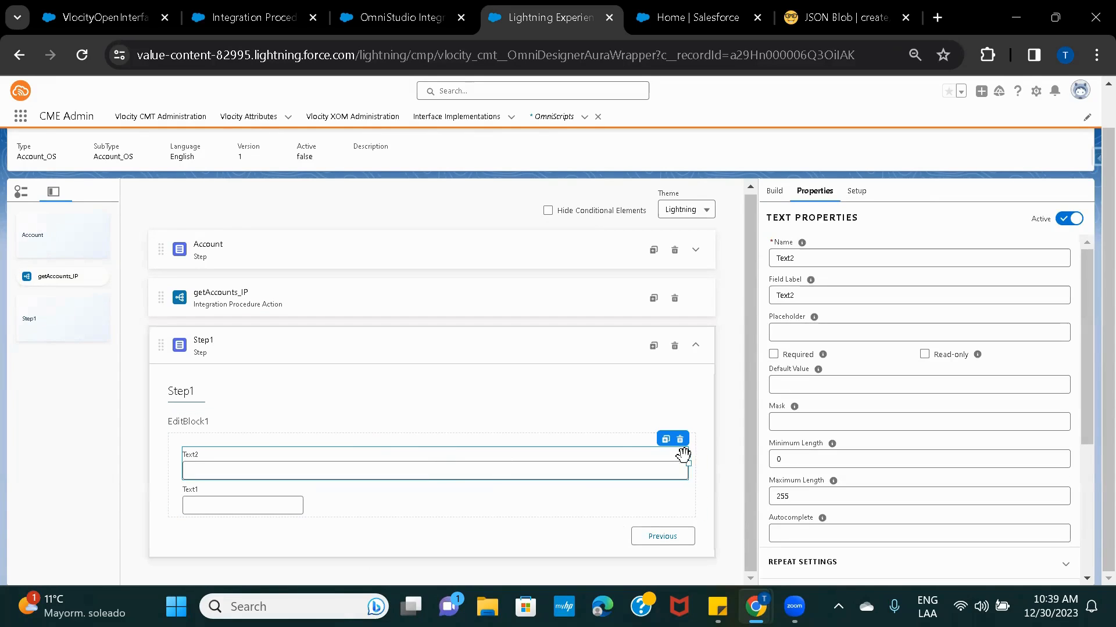
pyautogui.moveTo(689, 464); pyautogui.dragTo(429, 463)
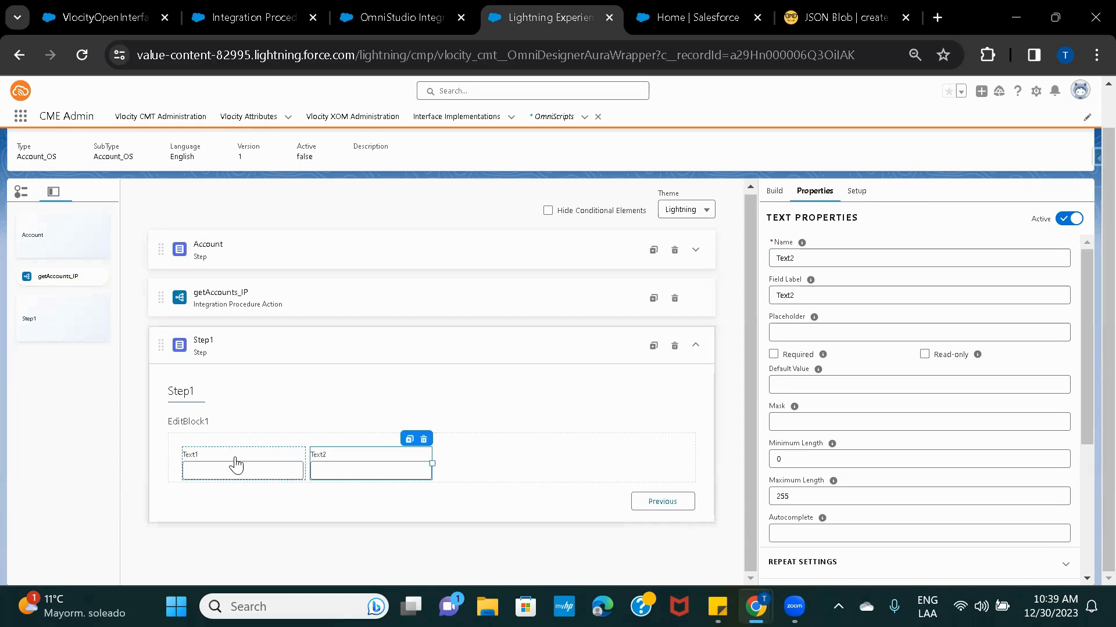
pyautogui.click(235, 459)
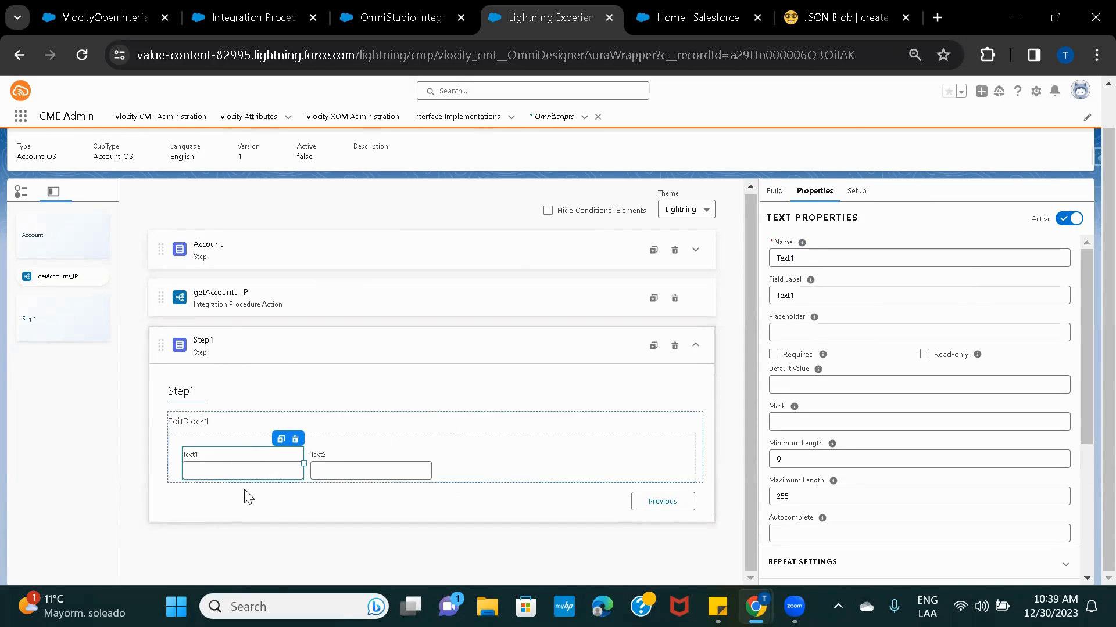
pyautogui.click(845, 18)
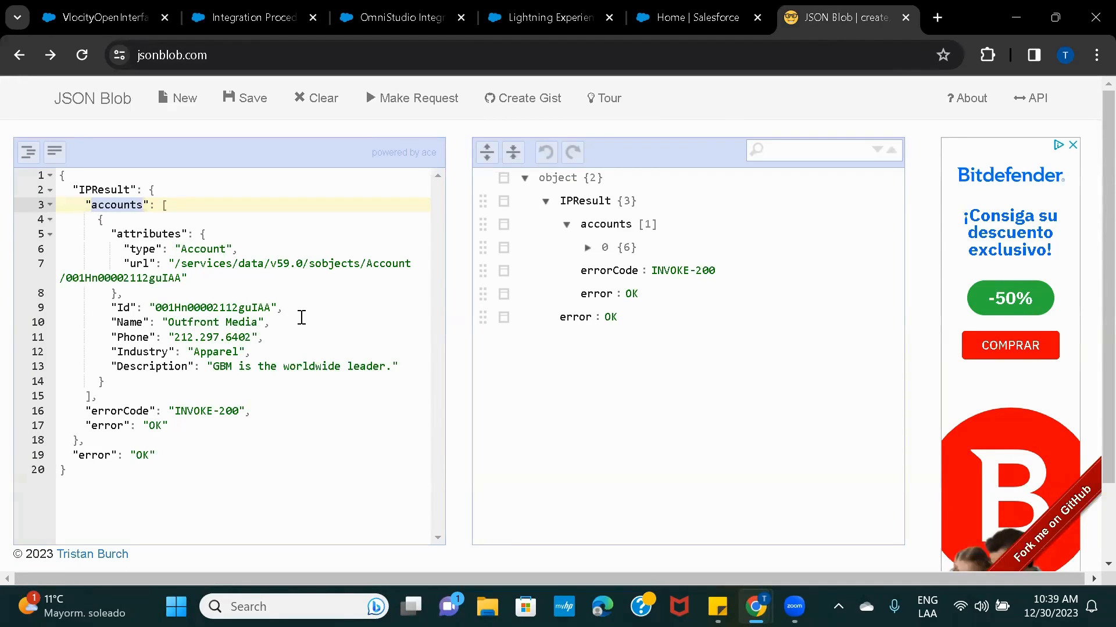
pyautogui.doubleClick(97, 190)
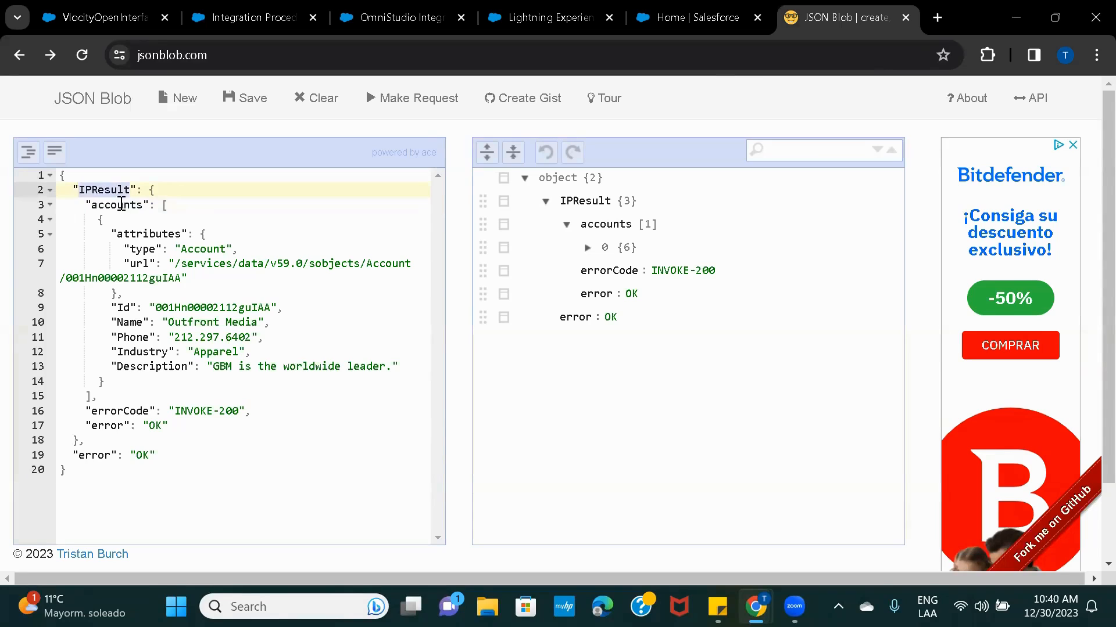
pyautogui.doubleClick(121, 203)
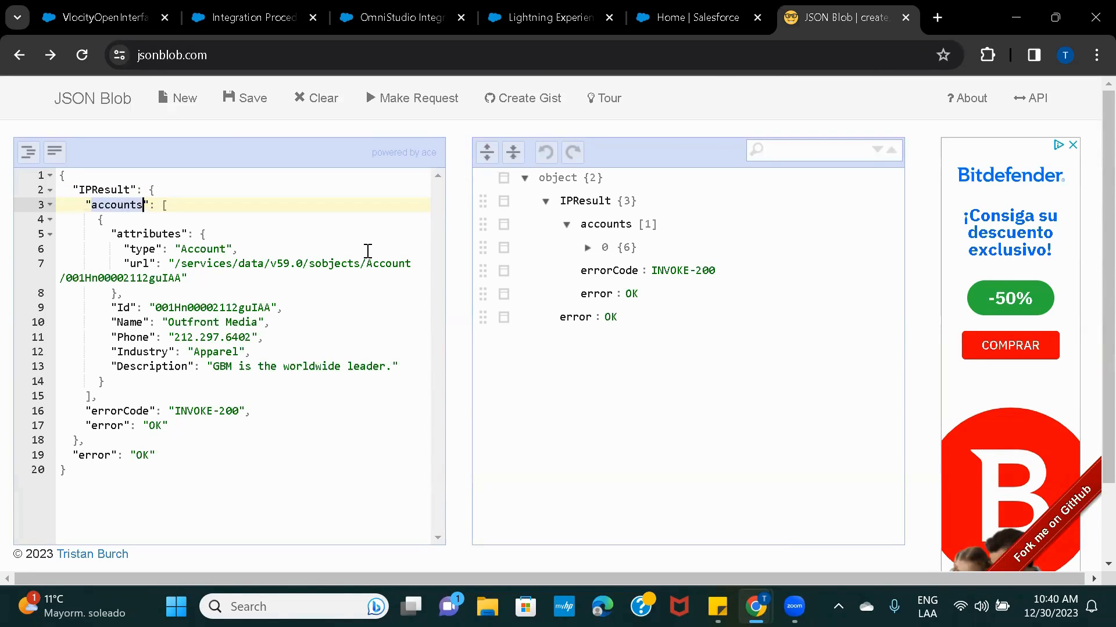
pyautogui.doubleClick(111, 190)
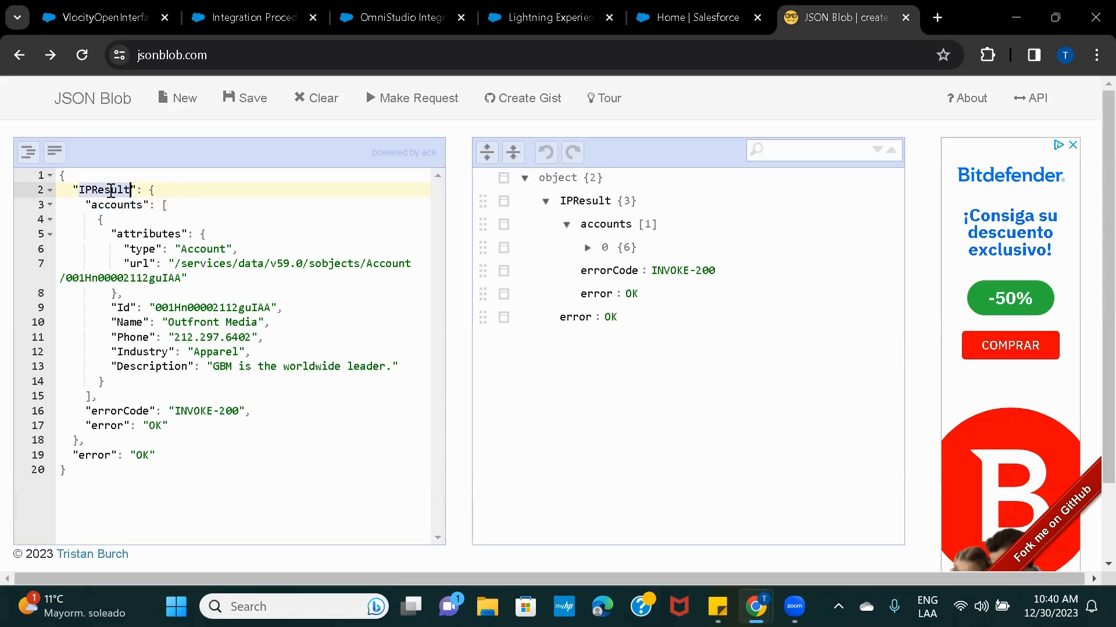
# Change Step1's Name to IPResult and check its EditBlock1 contents.
pyautogui.click(535, 13)
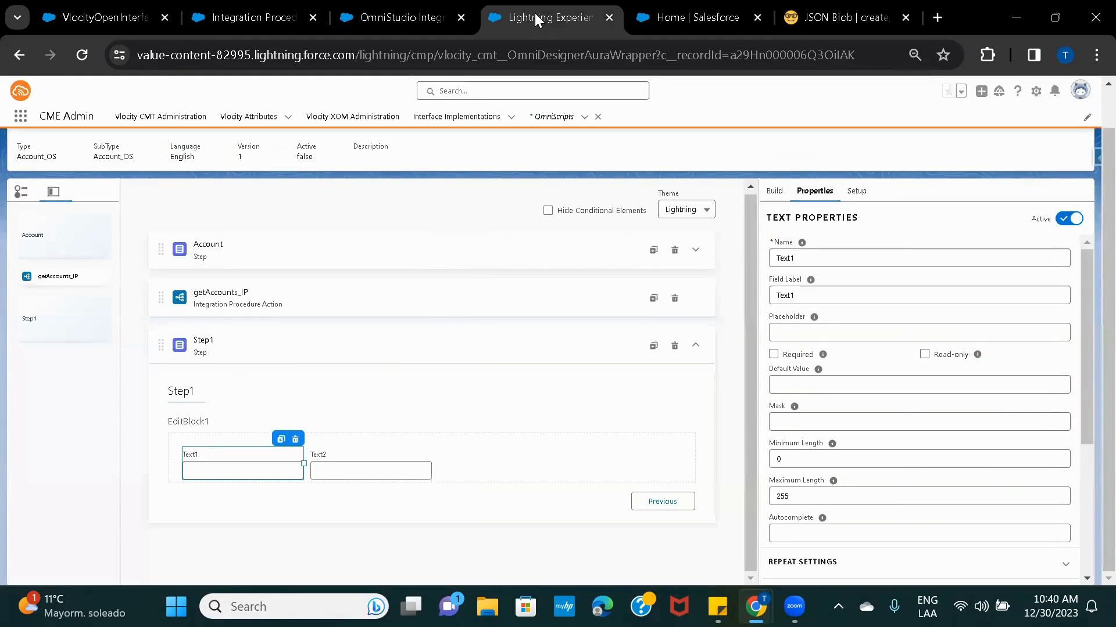
pyautogui.click(276, 345)
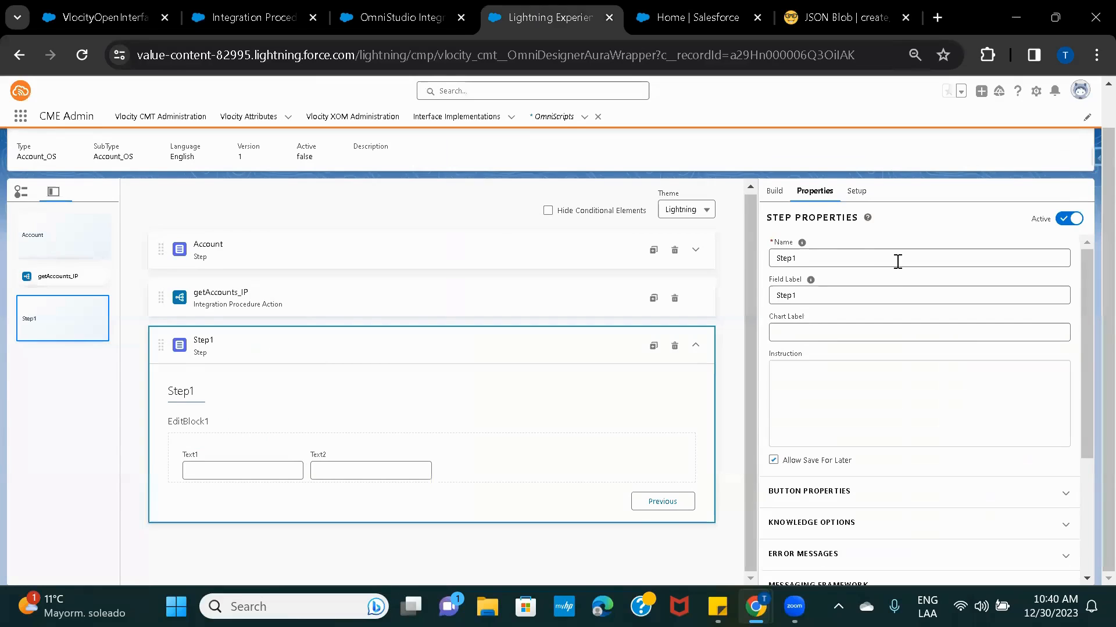
pyautogui.click(848, 252)
pyautogui.doubleClick(847, 252)
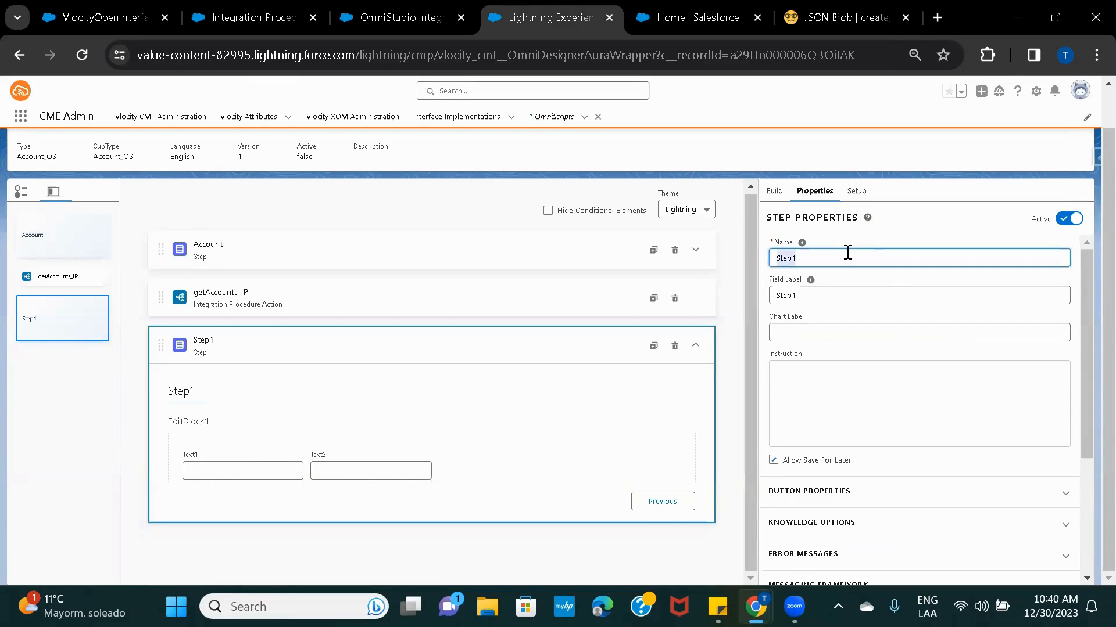
pyautogui.write('IPResult')
pyautogui.click(889, 246)
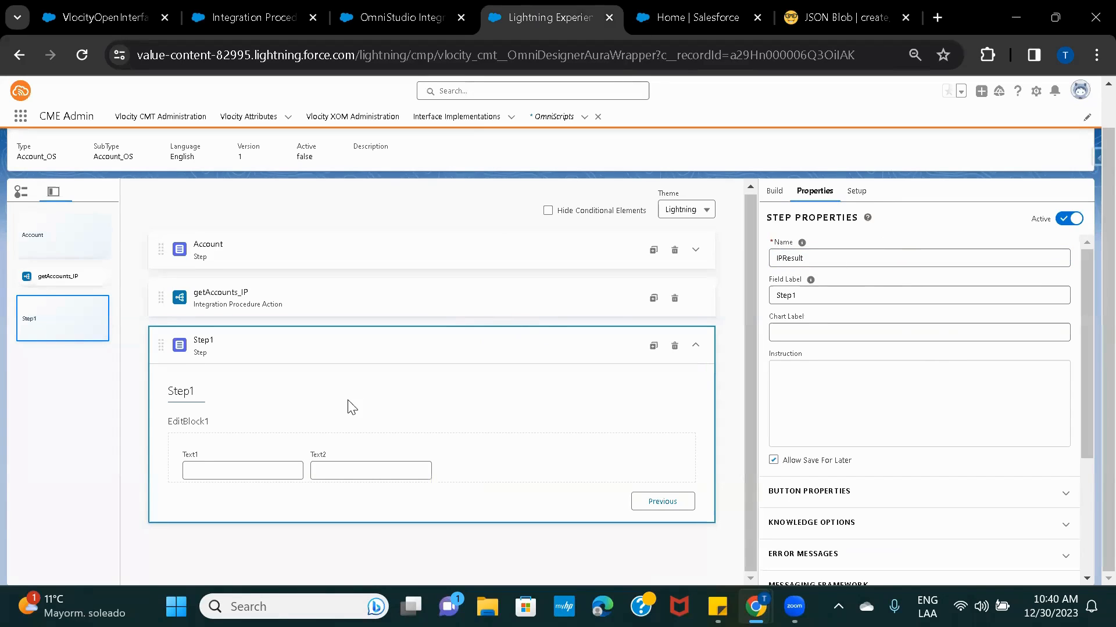
pyautogui.click(471, 344)
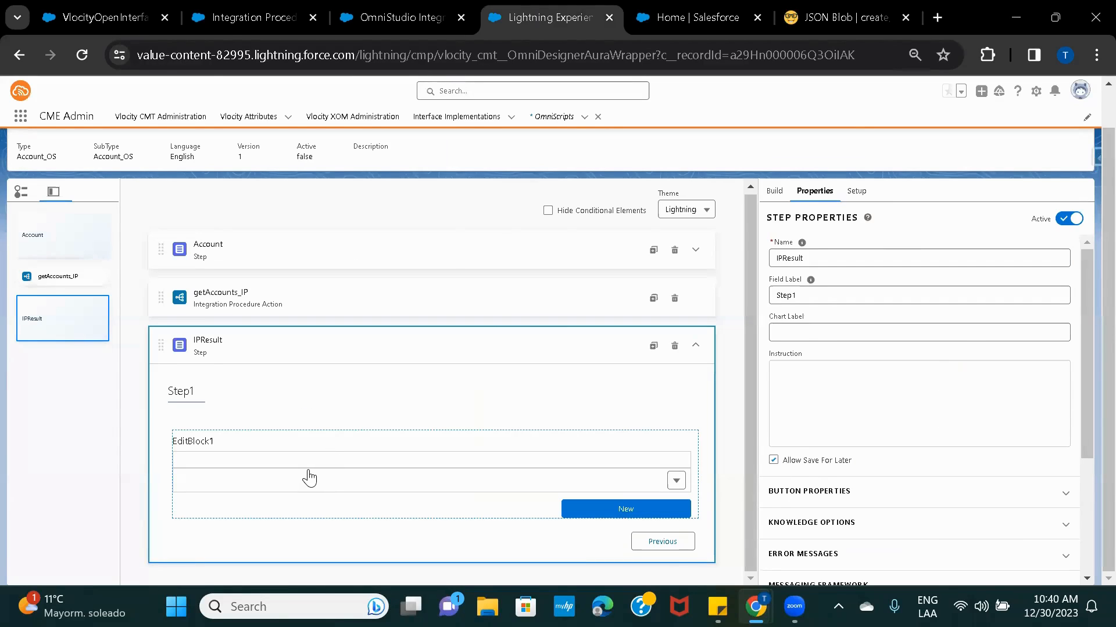
pyautogui.click(309, 477)
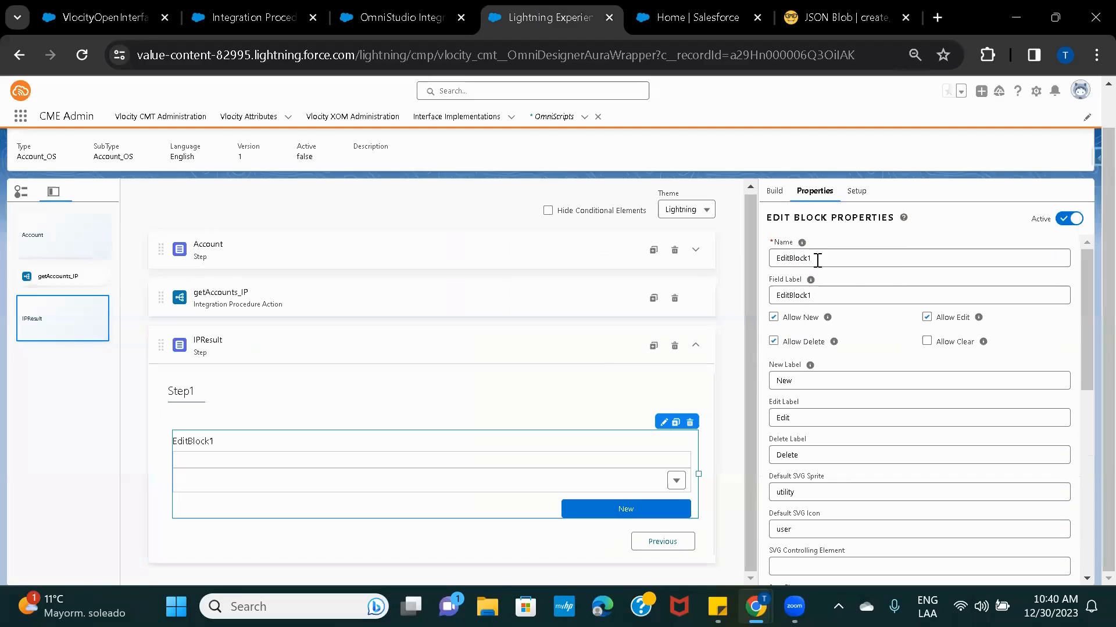
pyautogui.click(830, 19)
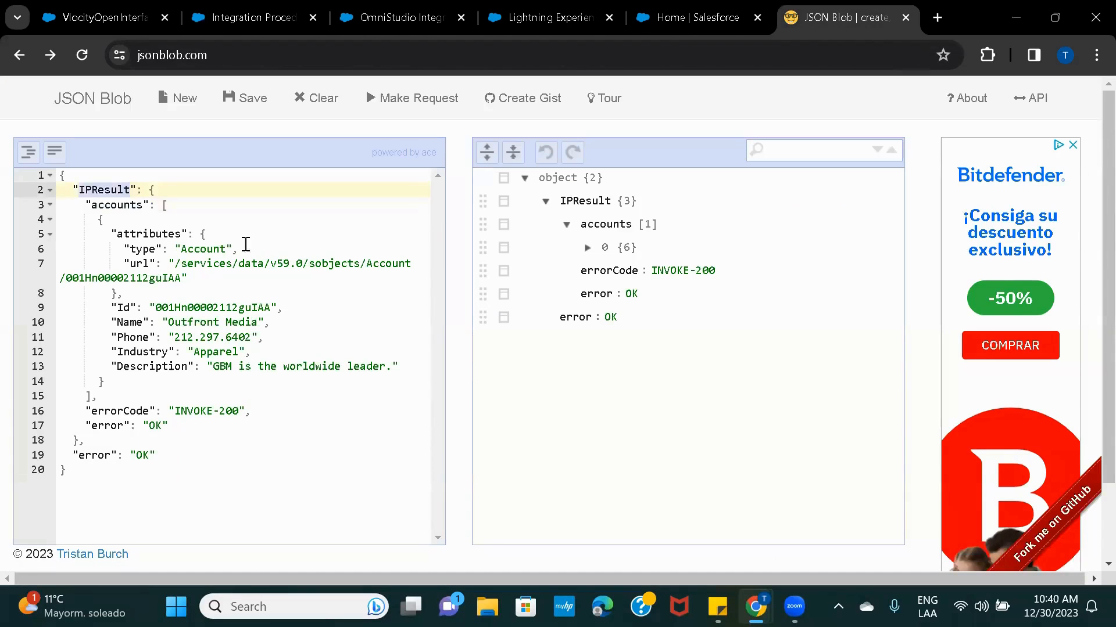
# Name the edit block 'accounts' from the JSON key and set its label to 'Acounts'.
pyautogui.doubleClick(126, 210)
pyautogui.hotkey('ctrl', 'c')
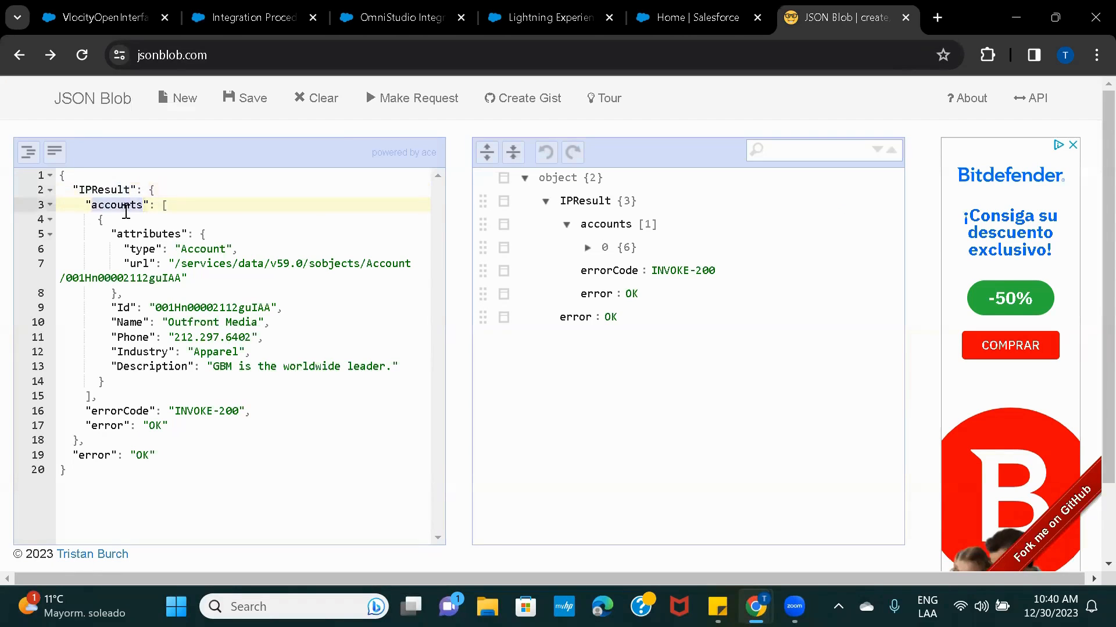
pyautogui.click(520, 17)
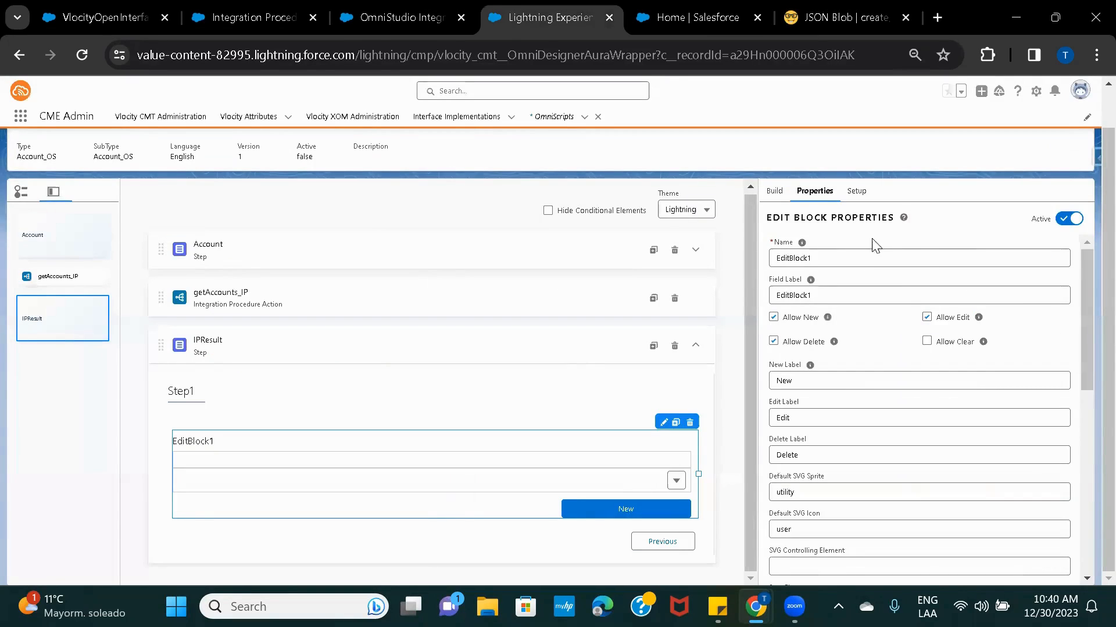
pyautogui.doubleClick(839, 257)
pyautogui.hotkey('ctrl', 'v')
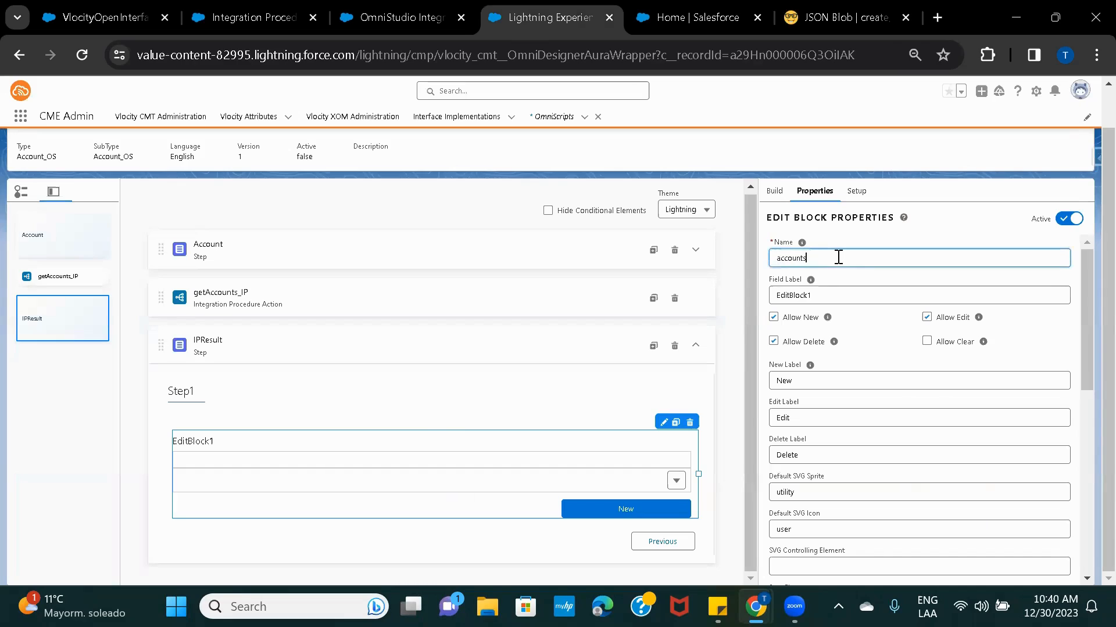
pyautogui.doubleClick(833, 296)
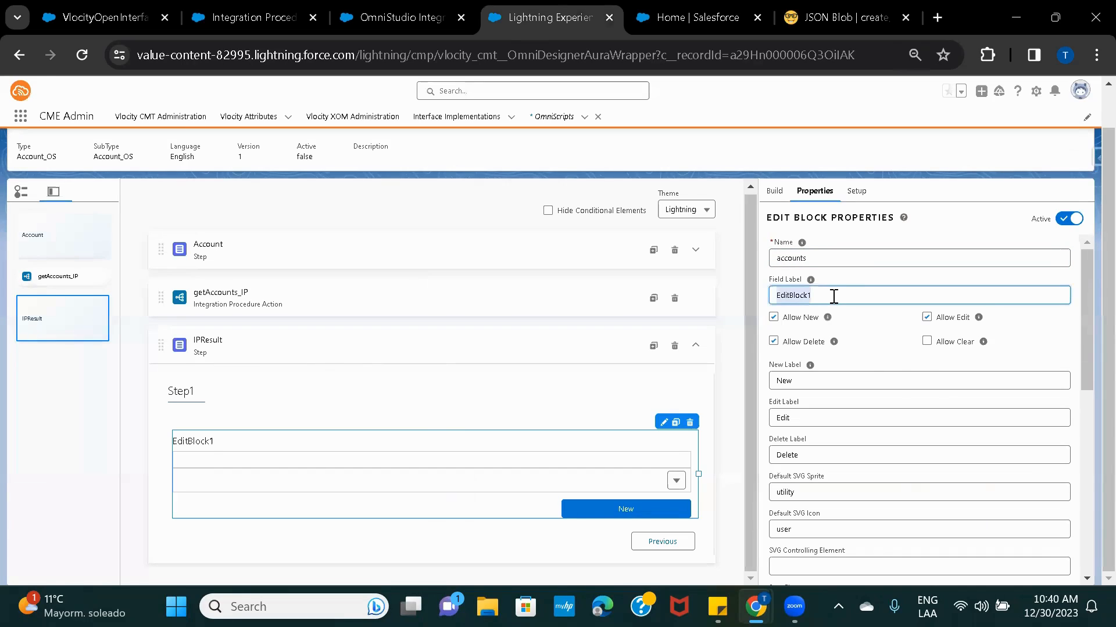
pyautogui.write('Acount')
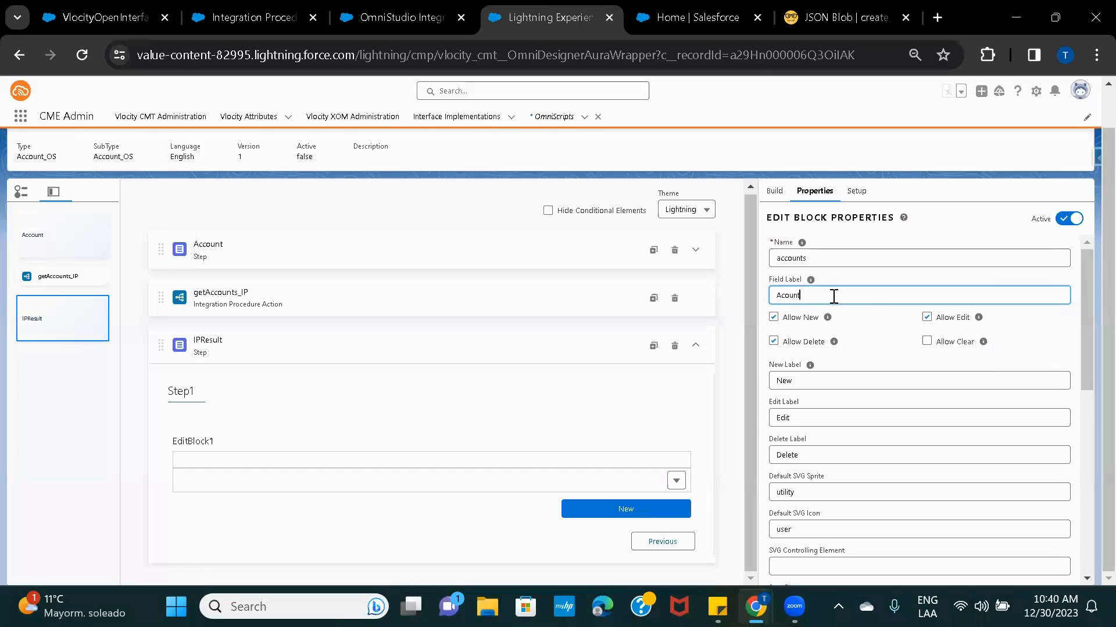
pyautogui.write('s')
# Relabel the IPResult step from Step1 to 'List of Accounts' and recheck the Acounts block.
pyautogui.click(307, 339)
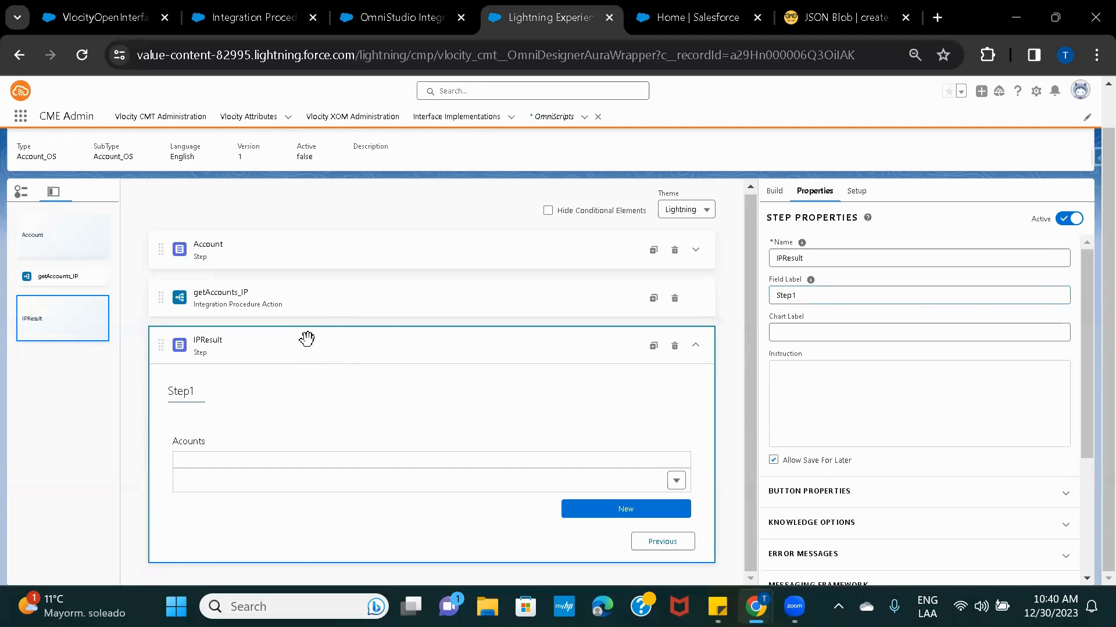
pyautogui.doubleClick(827, 295)
pyautogui.write('Ste')
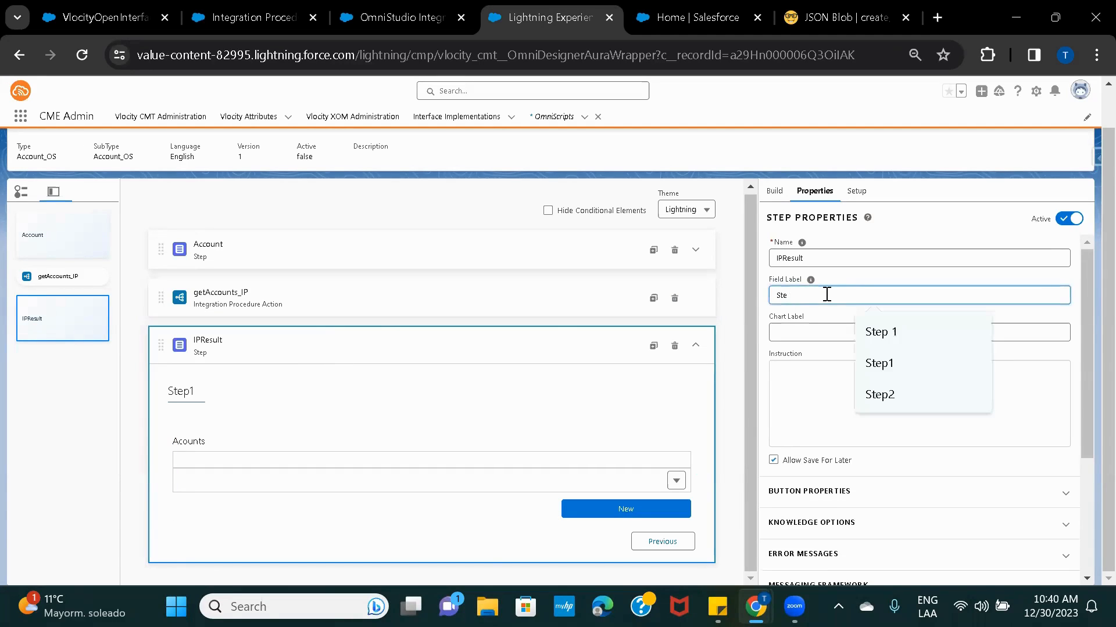
pyautogui.press('BackSpace')
pyautogui.press('BackSpace')
pyautogui.press('BackSpace')
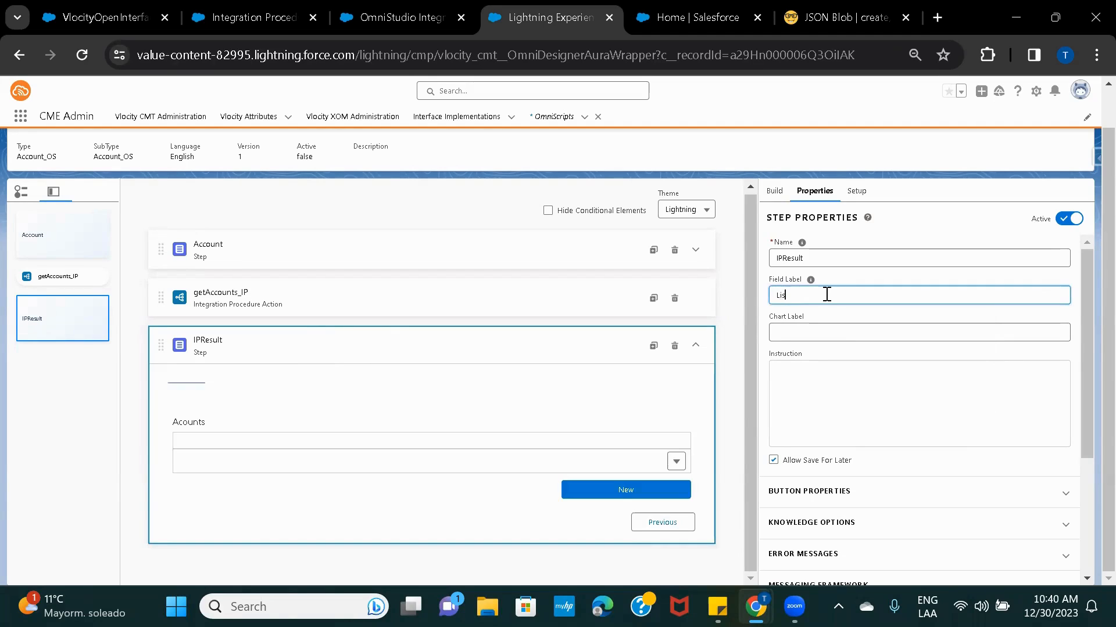
pyautogui.write('List of Accounts')
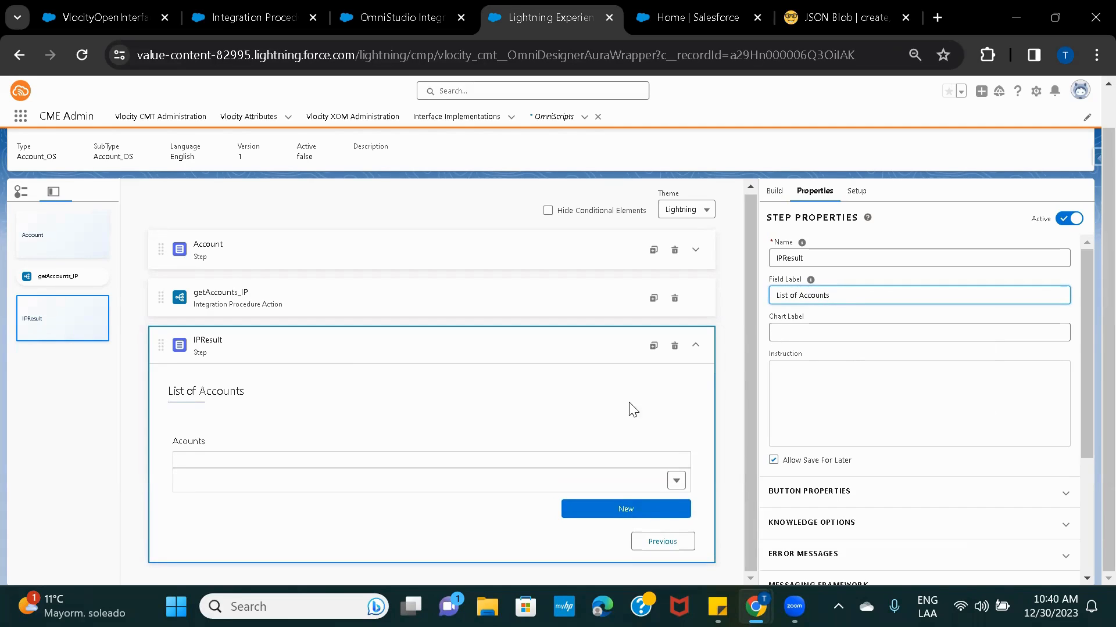
pyautogui.click(589, 391)
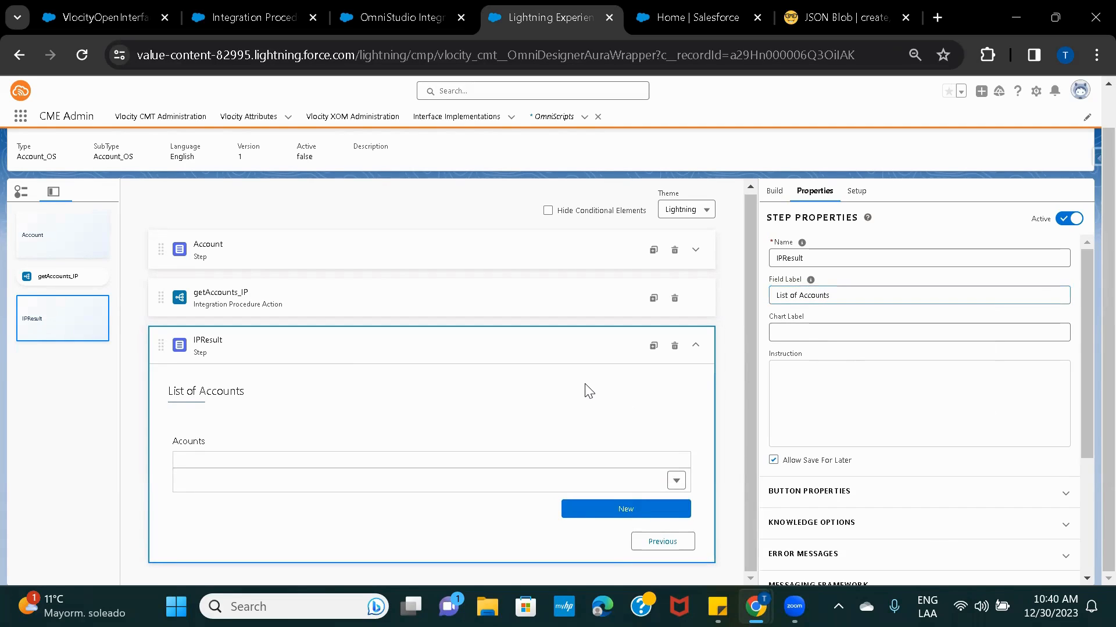
pyautogui.click(301, 347)
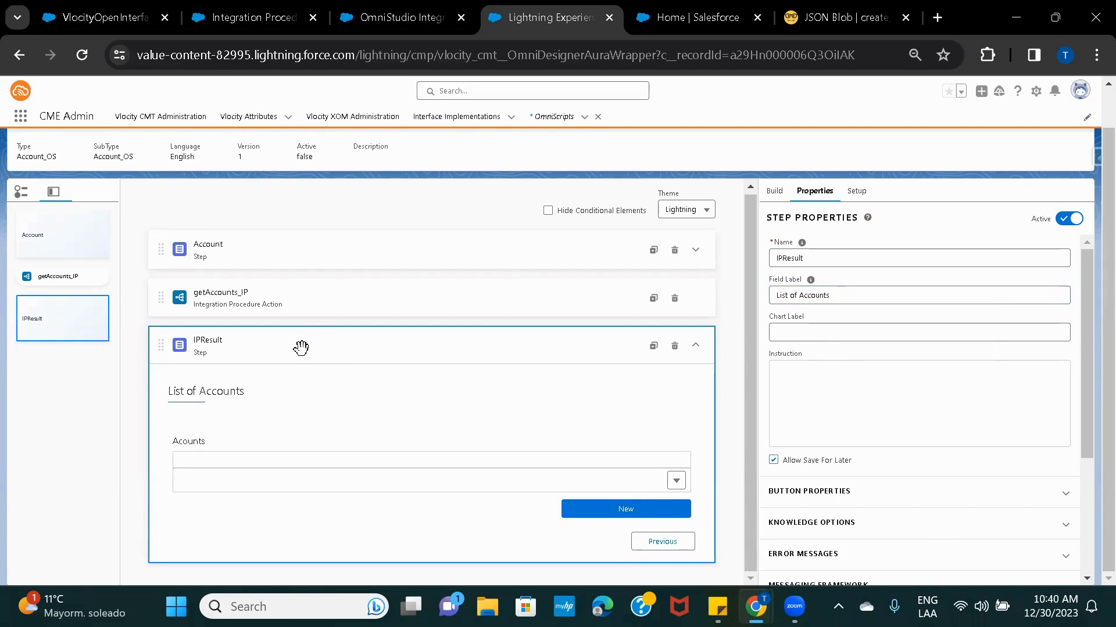
pyautogui.click(258, 440)
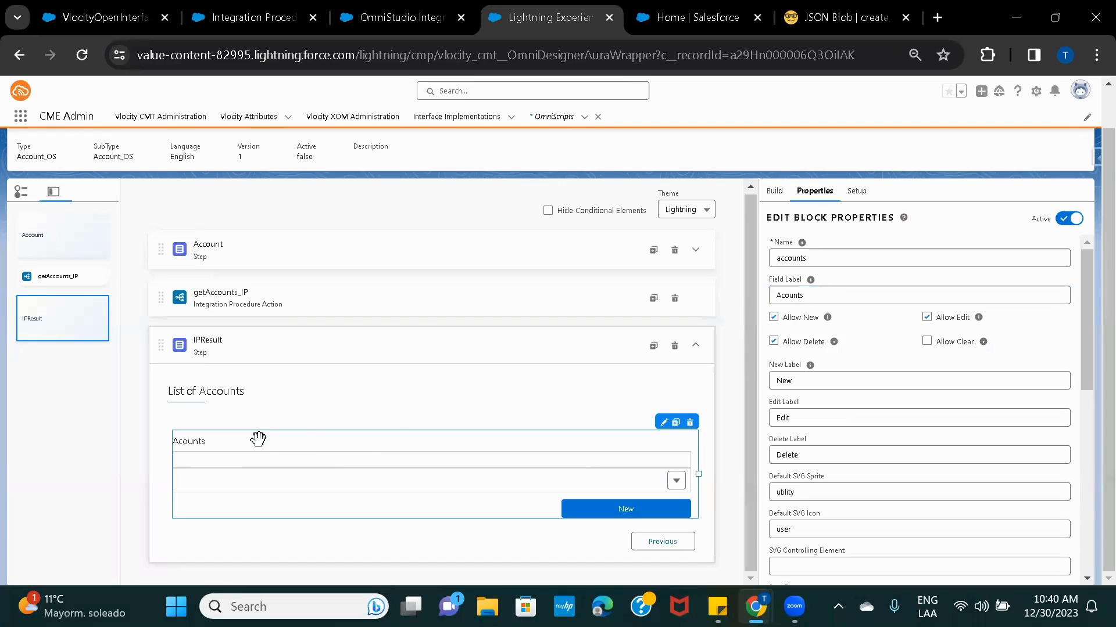
pyautogui.click(335, 338)
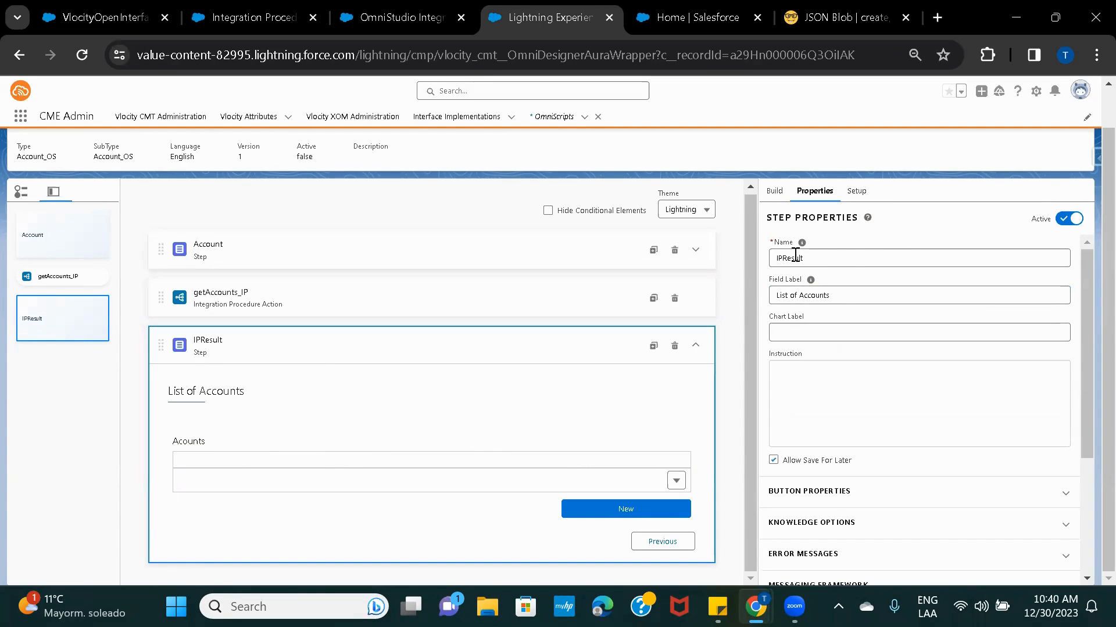
pyautogui.click(362, 460)
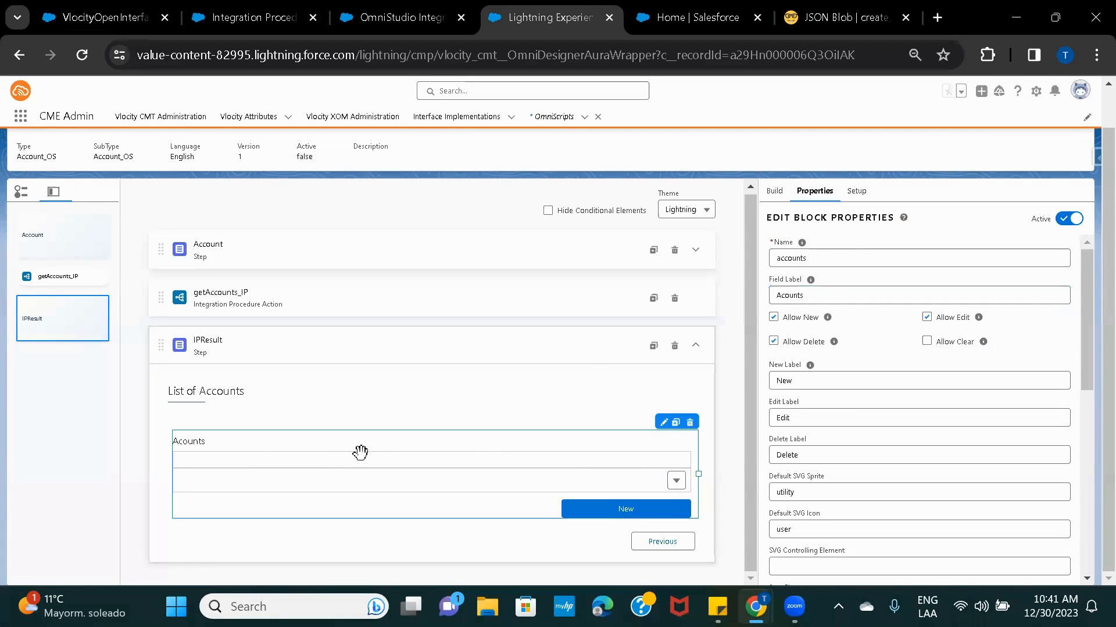
pyautogui.click(831, 23)
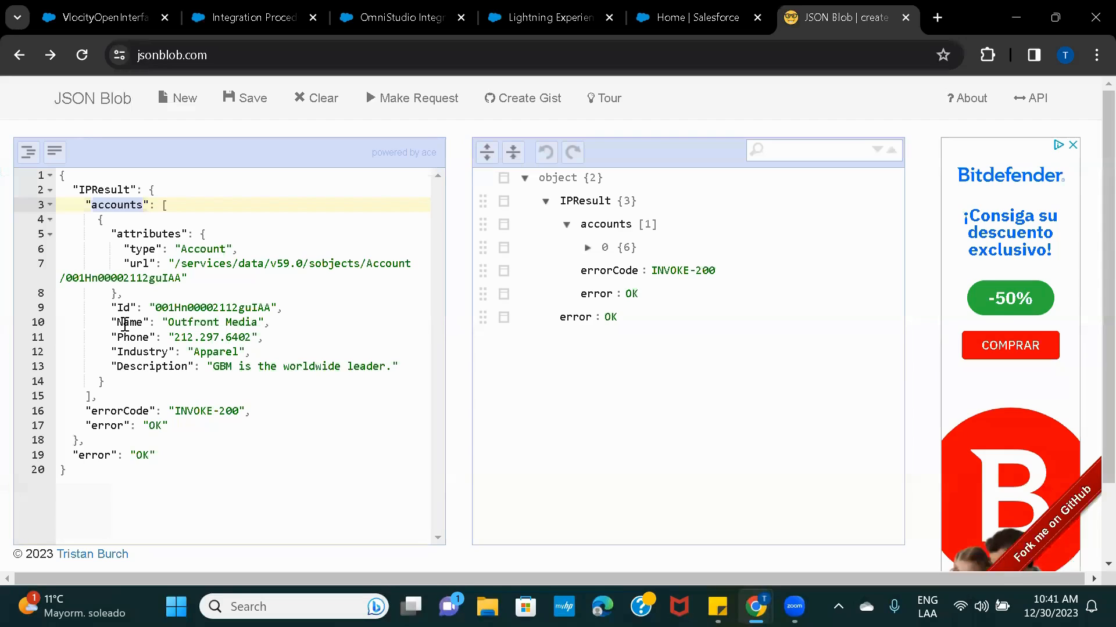
# Review the Name and Phone keys in the account record's JSON sample response.
pyautogui.click(125, 325)
pyautogui.doubleClick(133, 335)
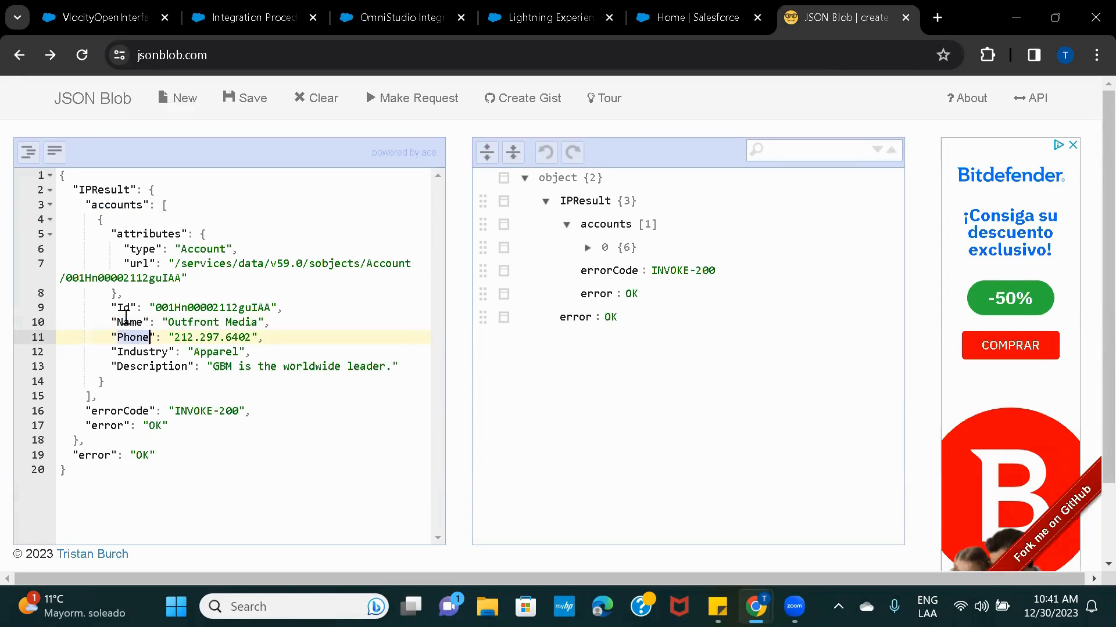
pyautogui.doubleClick(126, 319)
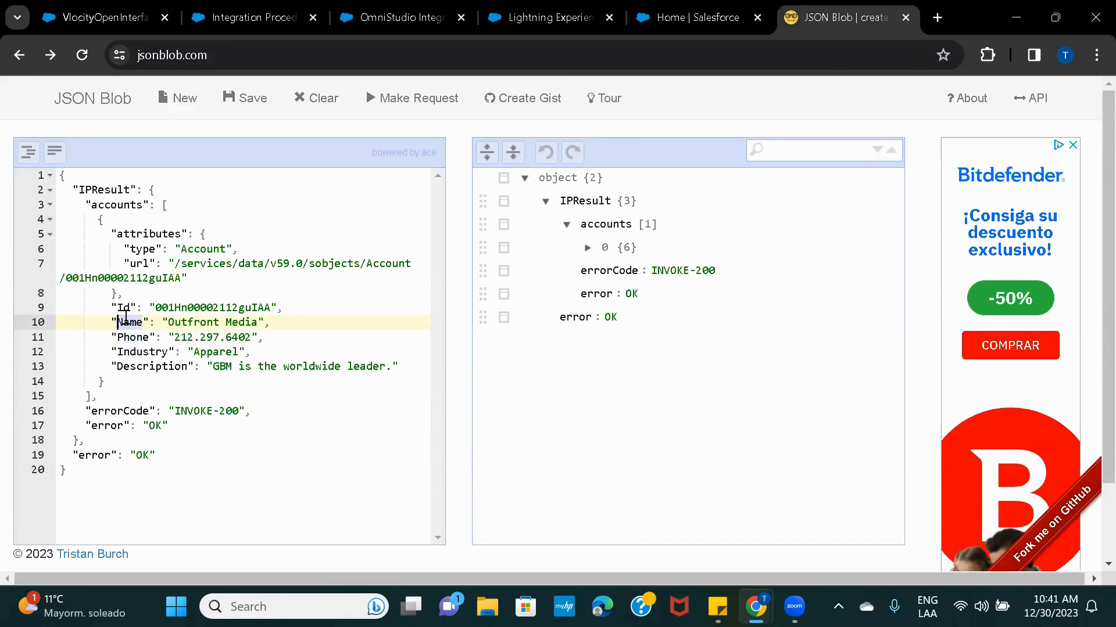
pyautogui.click(549, 18)
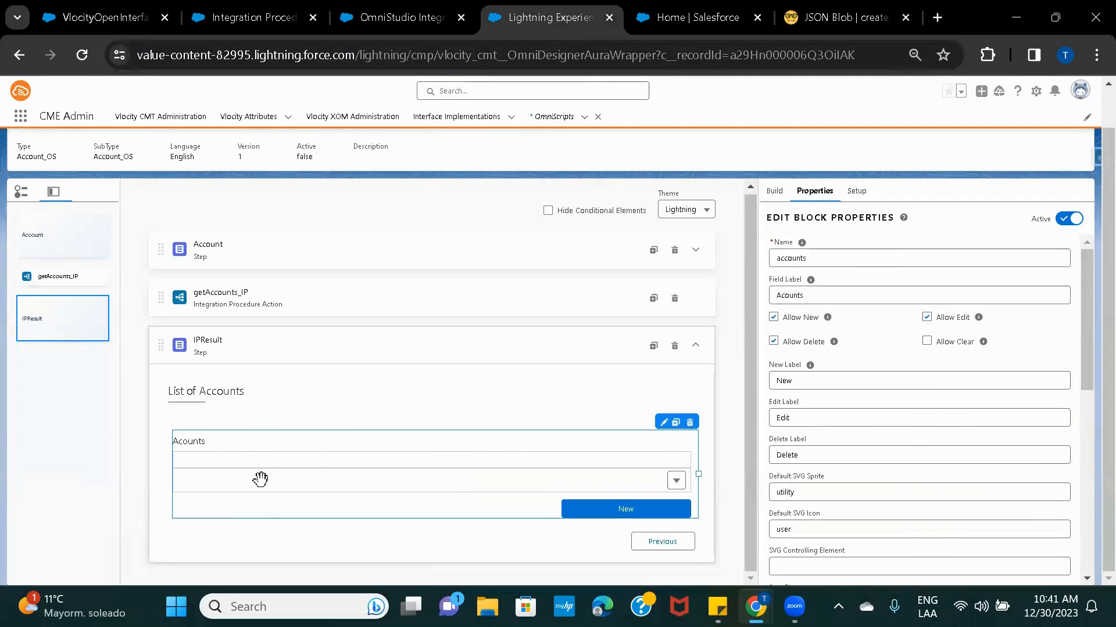
# In the Accounts edit block, set the first text field's Name and Field Label to 'Name'.
pyautogui.click(663, 422)
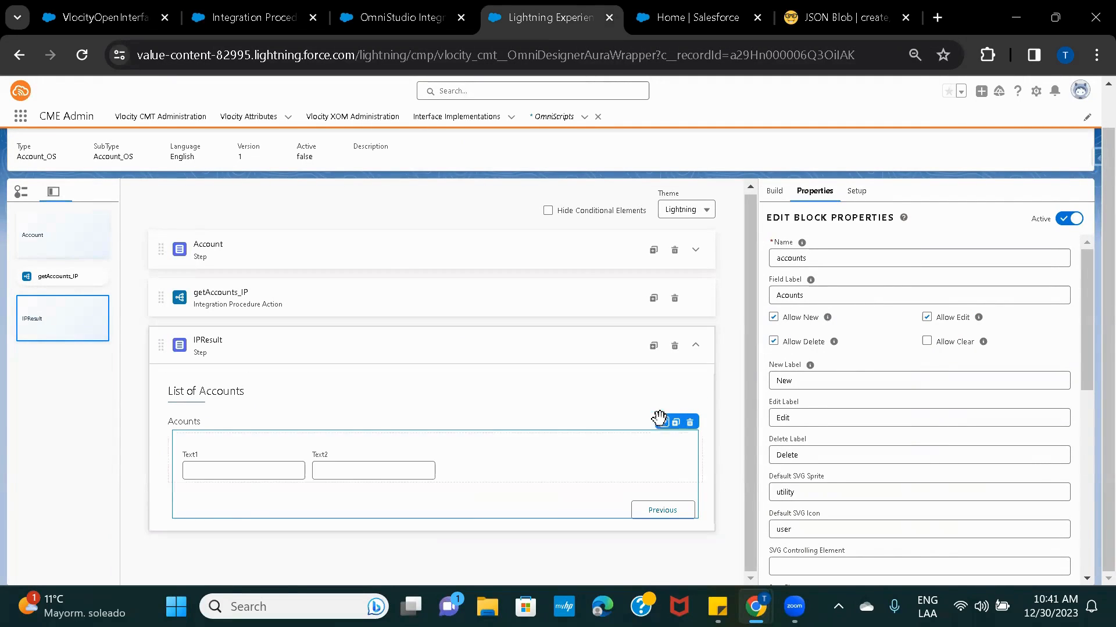
pyautogui.click(223, 470)
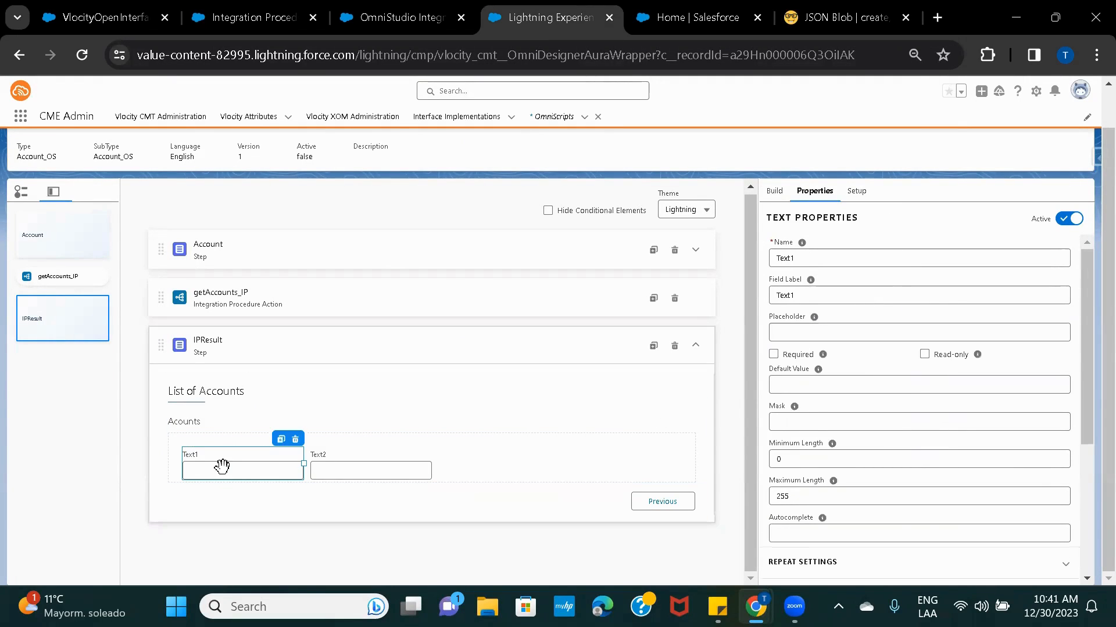
pyautogui.doubleClick(811, 251)
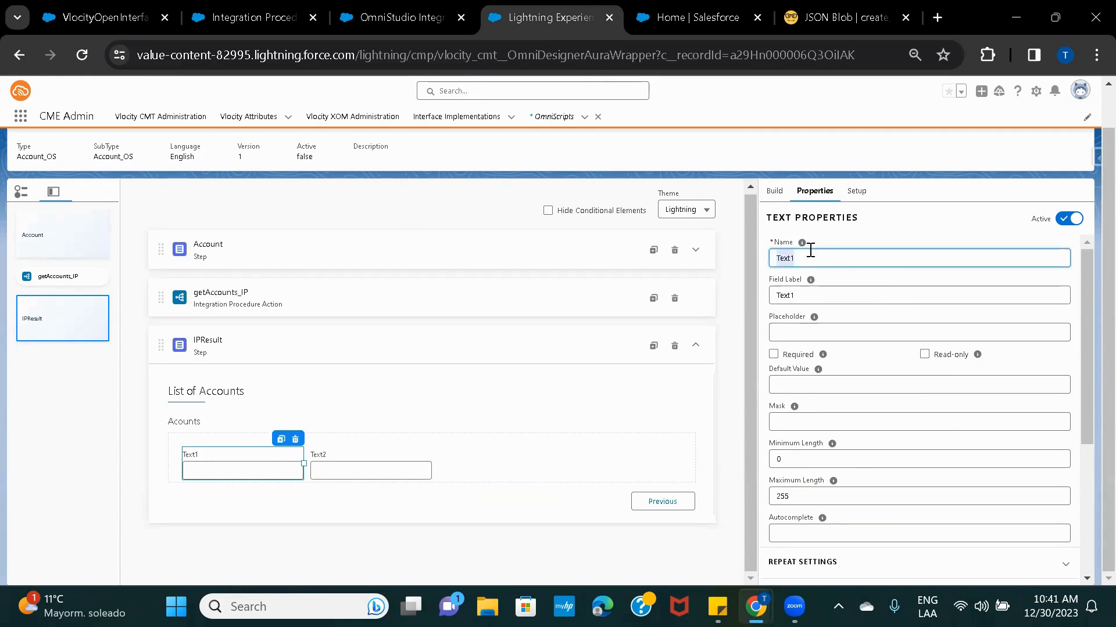
pyautogui.write('Name')
pyautogui.doubleClick(818, 300)
pyautogui.write('Name')
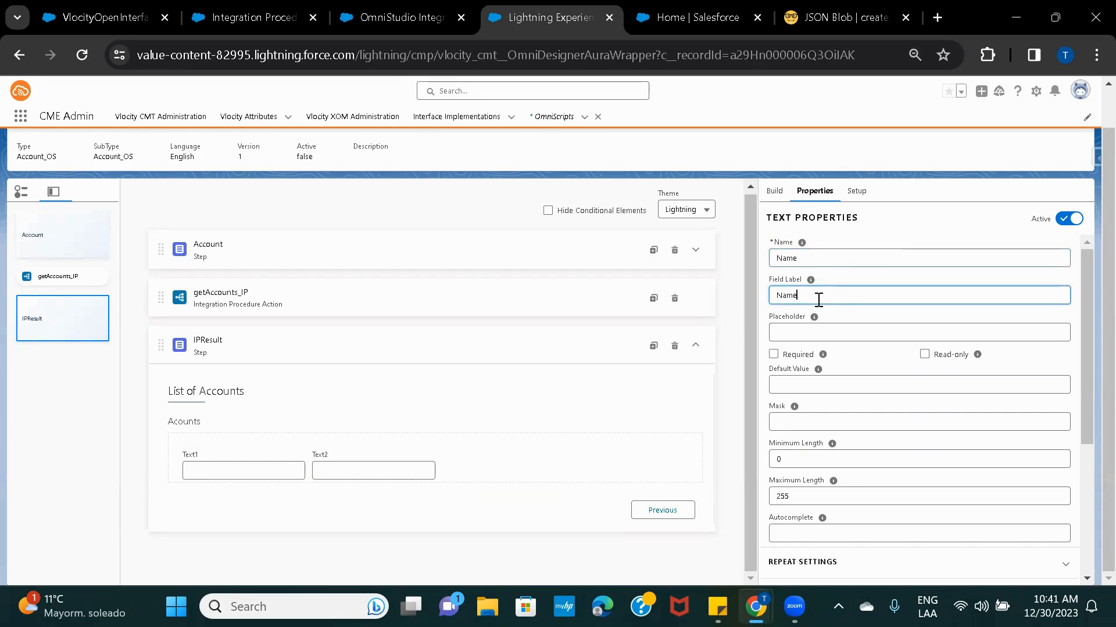
pyautogui.click(366, 464)
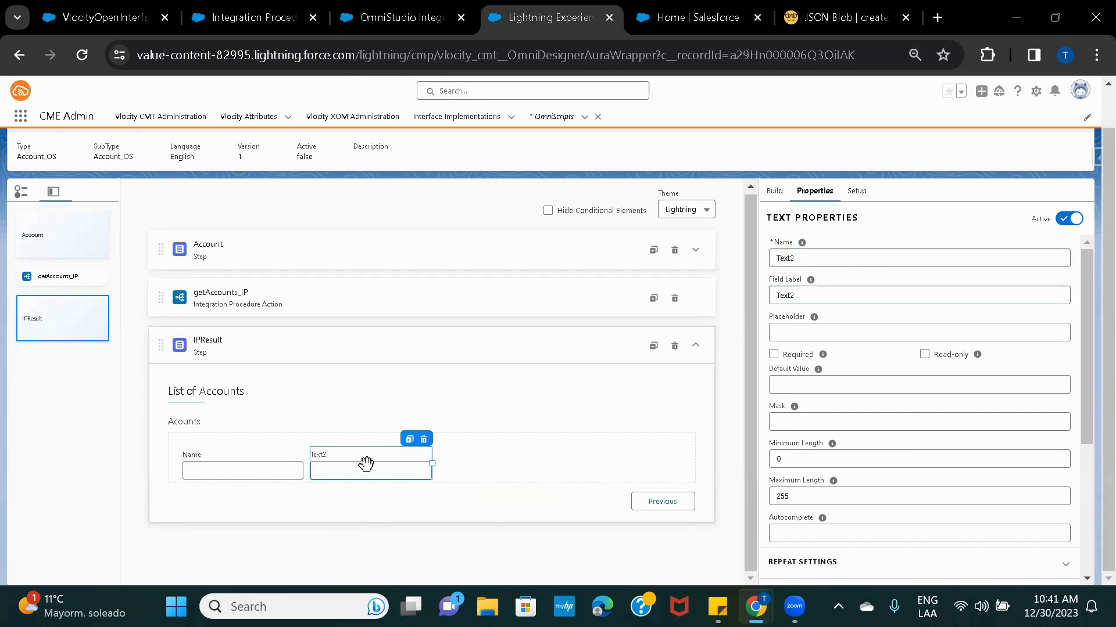
# Confirm the Phone key in the JSON Blob sample response.
pyautogui.click(811, 19)
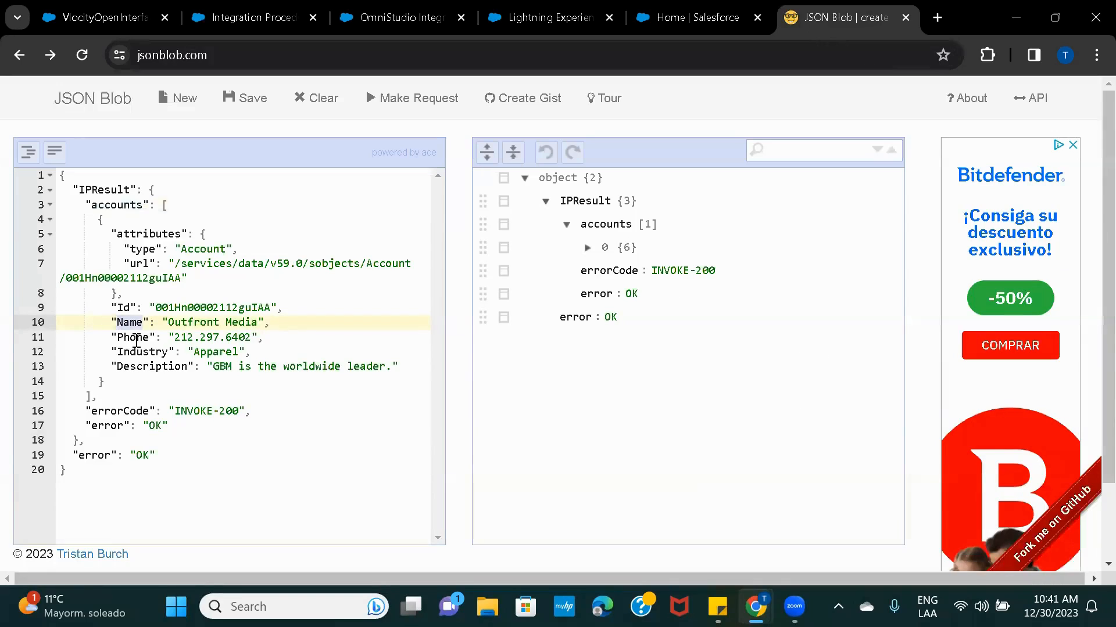
pyautogui.doubleClick(135, 338)
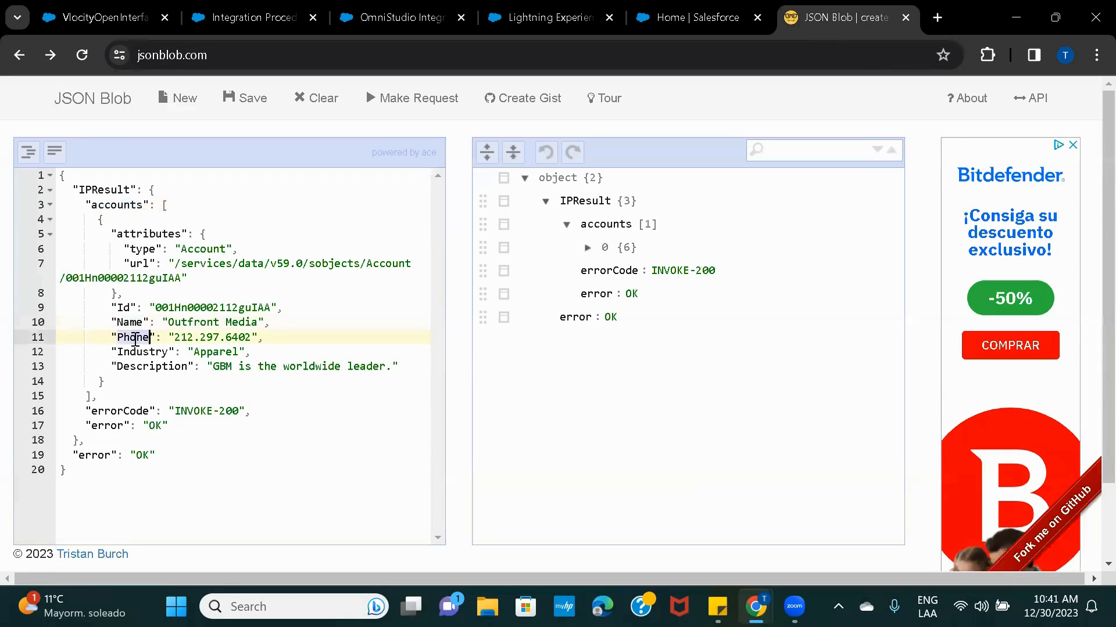
pyautogui.click(531, 17)
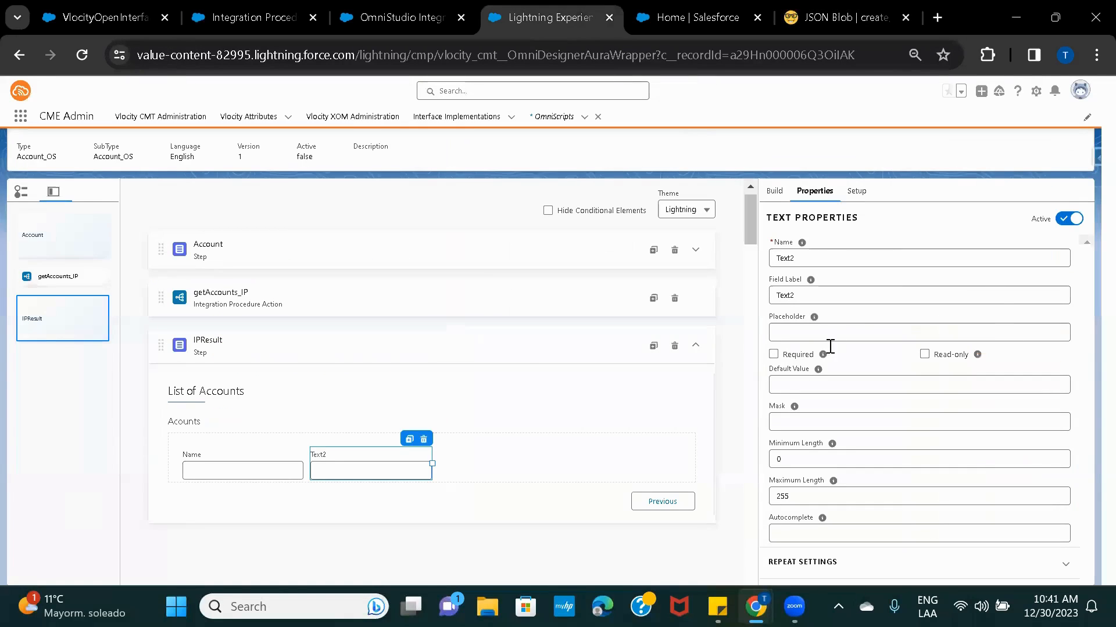
# Set the second text field's Name and Field Label to 'Phone', then select the IPResult step.
pyautogui.doubleClick(799, 265)
pyautogui.write('Phone')
pyautogui.doubleClick(819, 300)
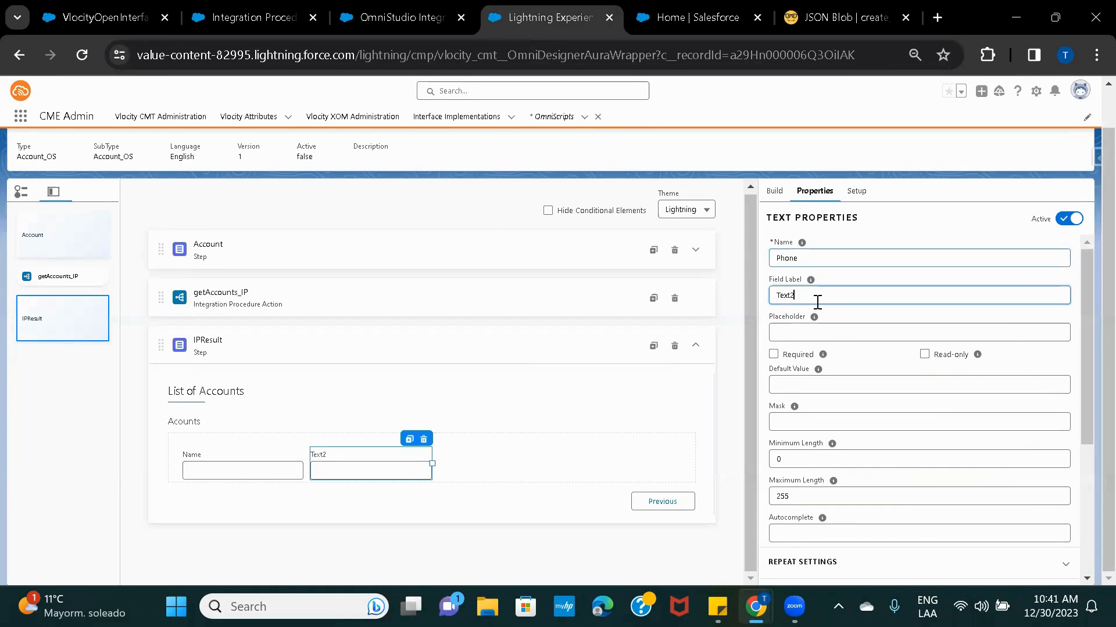
pyautogui.write('Phone')
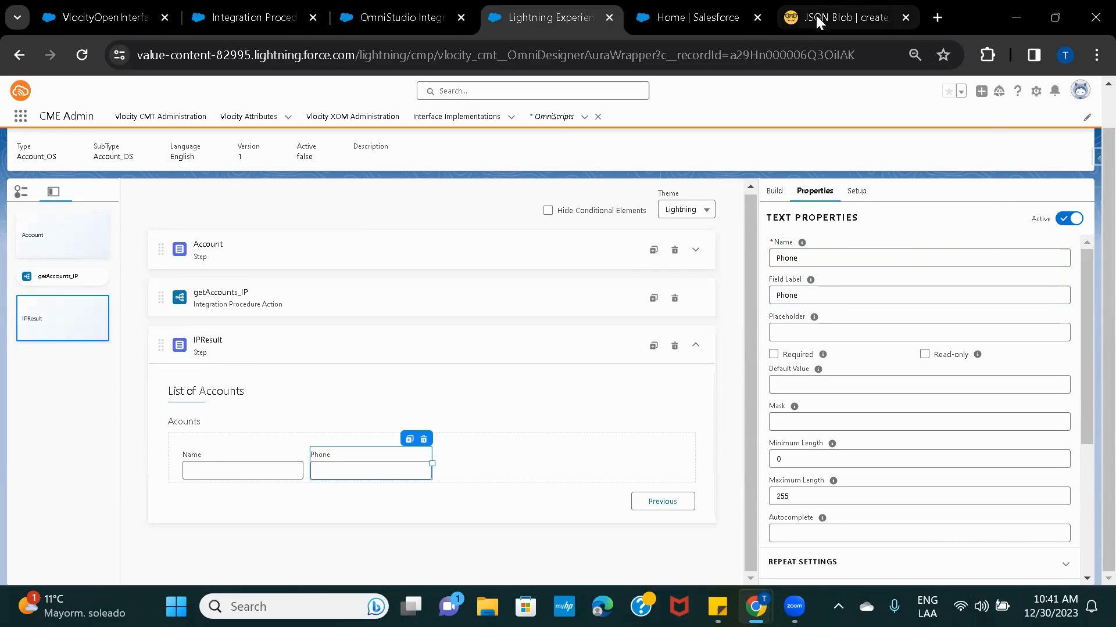
pyautogui.click(300, 350)
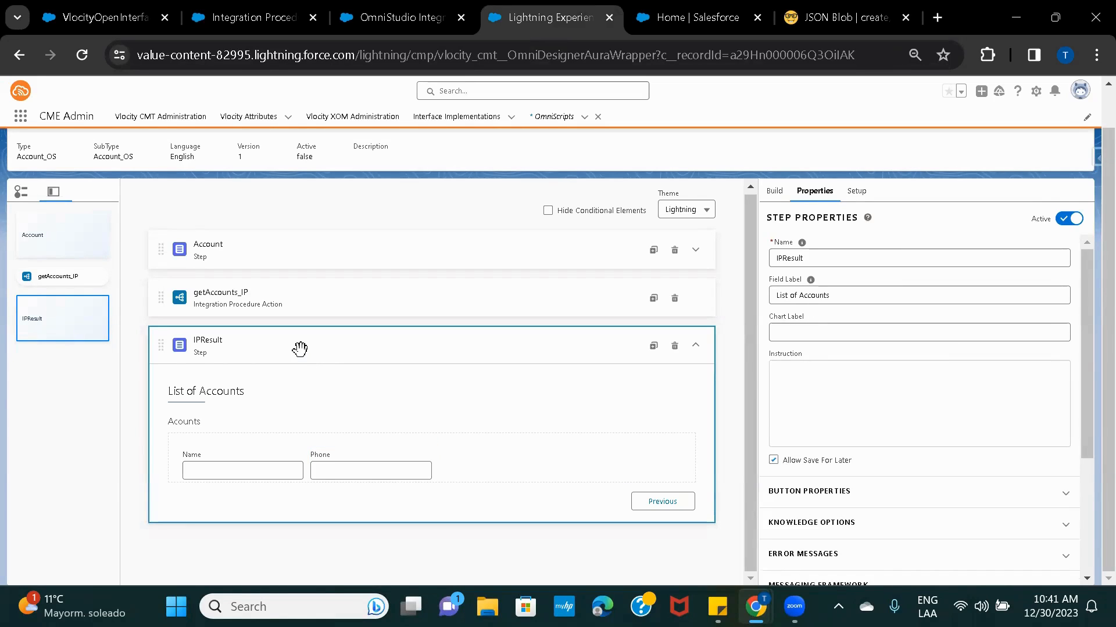
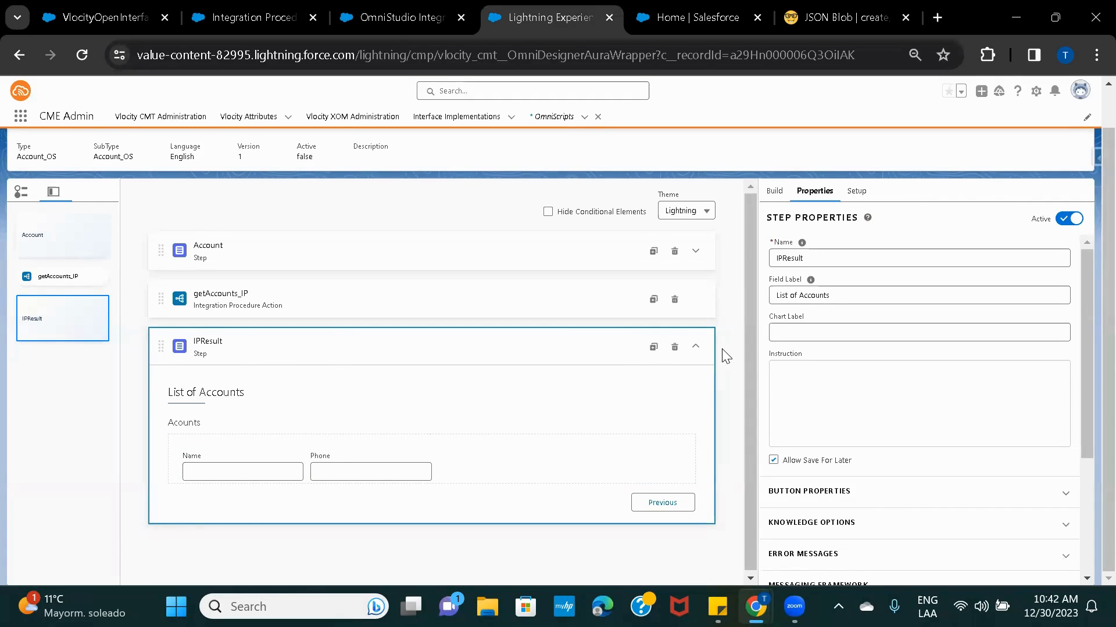
# Scroll to the top and switch the Account_OS OmniScript into Preview.
pyautogui.scroll(2, 736, 356)
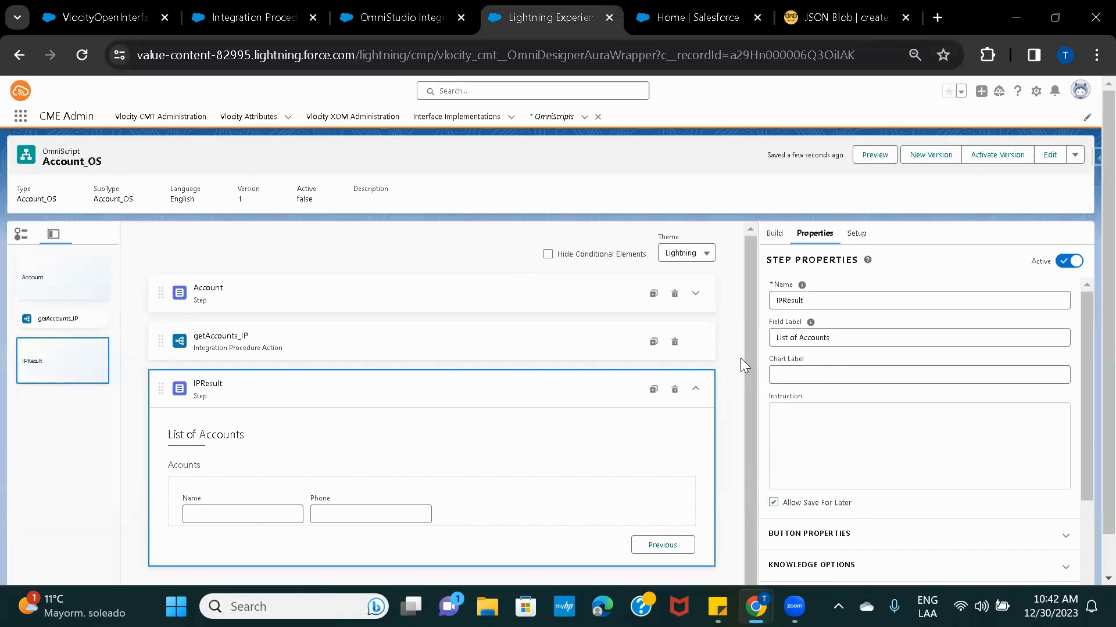
pyautogui.click(872, 155)
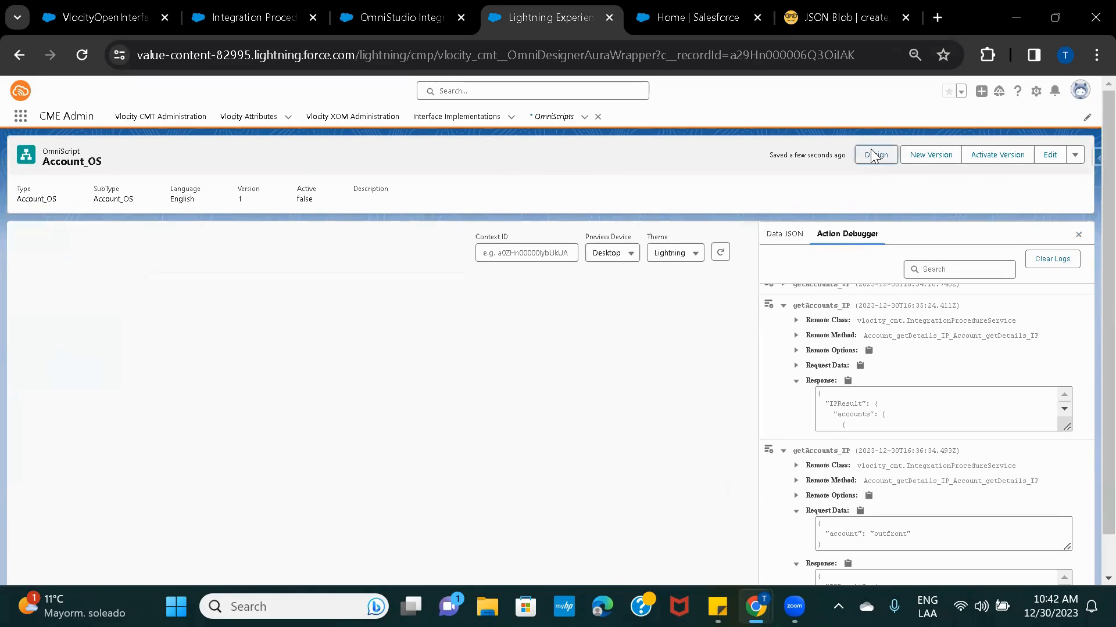
# Reload the preview, search account outfront, reach List of Accounts, then return to Design.
pyautogui.click(721, 252)
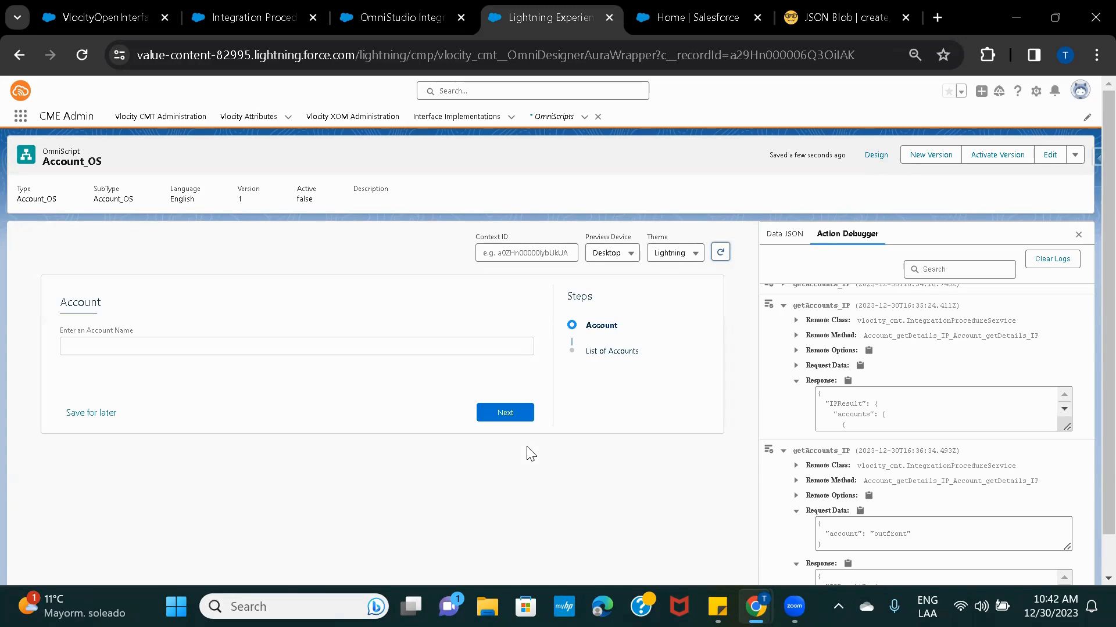
pyautogui.click(207, 347)
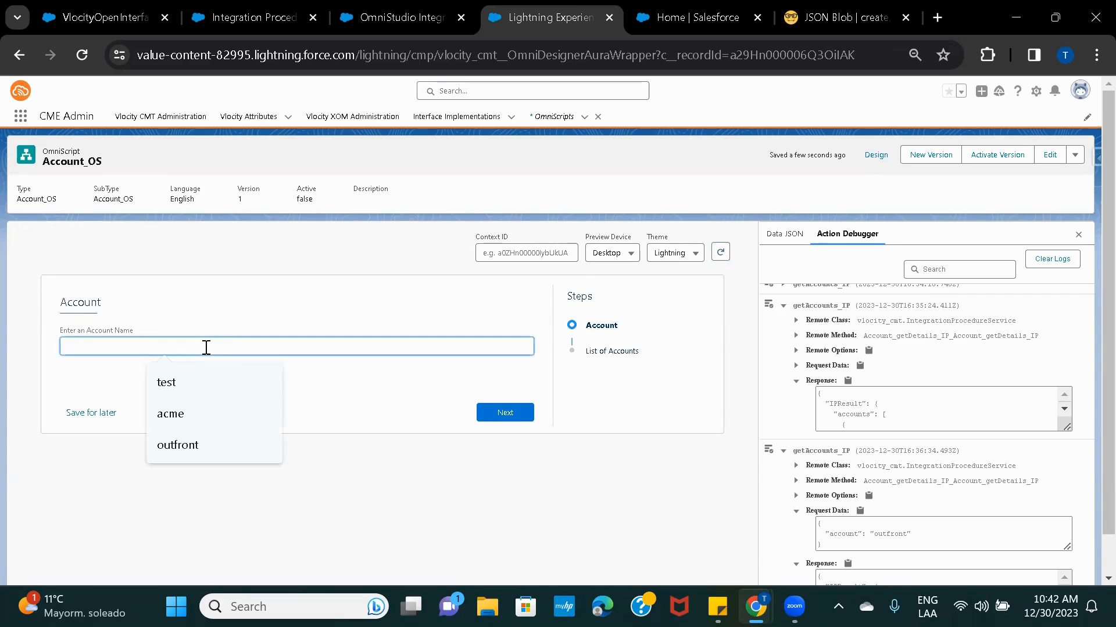
pyautogui.click(187, 446)
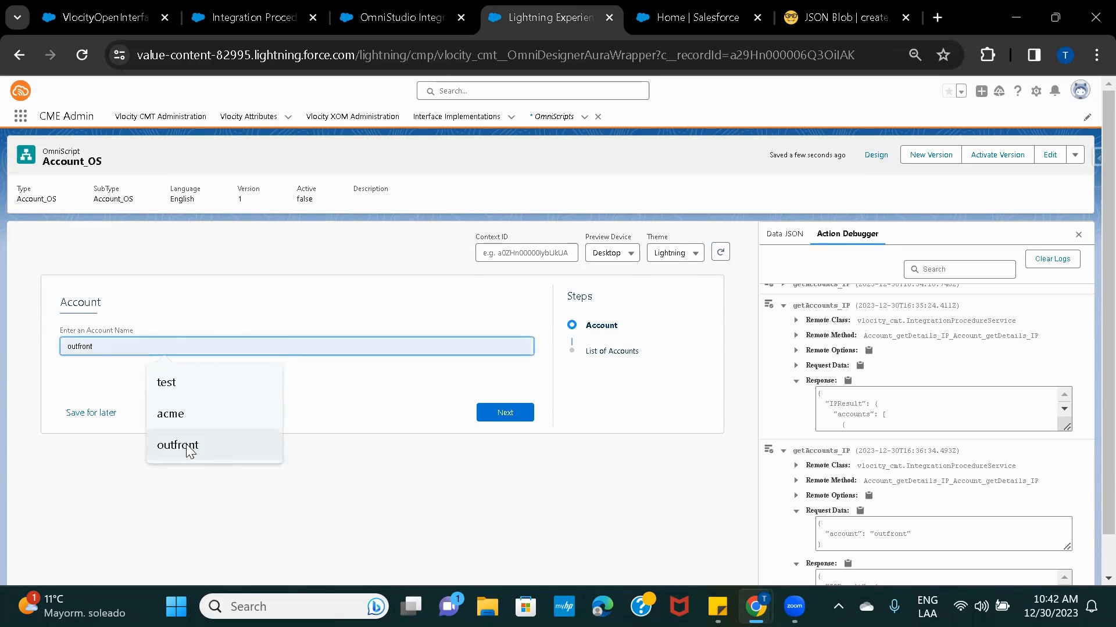
pyautogui.click(505, 413)
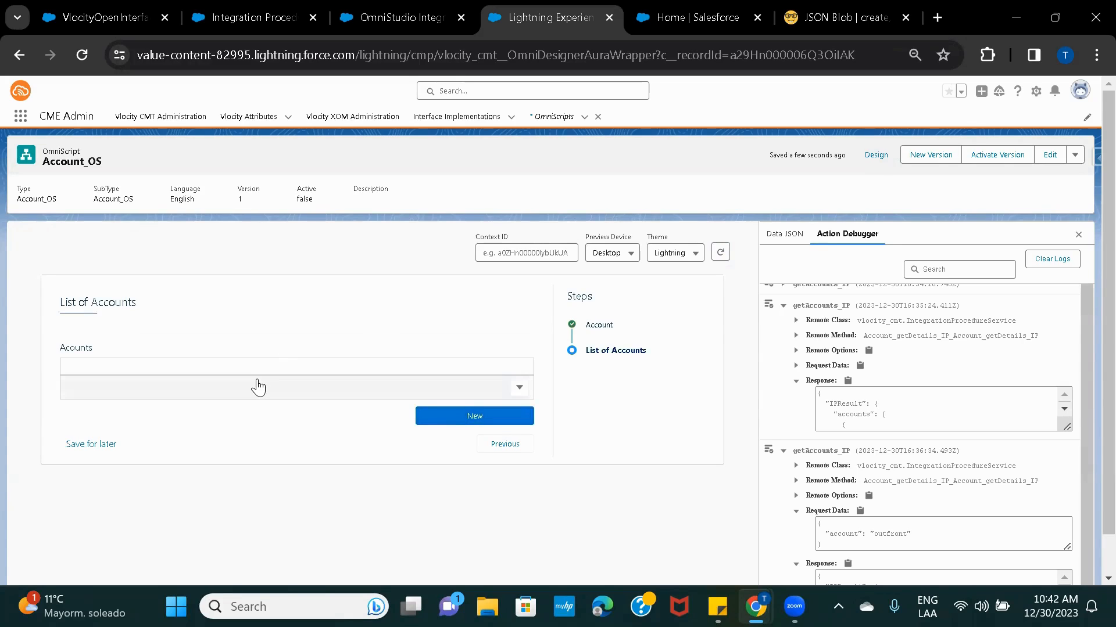
pyautogui.click(872, 156)
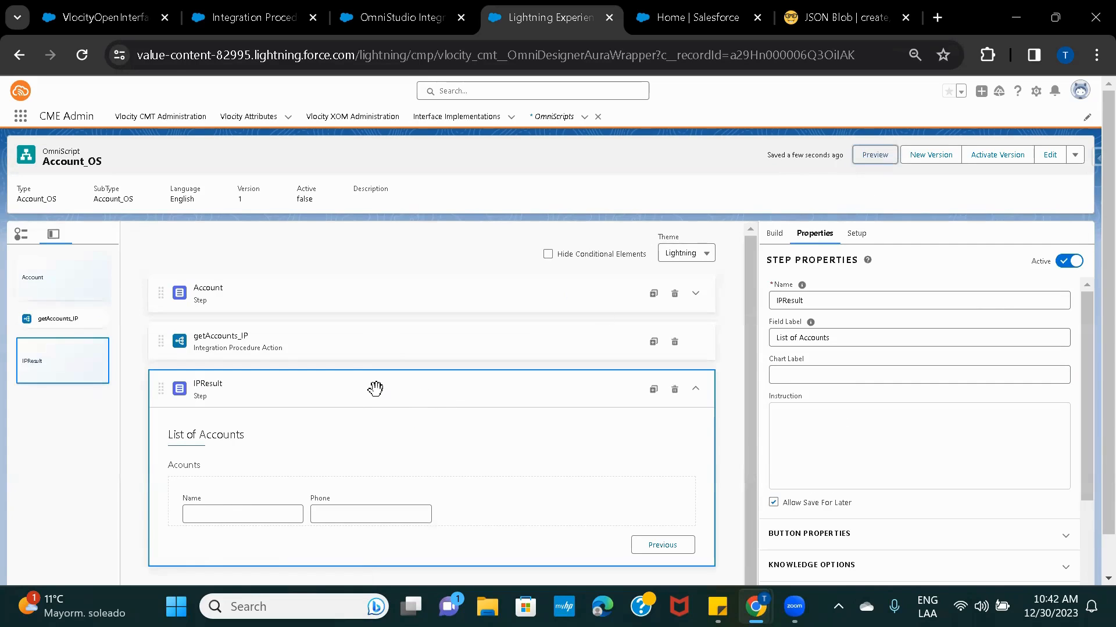
# Tick Name and Phone under the Acounts edit block's Elements Inside Edit Block, then preview.
pyautogui.click(364, 474)
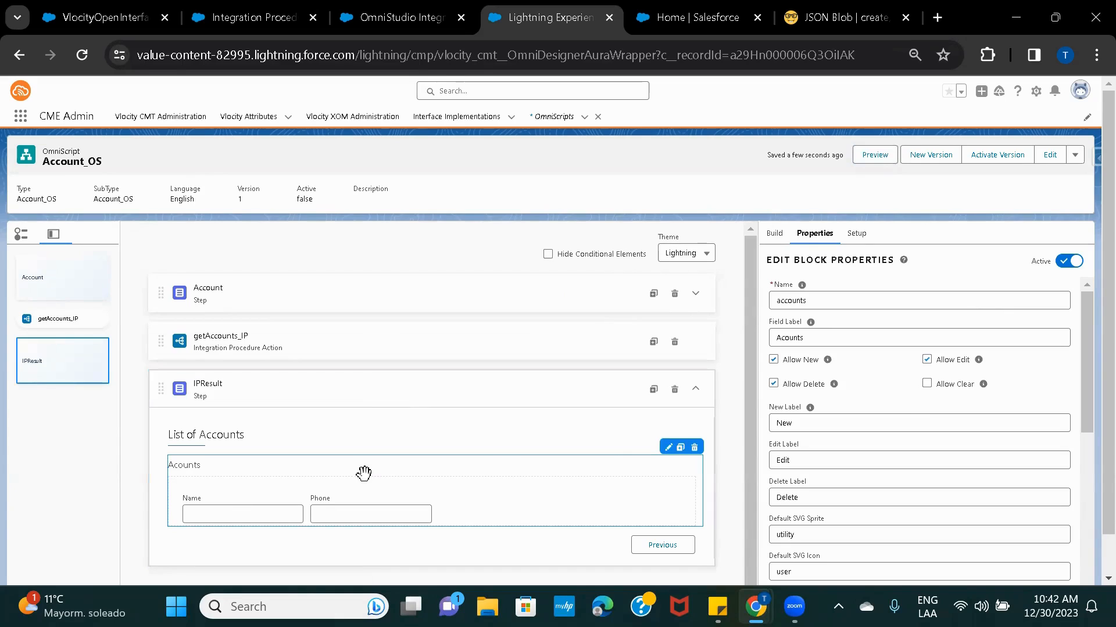
pyautogui.scroll(-6, 928, 415)
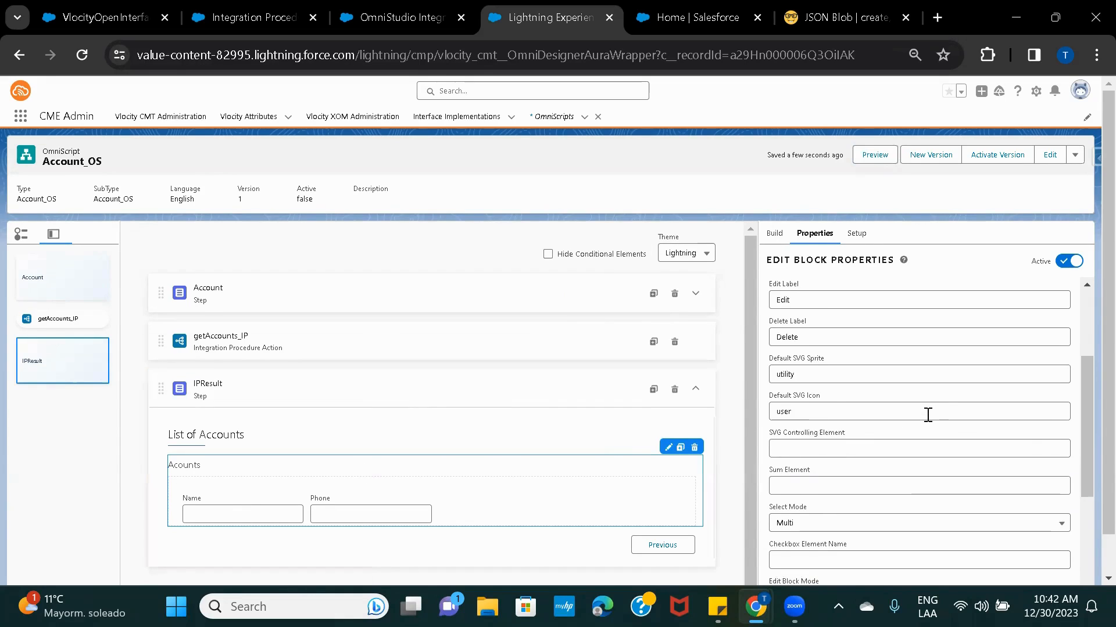
pyautogui.scroll(-1, 928, 419)
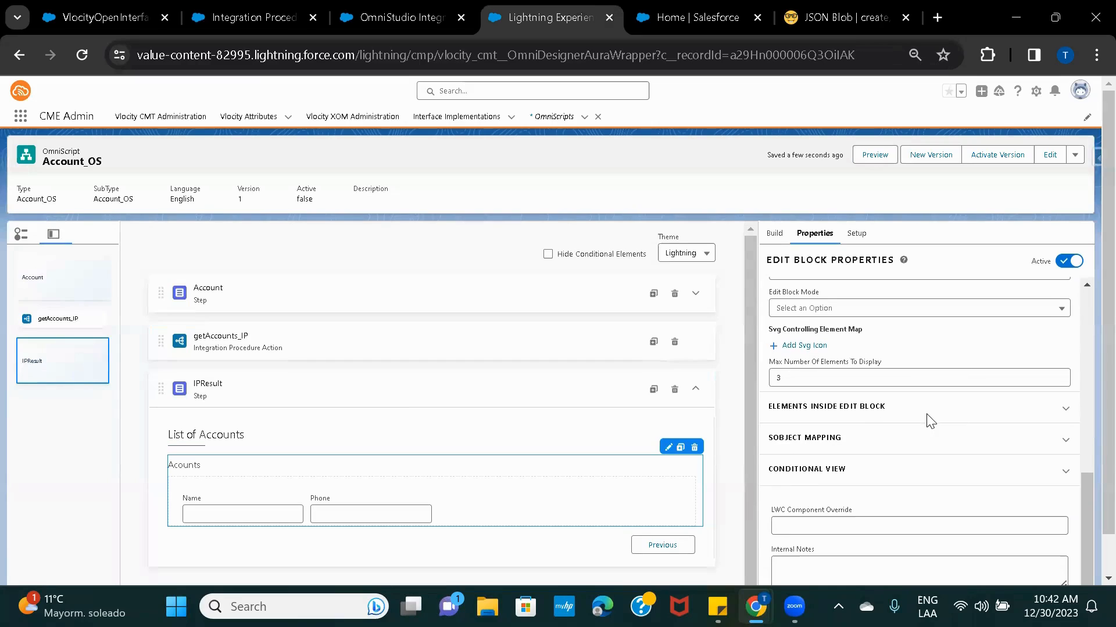
pyautogui.click(860, 408)
pyautogui.click(781, 454)
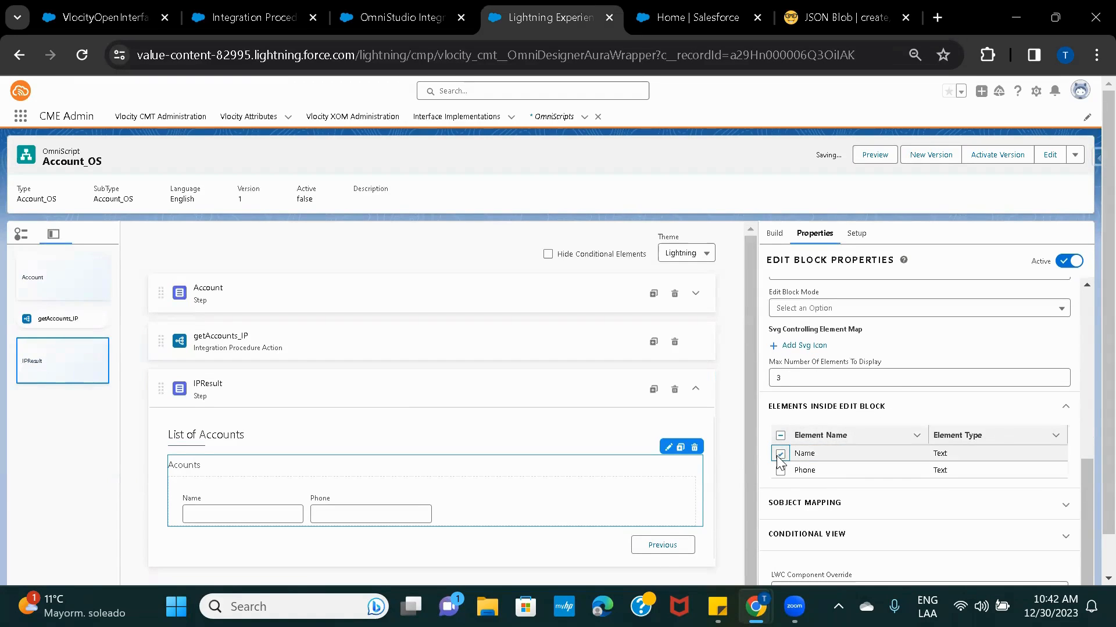
pyautogui.click(780, 471)
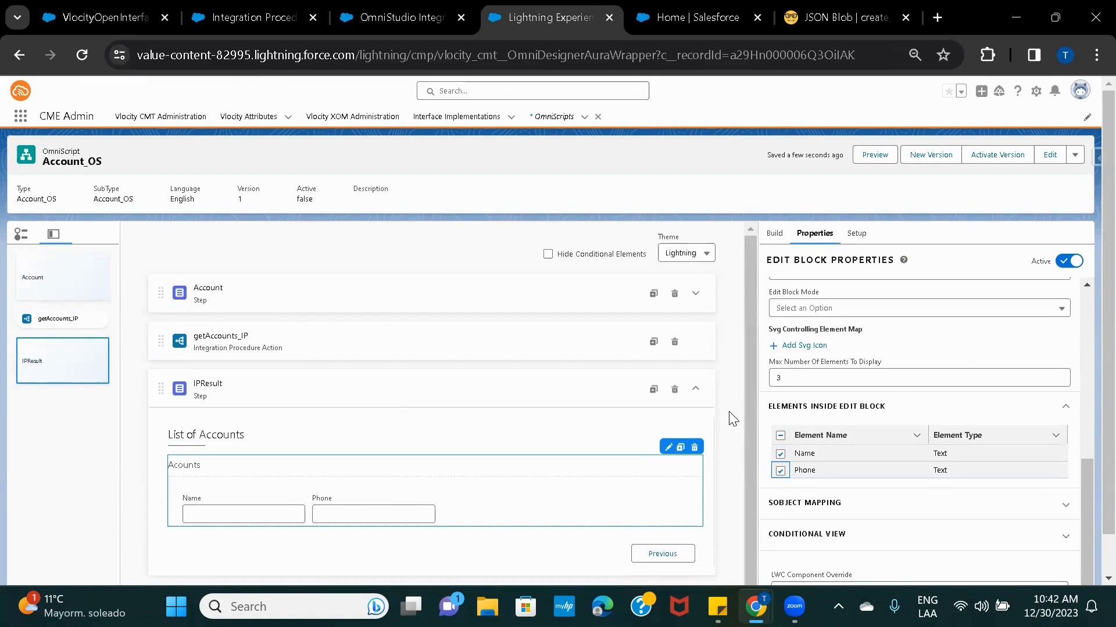
pyautogui.click(875, 155)
# Reload the preview and search for outfront to see its matching accounts.
pyautogui.click(722, 253)
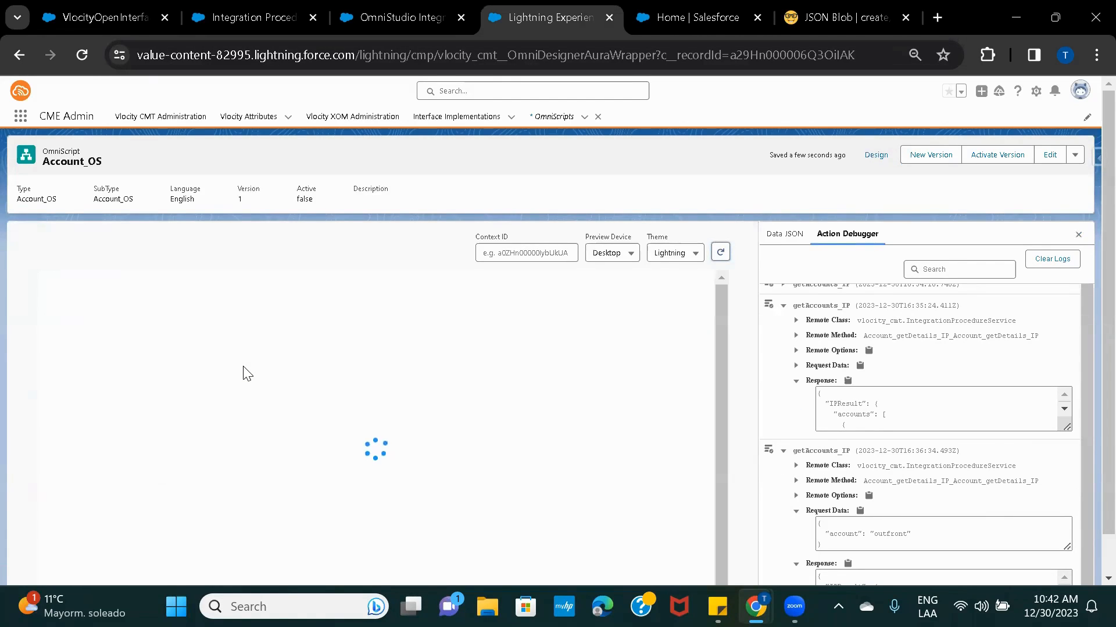
pyautogui.click(169, 346)
pyautogui.click(174, 446)
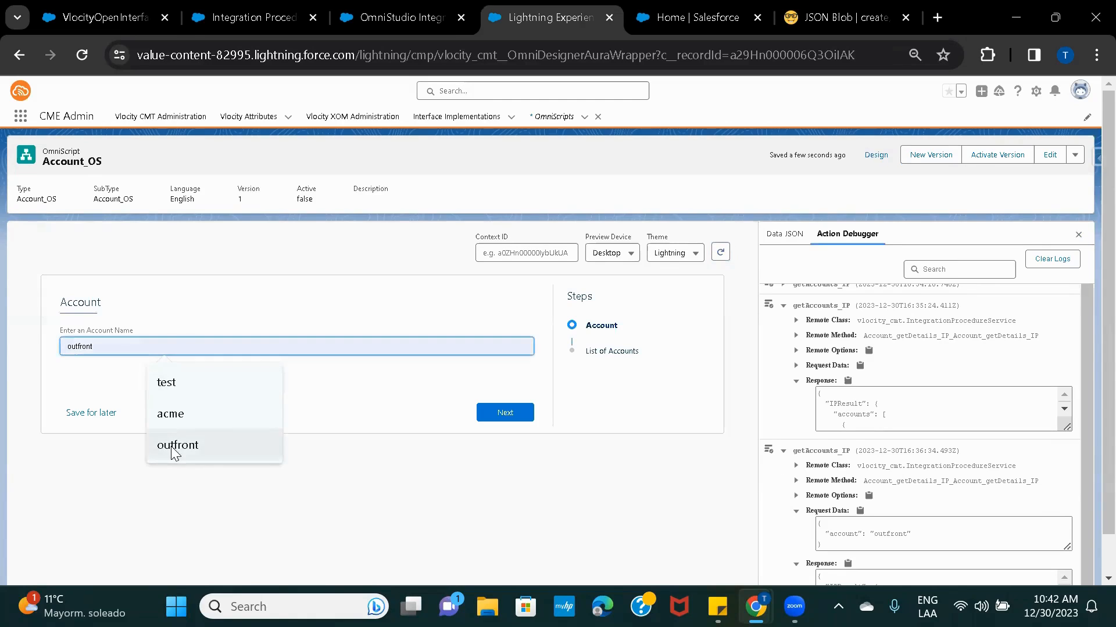
pyautogui.click(499, 412)
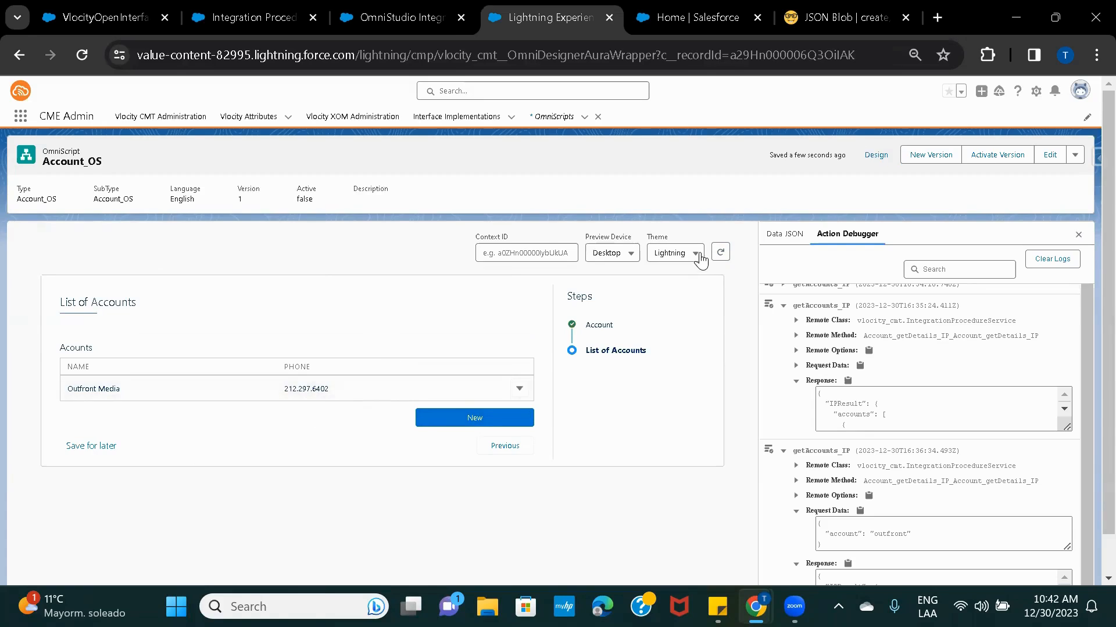
# Restart the preview, search acme to list six Acme accounts, then return to Design.
pyautogui.click(719, 254)
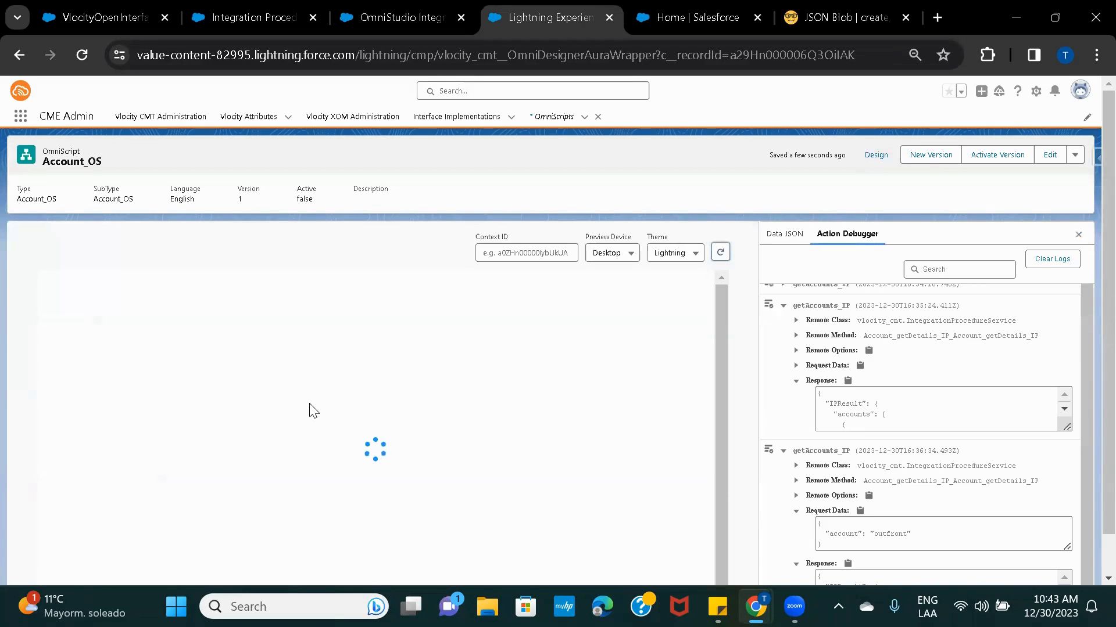
pyautogui.click(108, 345)
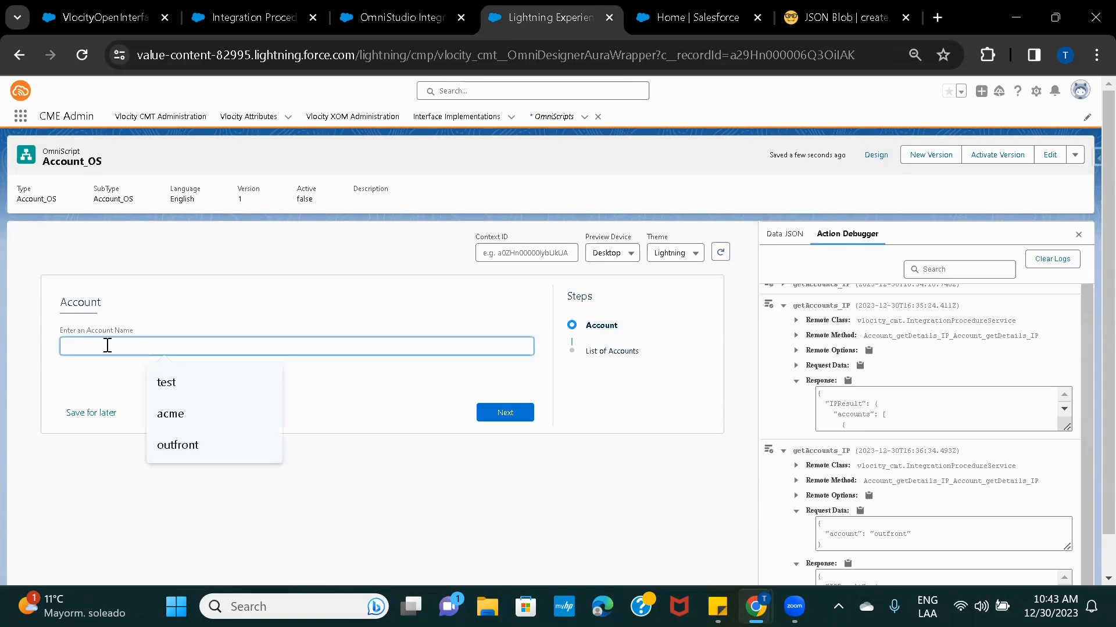
pyautogui.click(210, 411)
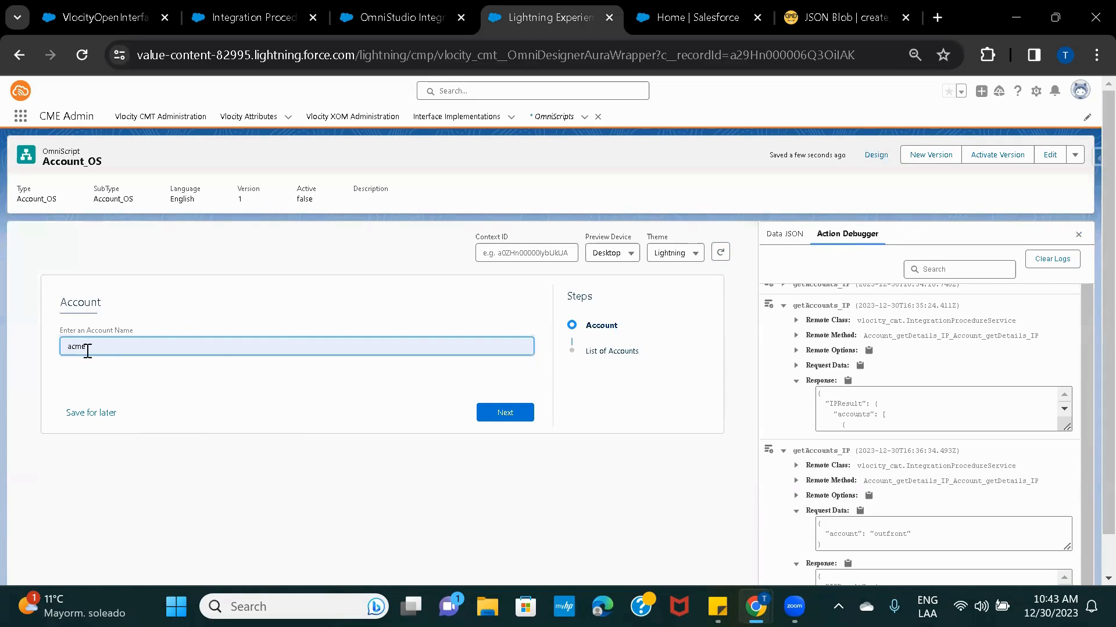
pyautogui.click(503, 414)
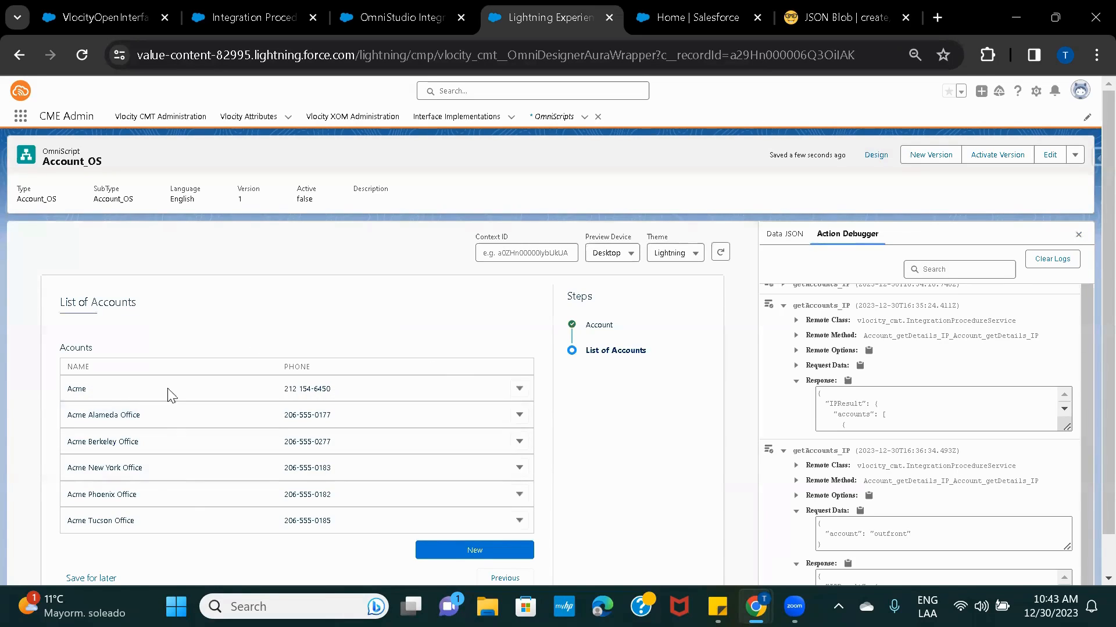
pyautogui.click(875, 156)
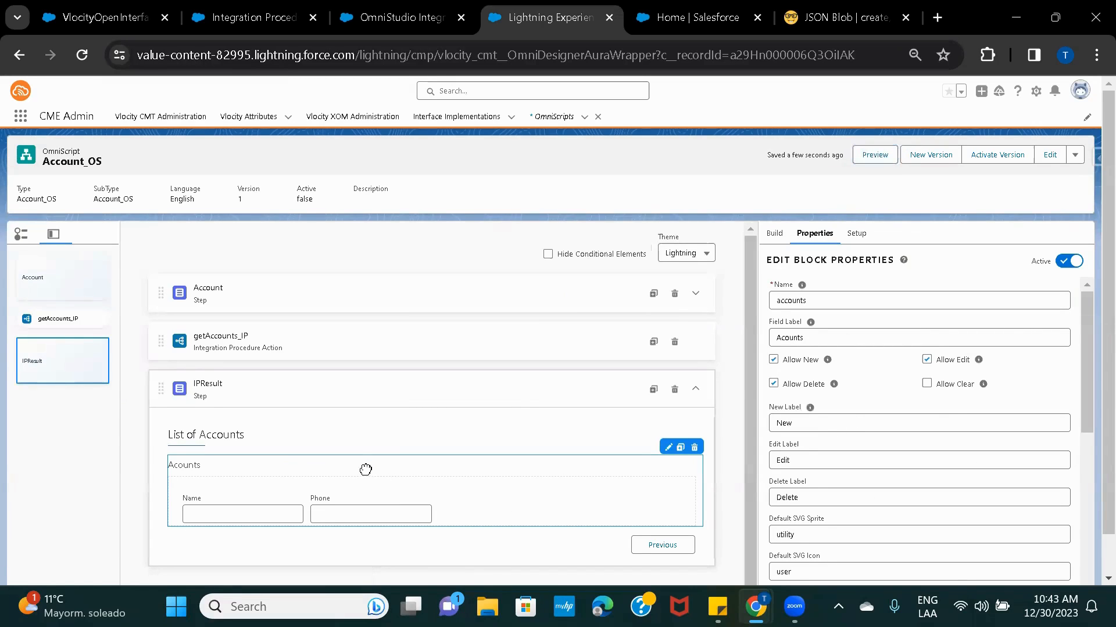
# Set the Acounts edit block's Edit Block Mode to Table.
pyautogui.scroll(-5, 947, 410)
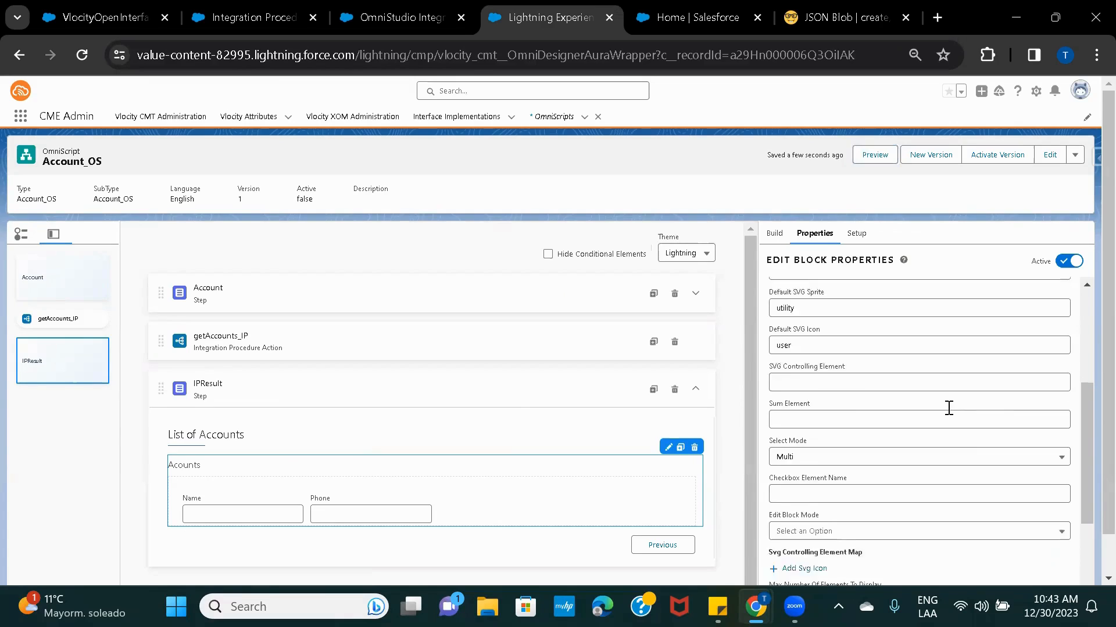
pyautogui.scroll(-1, 948, 408)
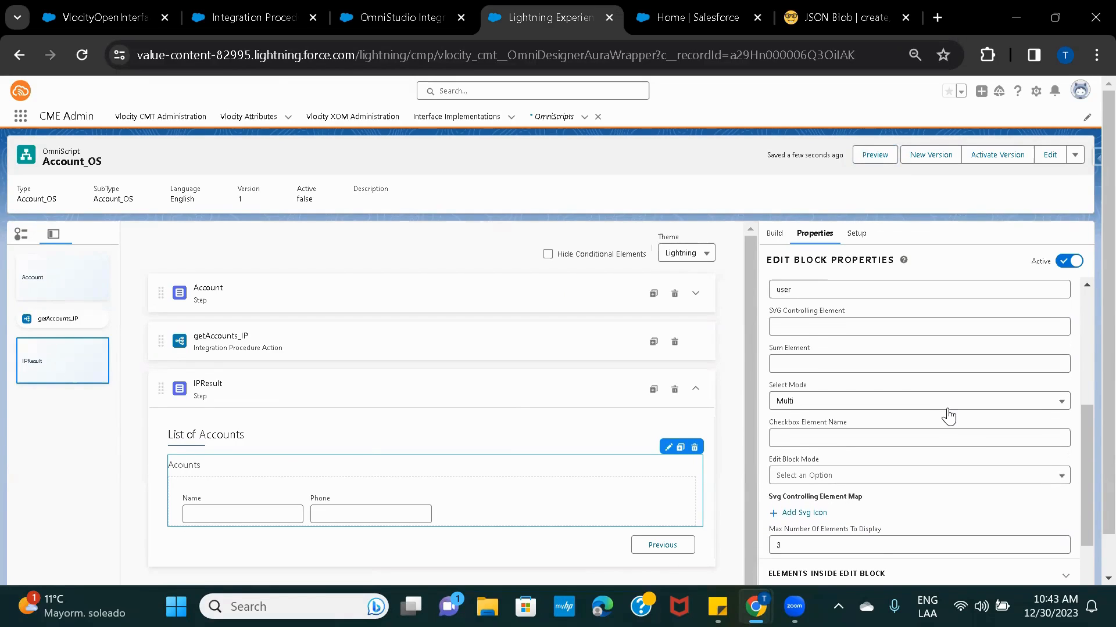
pyautogui.scroll(-3, 949, 417)
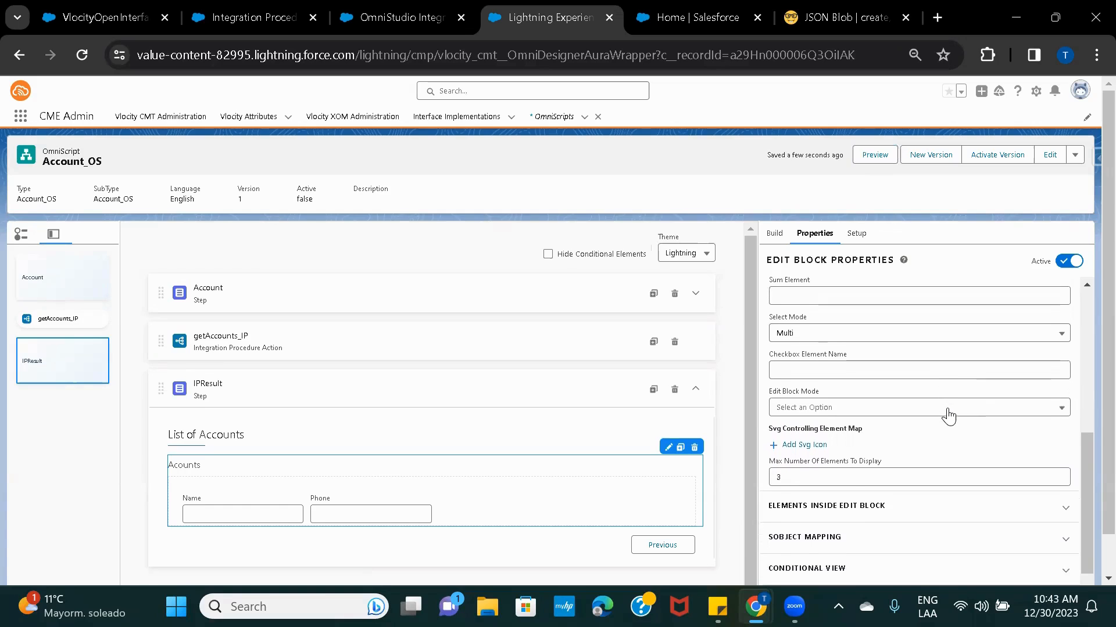
pyautogui.scroll(-7, 949, 417)
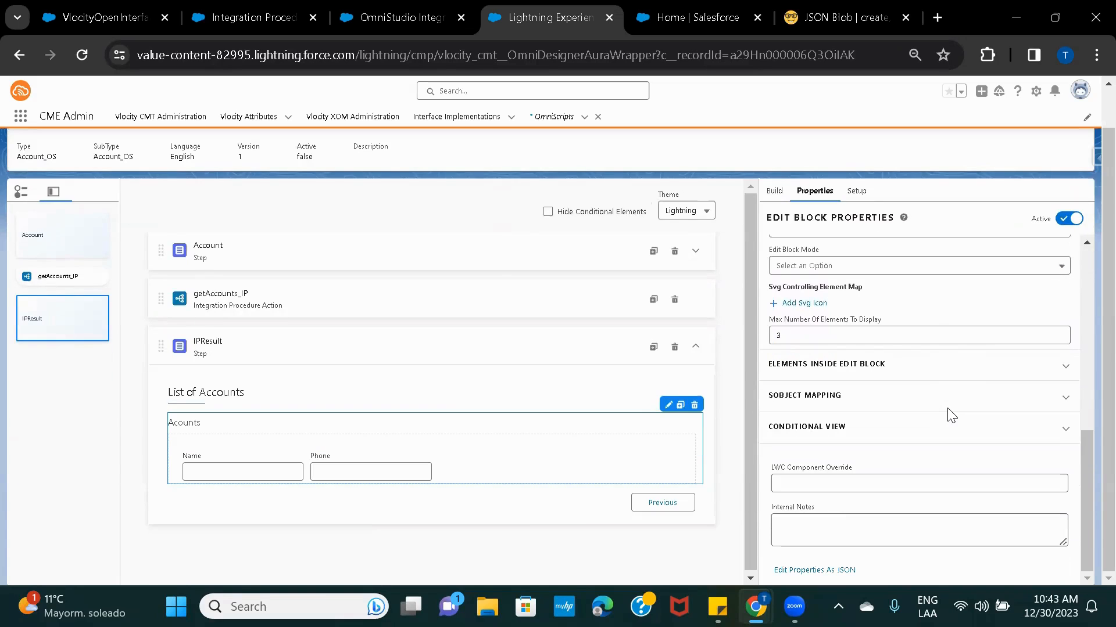
pyautogui.scroll(4, 951, 415)
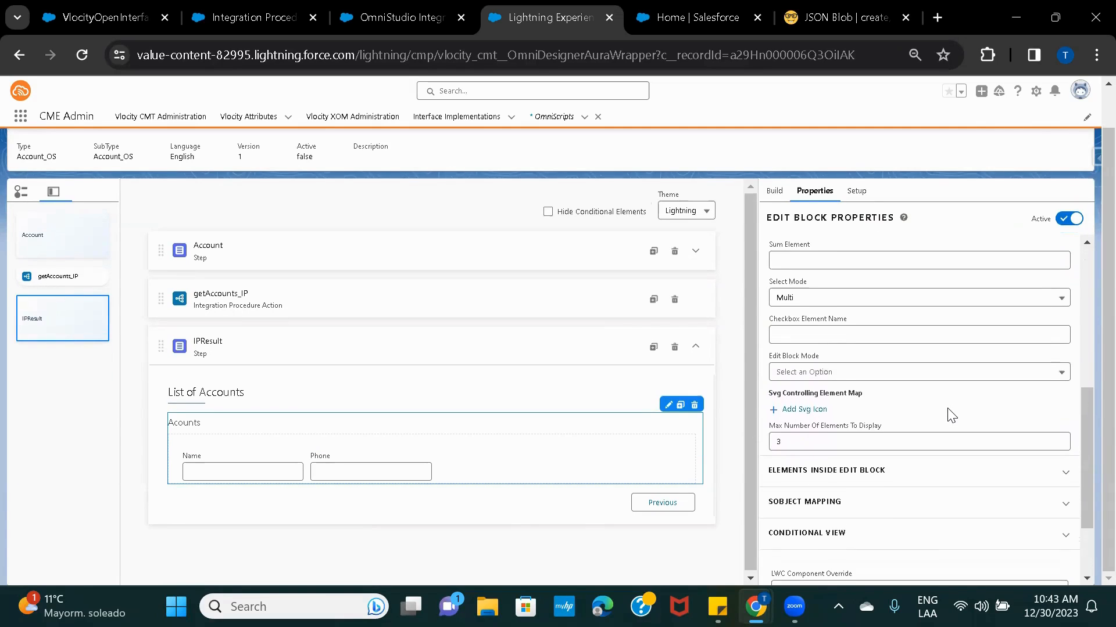
pyautogui.click(874, 381)
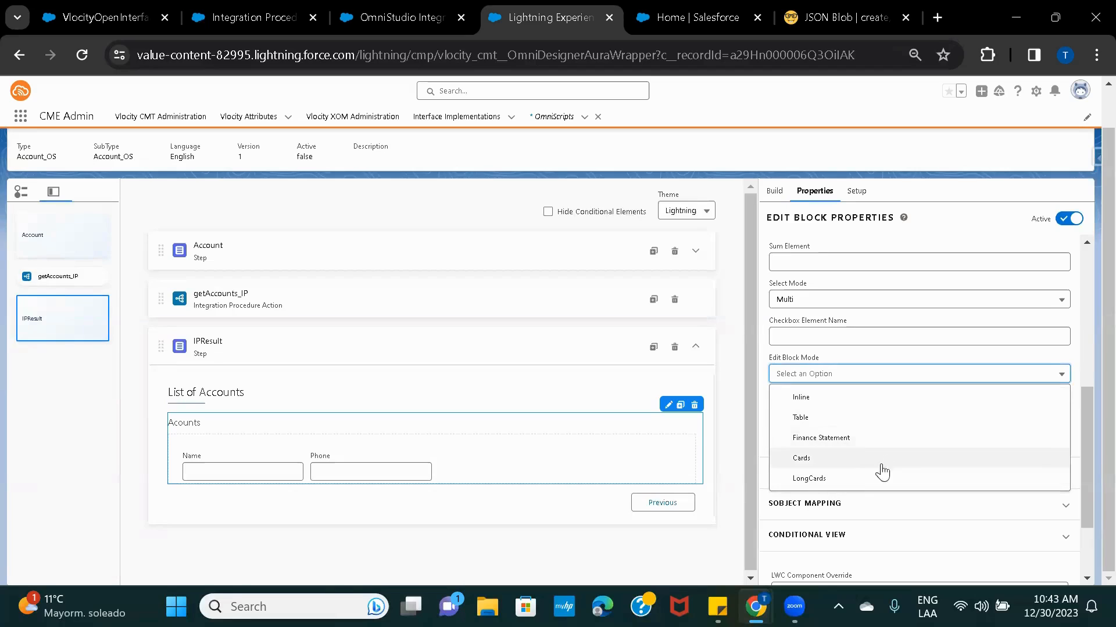
pyautogui.click(852, 429)
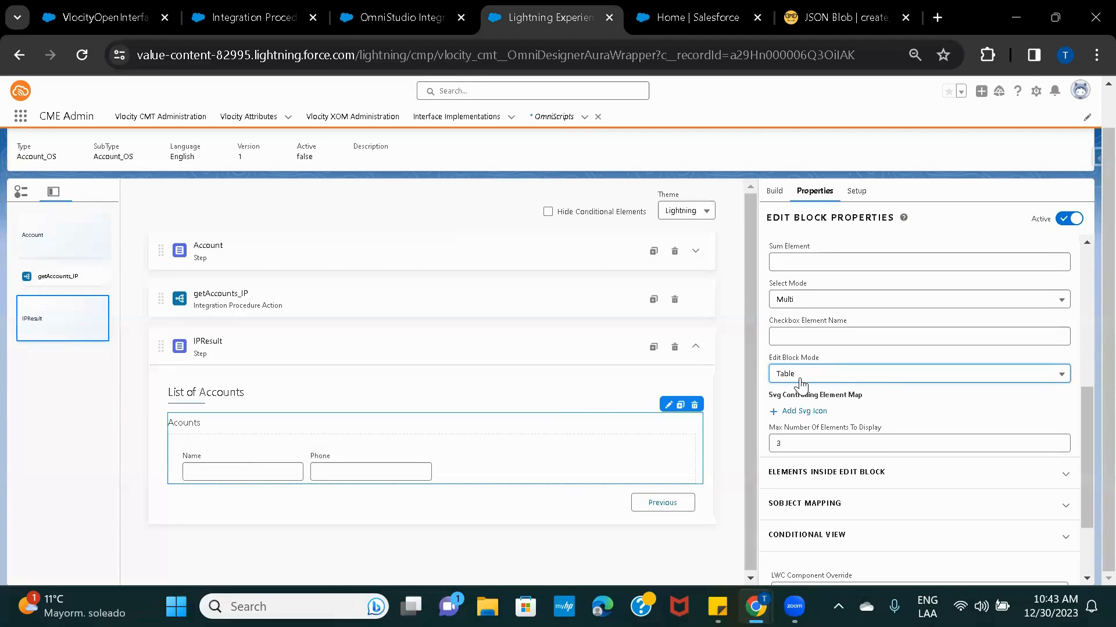
# Preview the script and reload it from the Account step.
pyautogui.scroll(1, 728, 359)
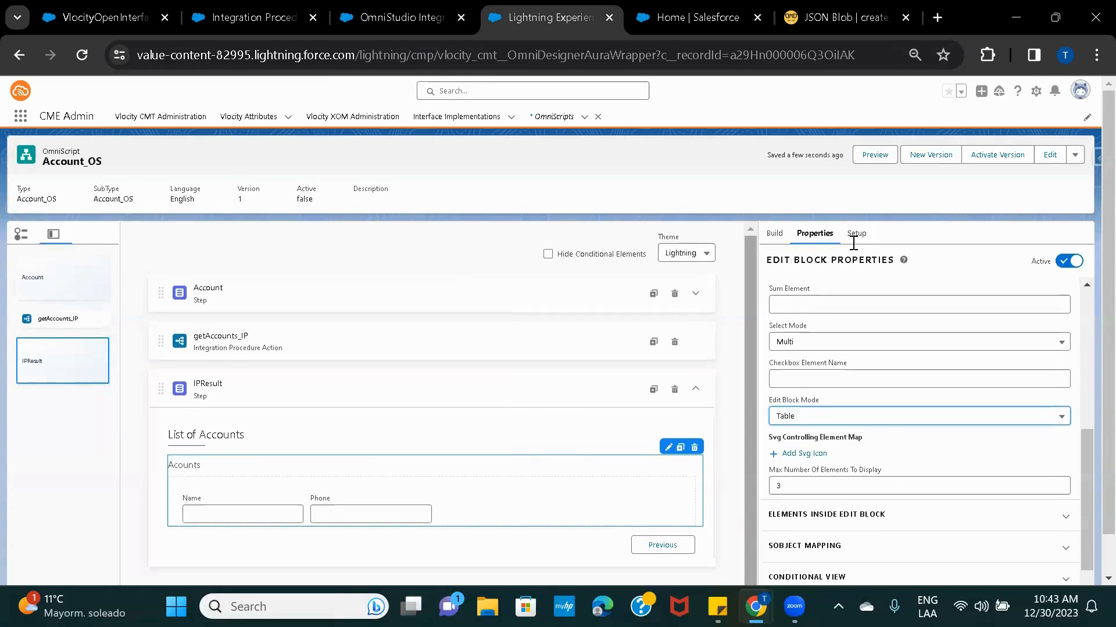
pyautogui.click(873, 155)
pyautogui.click(720, 252)
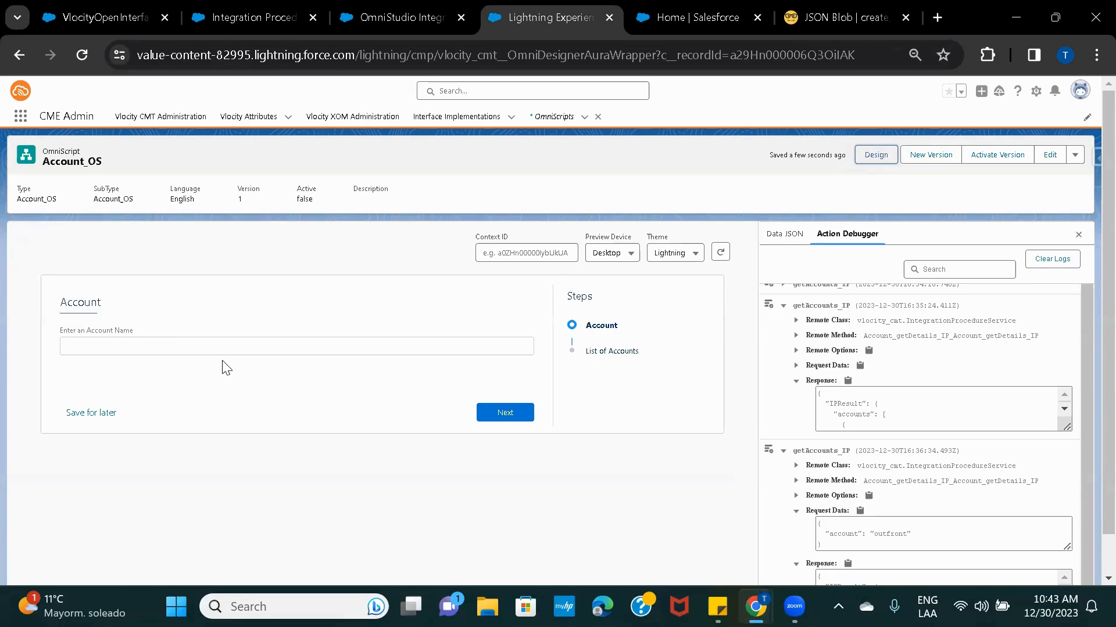
# Search acme to list six Acme accounts as Name/Phone table rows, then return to Design.
pyautogui.click(181, 344)
pyautogui.click(190, 413)
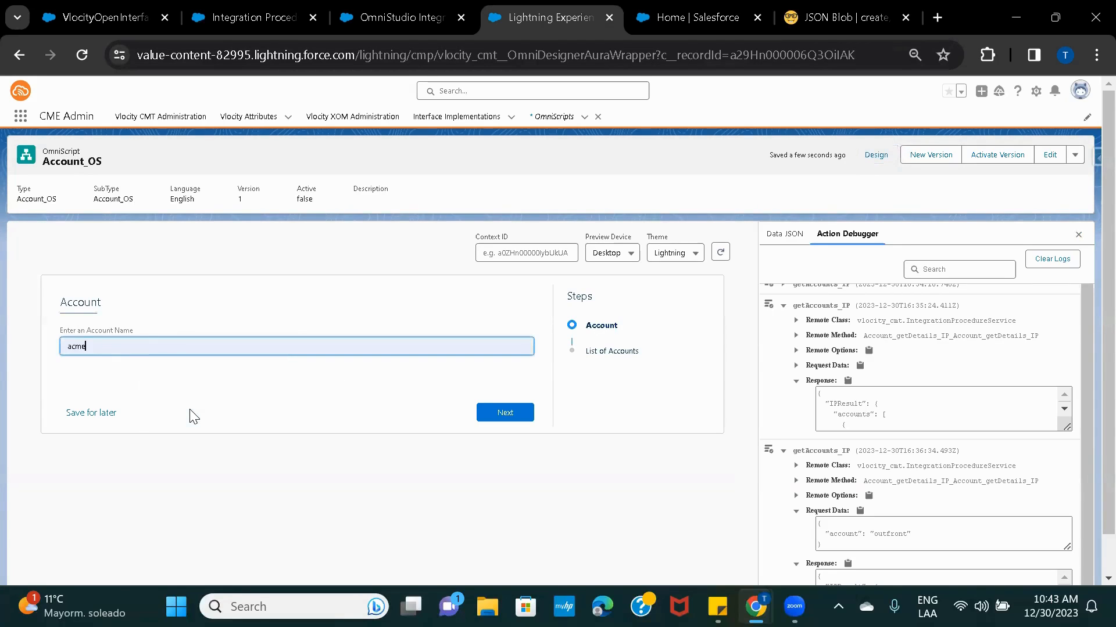
pyautogui.click(491, 413)
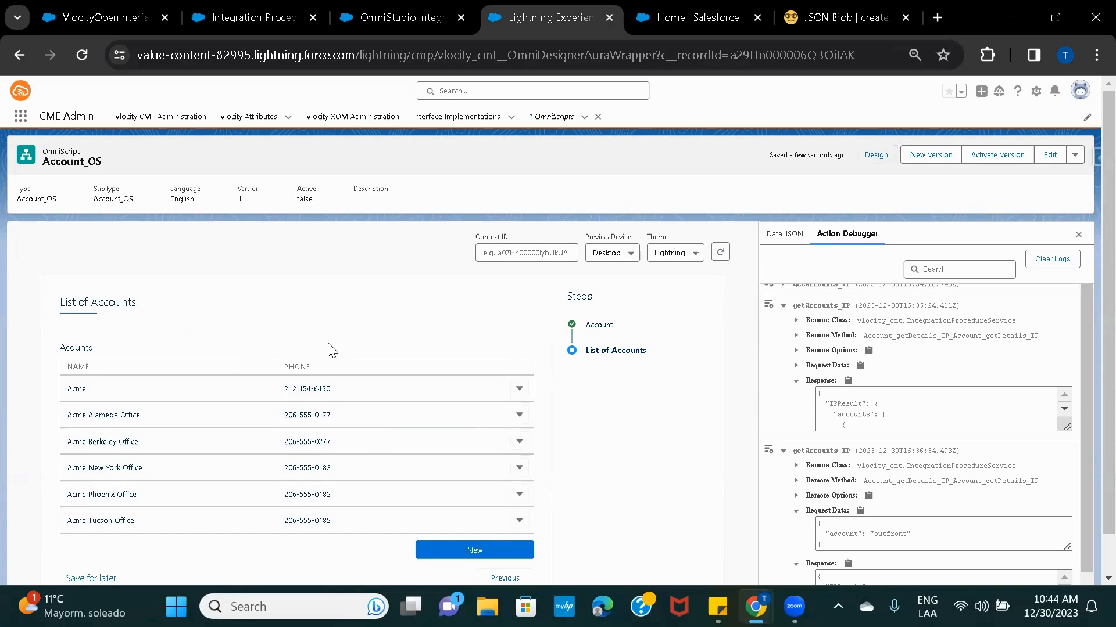
pyautogui.scroll(-1, 330, 351)
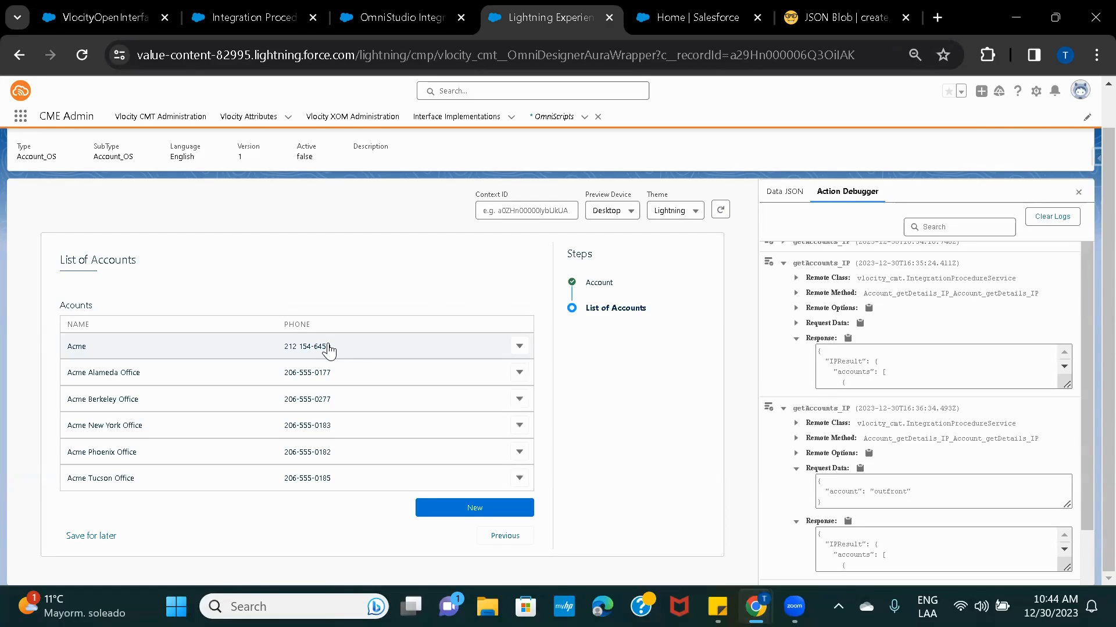
pyautogui.scroll(1, 329, 348)
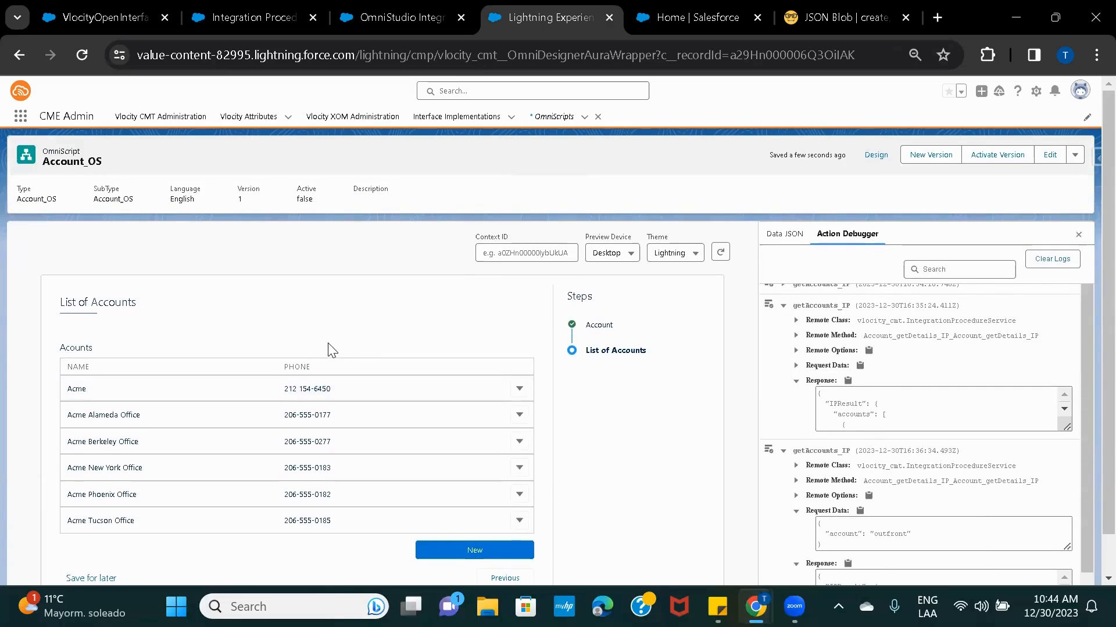
pyautogui.click(872, 156)
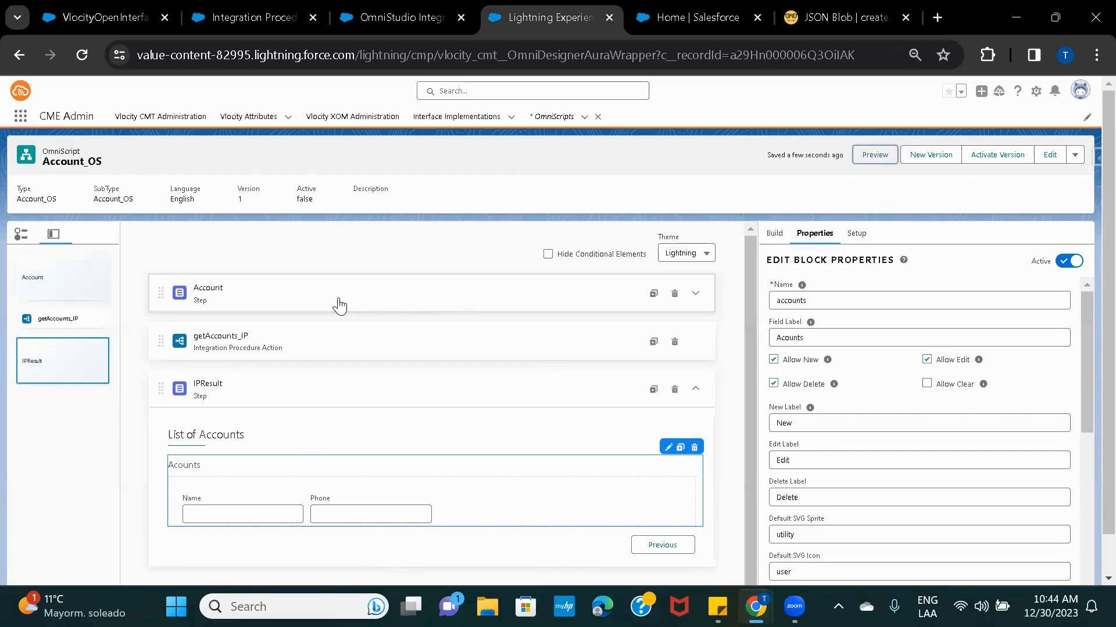
# Select the Account step's Enter an Account Name field and check its name AccountName.
pyautogui.click(325, 294)
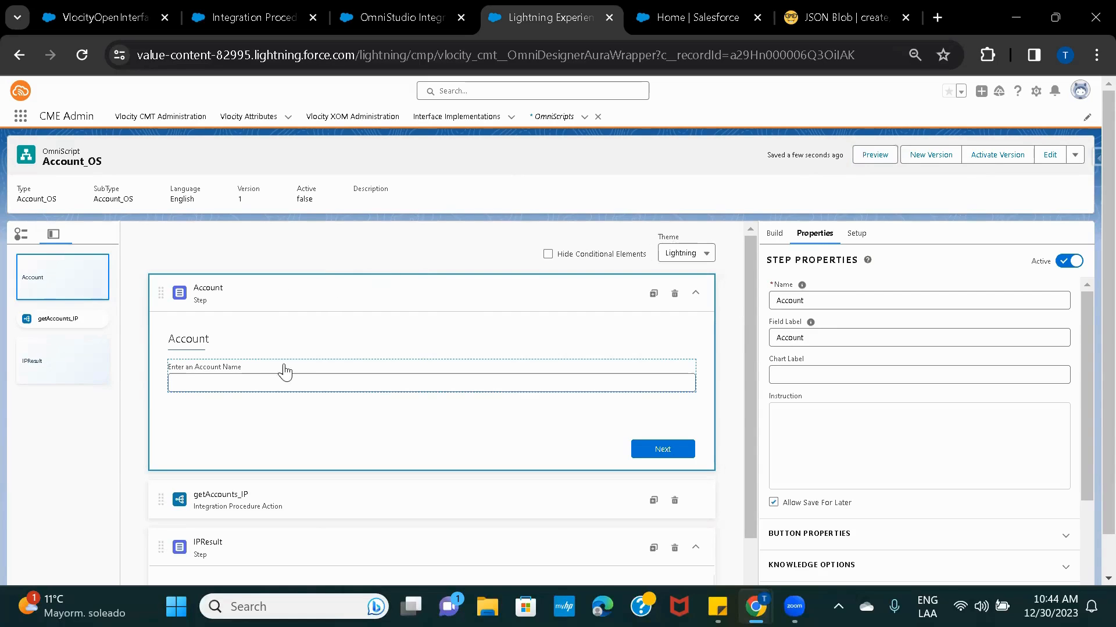
pyautogui.click(271, 376)
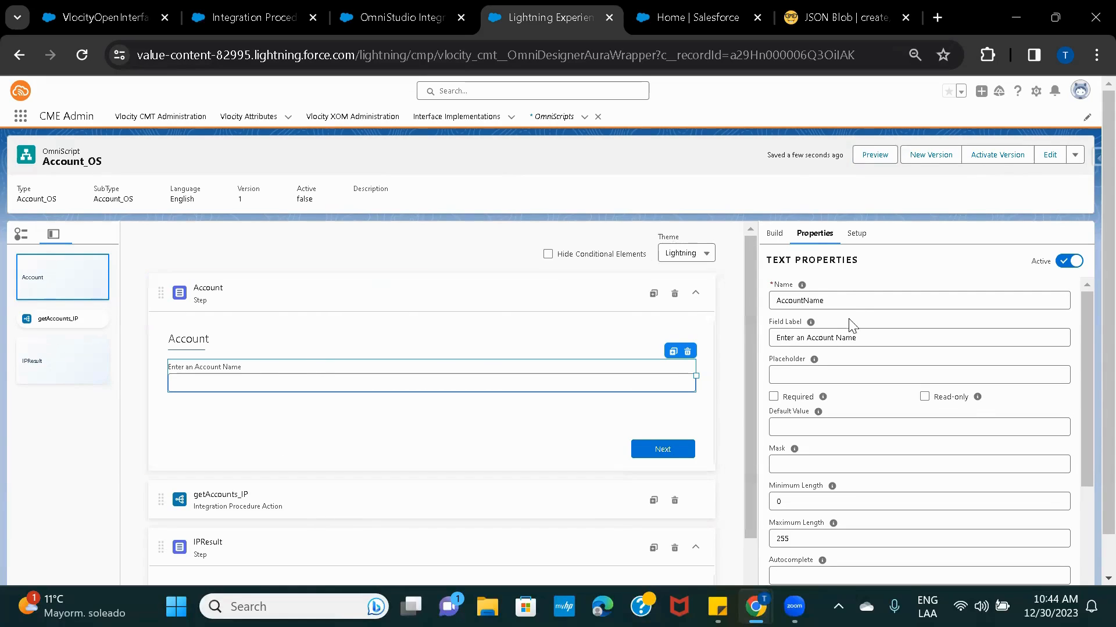
pyautogui.doubleClick(850, 303)
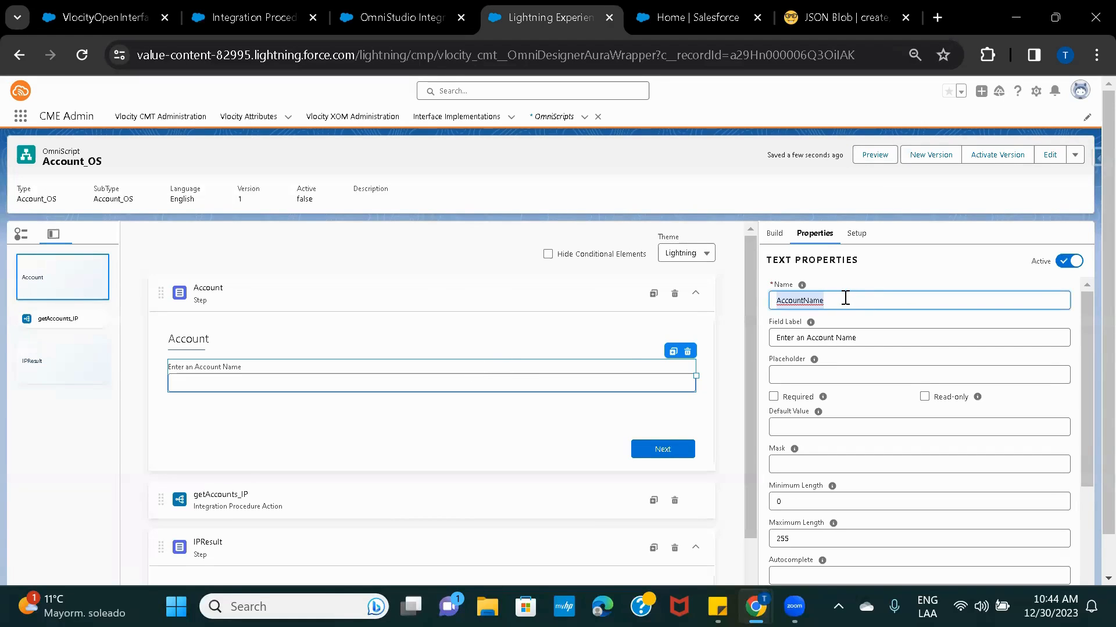
# Check the Account step's name 'Account', then reopen the account-name field's settings.
pyautogui.click(288, 293)
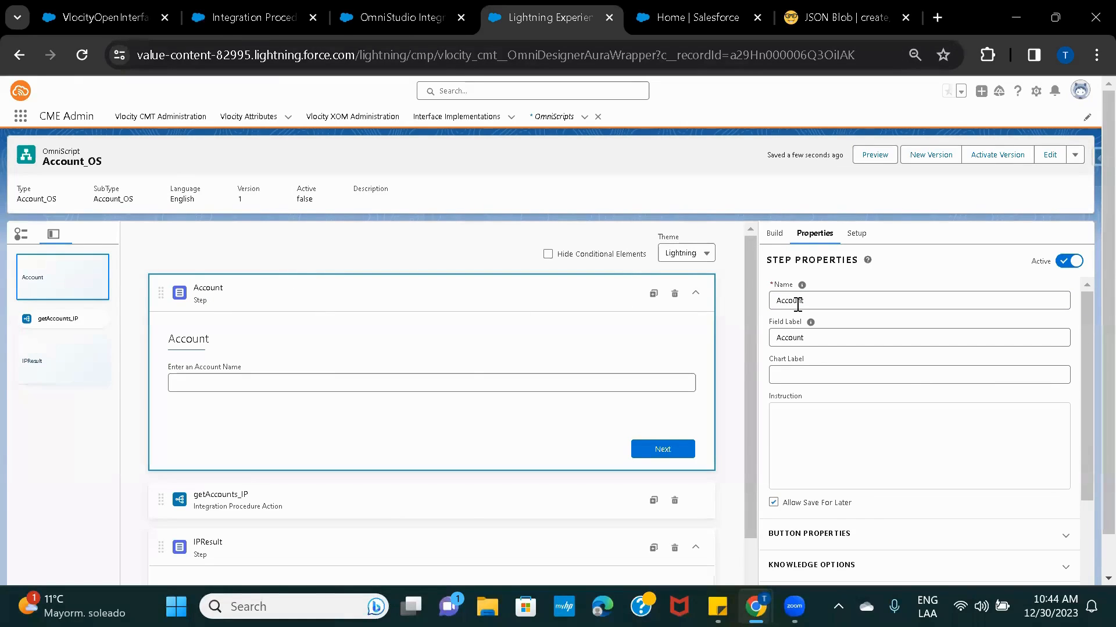
pyautogui.click(799, 301)
pyautogui.doubleClick(799, 301)
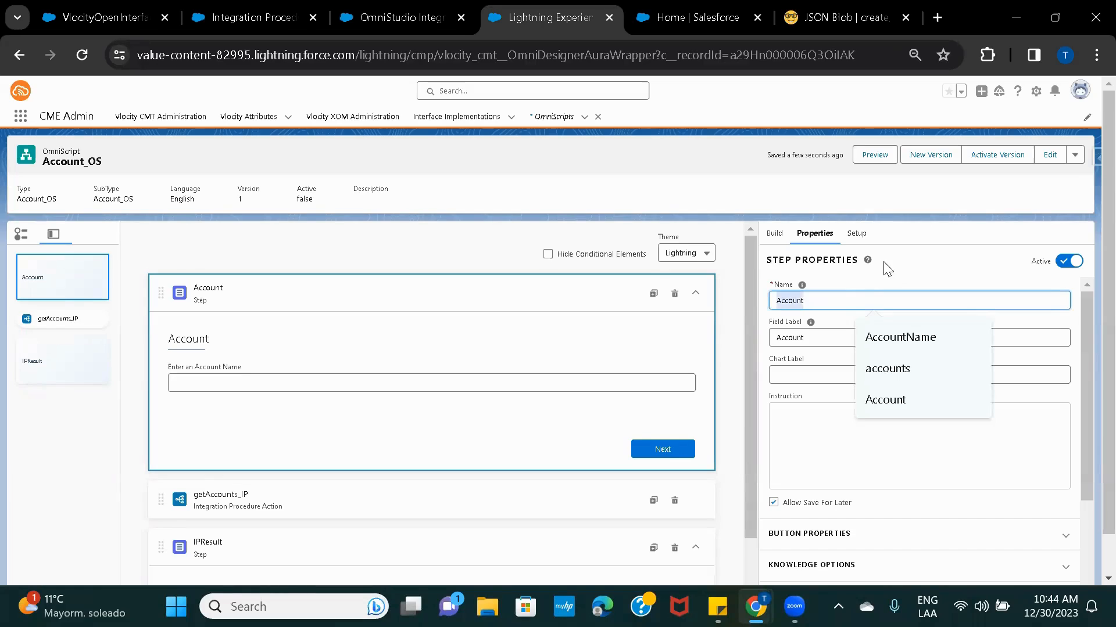
pyautogui.click(908, 270)
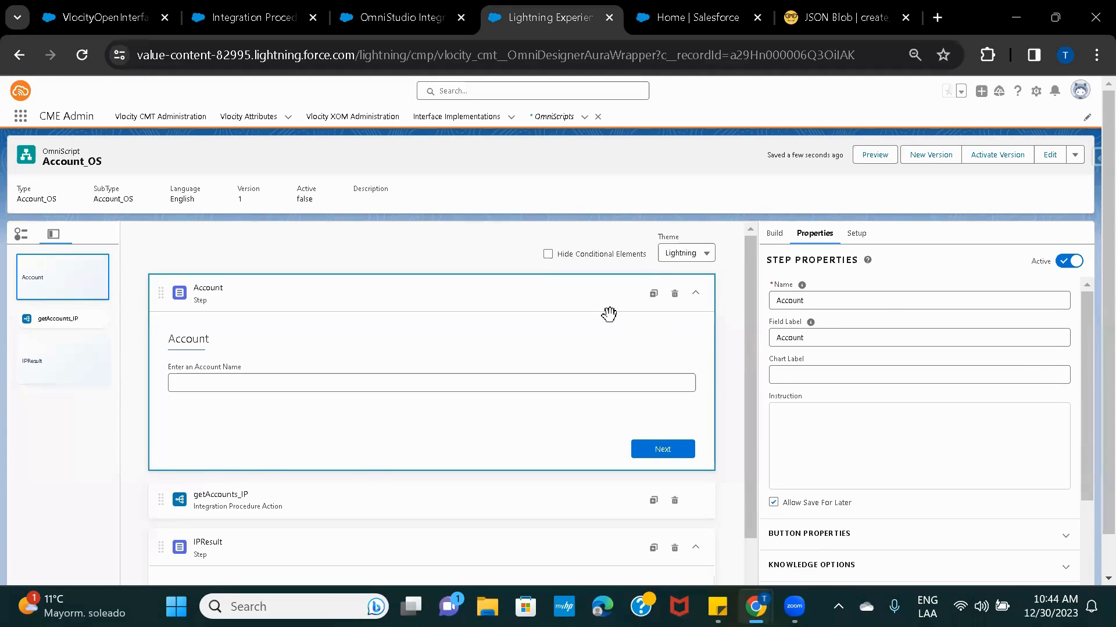
pyautogui.click(518, 372)
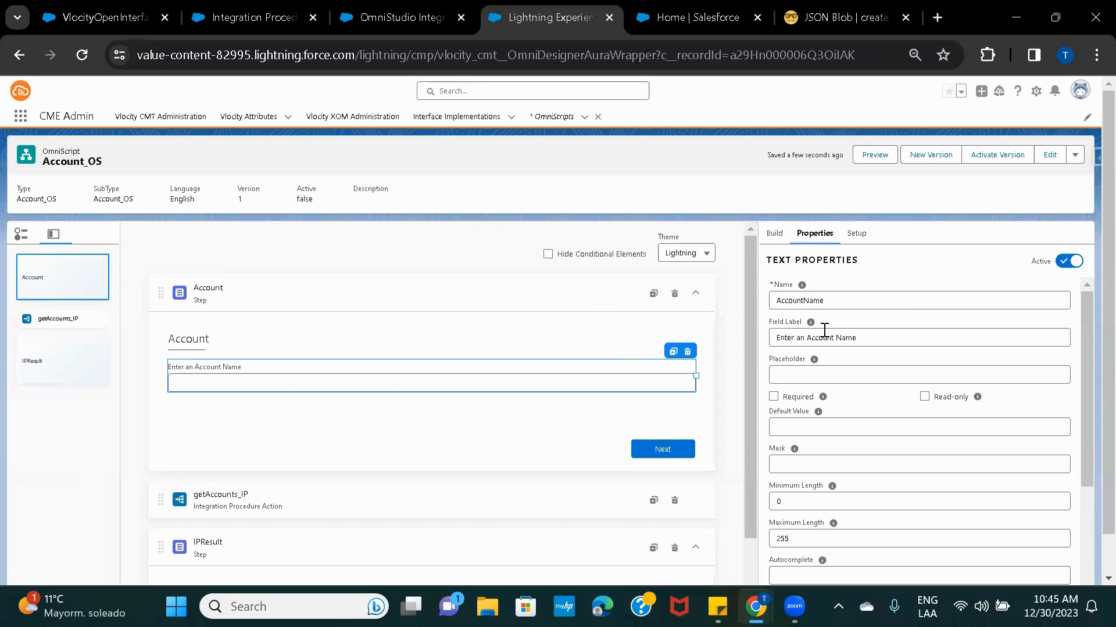
# Inspect getAccounts_IP's Remote Properties Extra Payload key account = %Account:AccountName%.
pyautogui.click(335, 500)
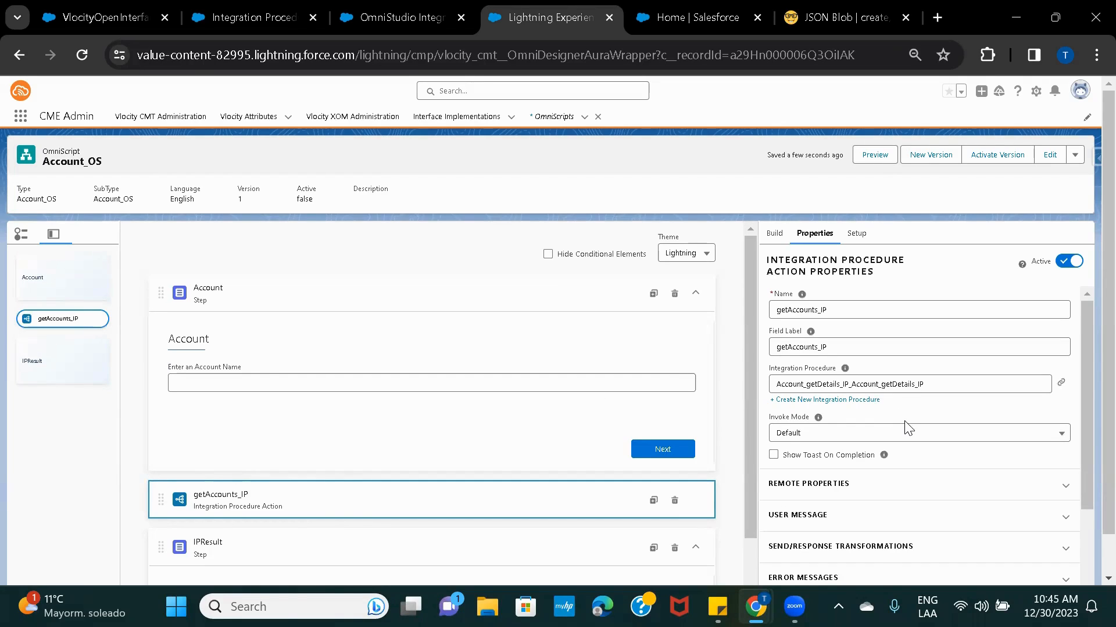
pyautogui.scroll(-1, 906, 428)
pyautogui.scroll(-1, 908, 428)
pyautogui.click(835, 393)
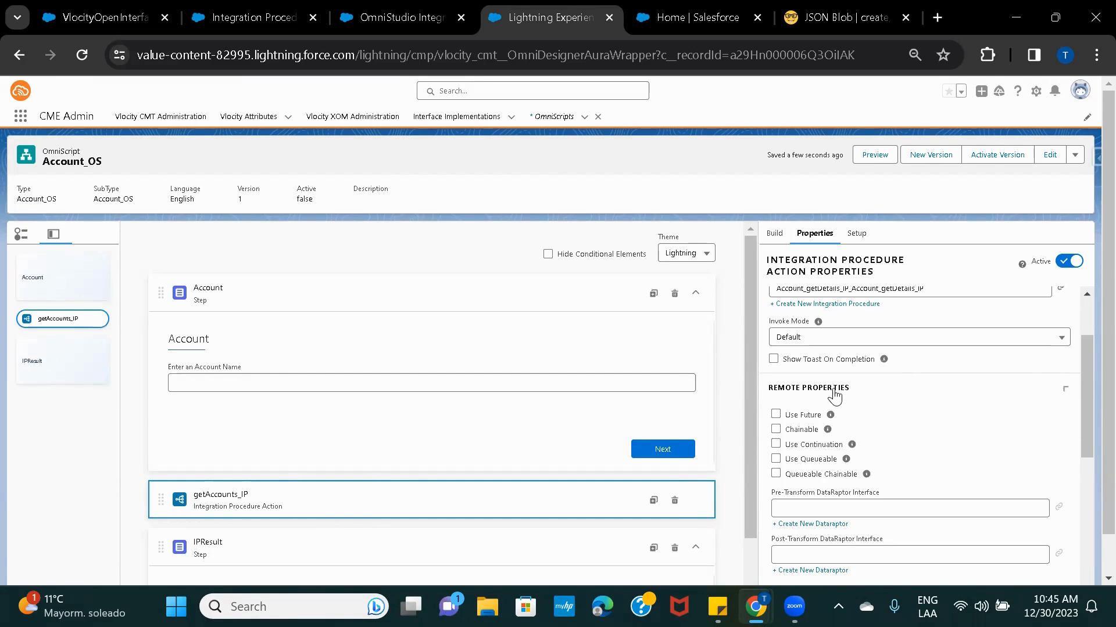
pyautogui.scroll(-1, 926, 456)
pyautogui.scroll(-5, 926, 456)
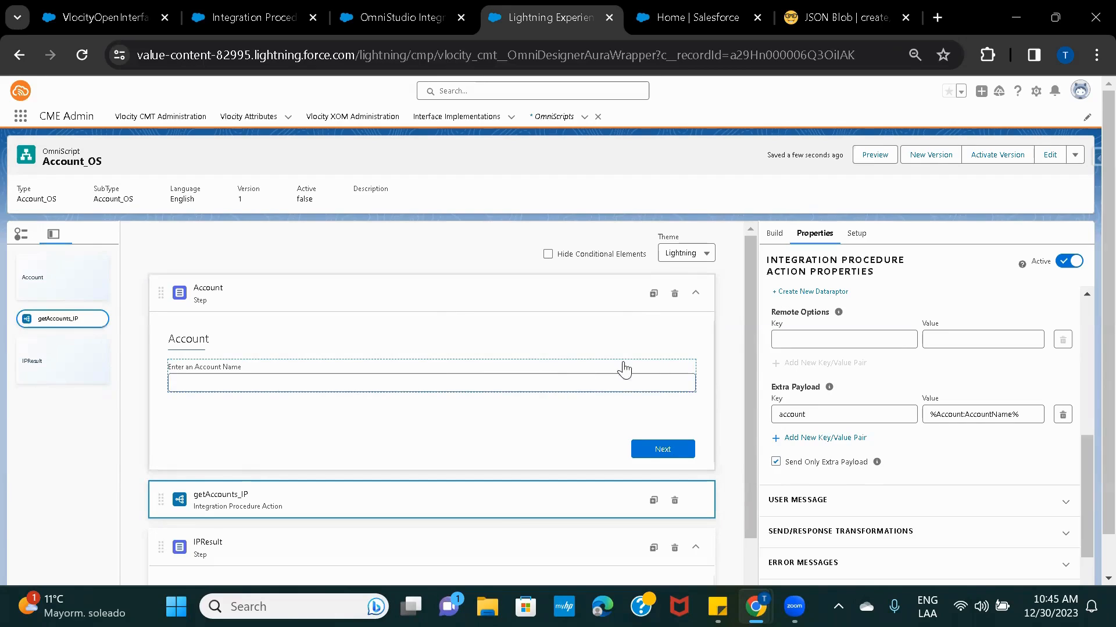
pyautogui.doubleClick(794, 412)
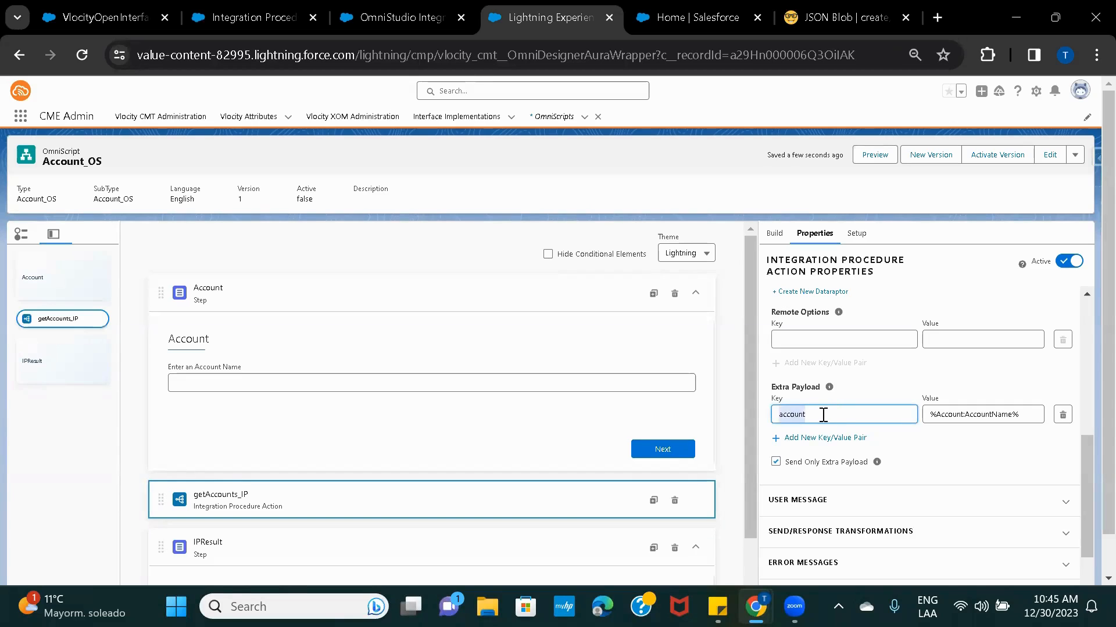
pyautogui.click(816, 415)
pyautogui.doubleClick(801, 410)
pyautogui.click(942, 450)
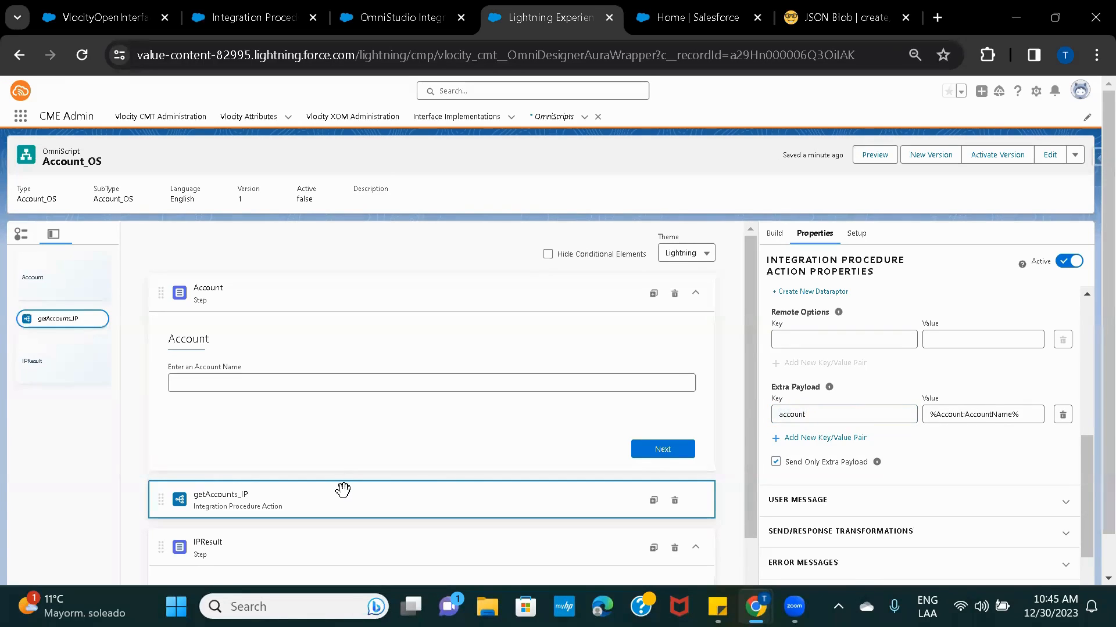
# Open Account_getDetails_IP's RemoteAction_getAccountDetails settings and scroll to its Additional Input.
pyautogui.click(424, 13)
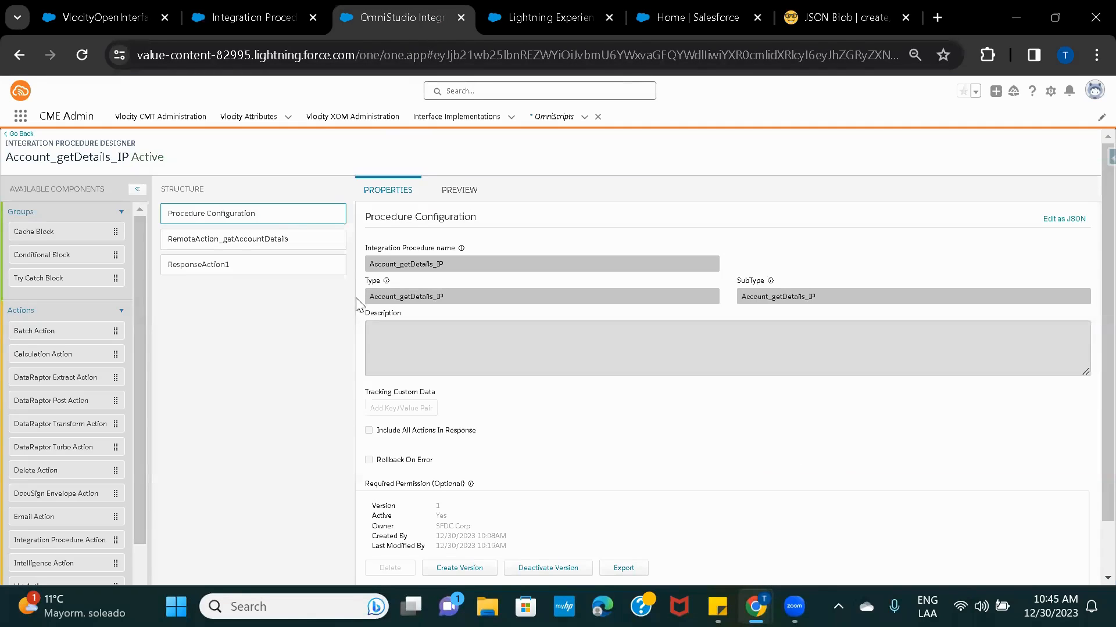
pyautogui.click(233, 244)
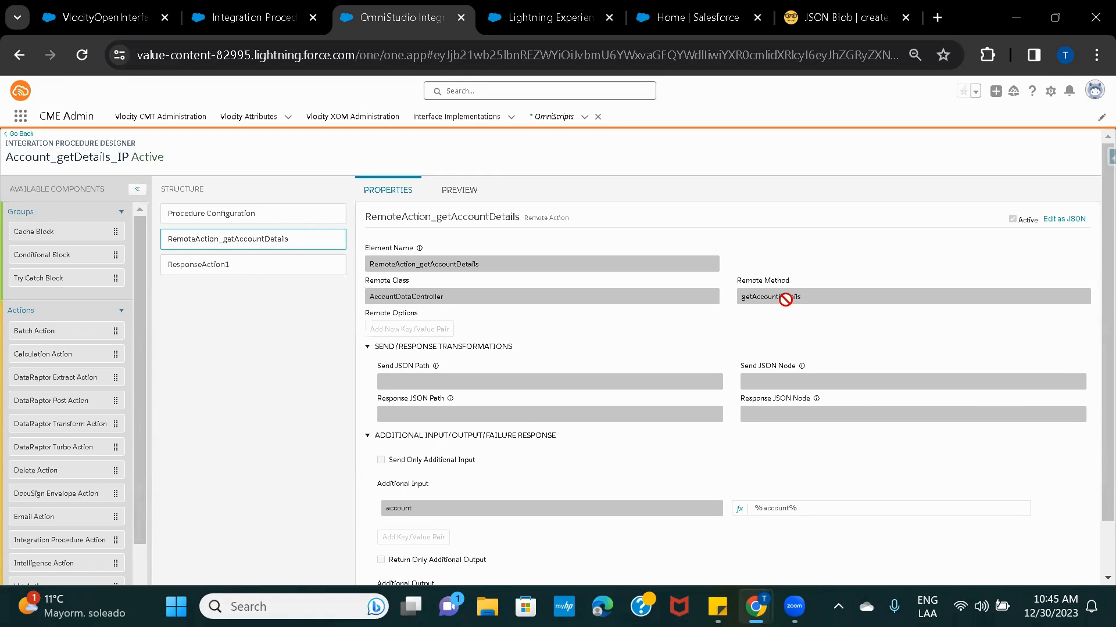
pyautogui.scroll(-1, 785, 299)
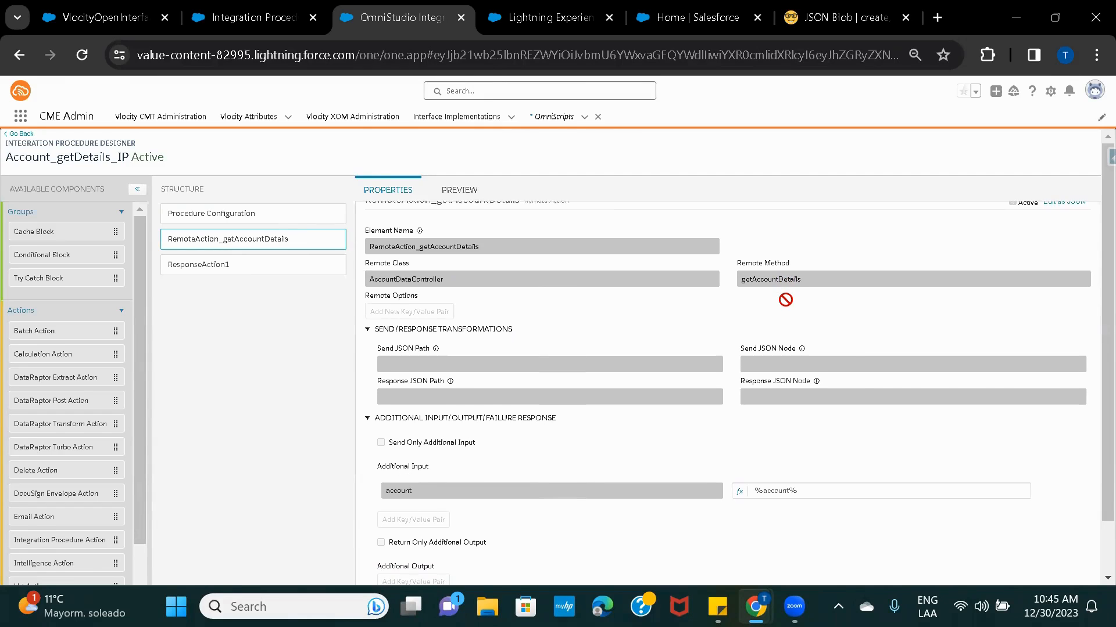
pyautogui.scroll(-3, 785, 299)
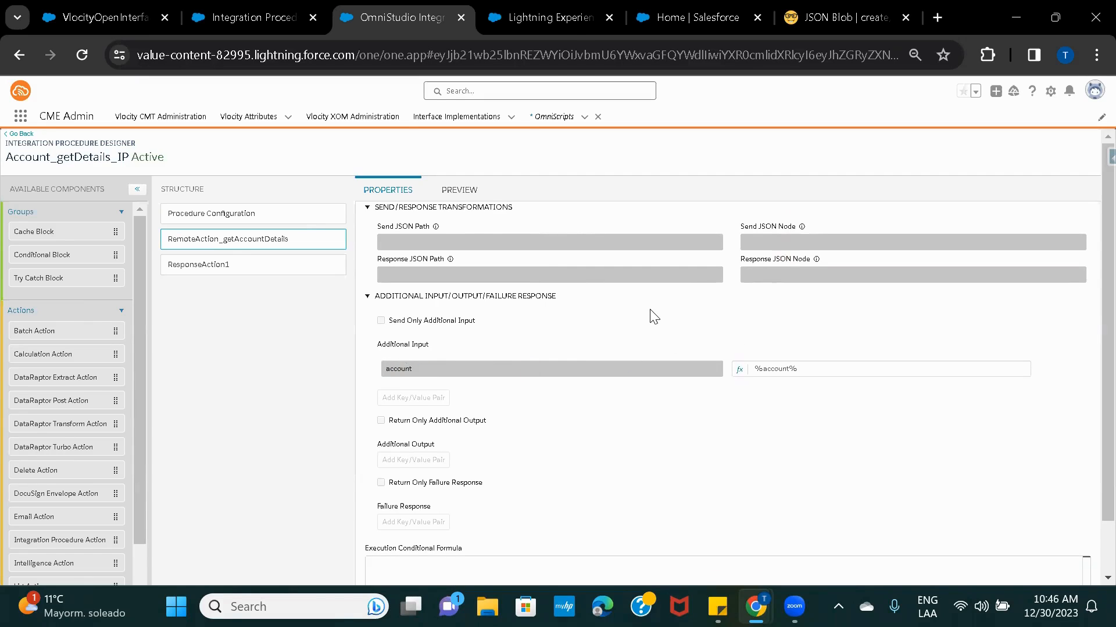
# Compare the OmniScript's account payload key with the procedure's account = %account% input.
pyautogui.click(551, 17)
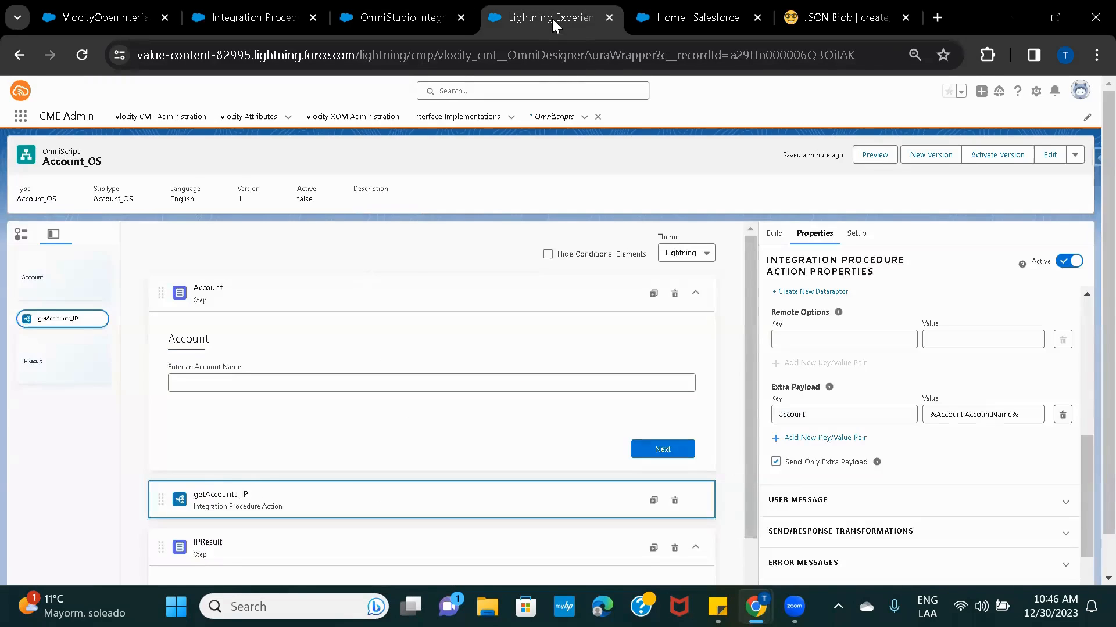
pyautogui.click(787, 415)
pyautogui.click(398, 17)
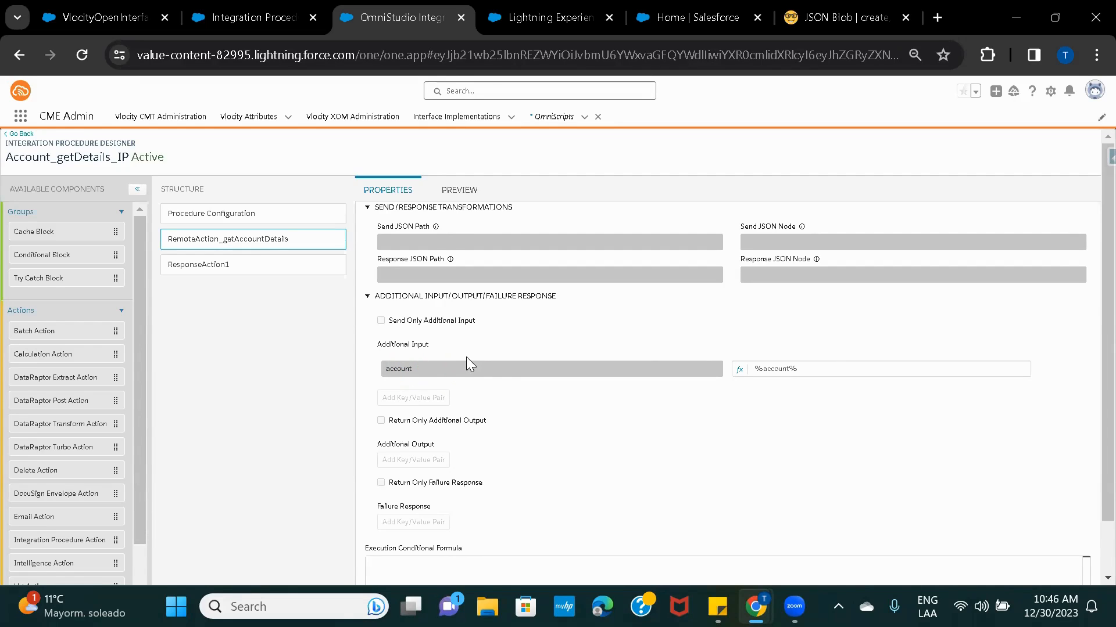
pyautogui.doubleClick(775, 369)
pyautogui.click(527, 17)
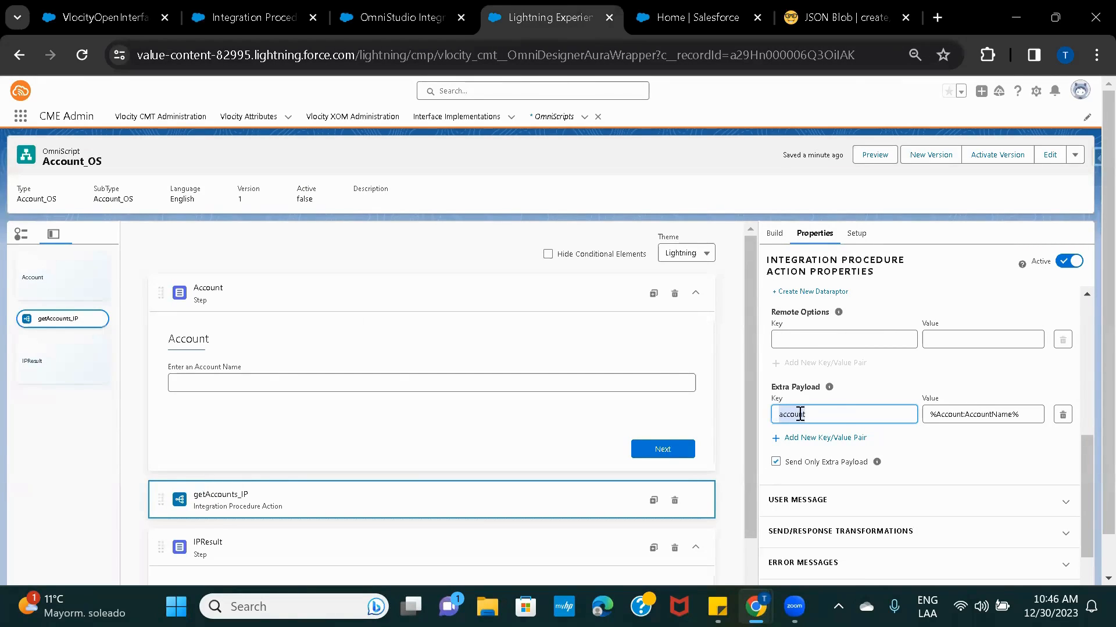
pyautogui.click(368, 17)
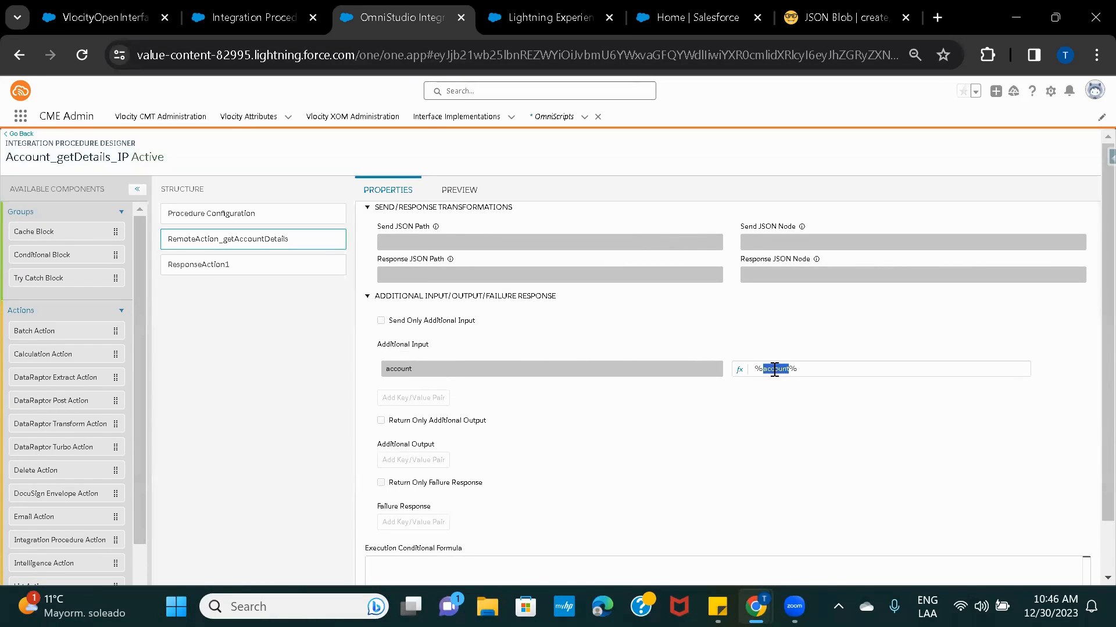
pyautogui.moveTo(774, 370); pyautogui.dragTo(541, 360)
# In the Developer Console, trace how AccountDataController reads the 'account' input into accountName.
pyautogui.moveTo(756, 604)
pyautogui.click(830, 514)
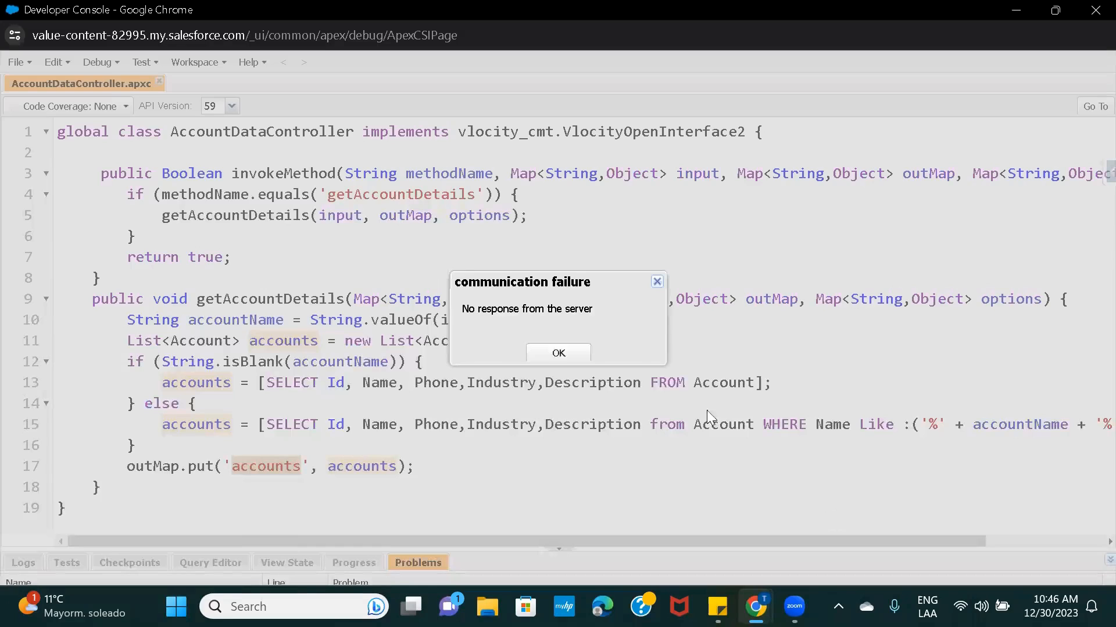
pyautogui.click(556, 356)
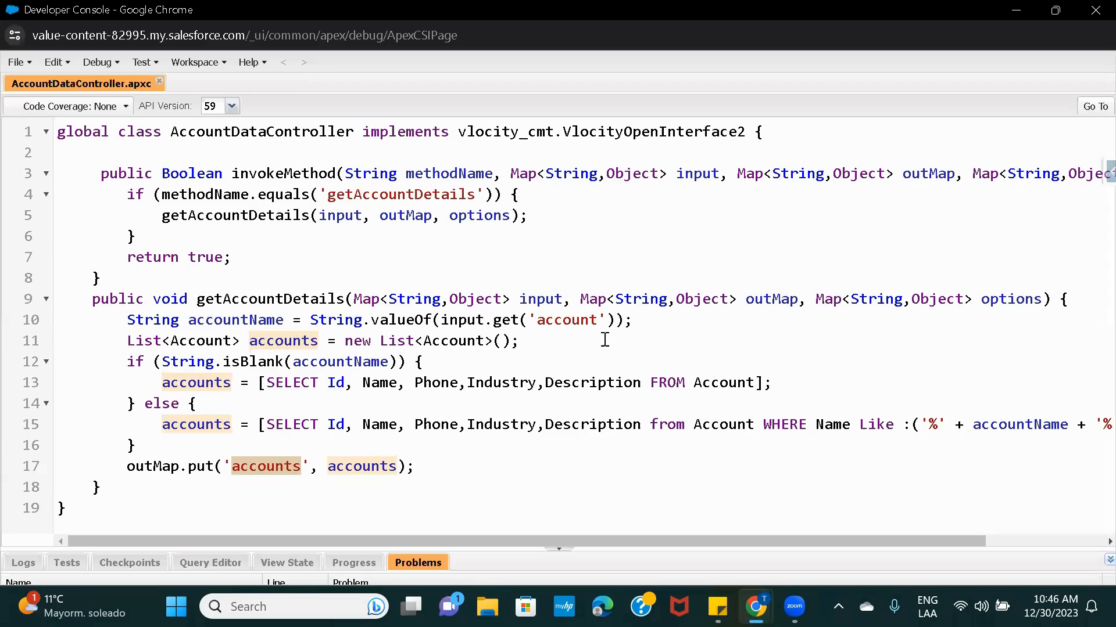
pyautogui.doubleClick(563, 319)
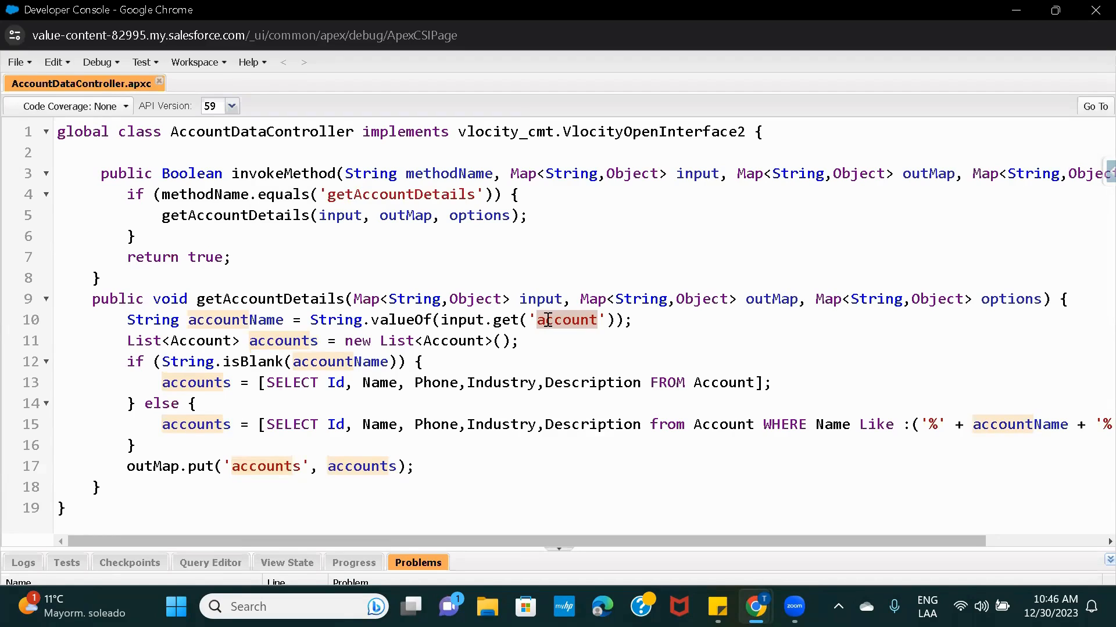
pyautogui.doubleClick(248, 321)
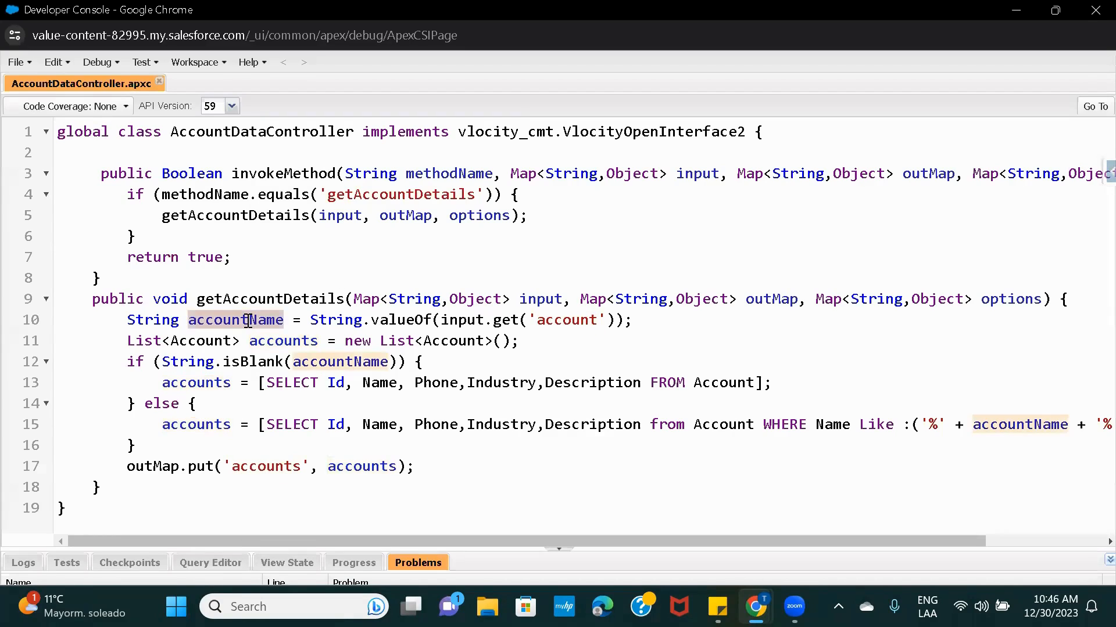
pyautogui.doubleClick(576, 321)
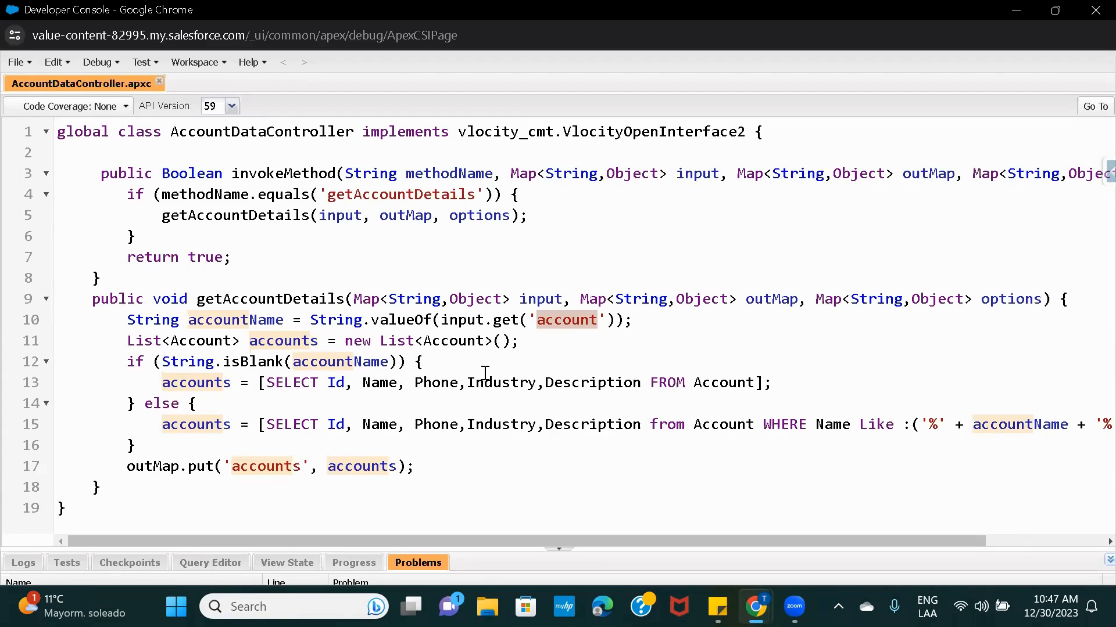
pyautogui.doubleClick(232, 320)
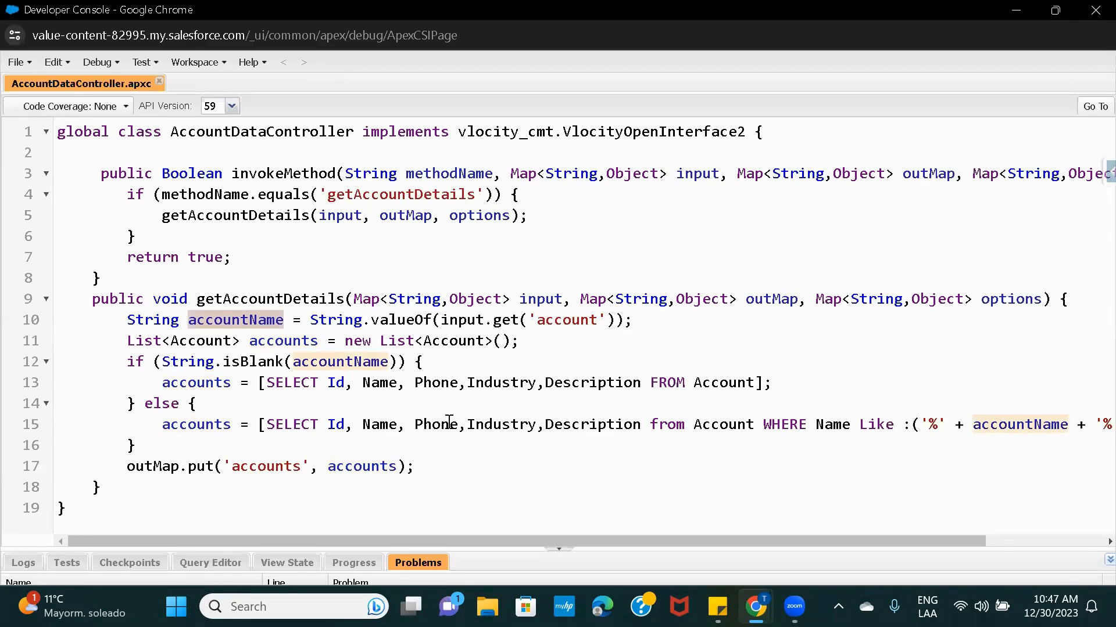
# Confirm the class returns the query results under the 'accounts' output key.
pyautogui.doubleClick(366, 466)
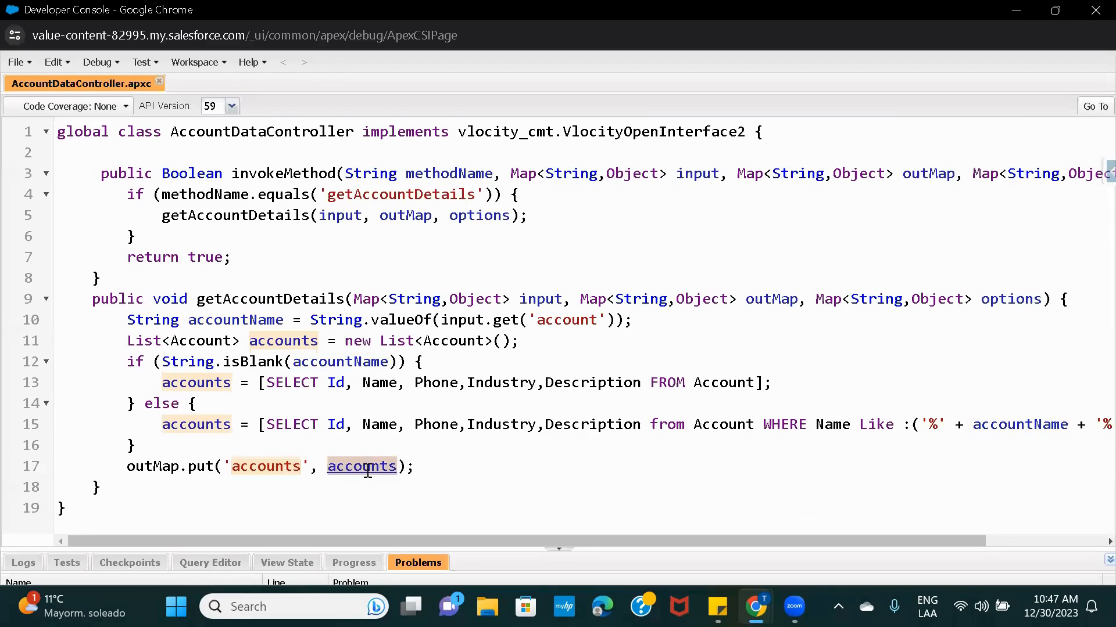
pyautogui.doubleClick(198, 425)
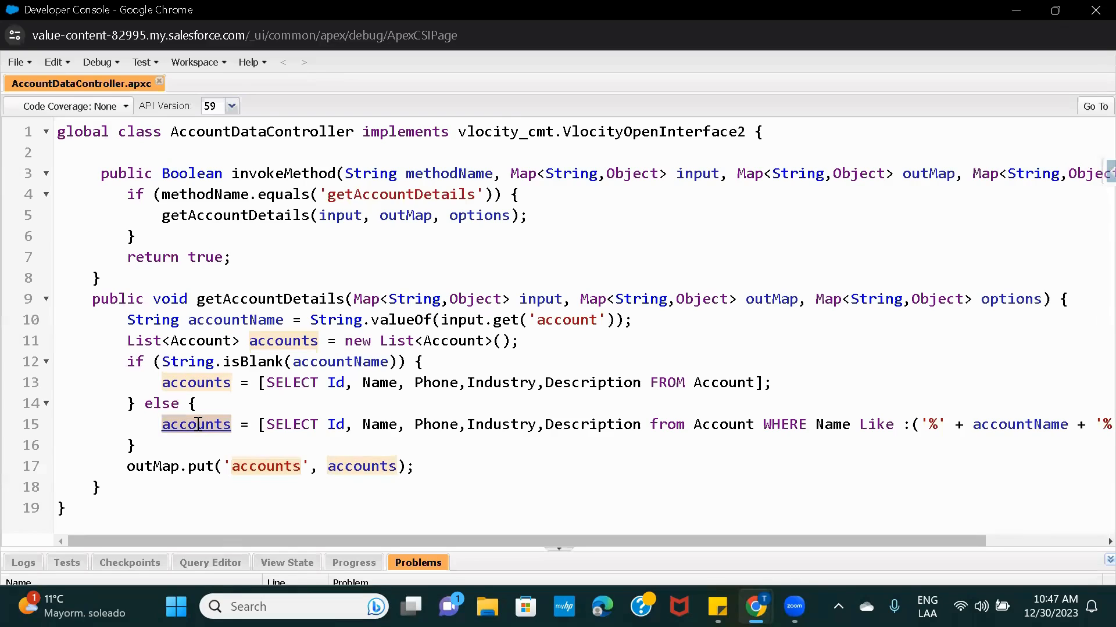
pyautogui.doubleClick(367, 466)
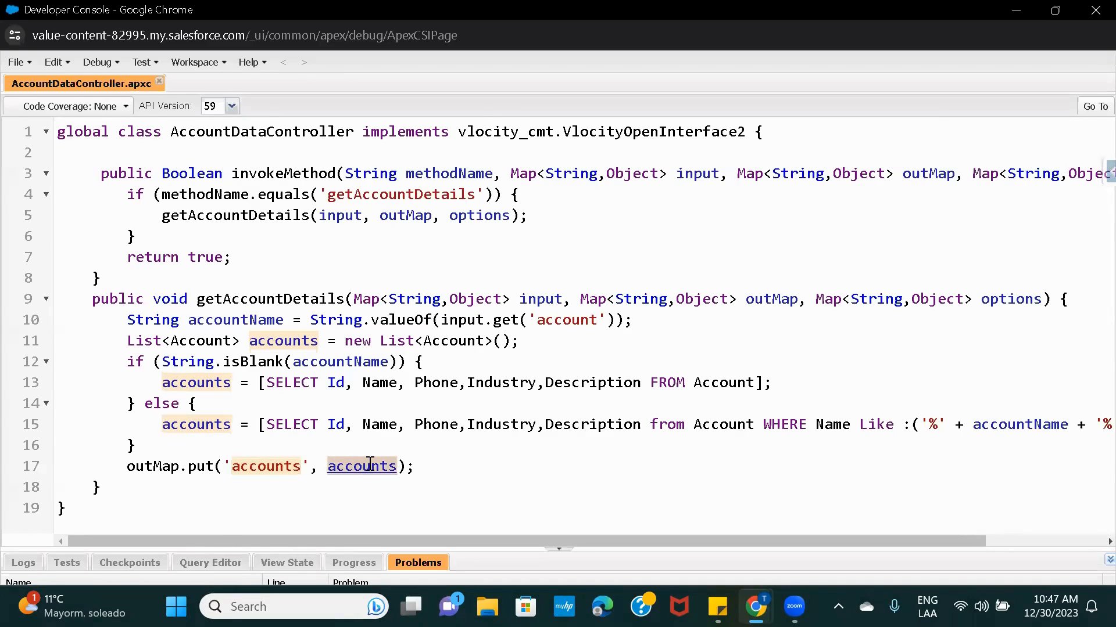
pyautogui.doubleClick(260, 468)
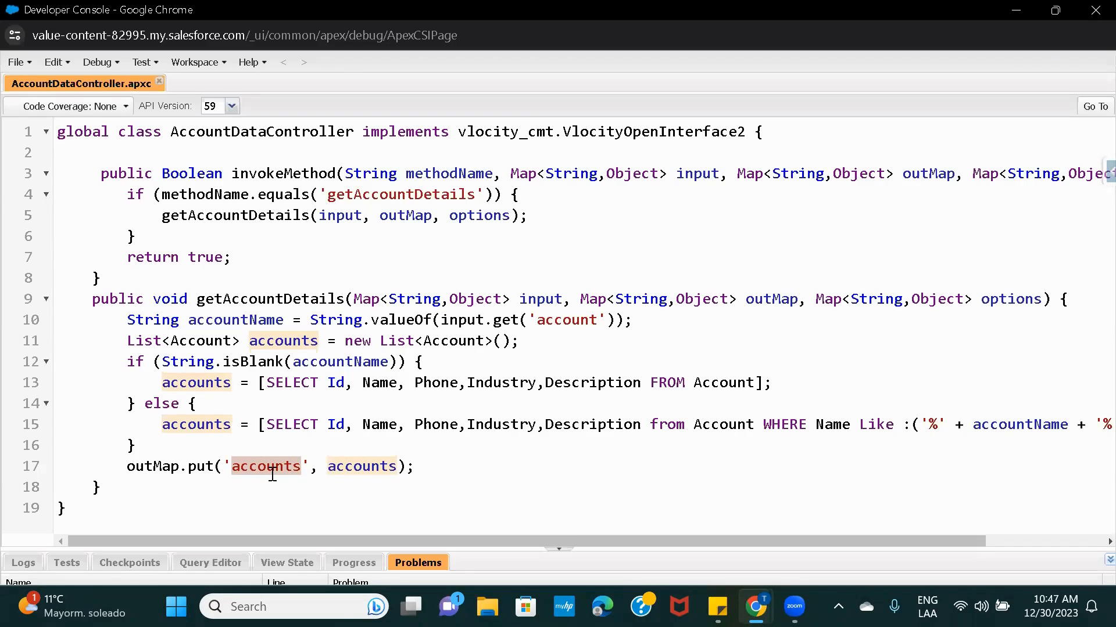
pyautogui.moveTo(755, 606)
# Compare RemoteAction_getAccountDetails with ResponseAction1, whose Send JSON Path is RemoteAction_getAccountDetails in JSON format.
pyautogui.click(700, 546)
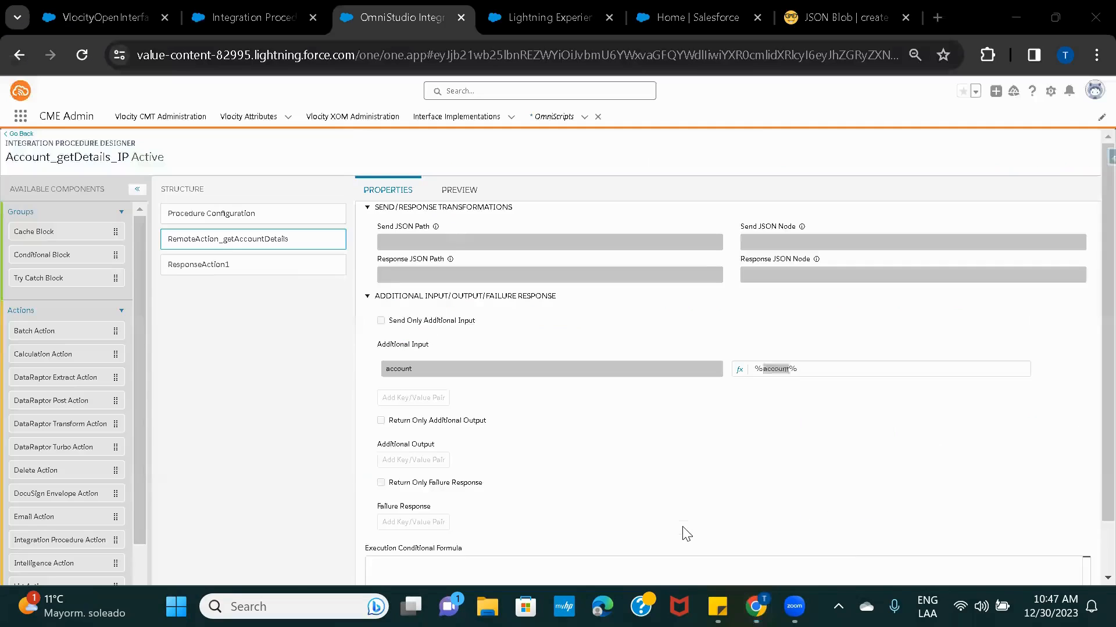
pyautogui.click(195, 270)
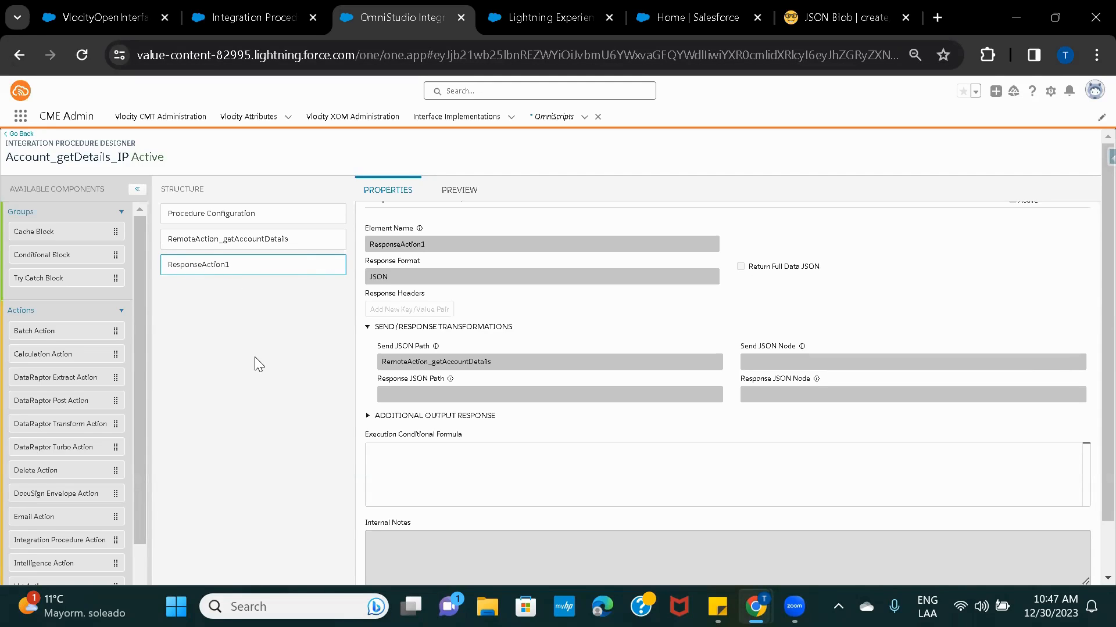
pyautogui.click(211, 245)
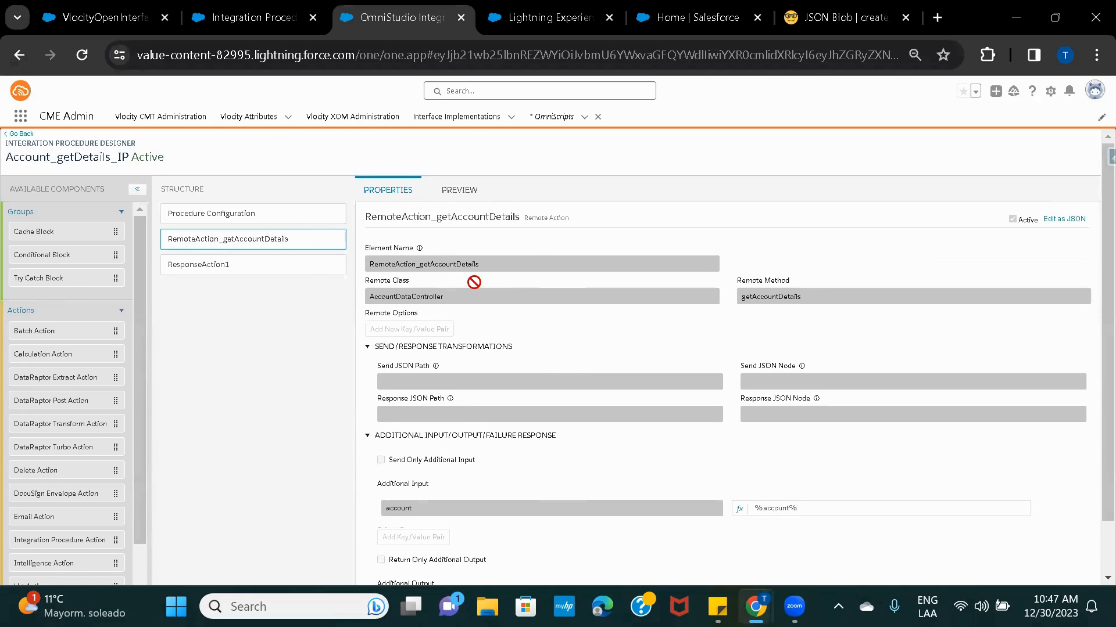
pyautogui.click(192, 271)
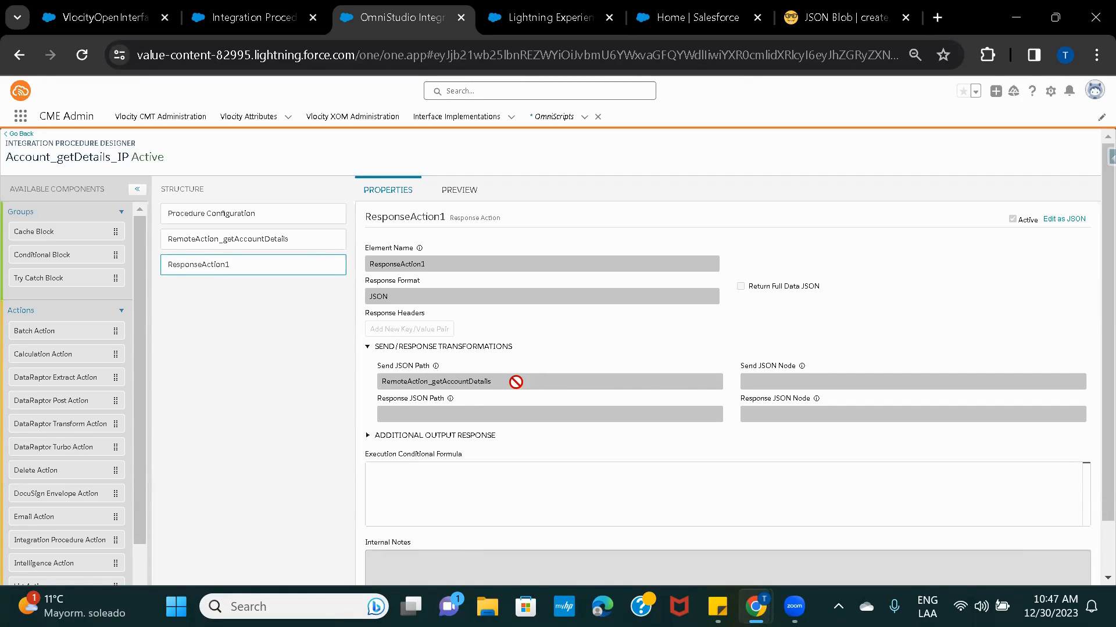
pyautogui.scroll(-1, 512, 360)
pyautogui.scroll(1, 512, 360)
pyautogui.scroll(-1, 512, 360)
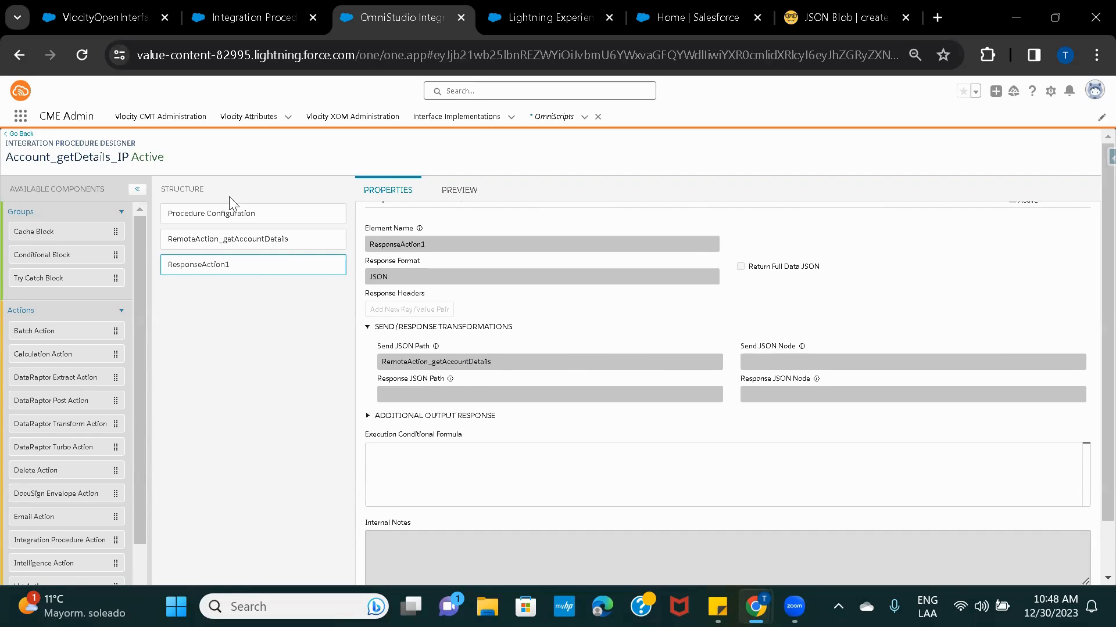
# Confirm the IPResult step's getAccounts_IP calls Account_getDetails_IP, then view the sample JSON with accounts and INVOKE-200.
pyautogui.click(542, 26)
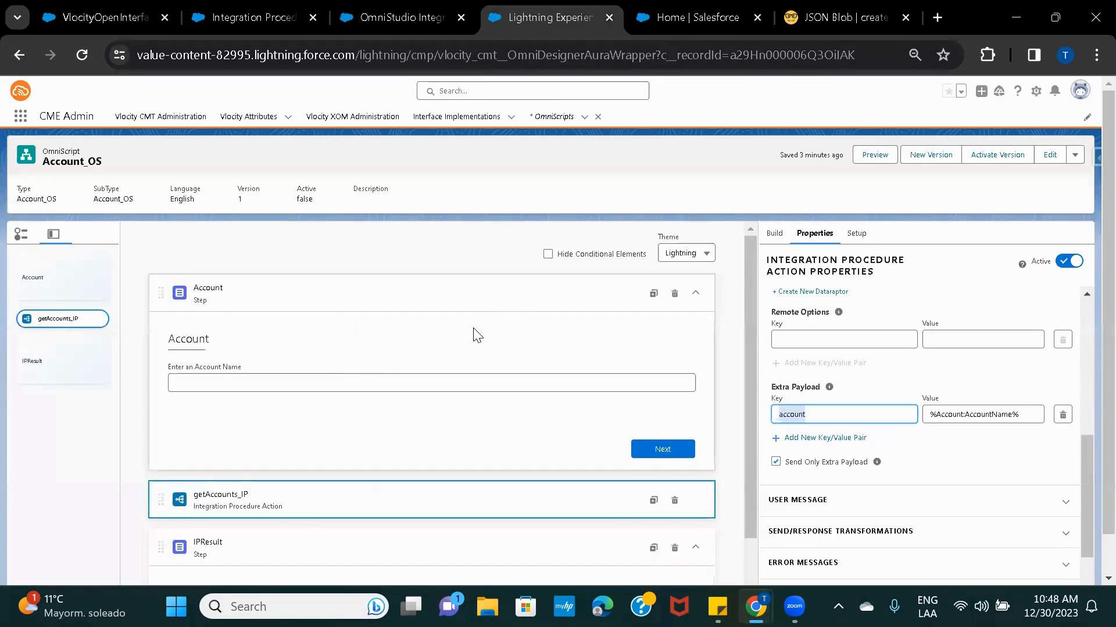
pyautogui.scroll(-2, 475, 333)
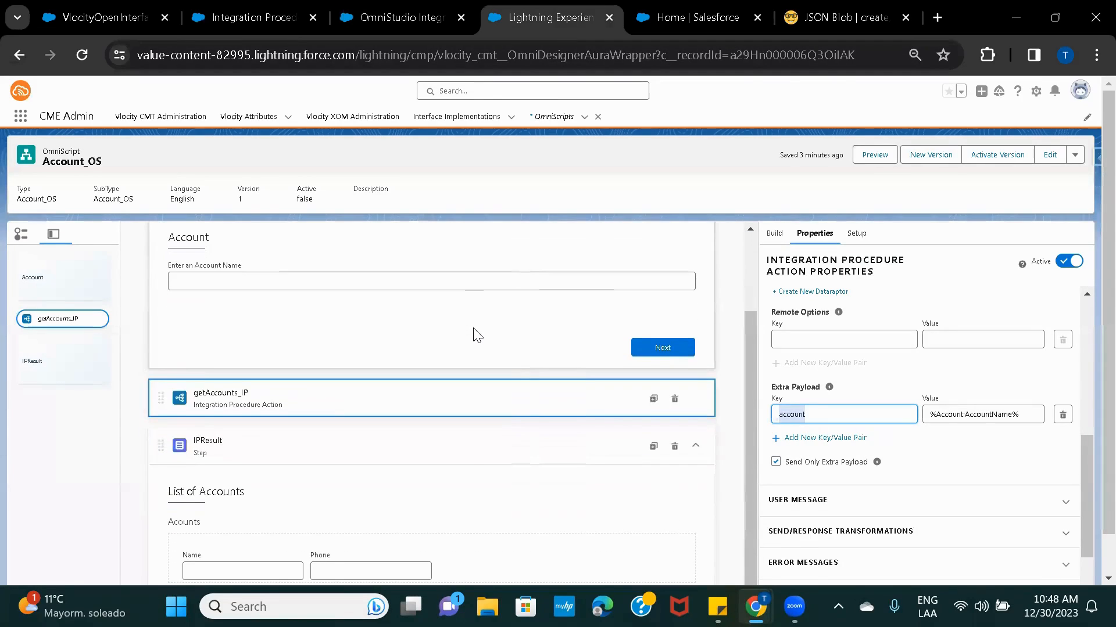
pyautogui.click(455, 447)
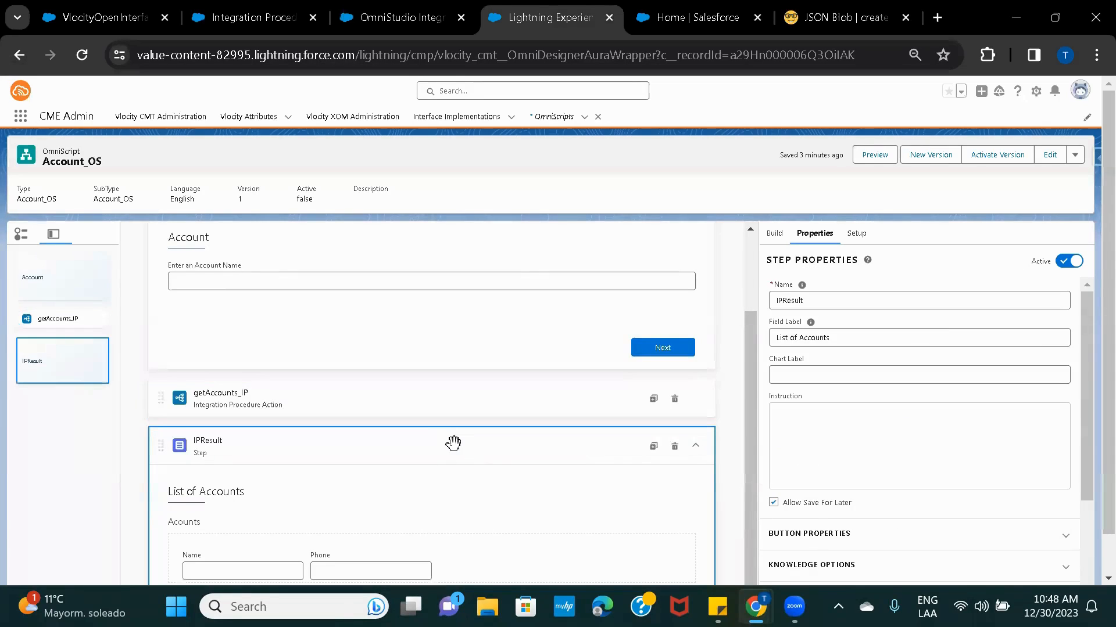
pyautogui.click(433, 411)
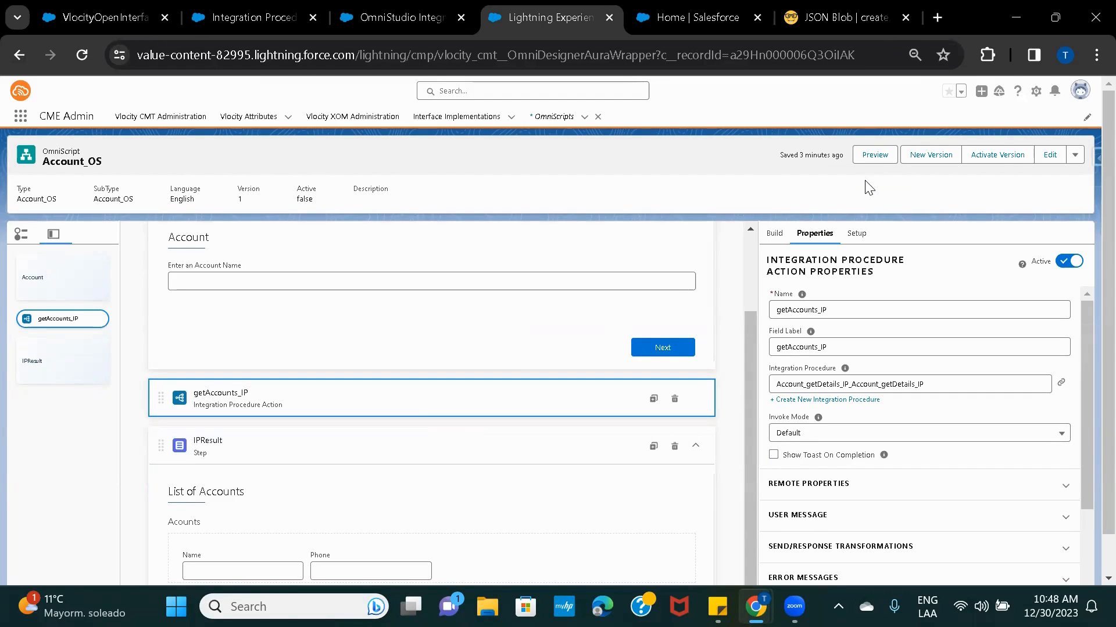
pyautogui.click(451, 444)
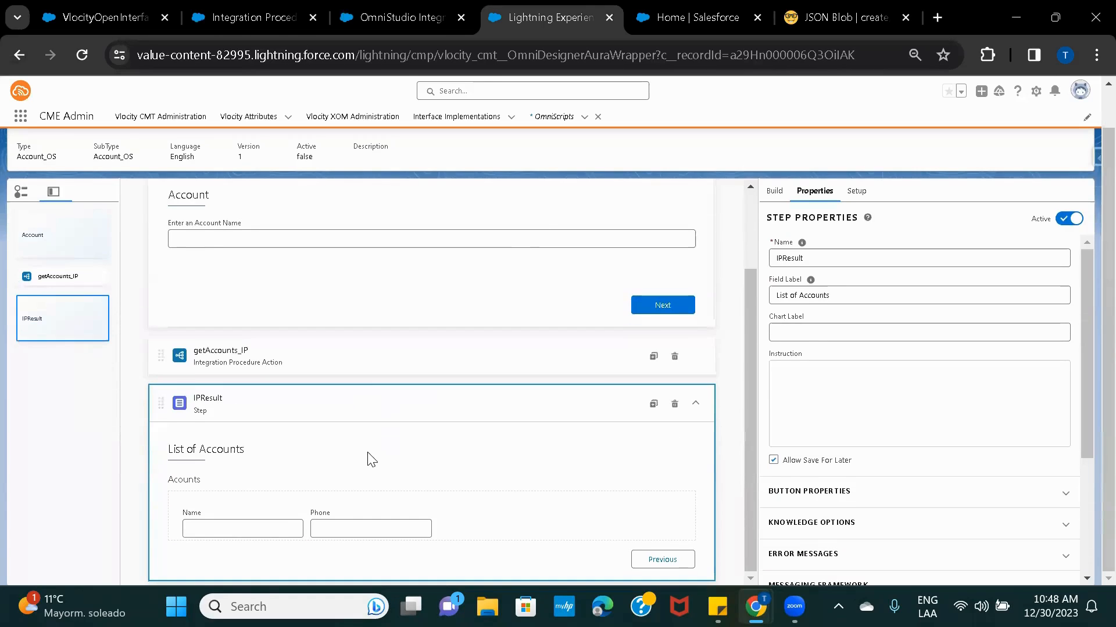
pyautogui.scroll(-1, 369, 456)
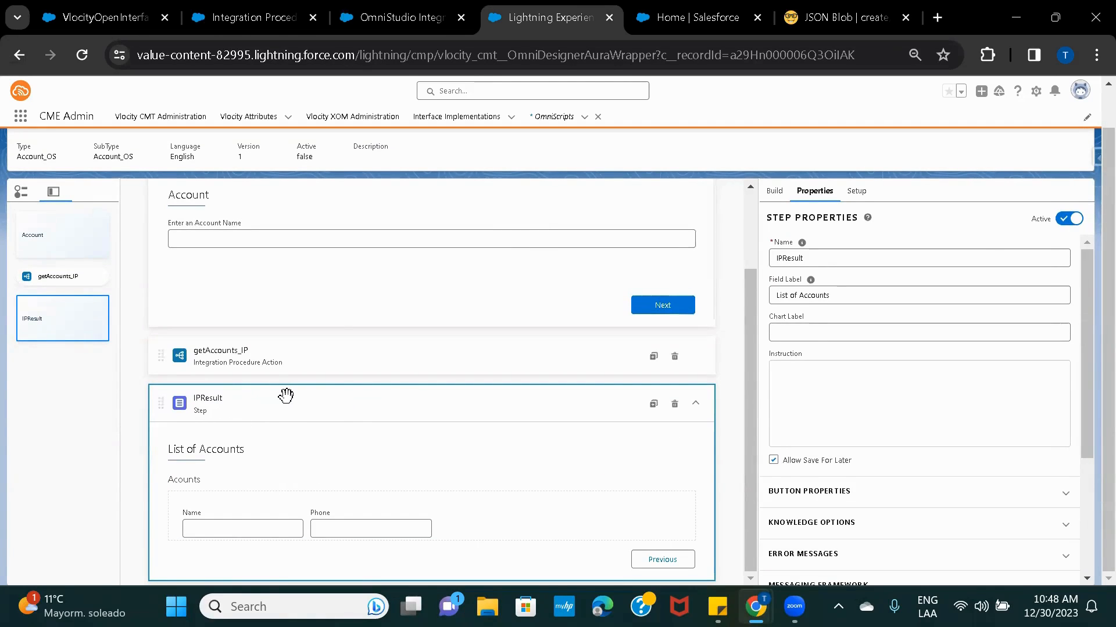
pyautogui.click(822, 1)
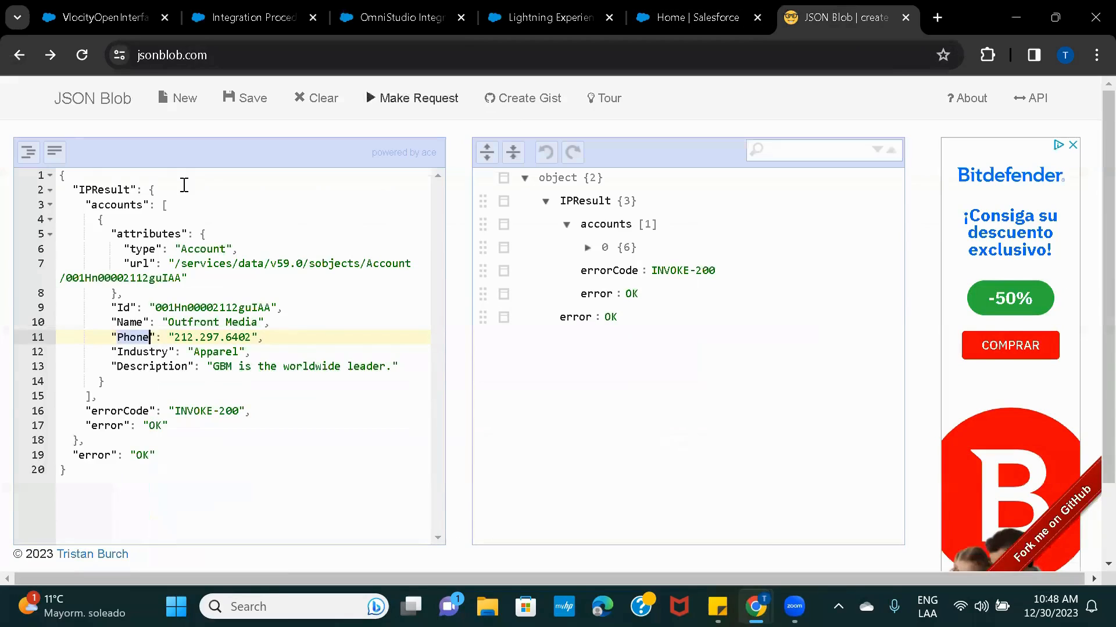
# Match the JSON's IPResult and accounts keys to the IPResult step and the accounts edit block name.
pyautogui.doubleClick(102, 190)
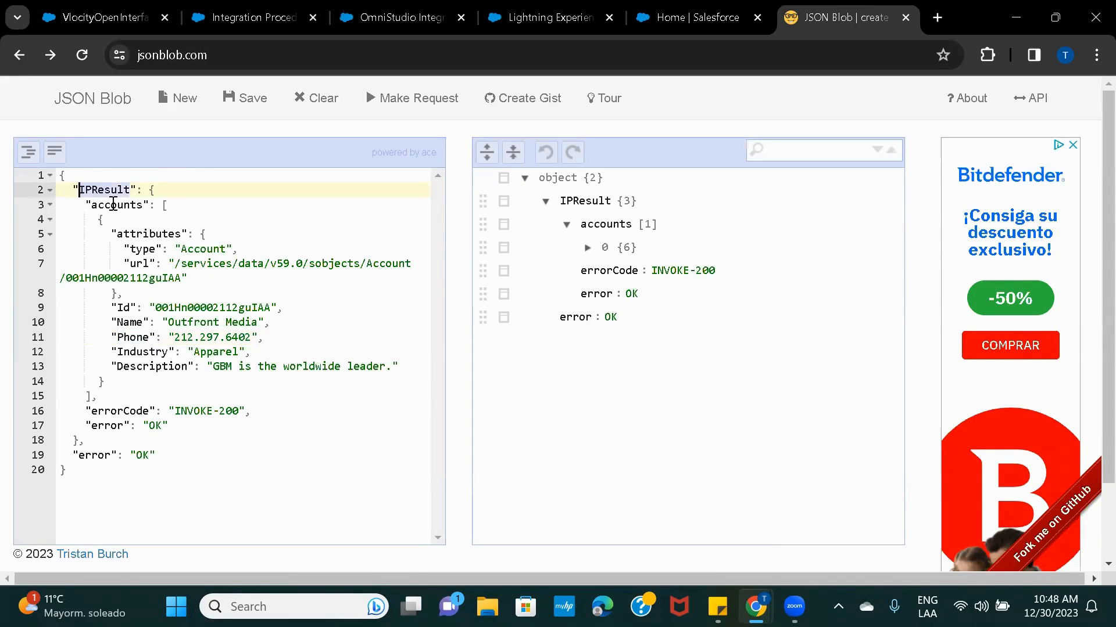
pyautogui.doubleClick(113, 204)
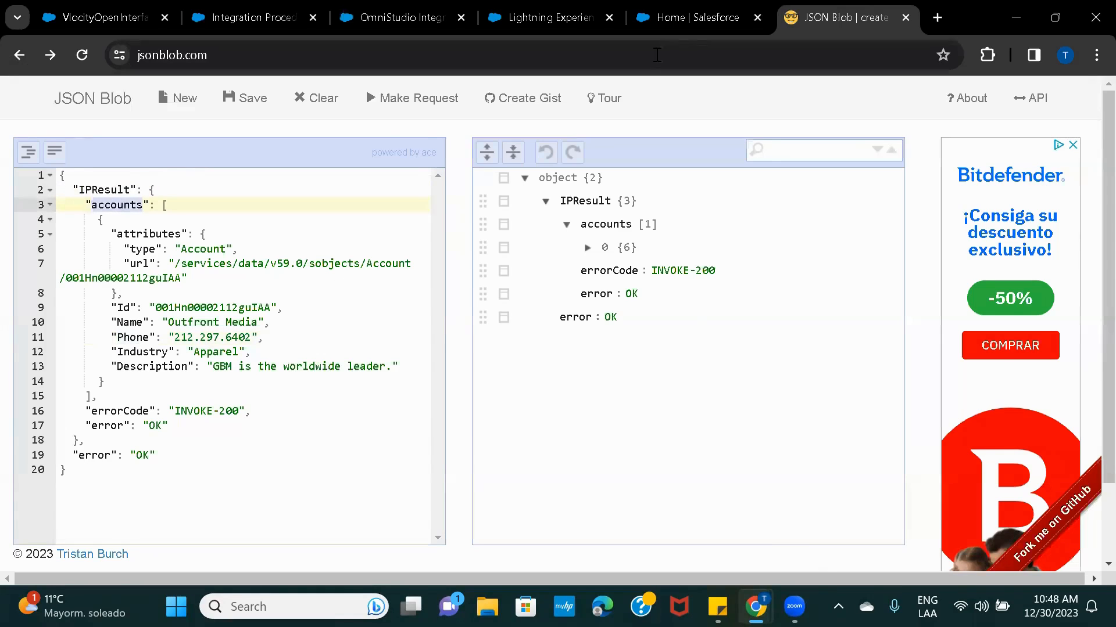
pyautogui.click(547, 18)
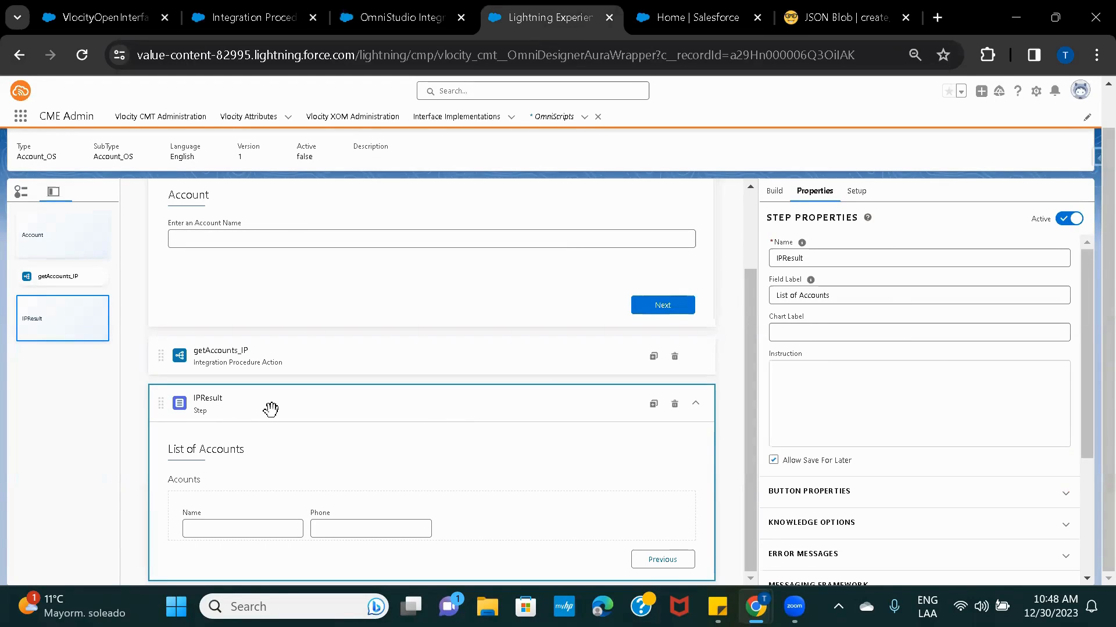
pyautogui.doubleClick(810, 253)
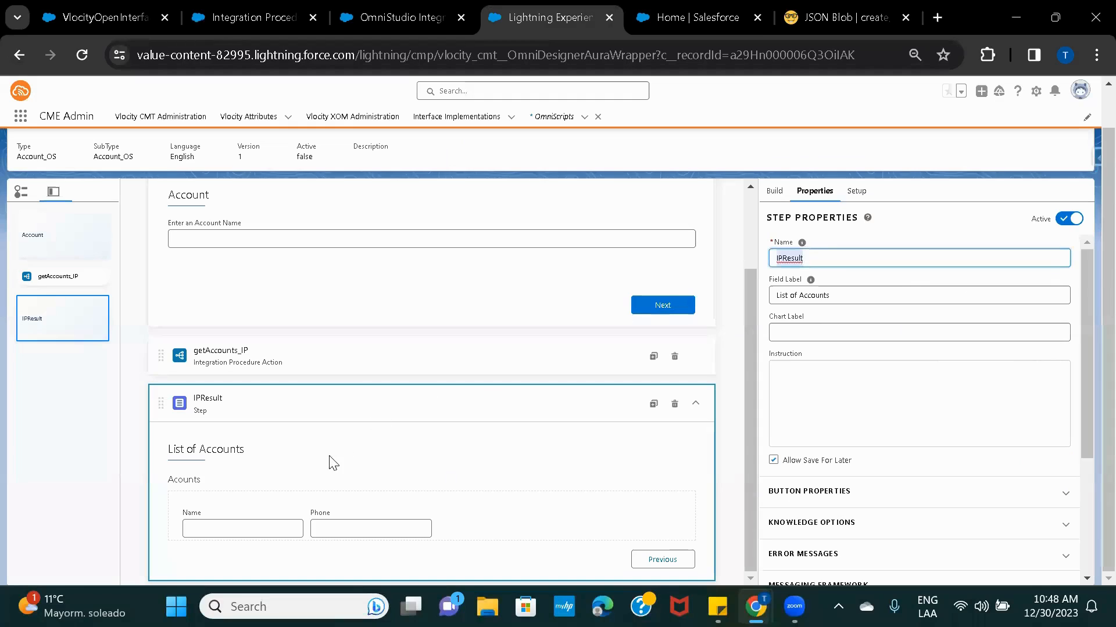
pyautogui.click(279, 502)
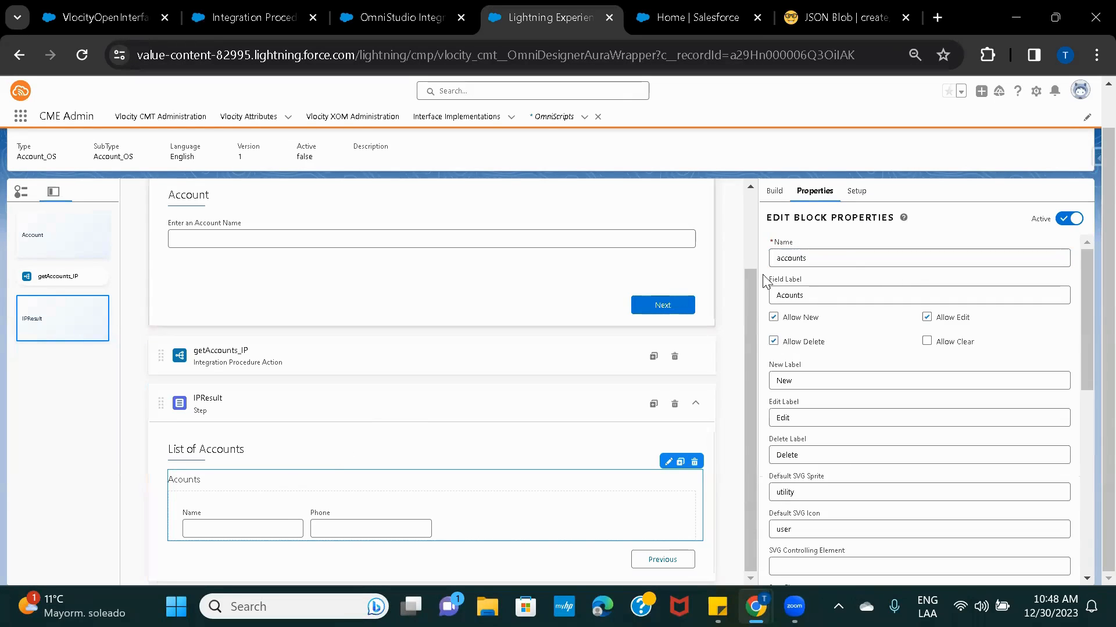
pyautogui.click(831, 257)
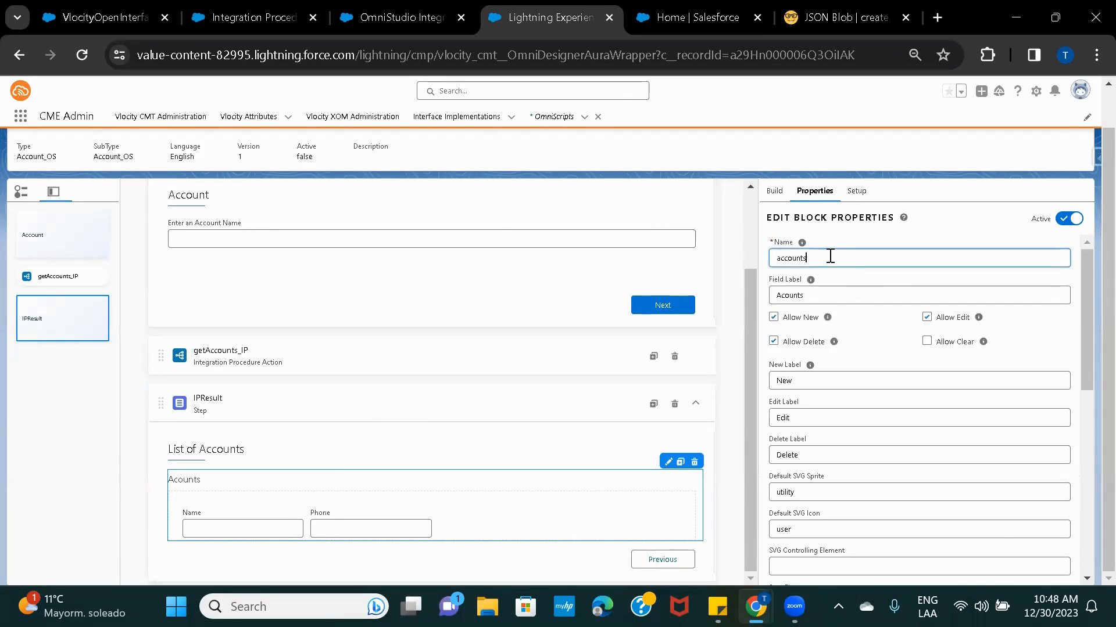
# Locate the Name and Phone keys under accounts in the sample JSON.
pyautogui.click(839, 18)
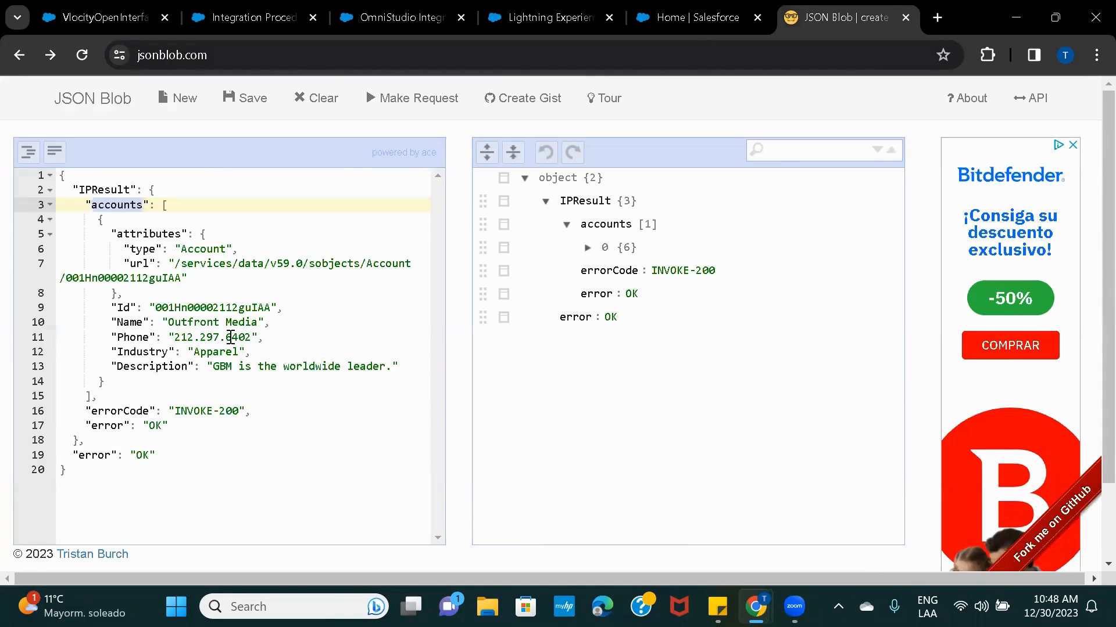
pyautogui.click(120, 323)
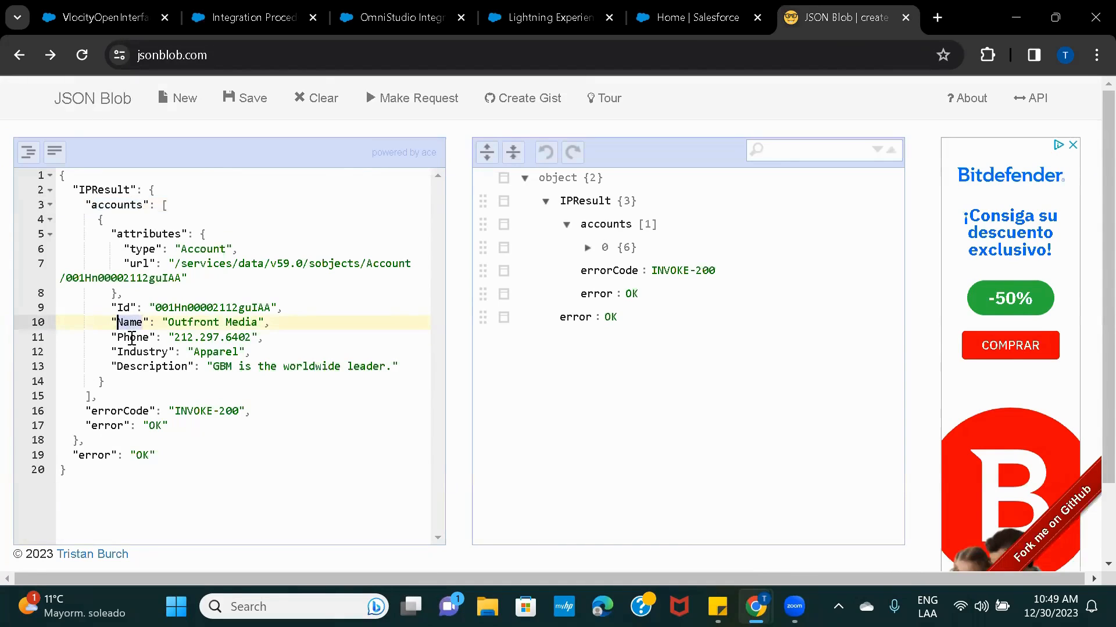
pyautogui.doubleClick(132, 337)
pyautogui.click(532, 16)
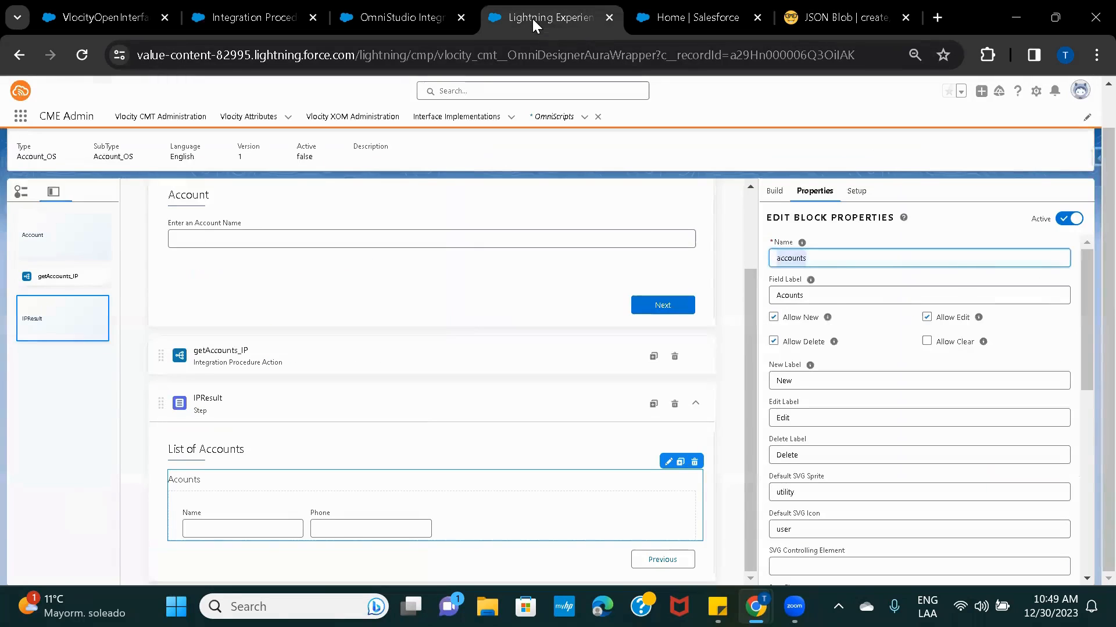
# Inspect the Name and Phone text elements, confirming Phone is named and labelled Phone.
pyautogui.click(201, 533)
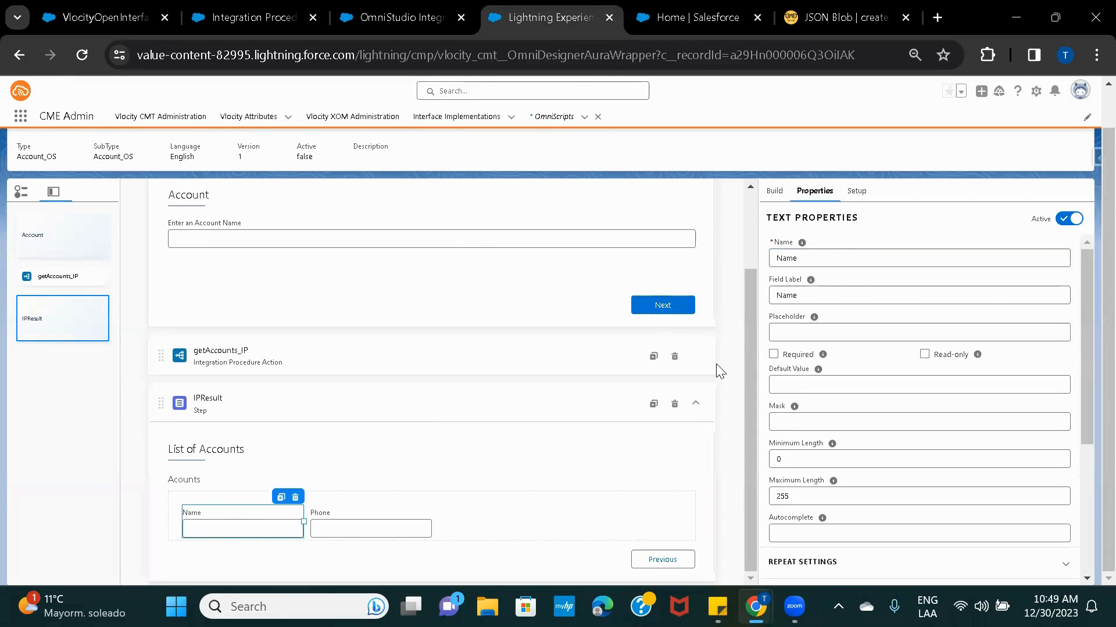
pyautogui.click(369, 529)
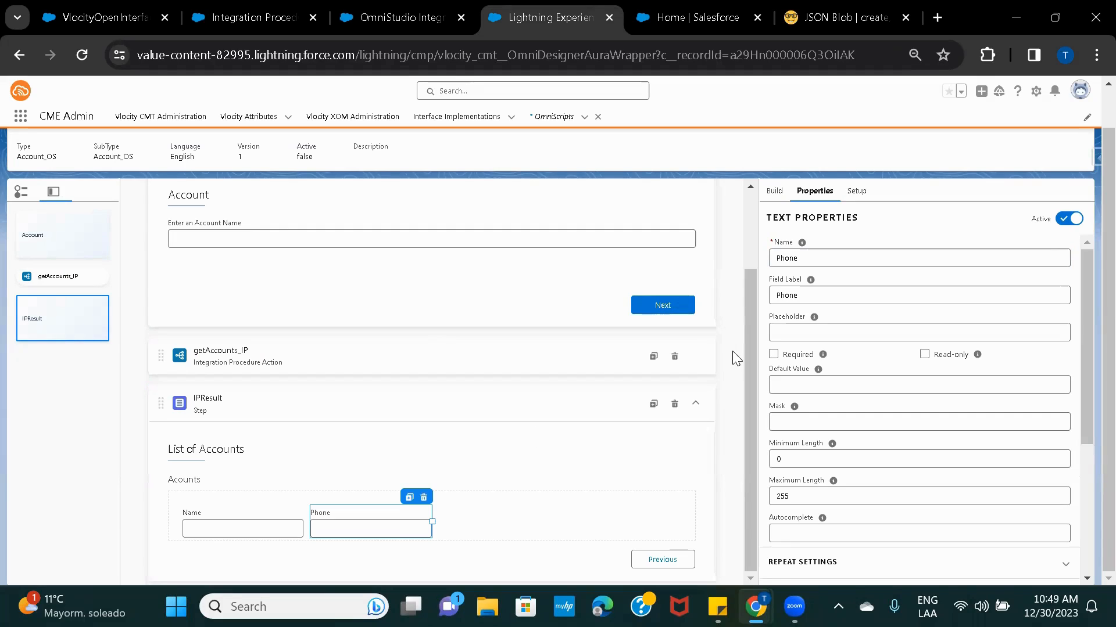
pyautogui.scroll(2, 734, 279)
pyautogui.scroll(1, 734, 278)
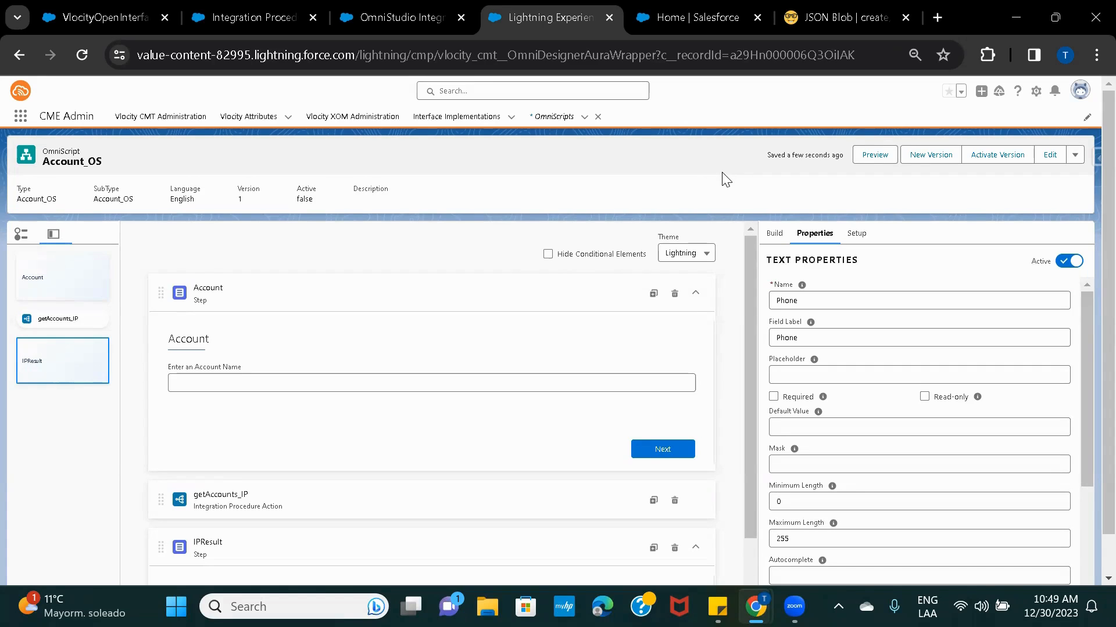
pyautogui.moveTo(755, 608)
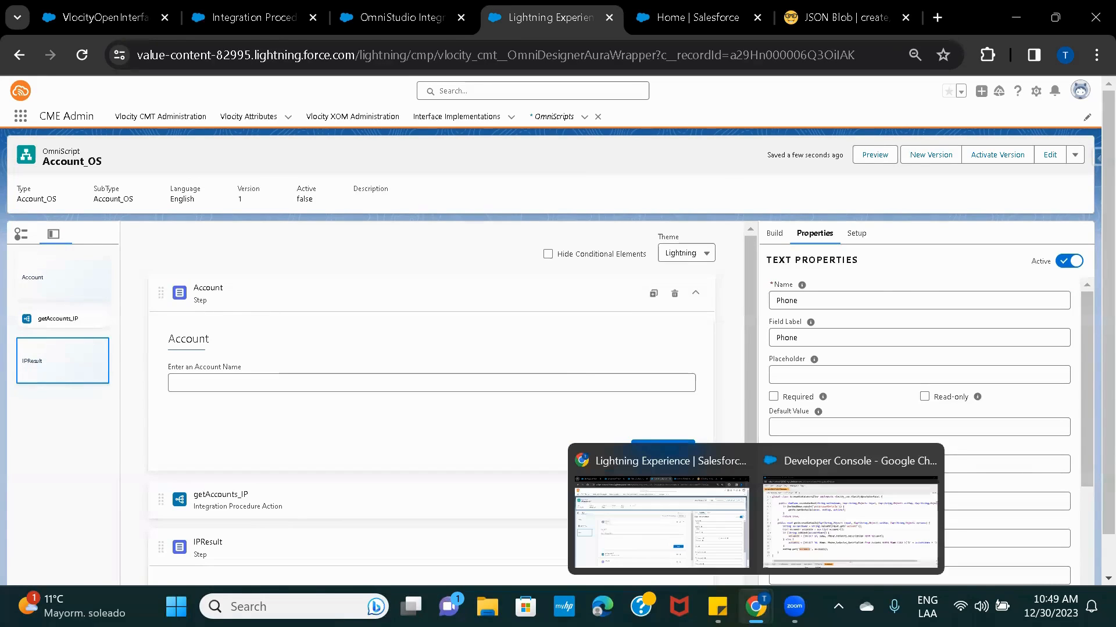
pyautogui.click(837, 503)
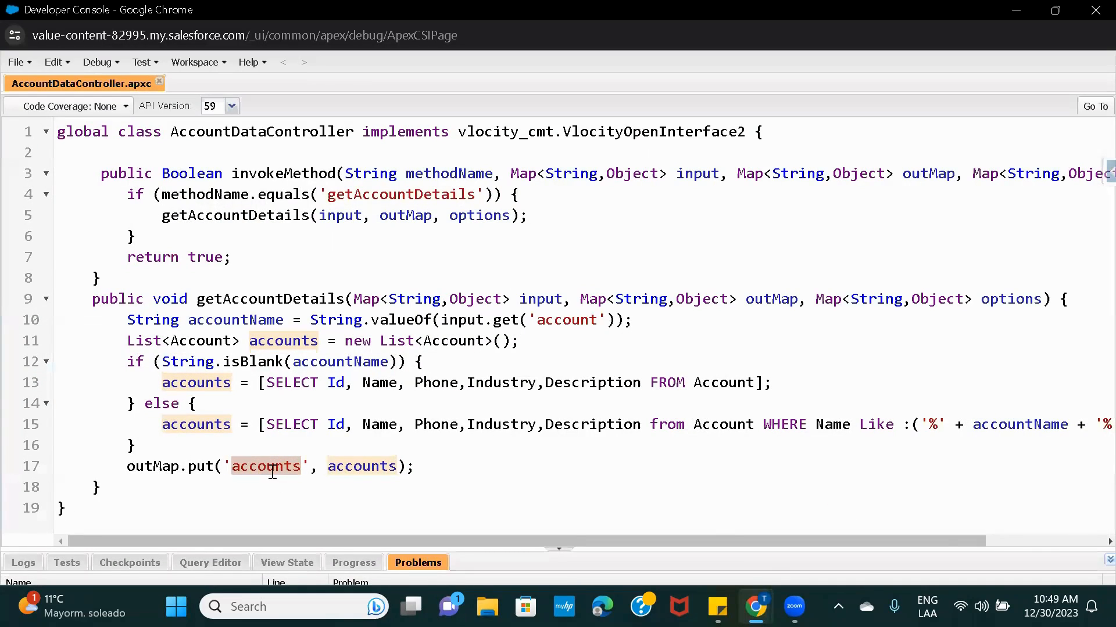
pyautogui.moveTo(755, 607)
pyautogui.click(663, 506)
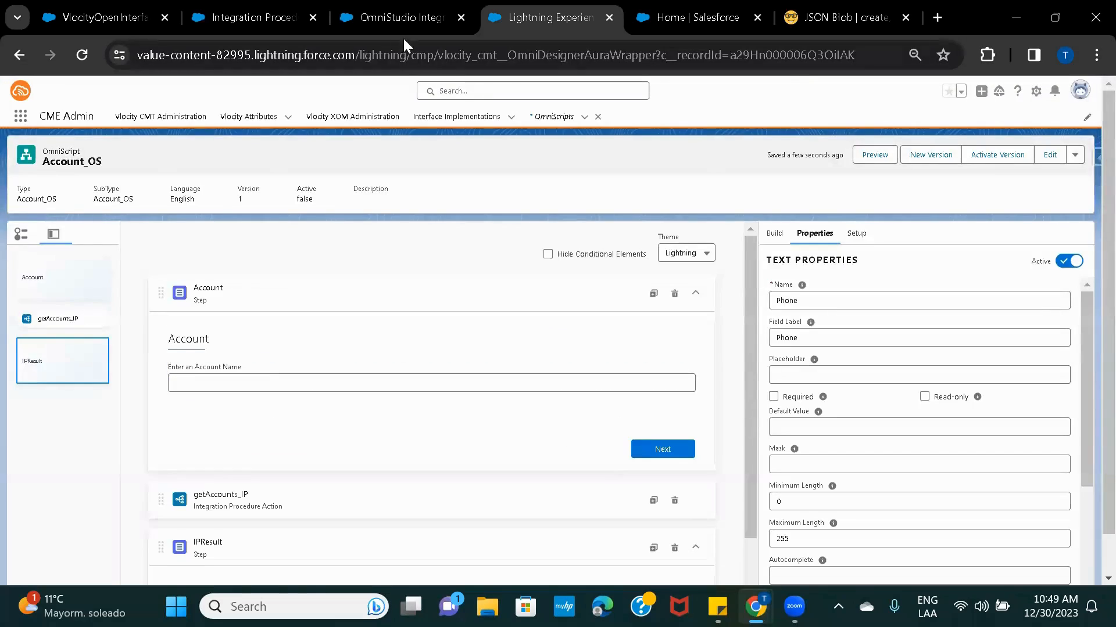
pyautogui.click(395, 24)
pyautogui.moveTo(249, 265); pyautogui.dragTo(220, 266)
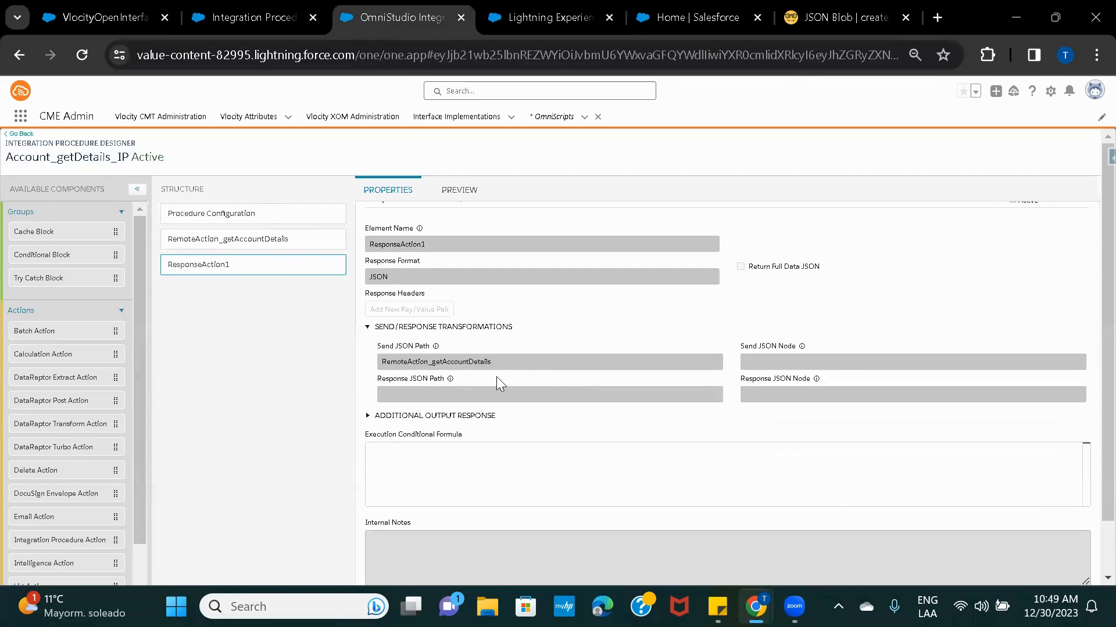
pyautogui.click(535, 16)
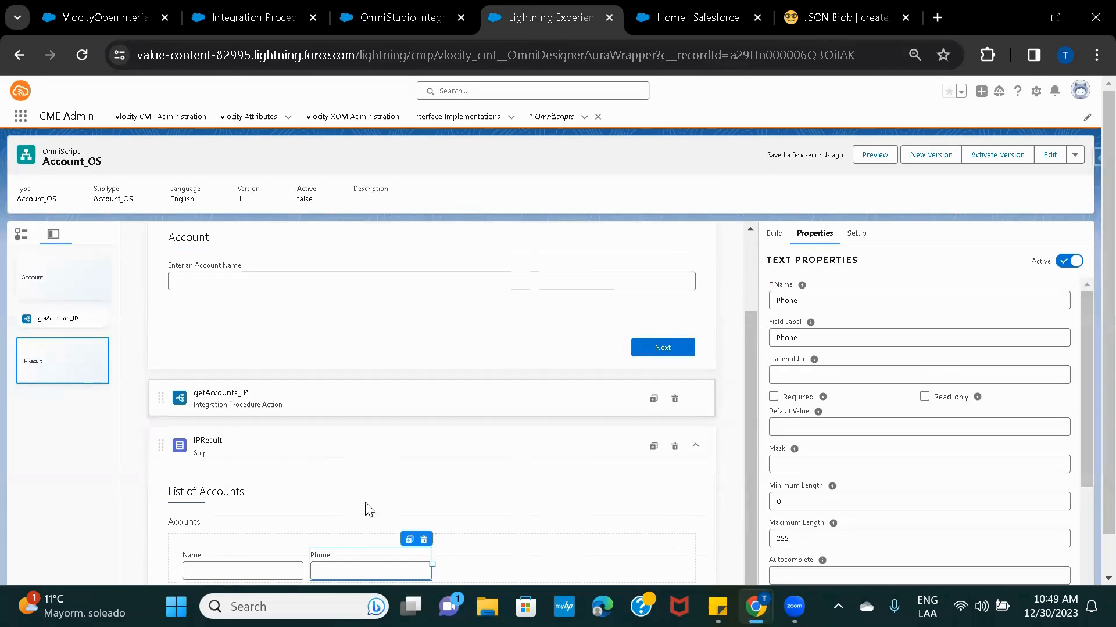
pyautogui.scroll(-1, 386, 495)
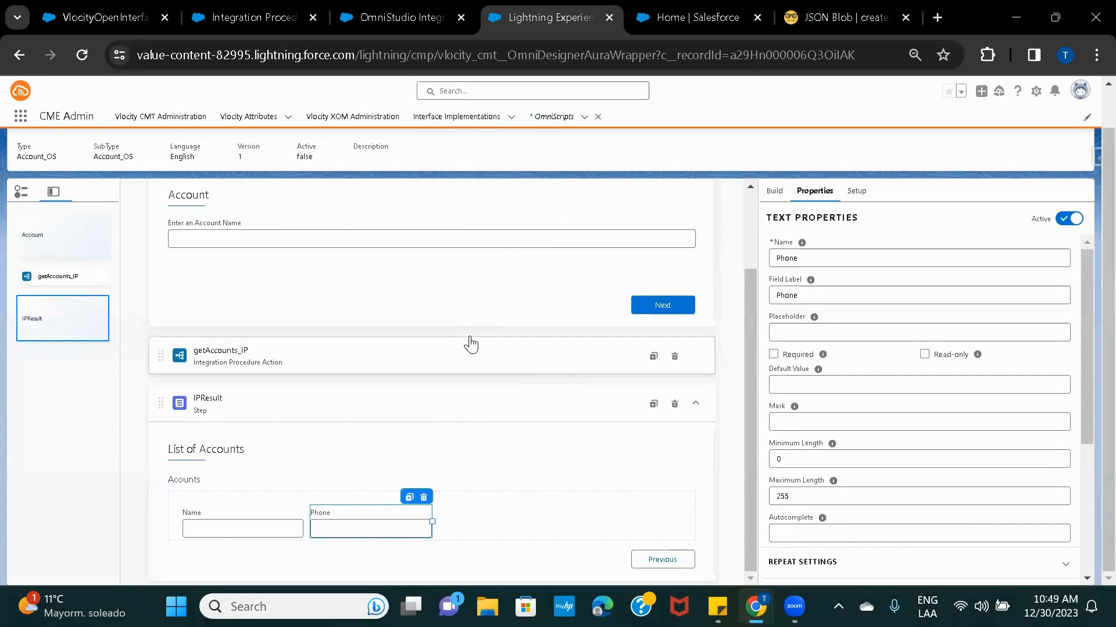
pyautogui.scroll(2, 471, 343)
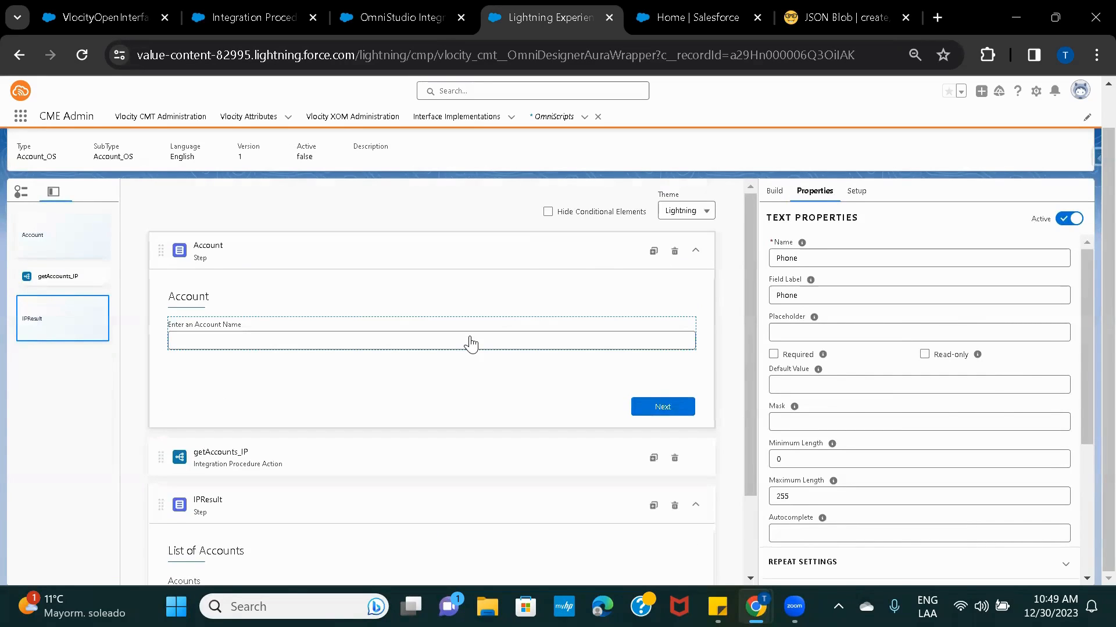